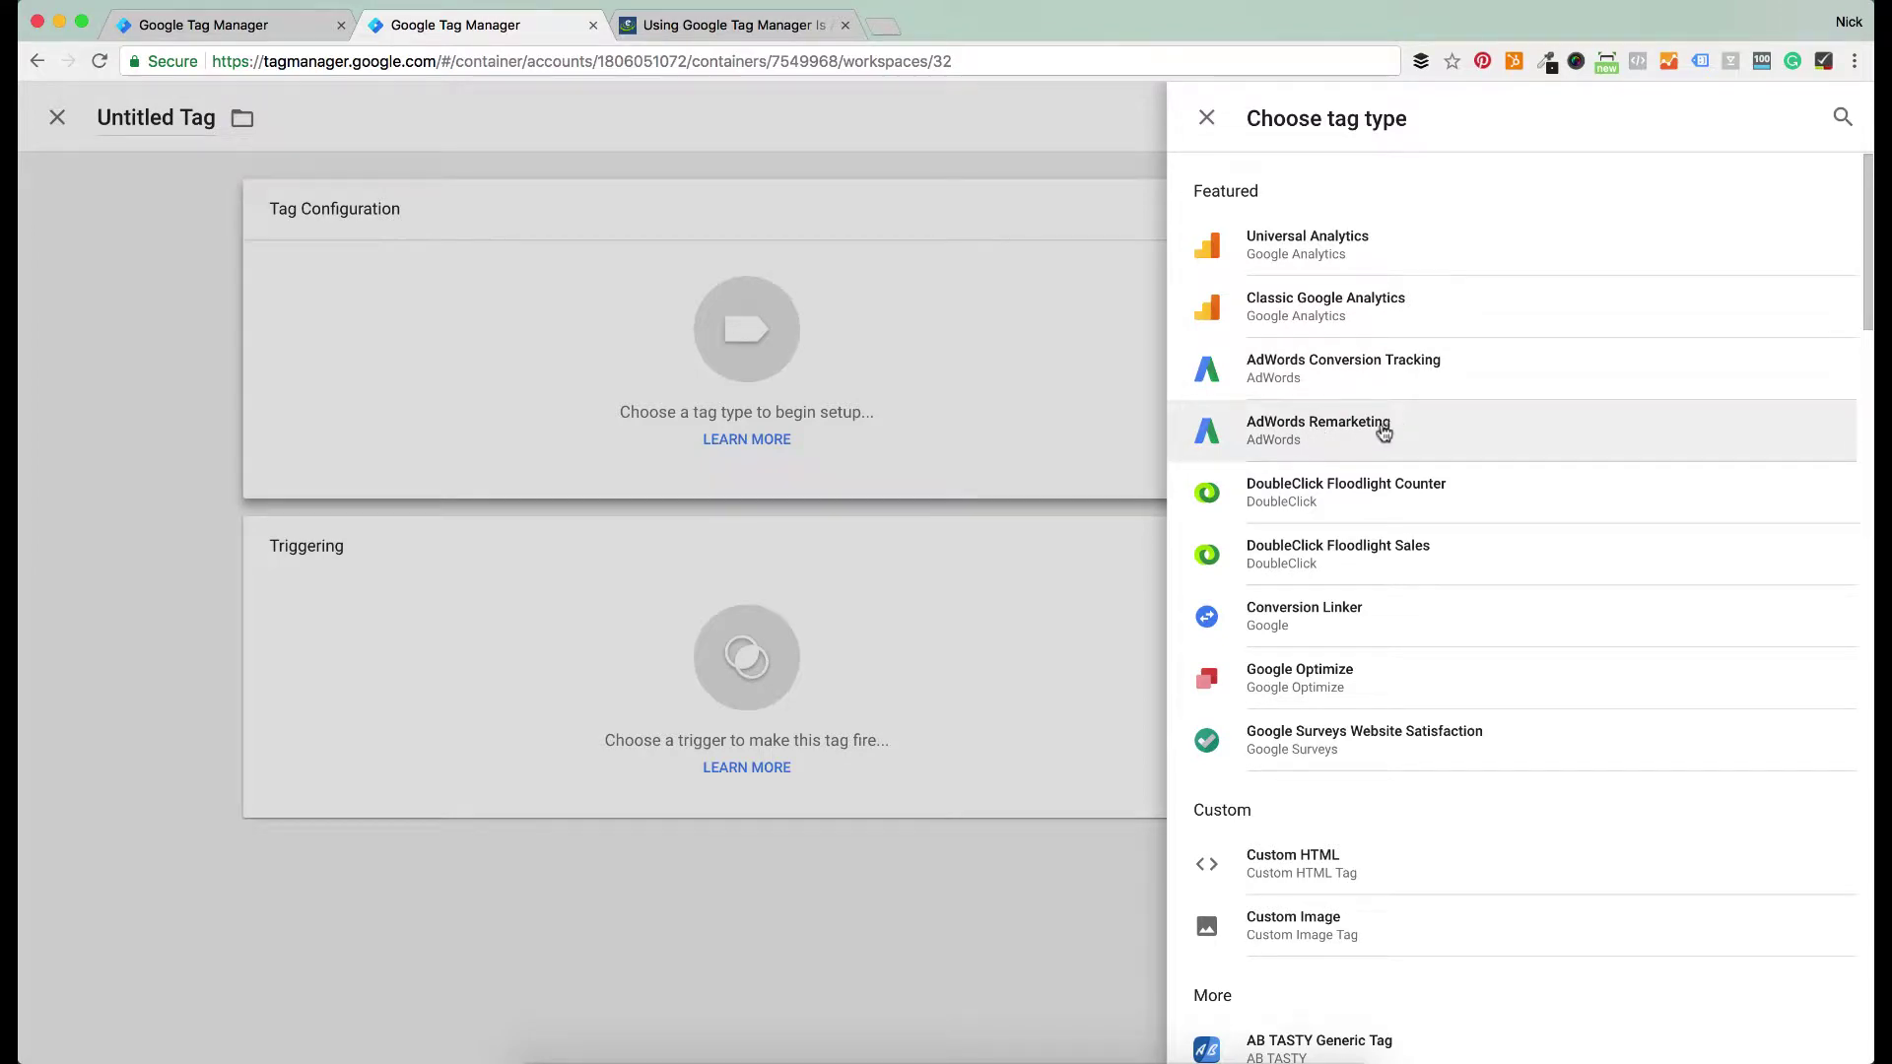
# Look through the available tag types, from the featured and custom ones to the third-party vendors
pyautogui.scroll(-5, 1321, 606)
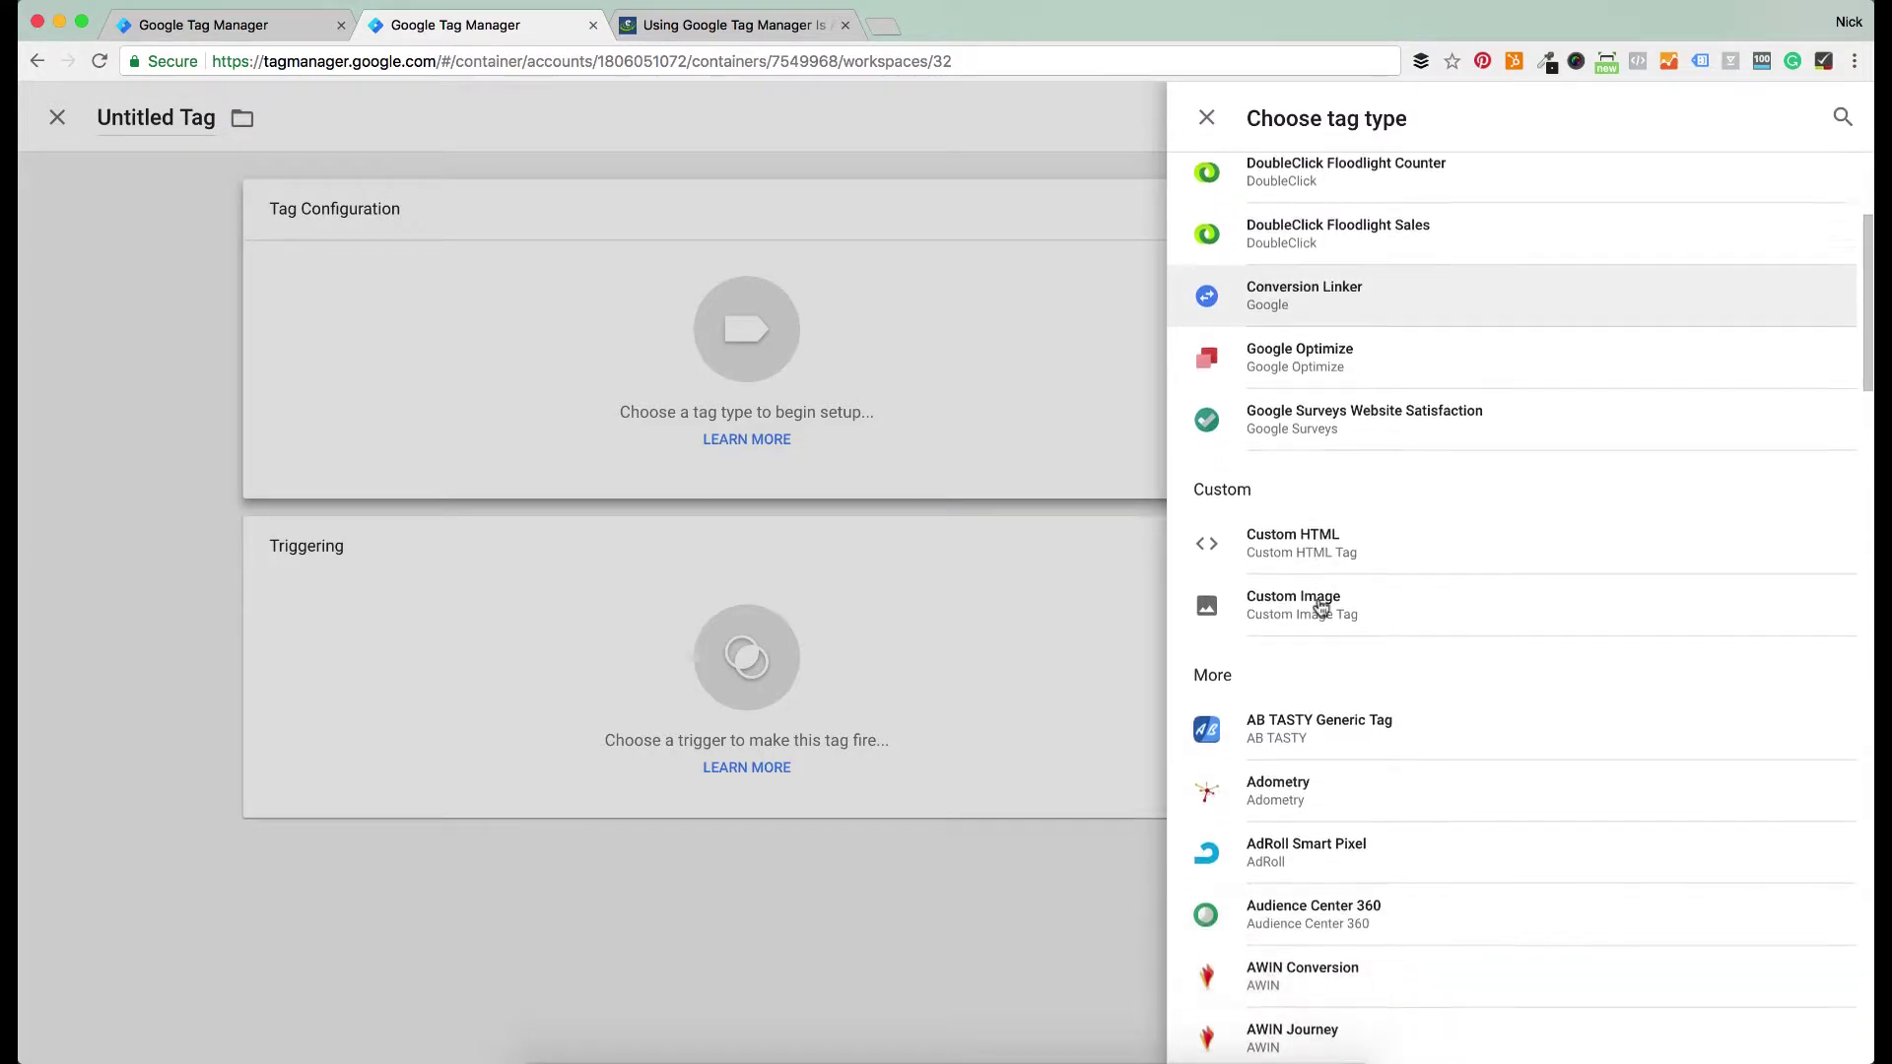
pyautogui.scroll(-15, 1321, 606)
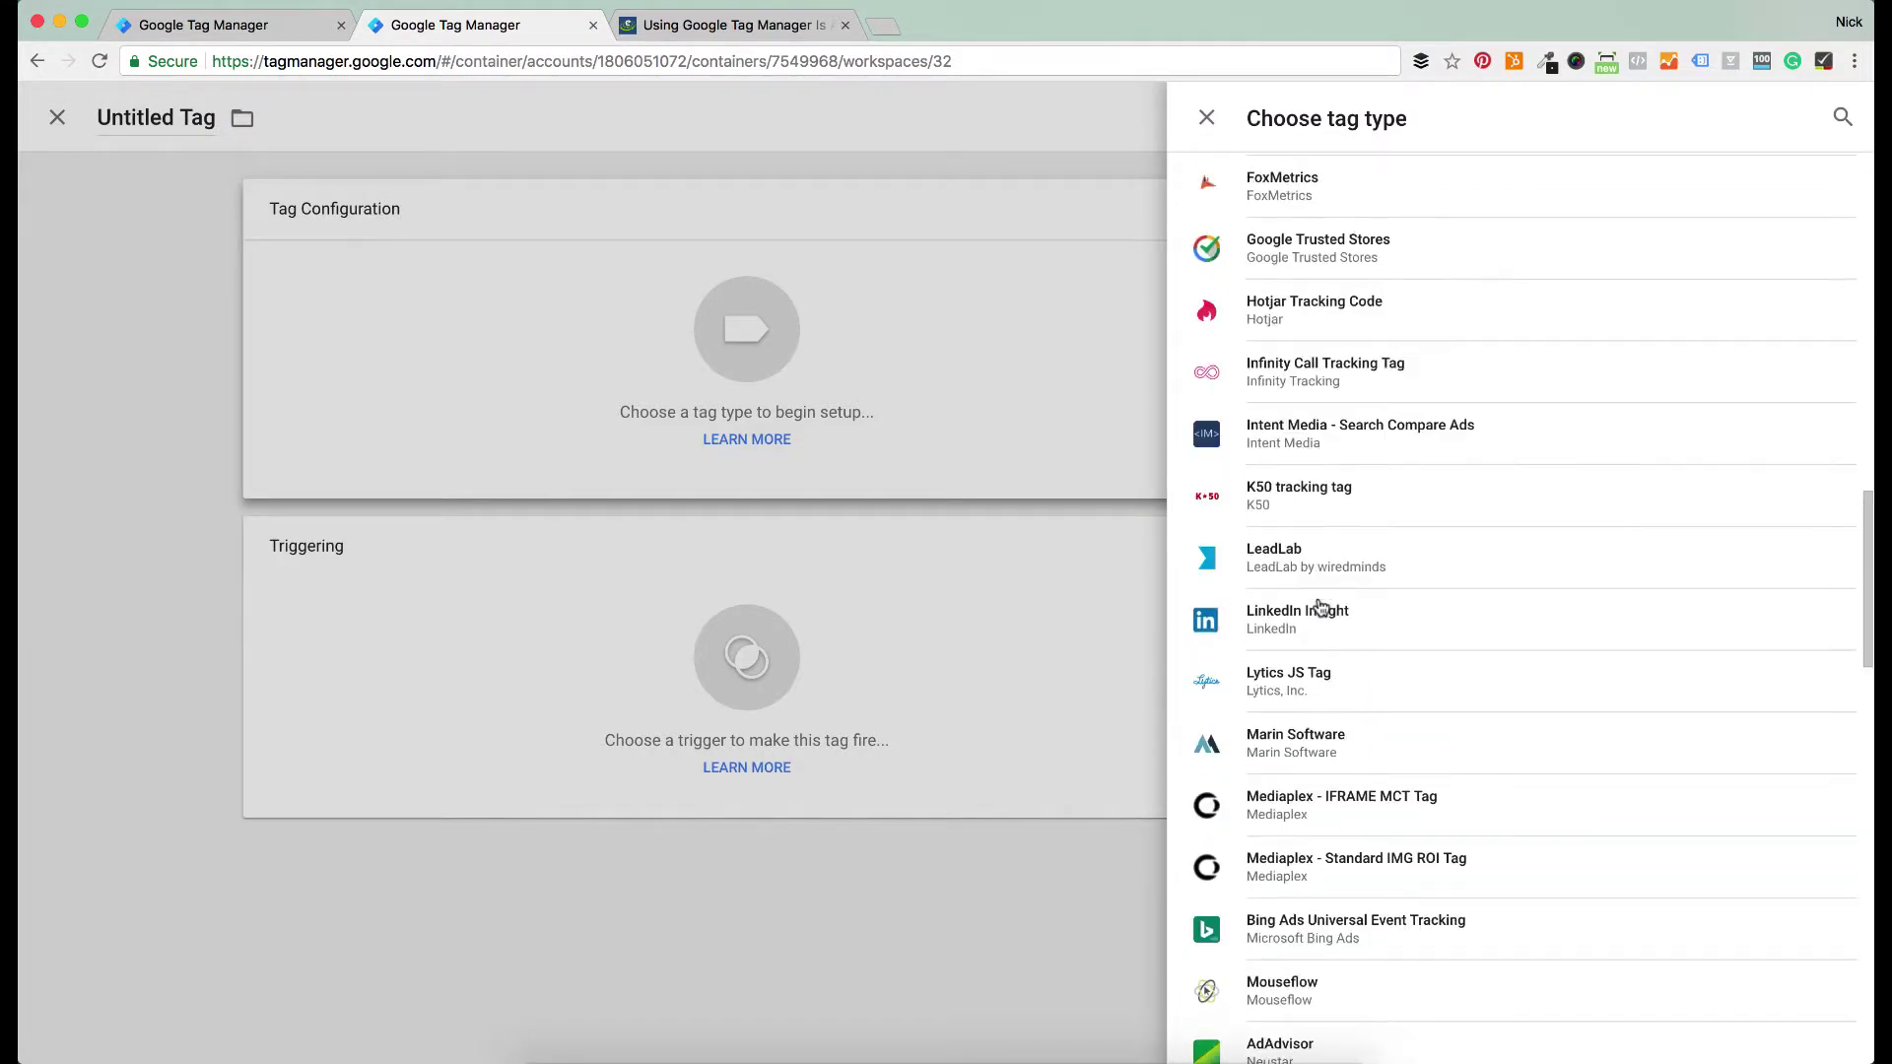
pyautogui.scroll(-20, 1321, 606)
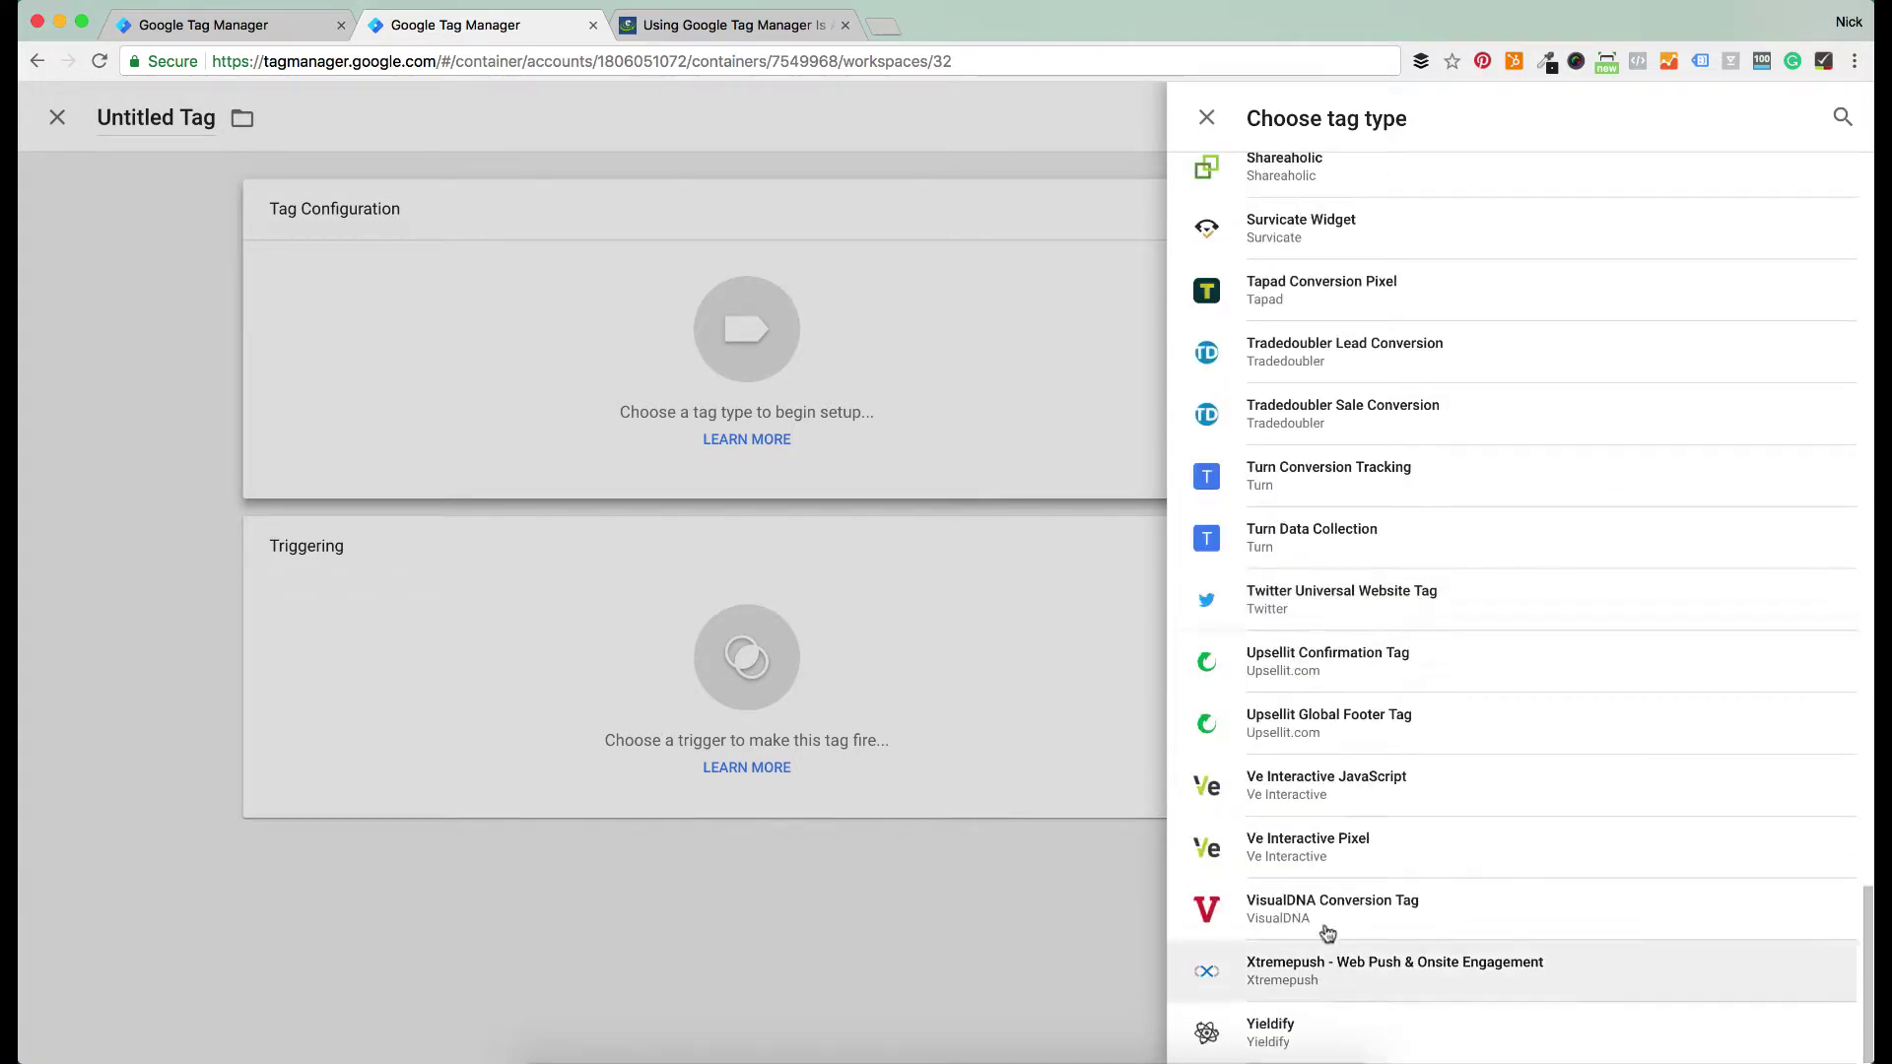
pyautogui.scroll(20, 1255, 599)
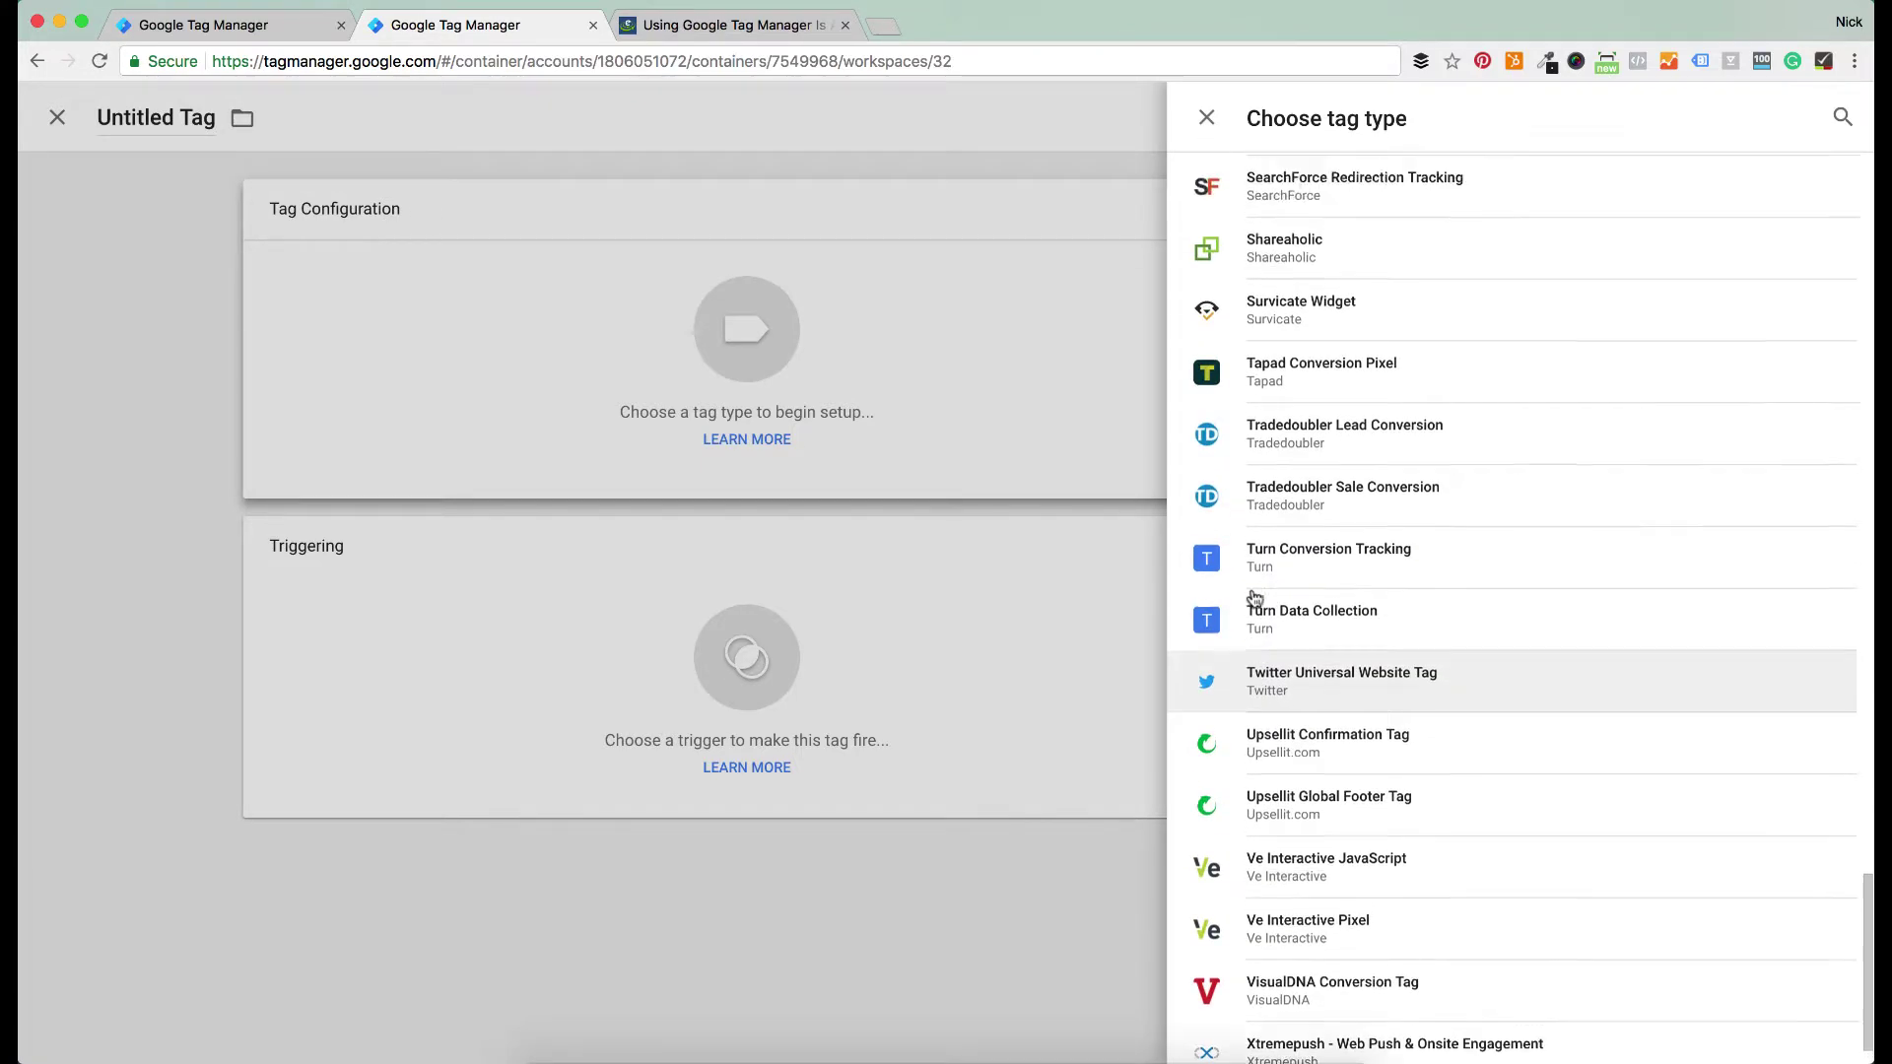
pyautogui.scroll(4, 1255, 598)
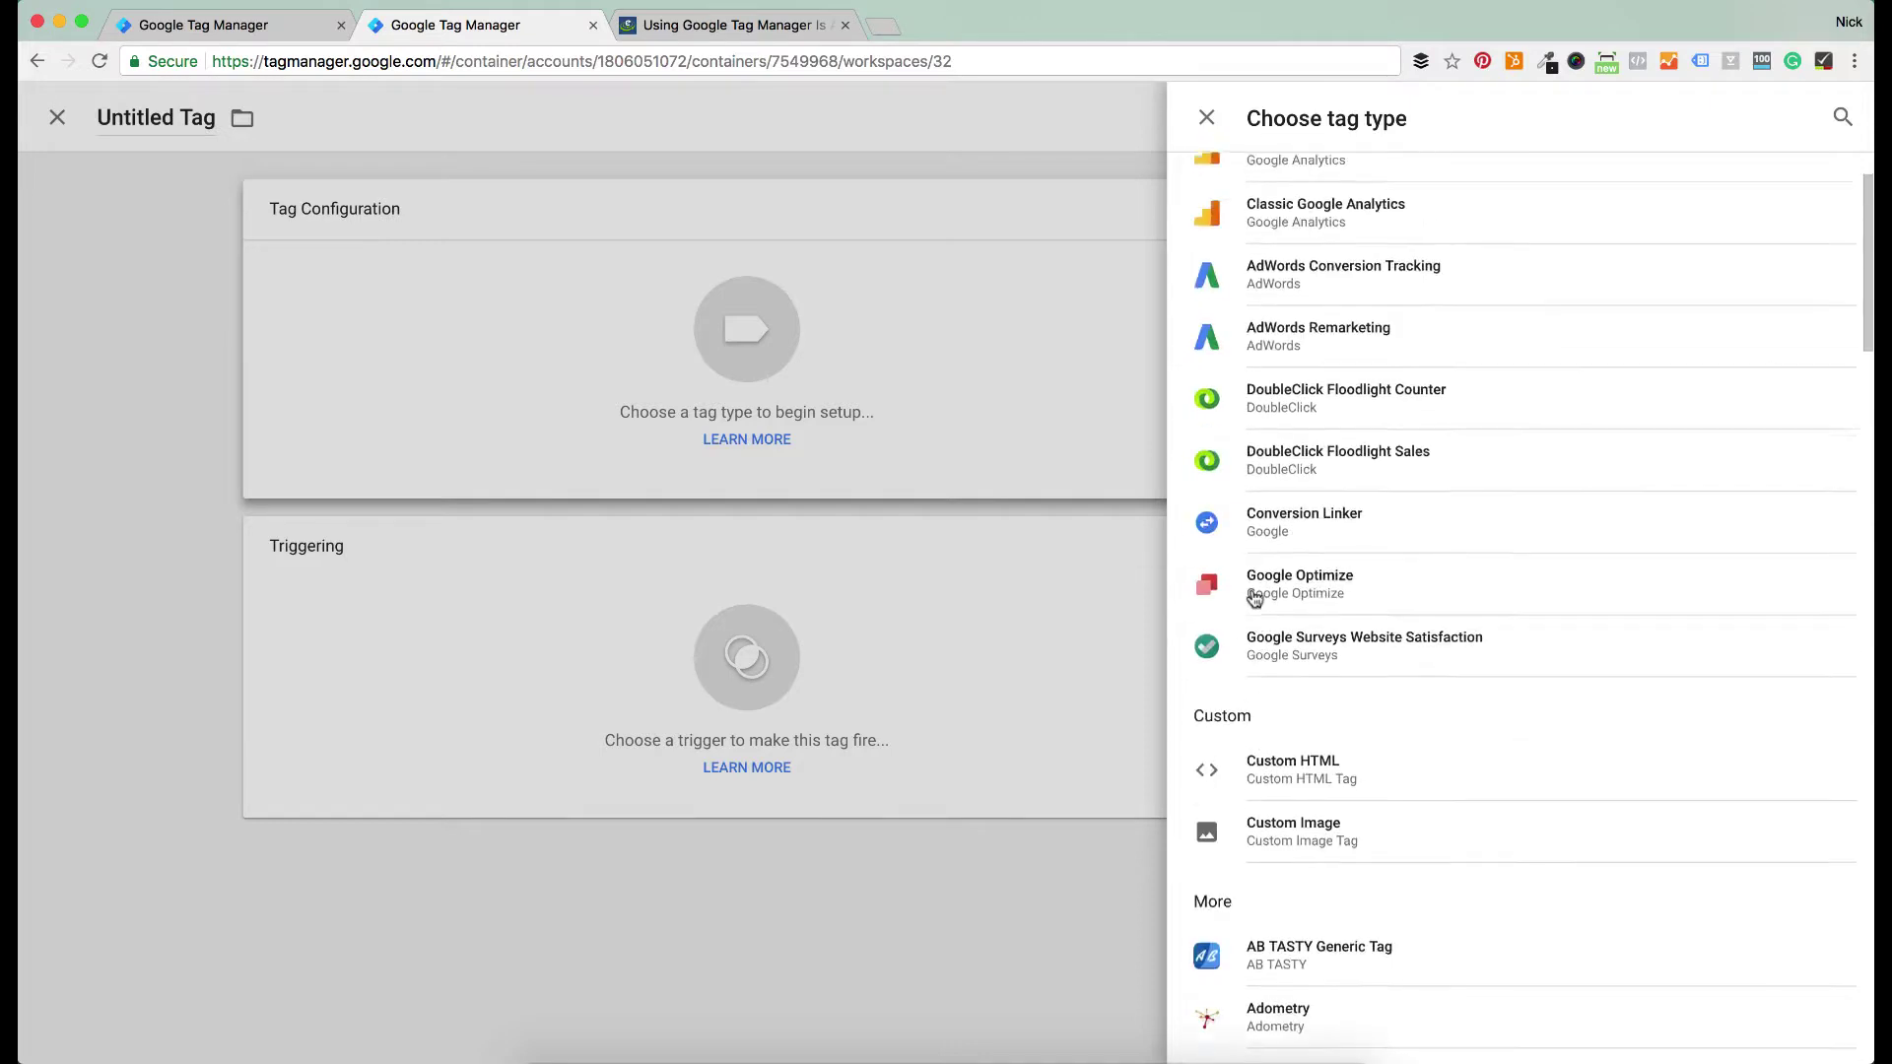
pyautogui.scroll(-2, 1254, 596)
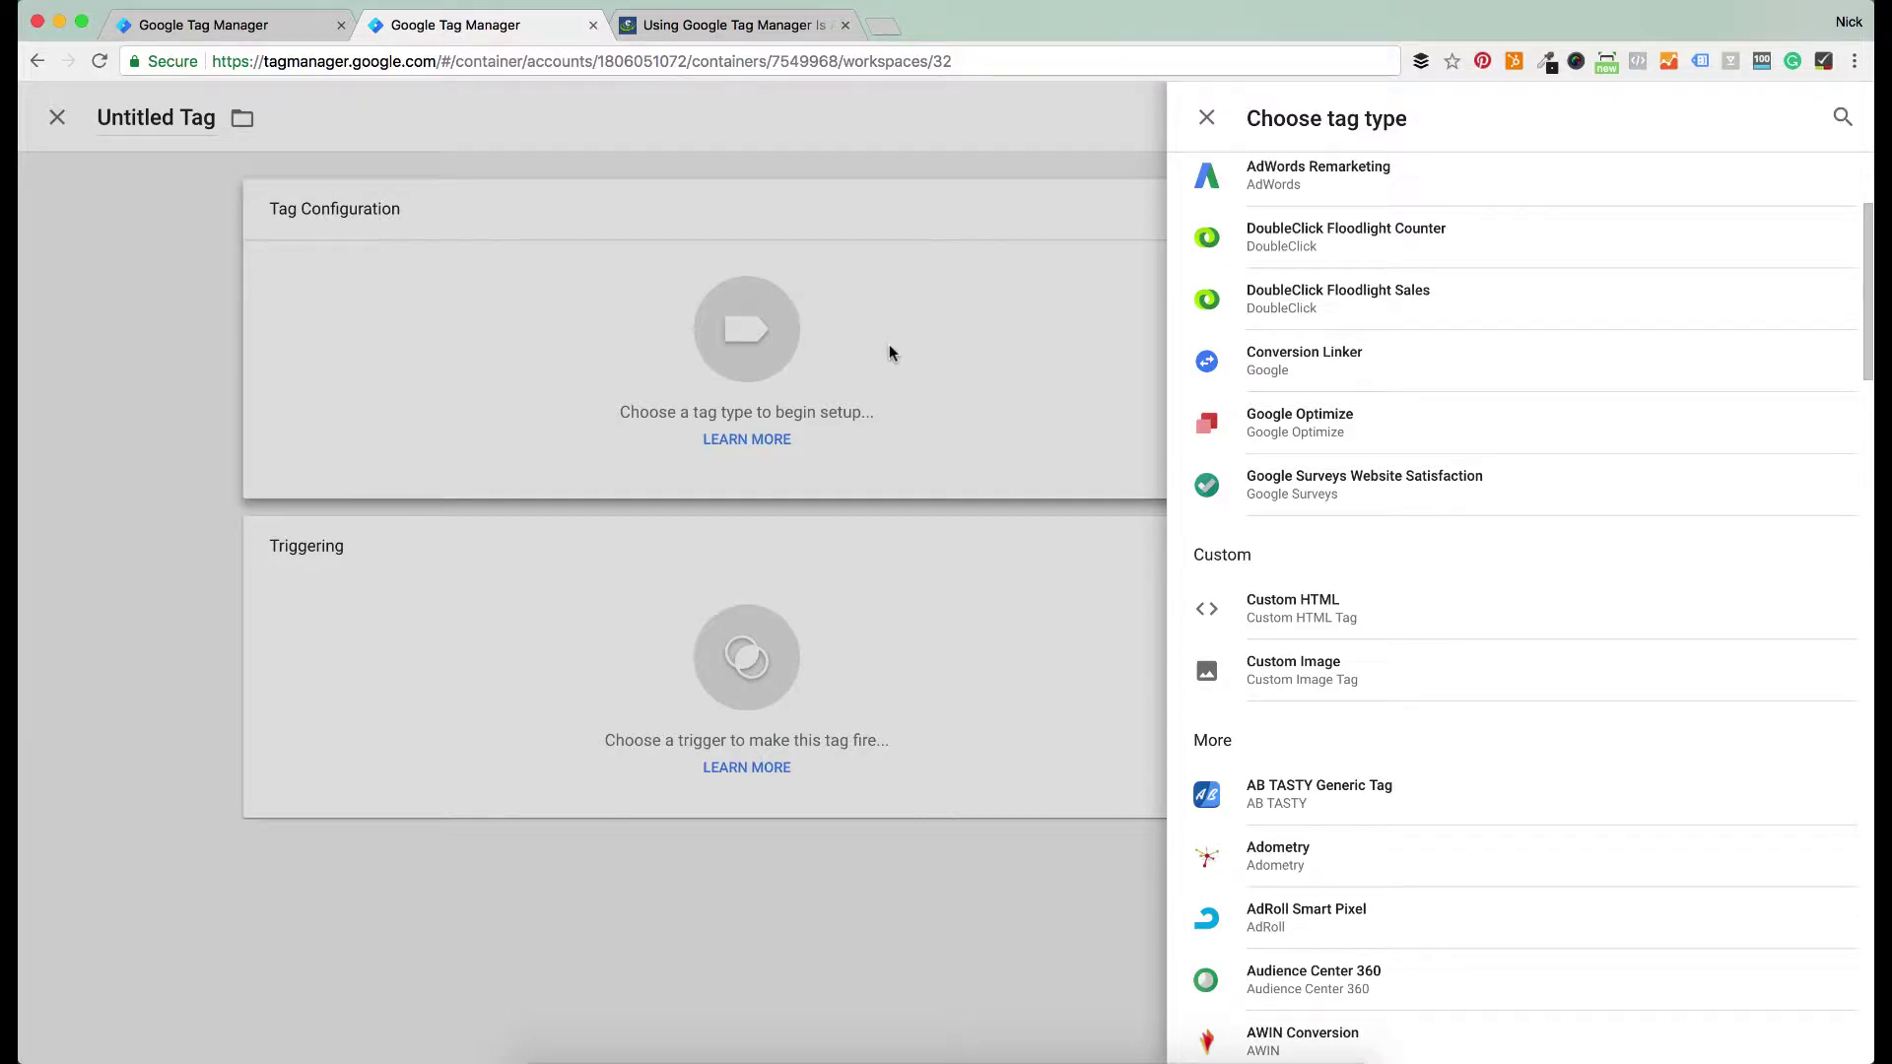
pyautogui.scroll(-5, 1204, 457)
pyautogui.scroll(-6, 1204, 456)
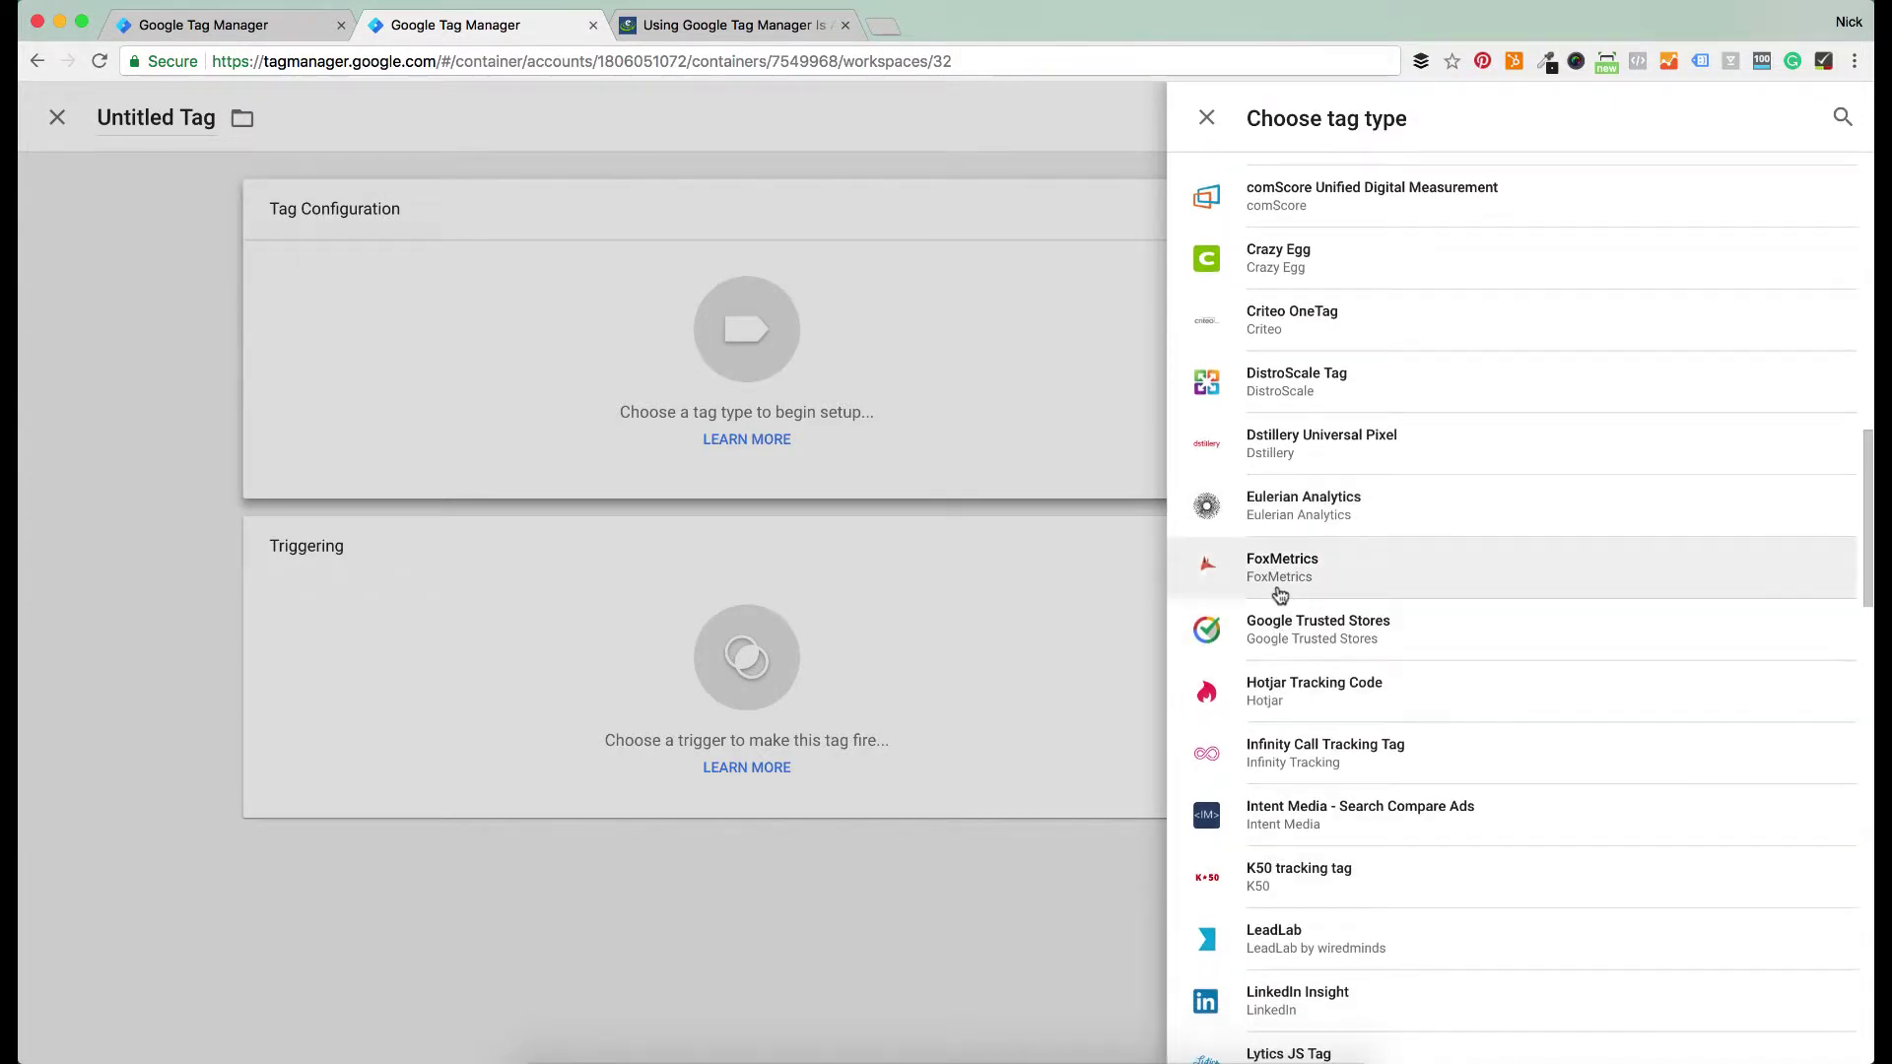
pyautogui.scroll(10, 1279, 600)
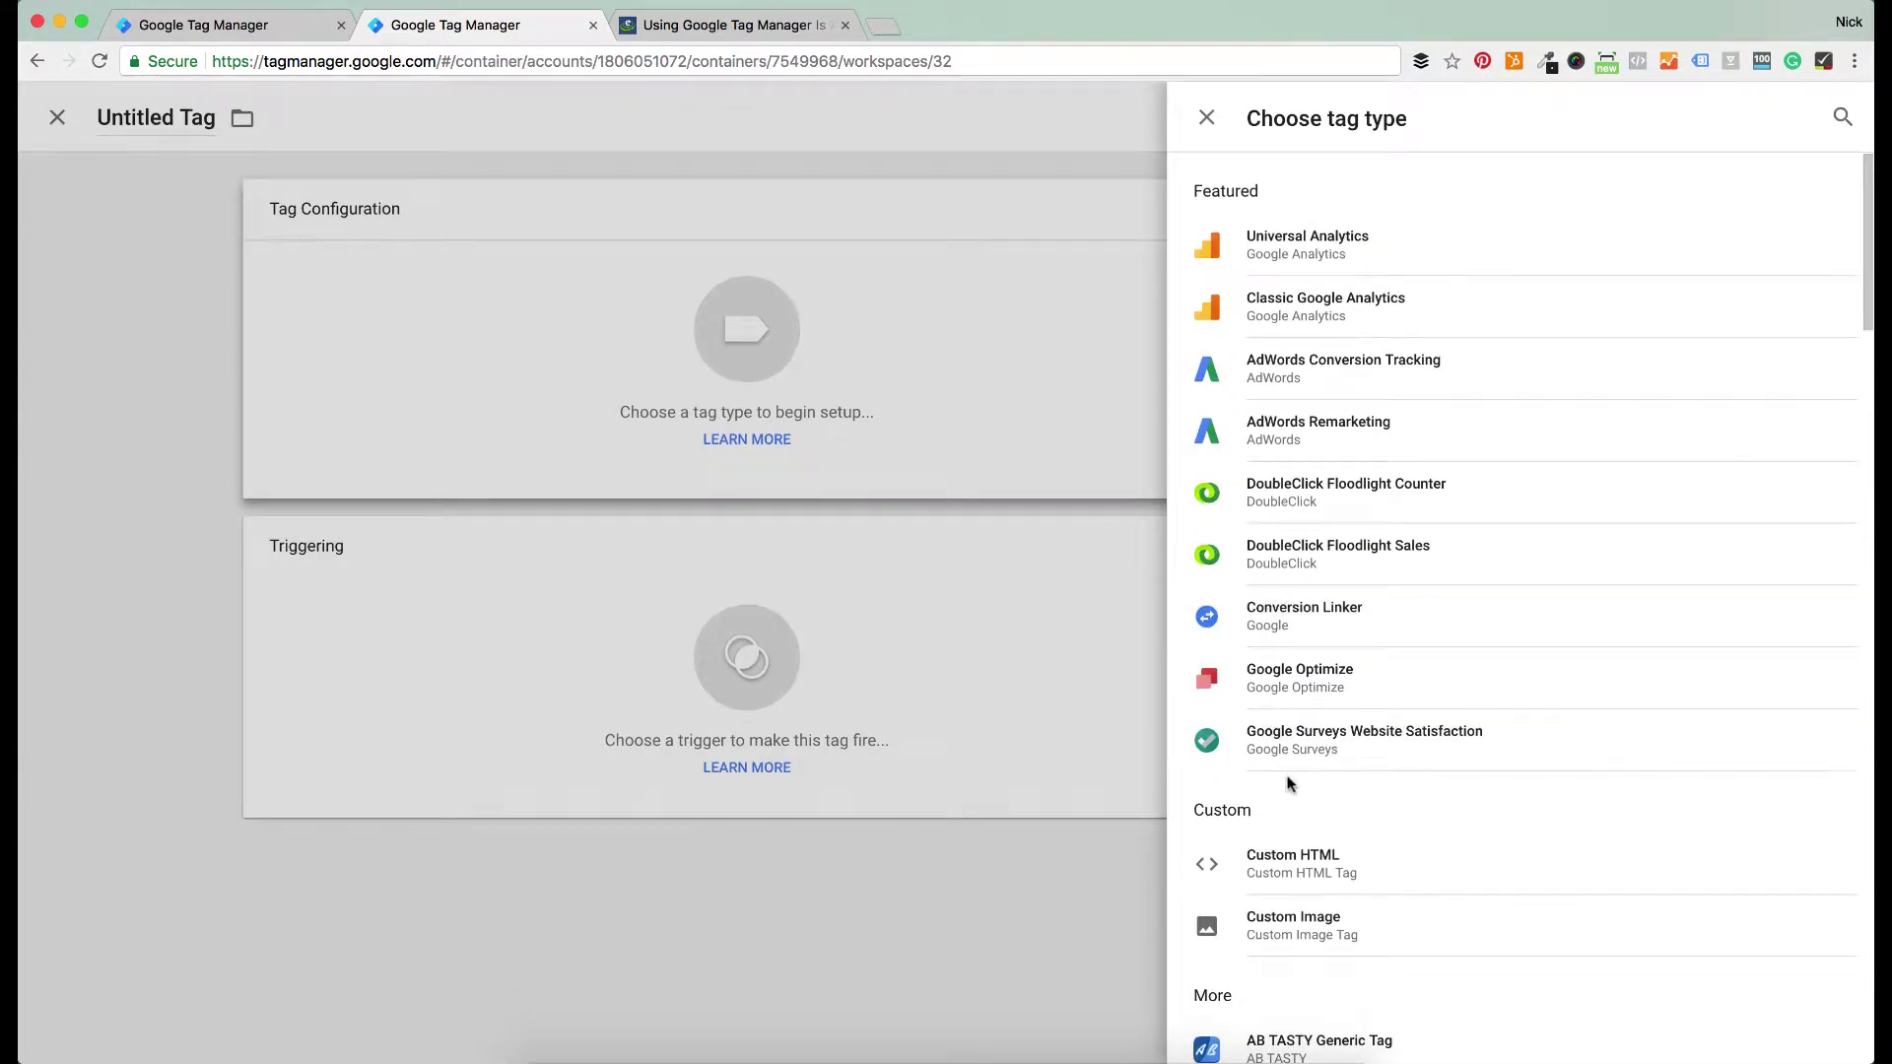
pyautogui.scroll(-1, 1286, 769)
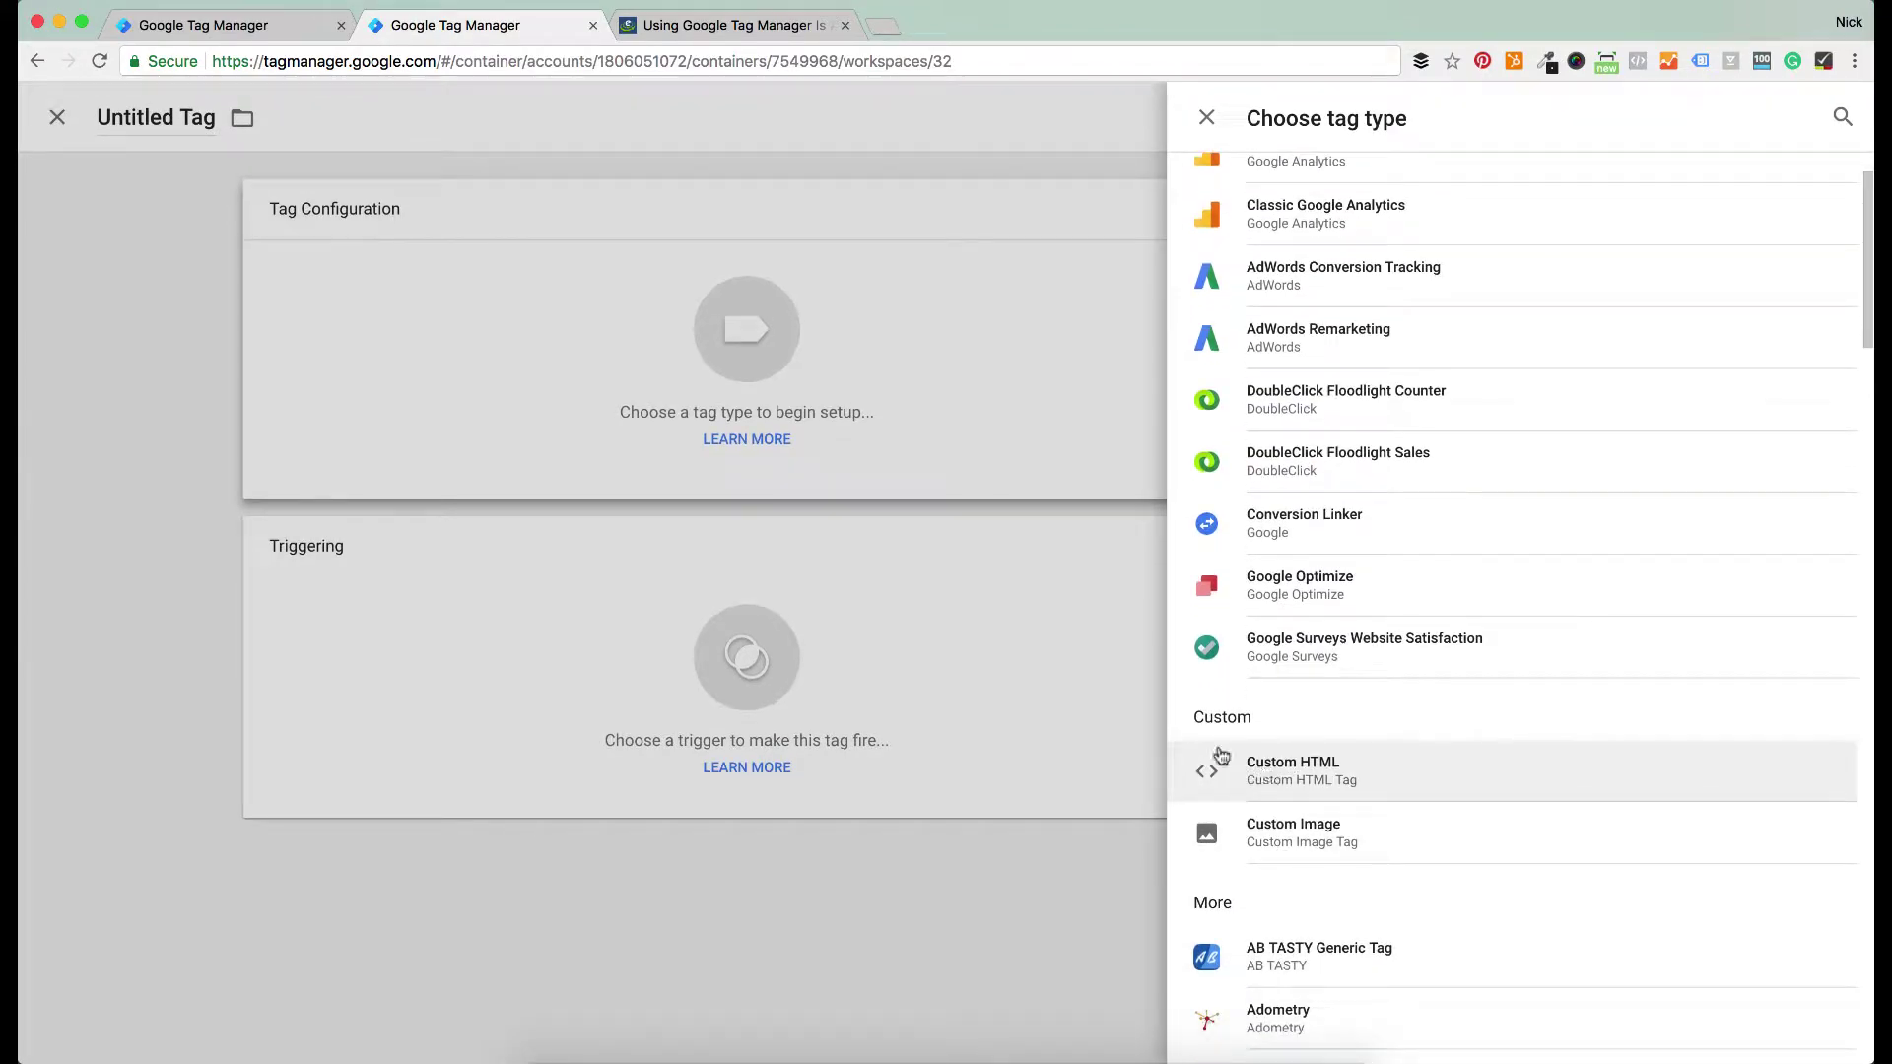
# Open the testingone.com container and examine its installation snippets for the page head and body
pyautogui.hotkey('ctrl', 'shift', 'Tab')
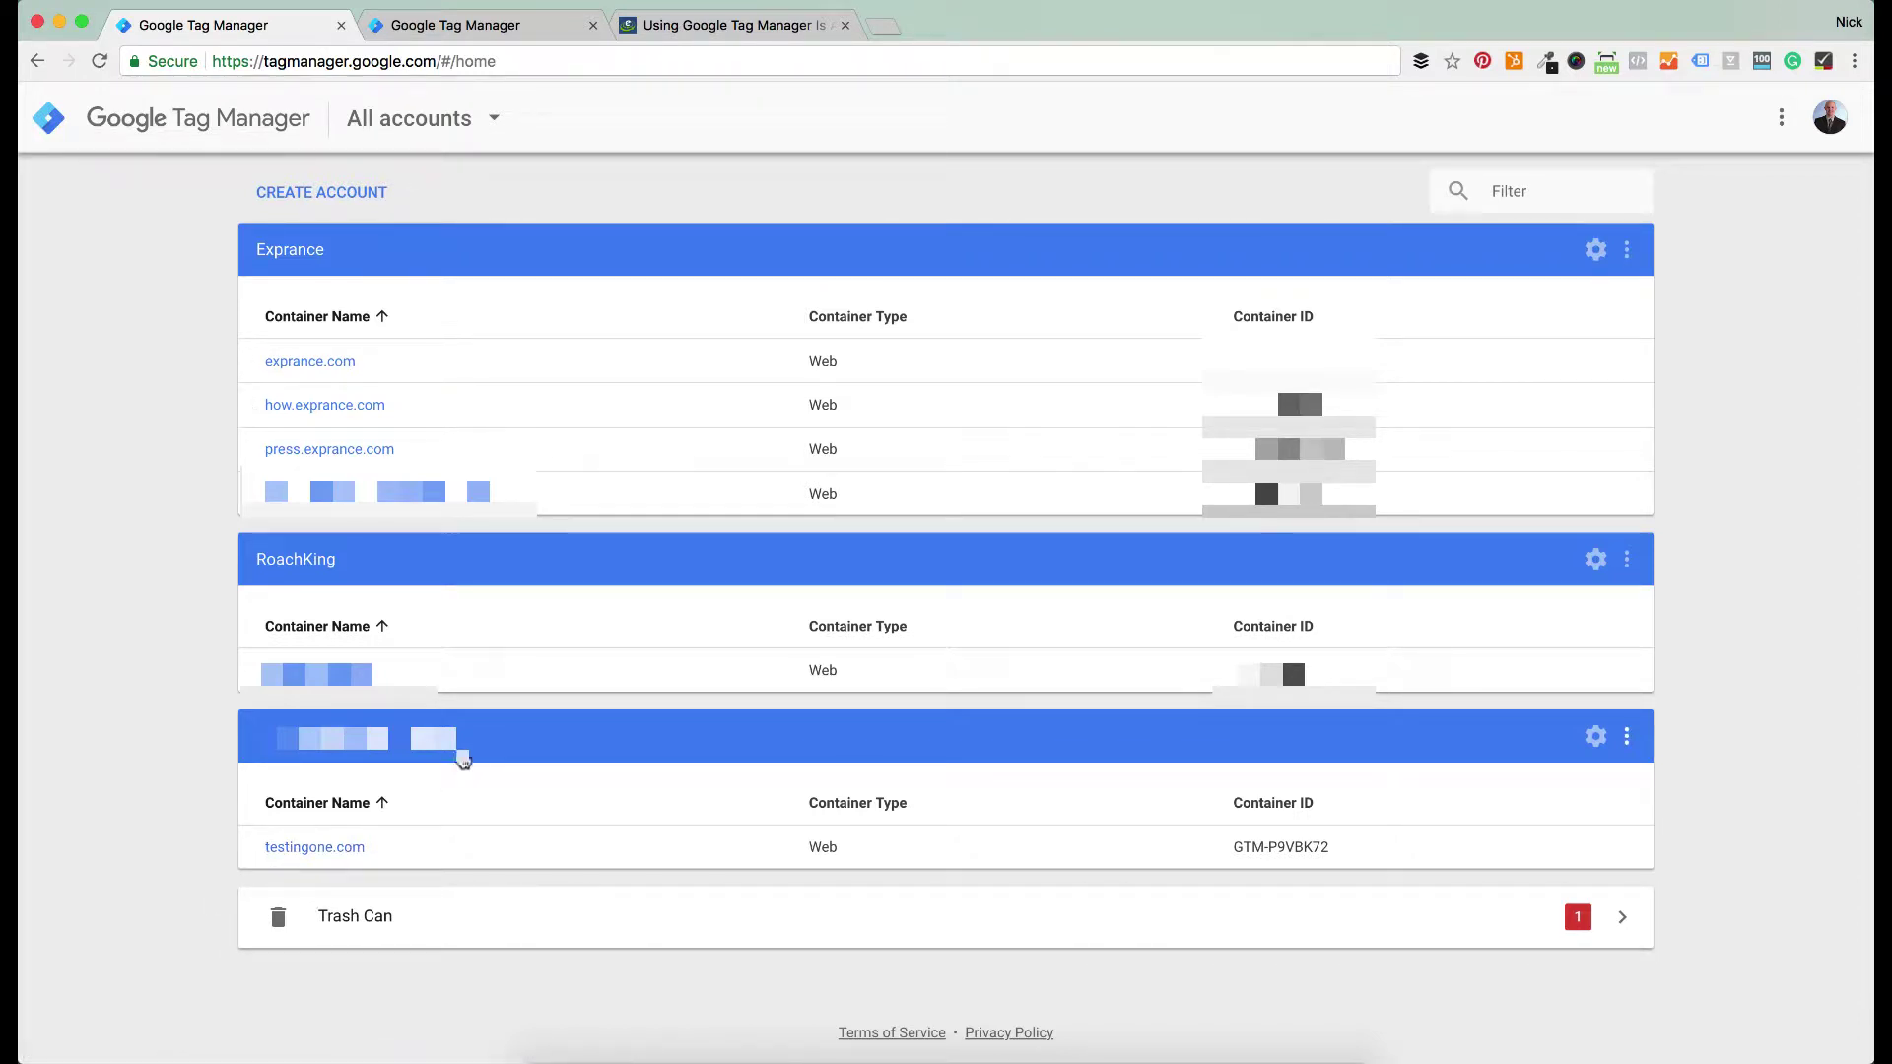
pyautogui.click(335, 854)
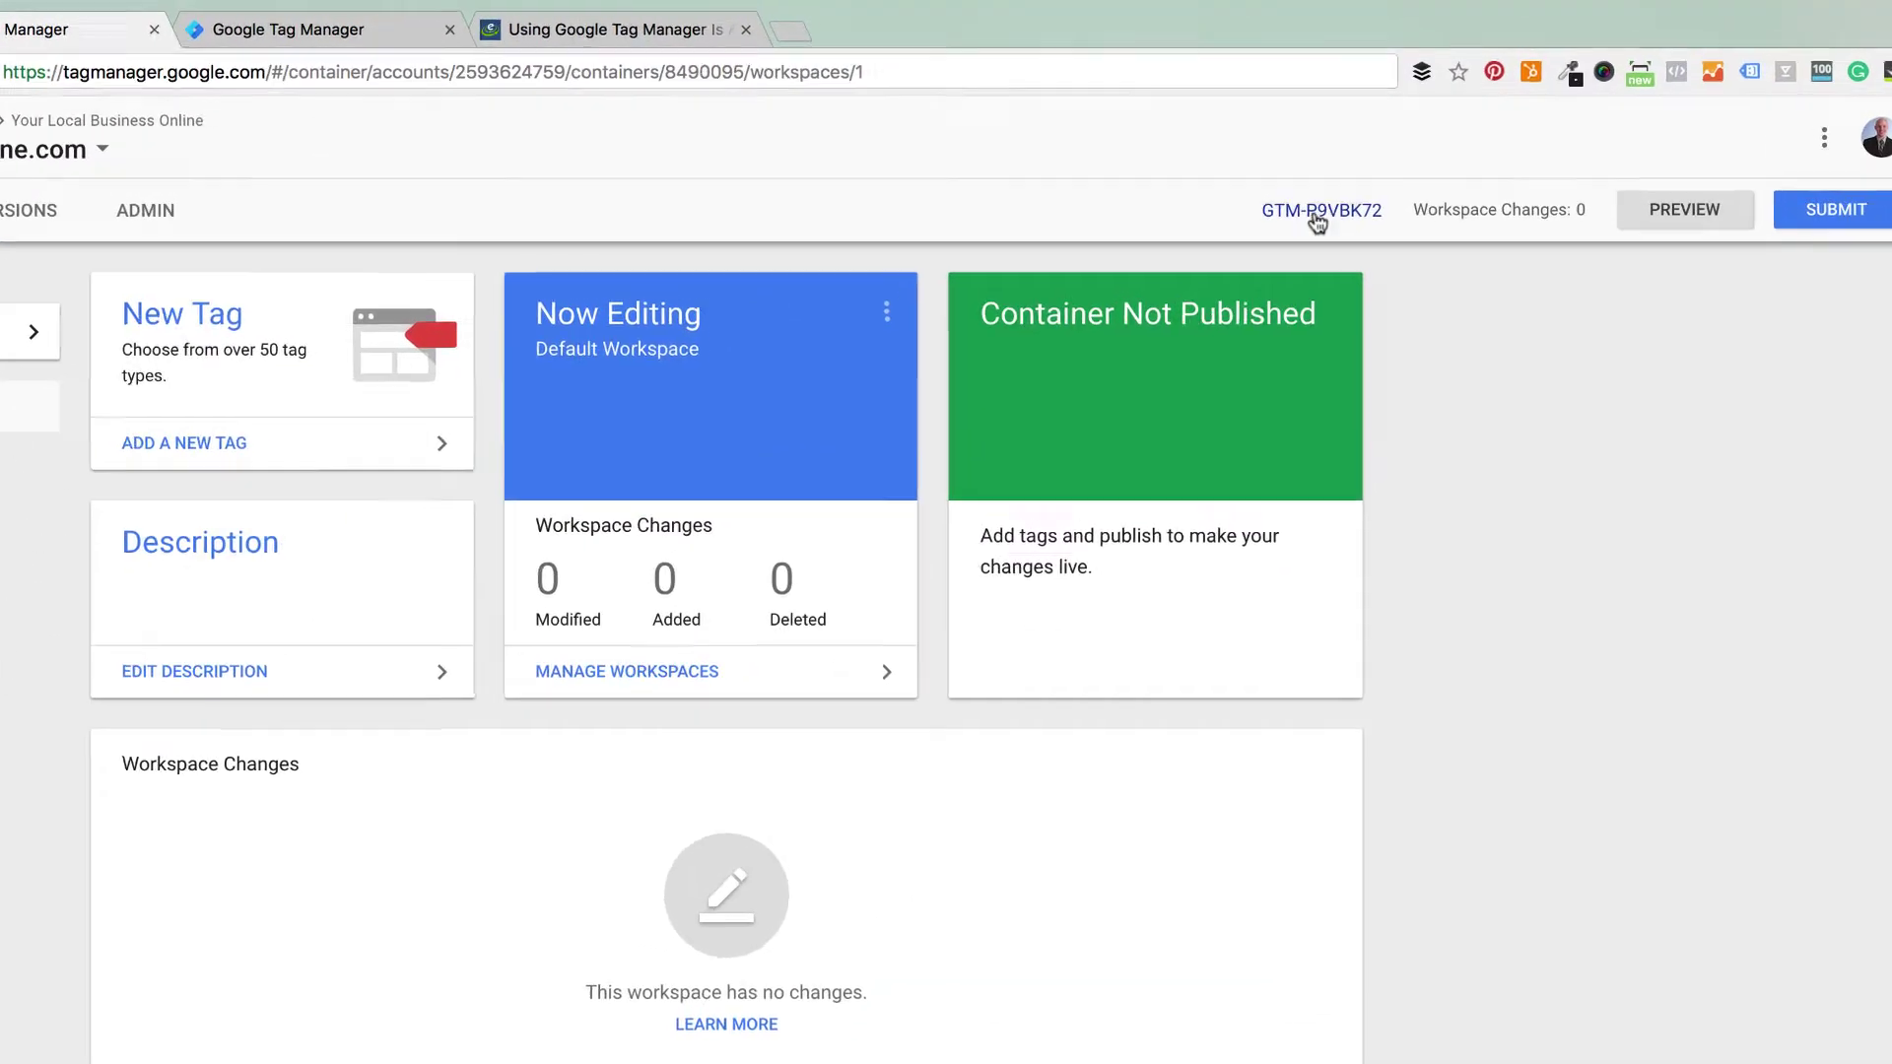
pyautogui.click(1347, 181)
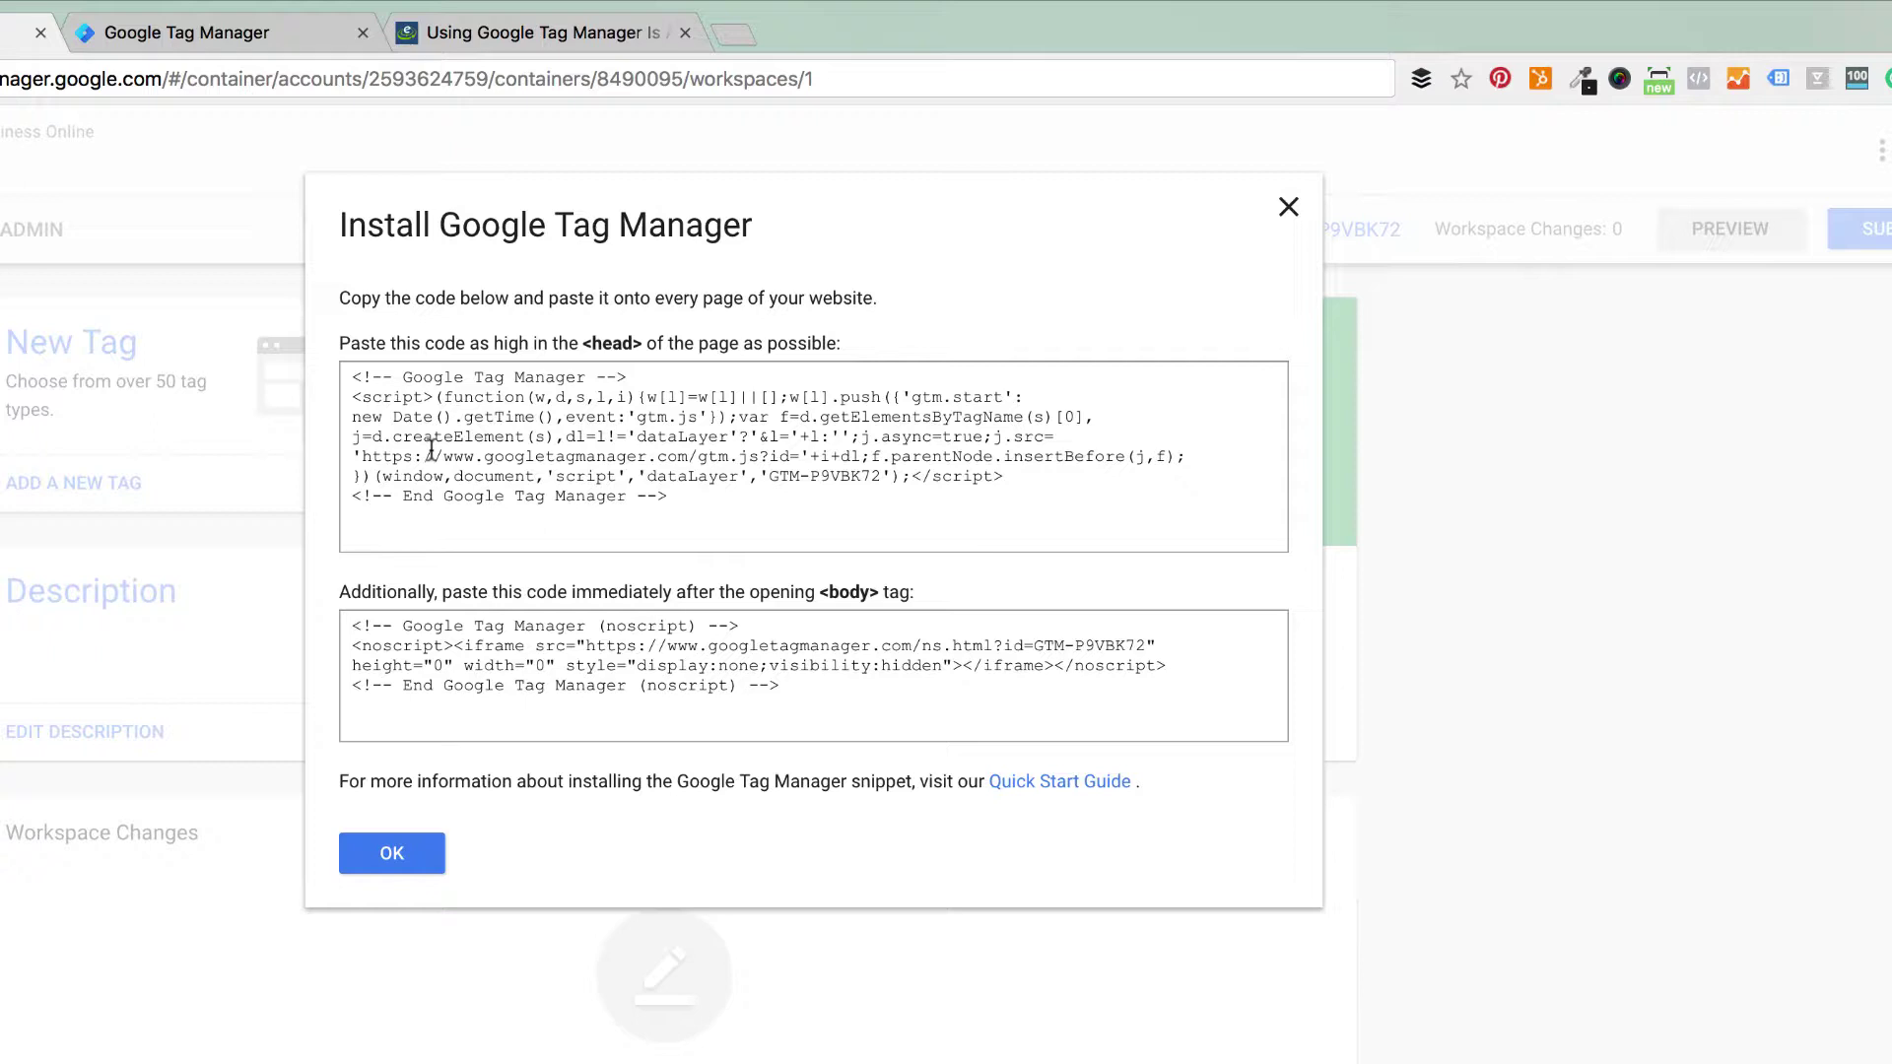
pyautogui.click(618, 408)
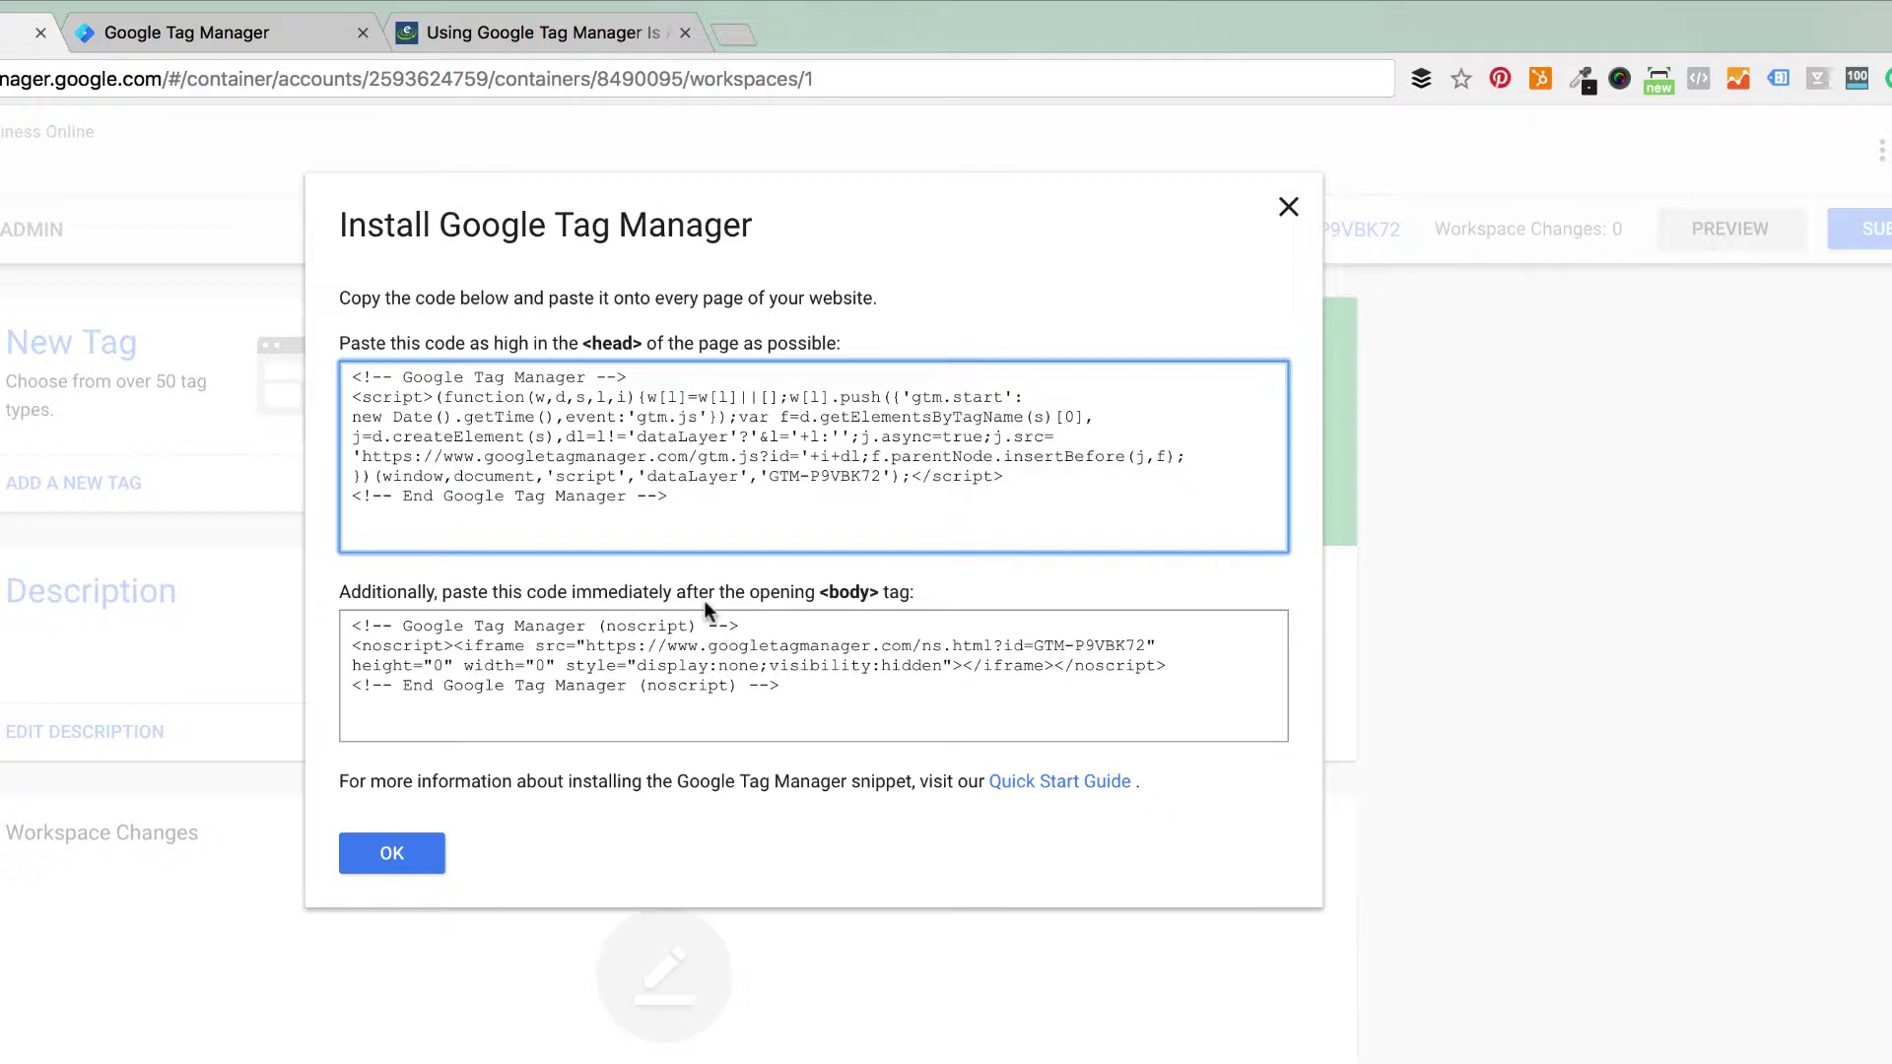
pyautogui.click(567, 657)
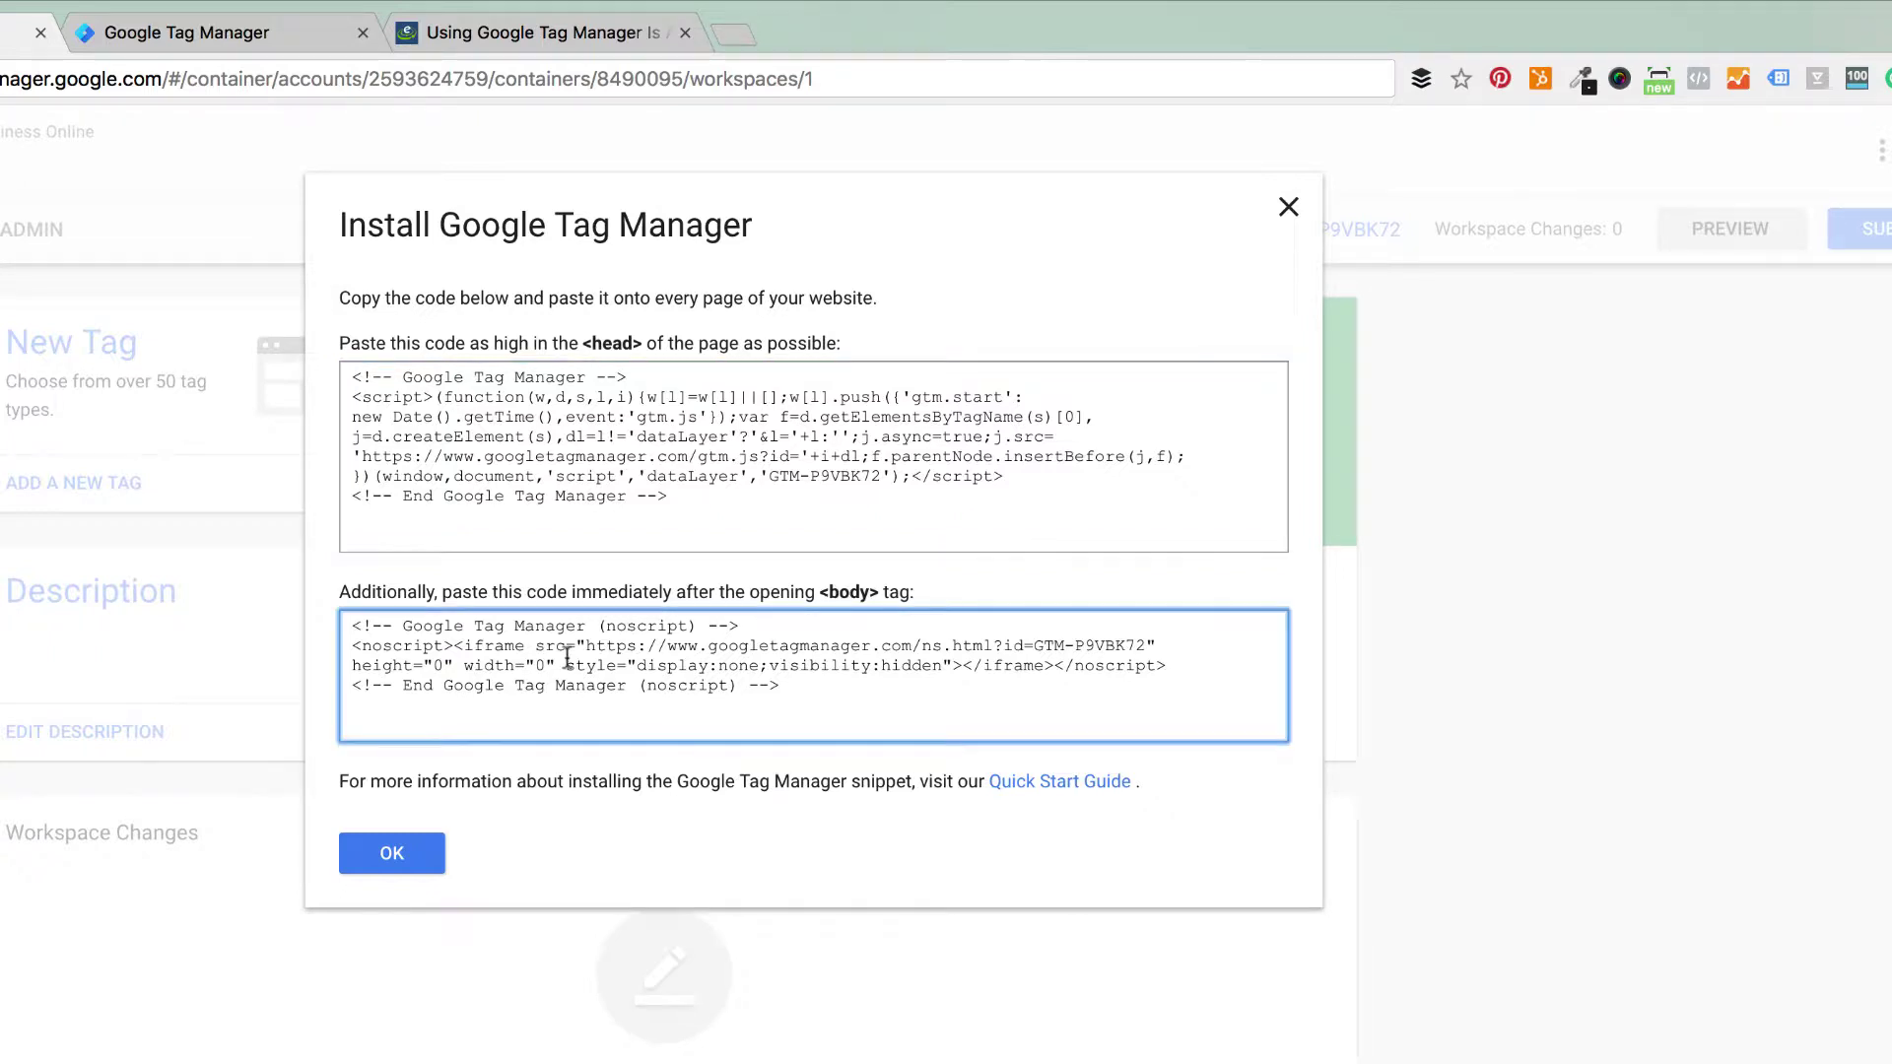
pyautogui.click(420, 866)
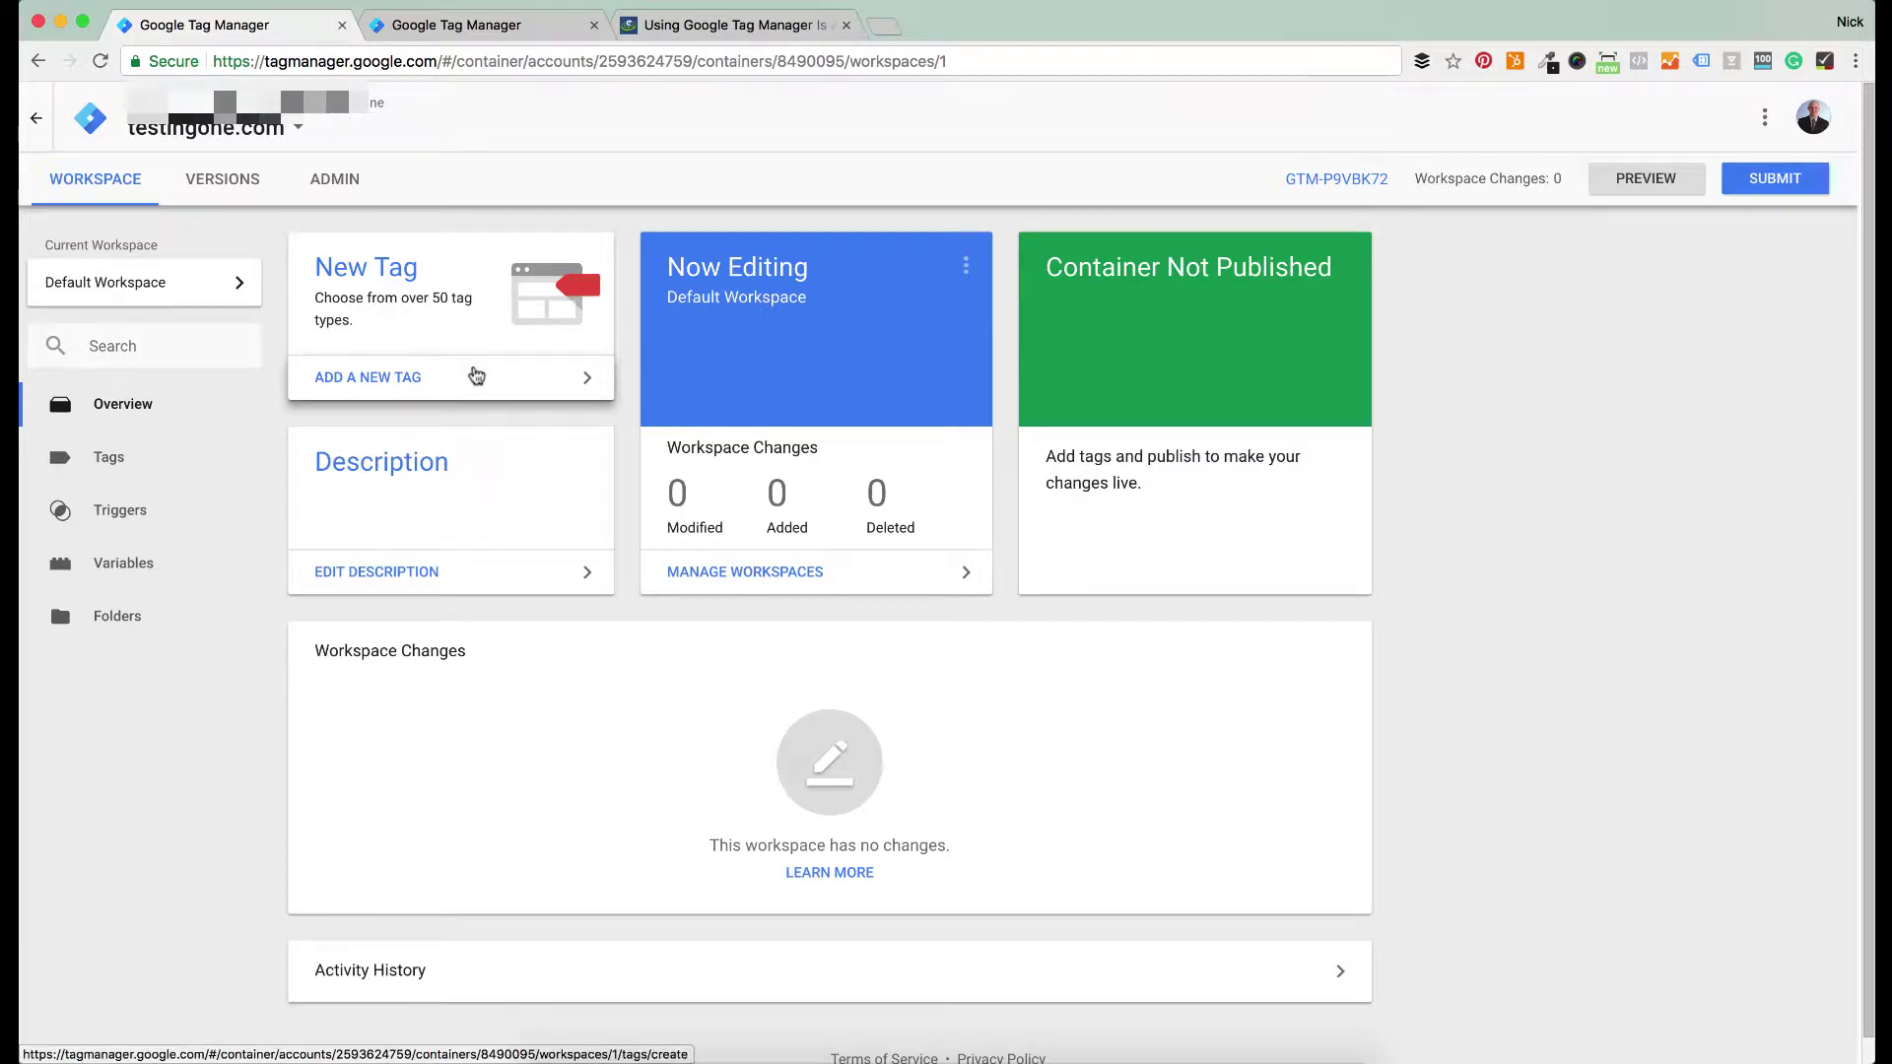
# Create a new tag in the container with Universal Analytics as its tag type
pyautogui.click(416, 382)
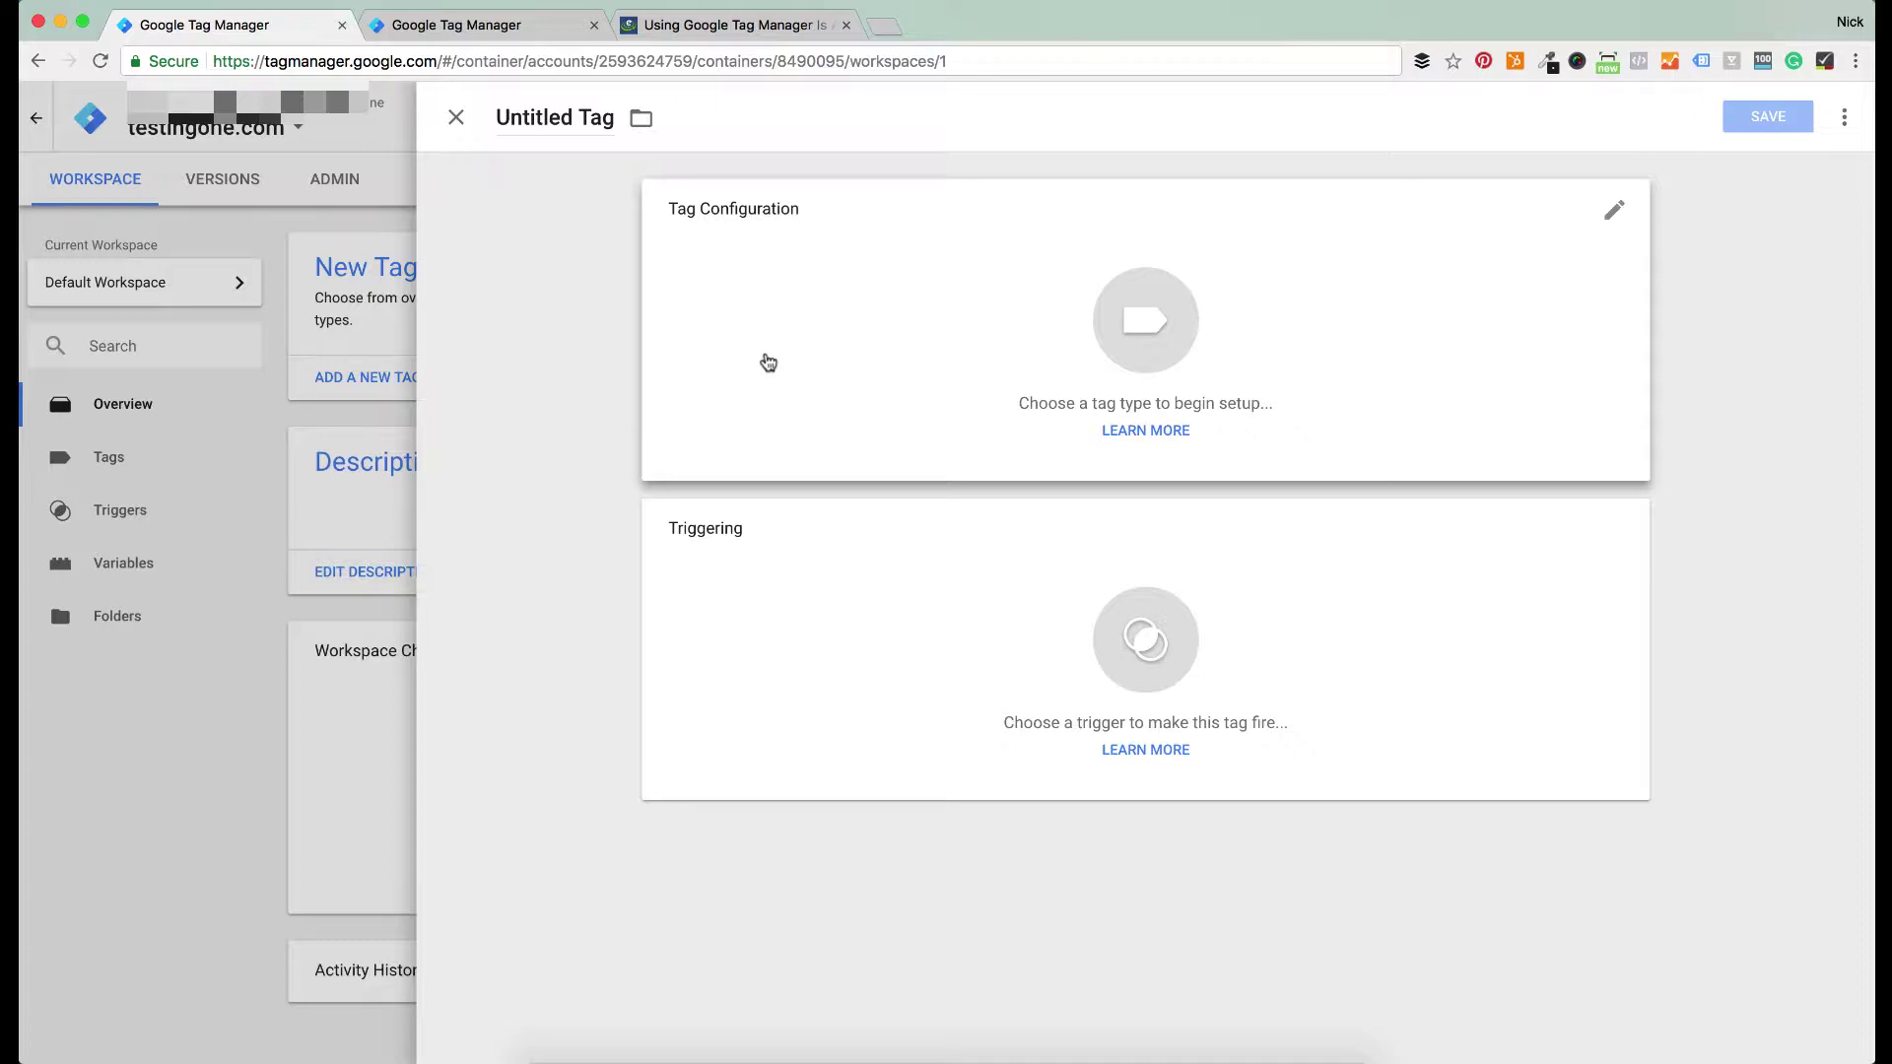
pyautogui.click(830, 342)
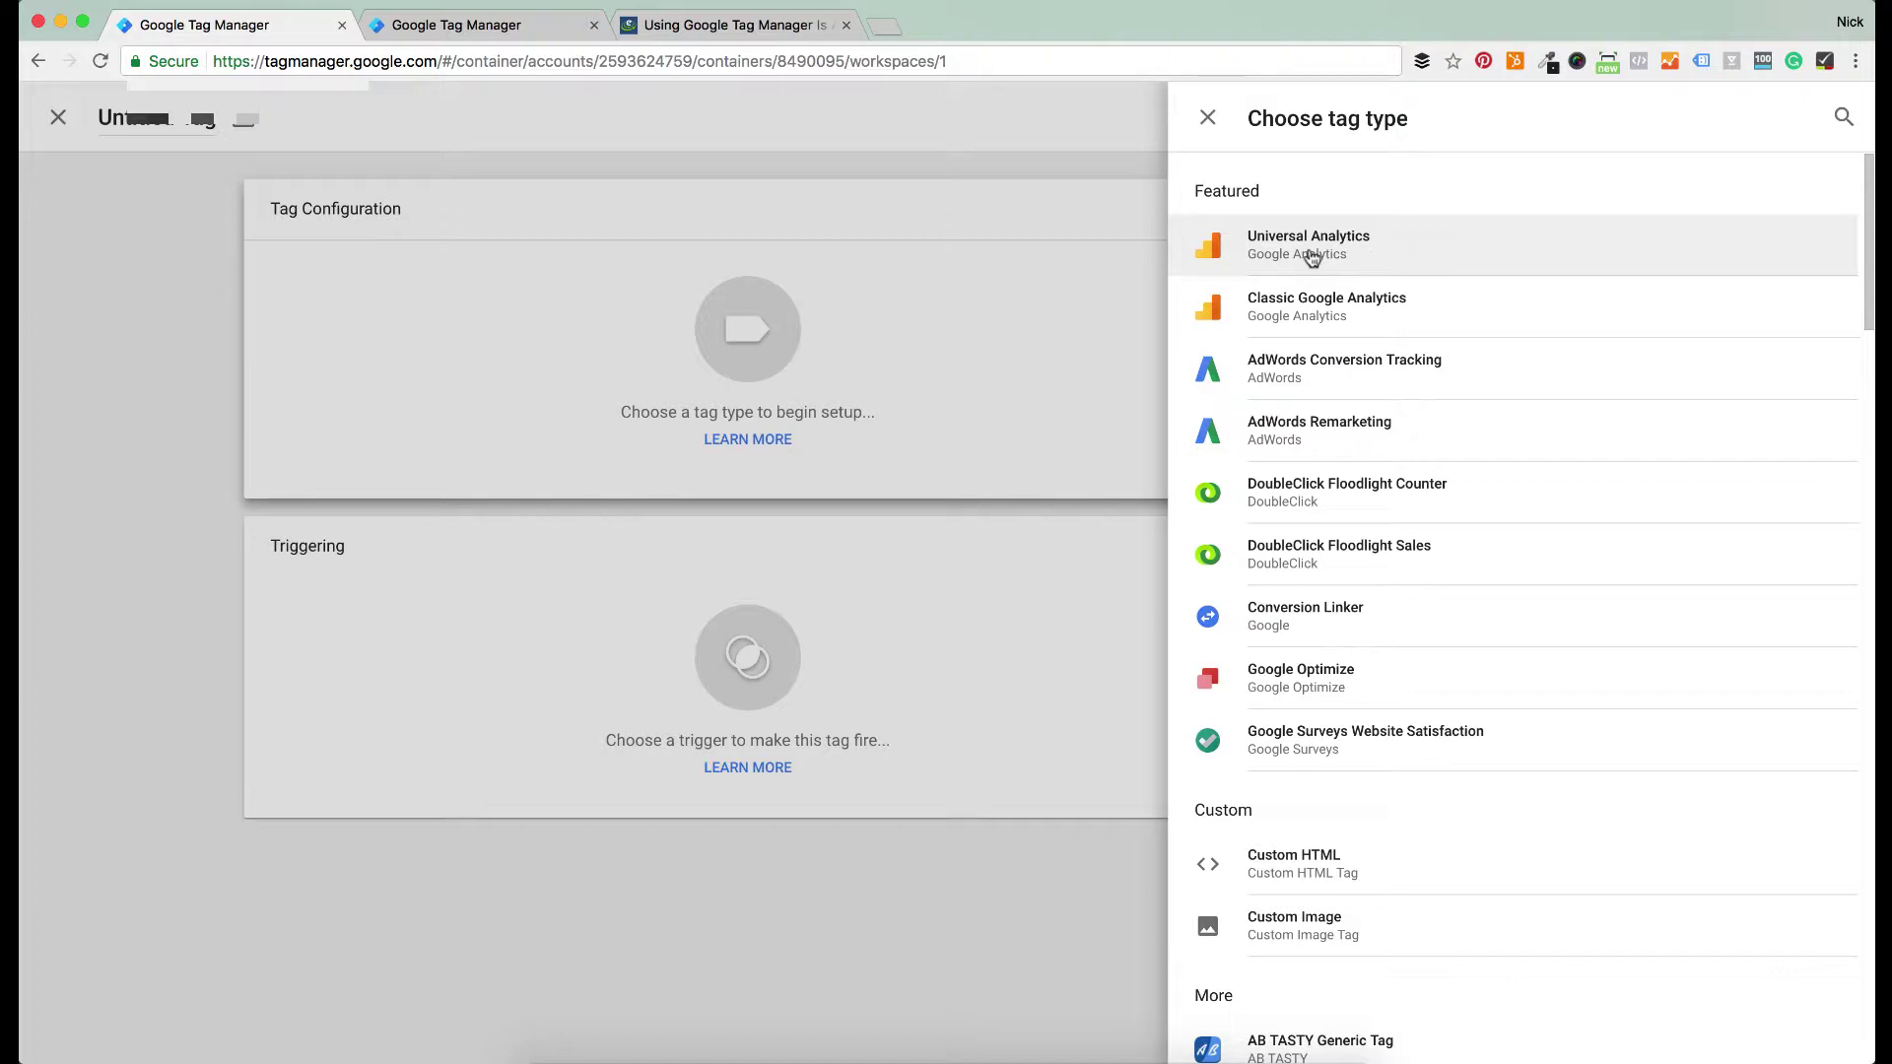
pyautogui.click(1381, 261)
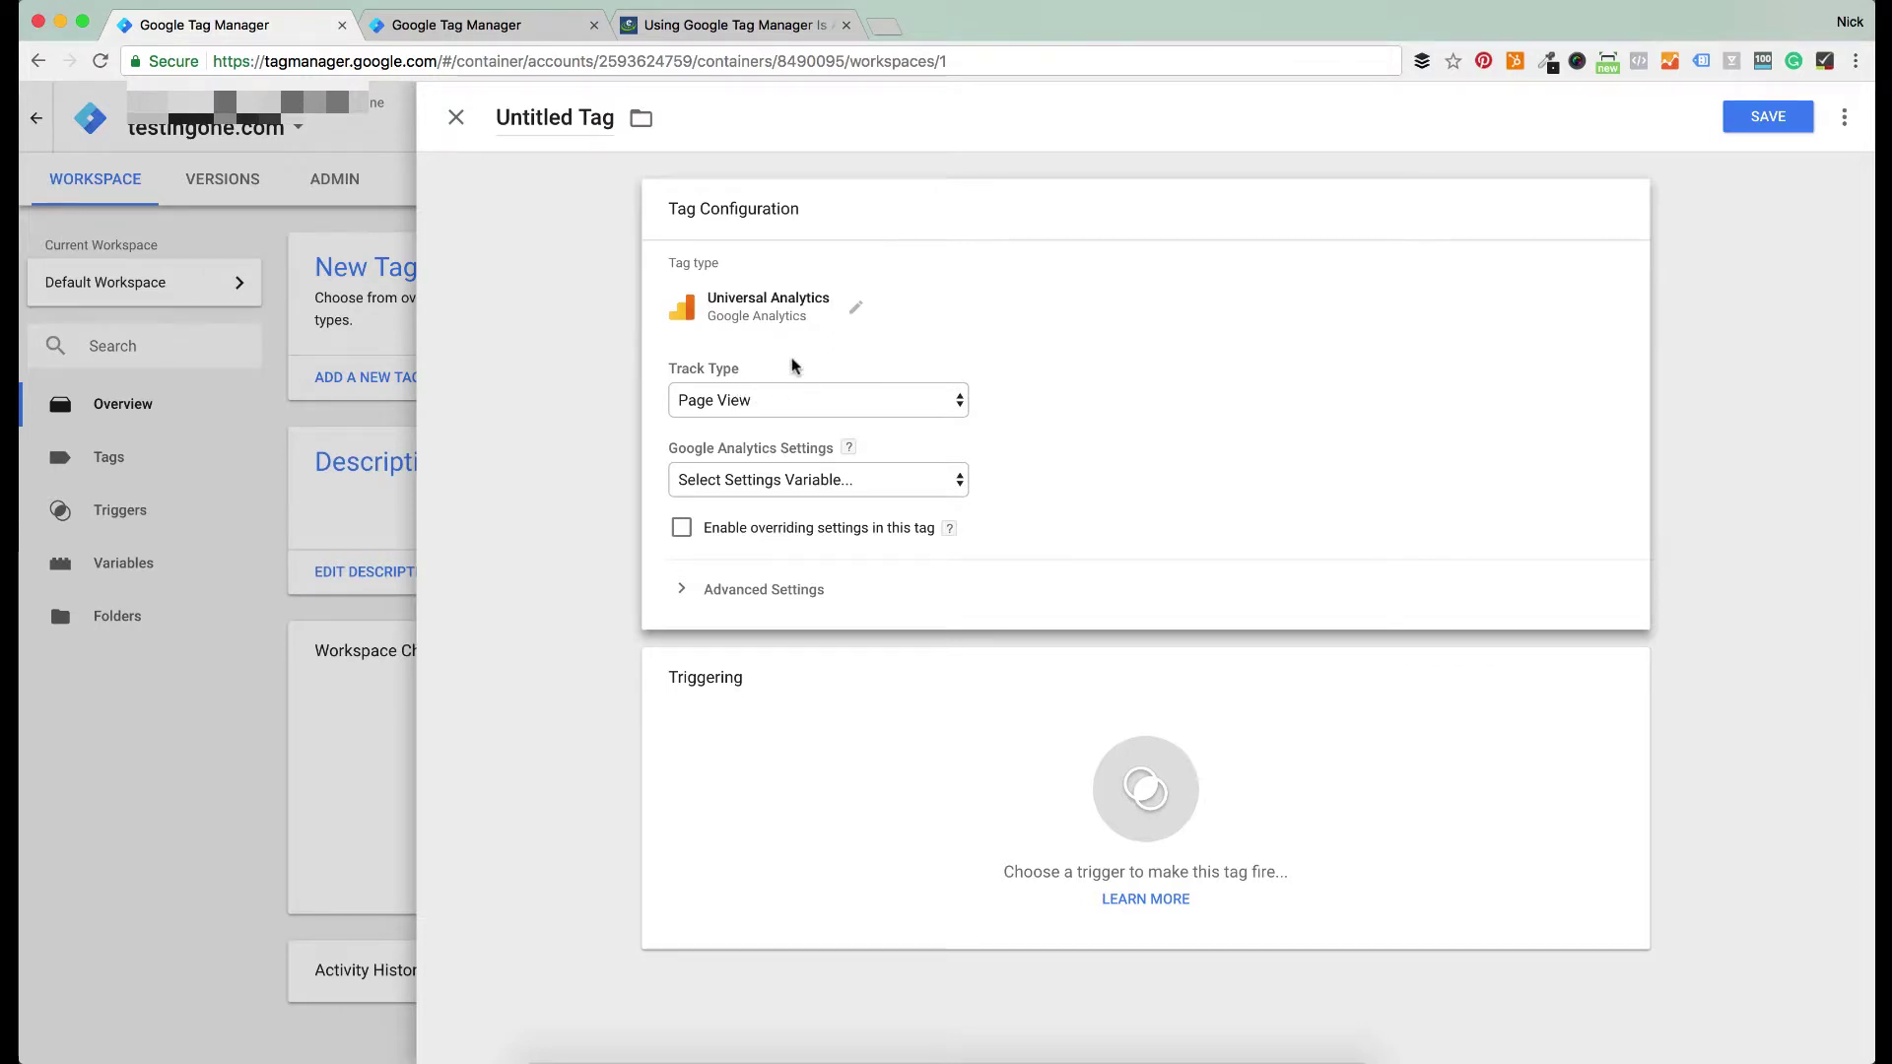
pyautogui.click(729, 479)
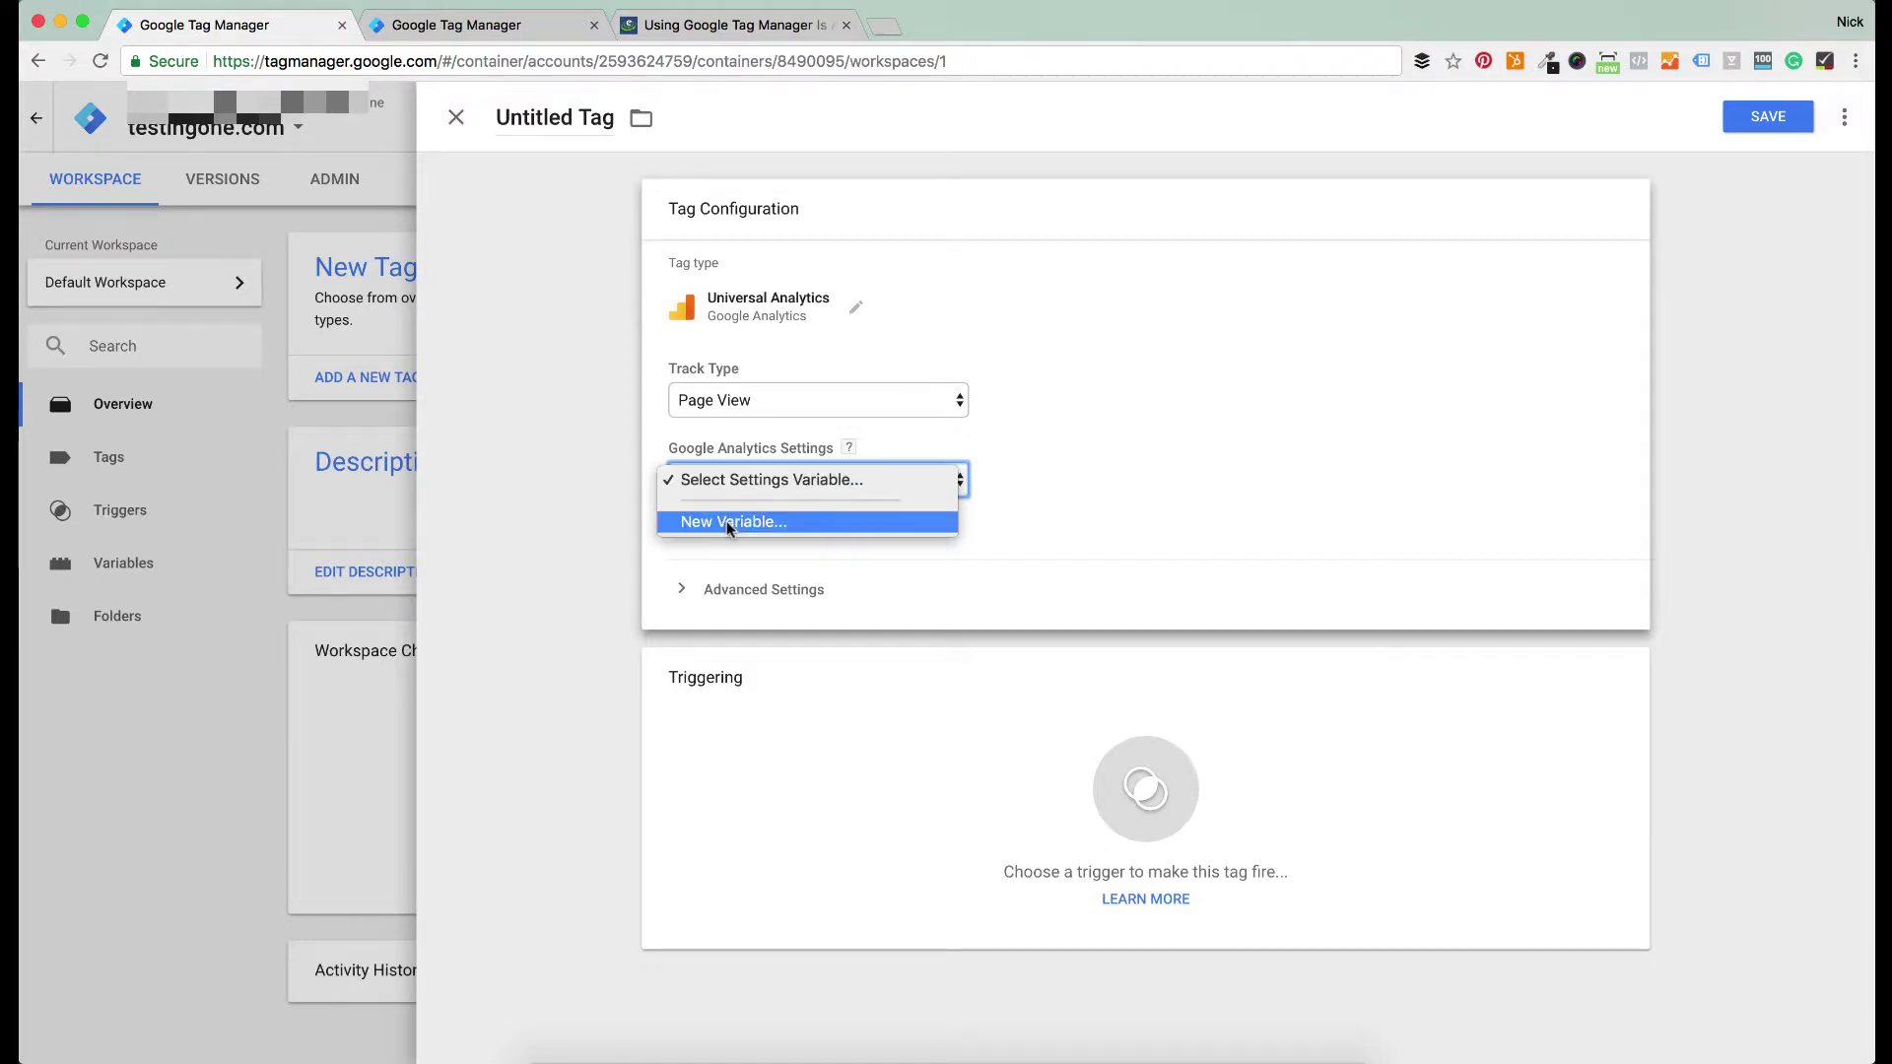
pyautogui.click(729, 523)
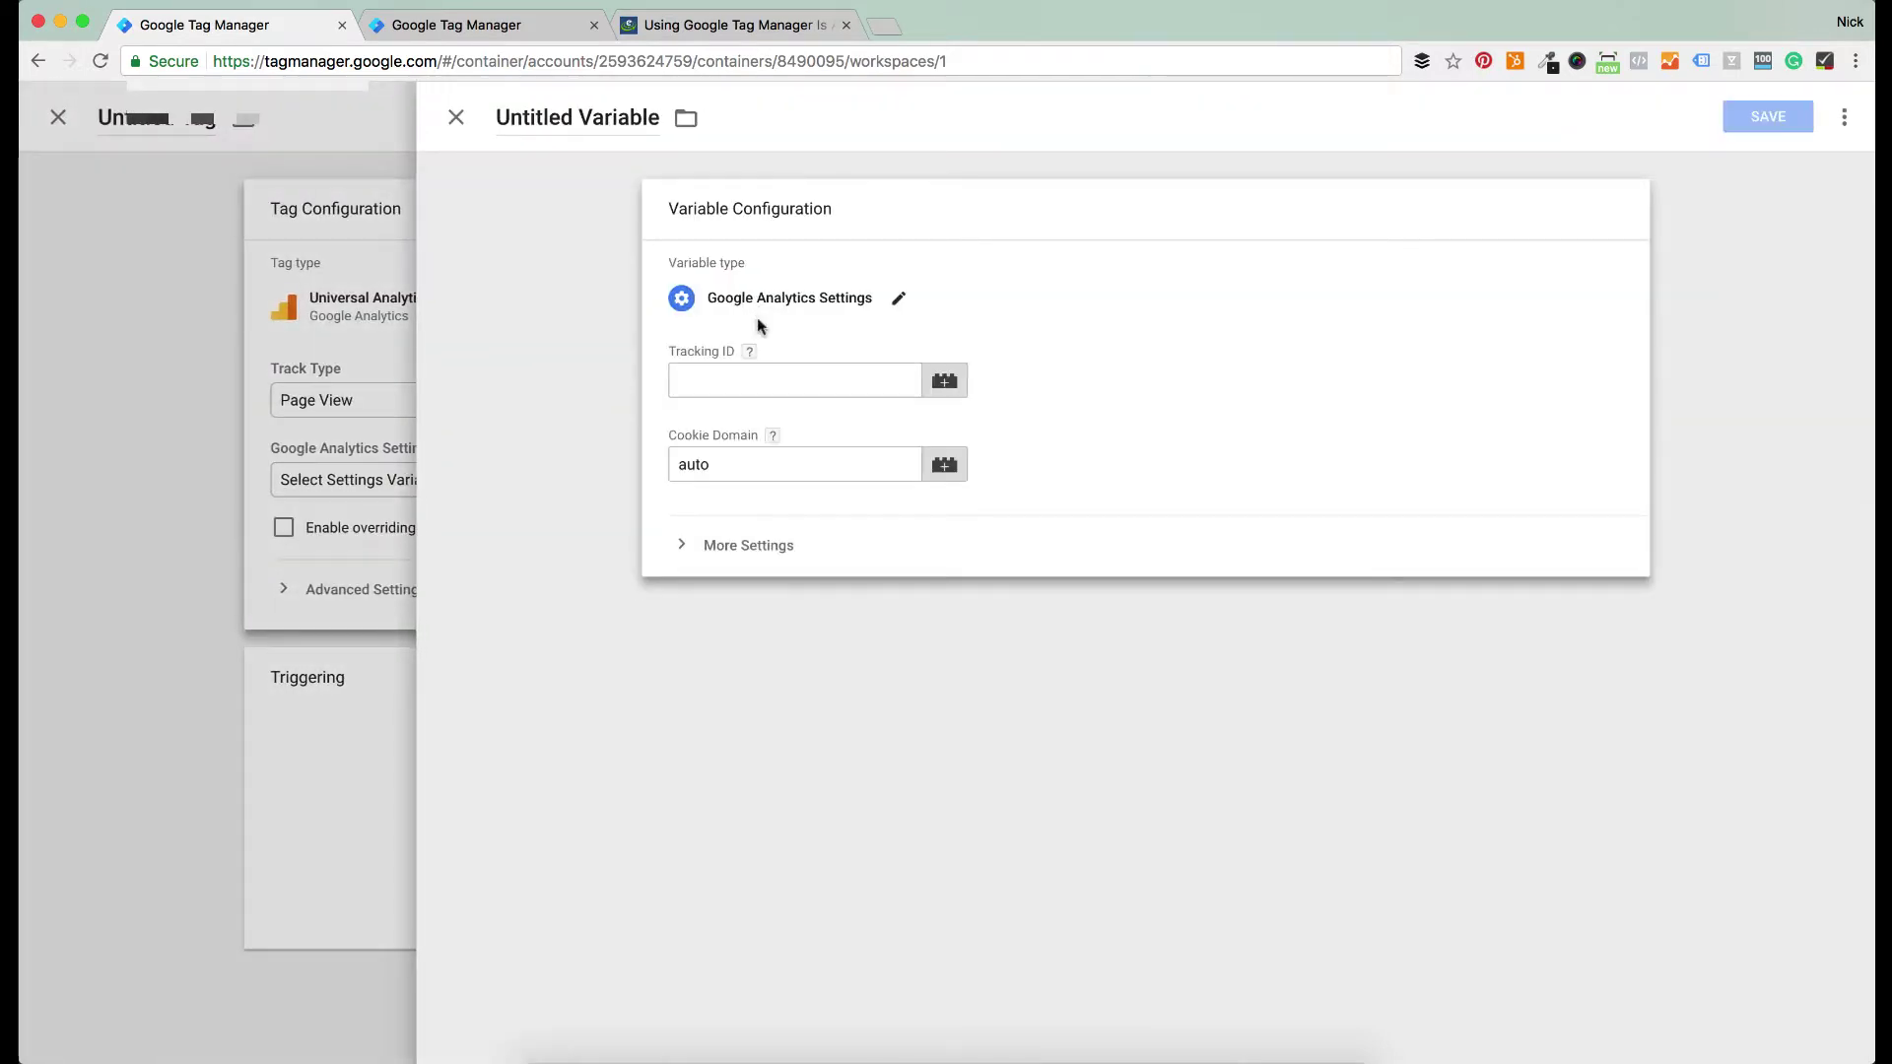
pyautogui.click(714, 375)
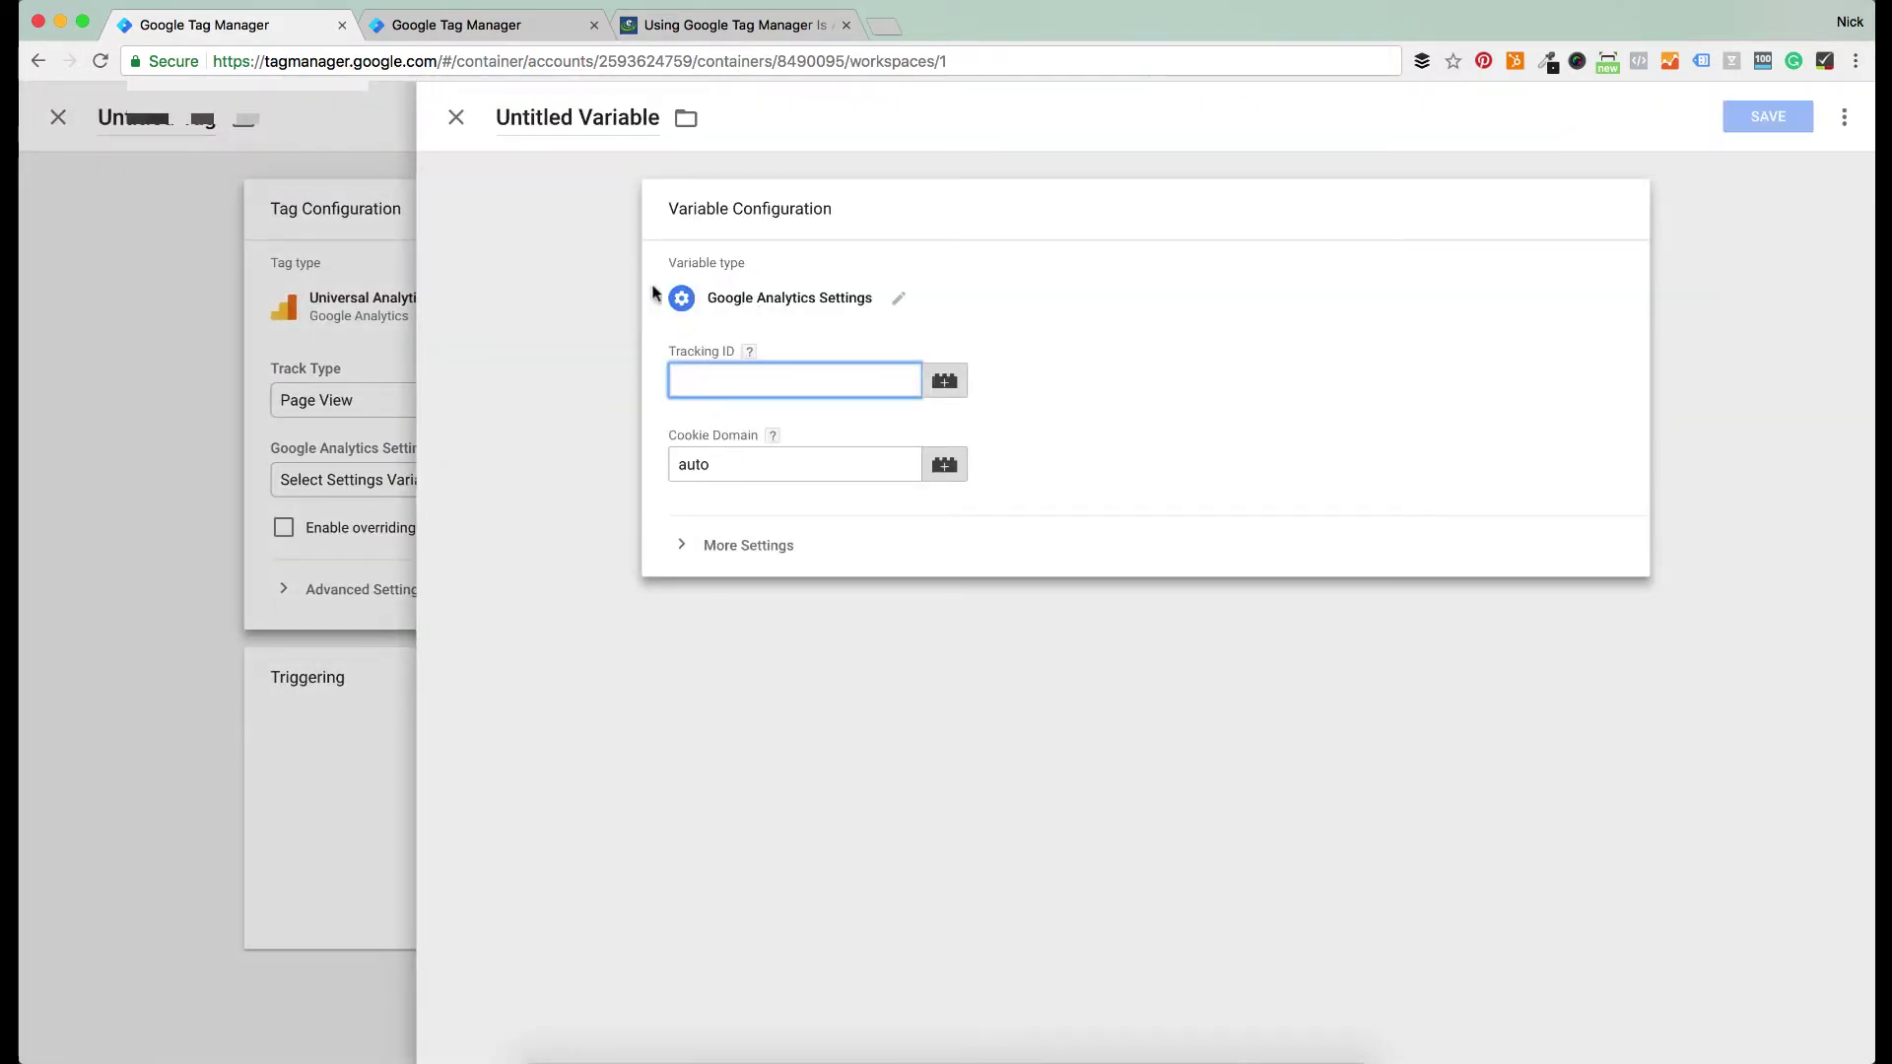
pyautogui.click(458, 118)
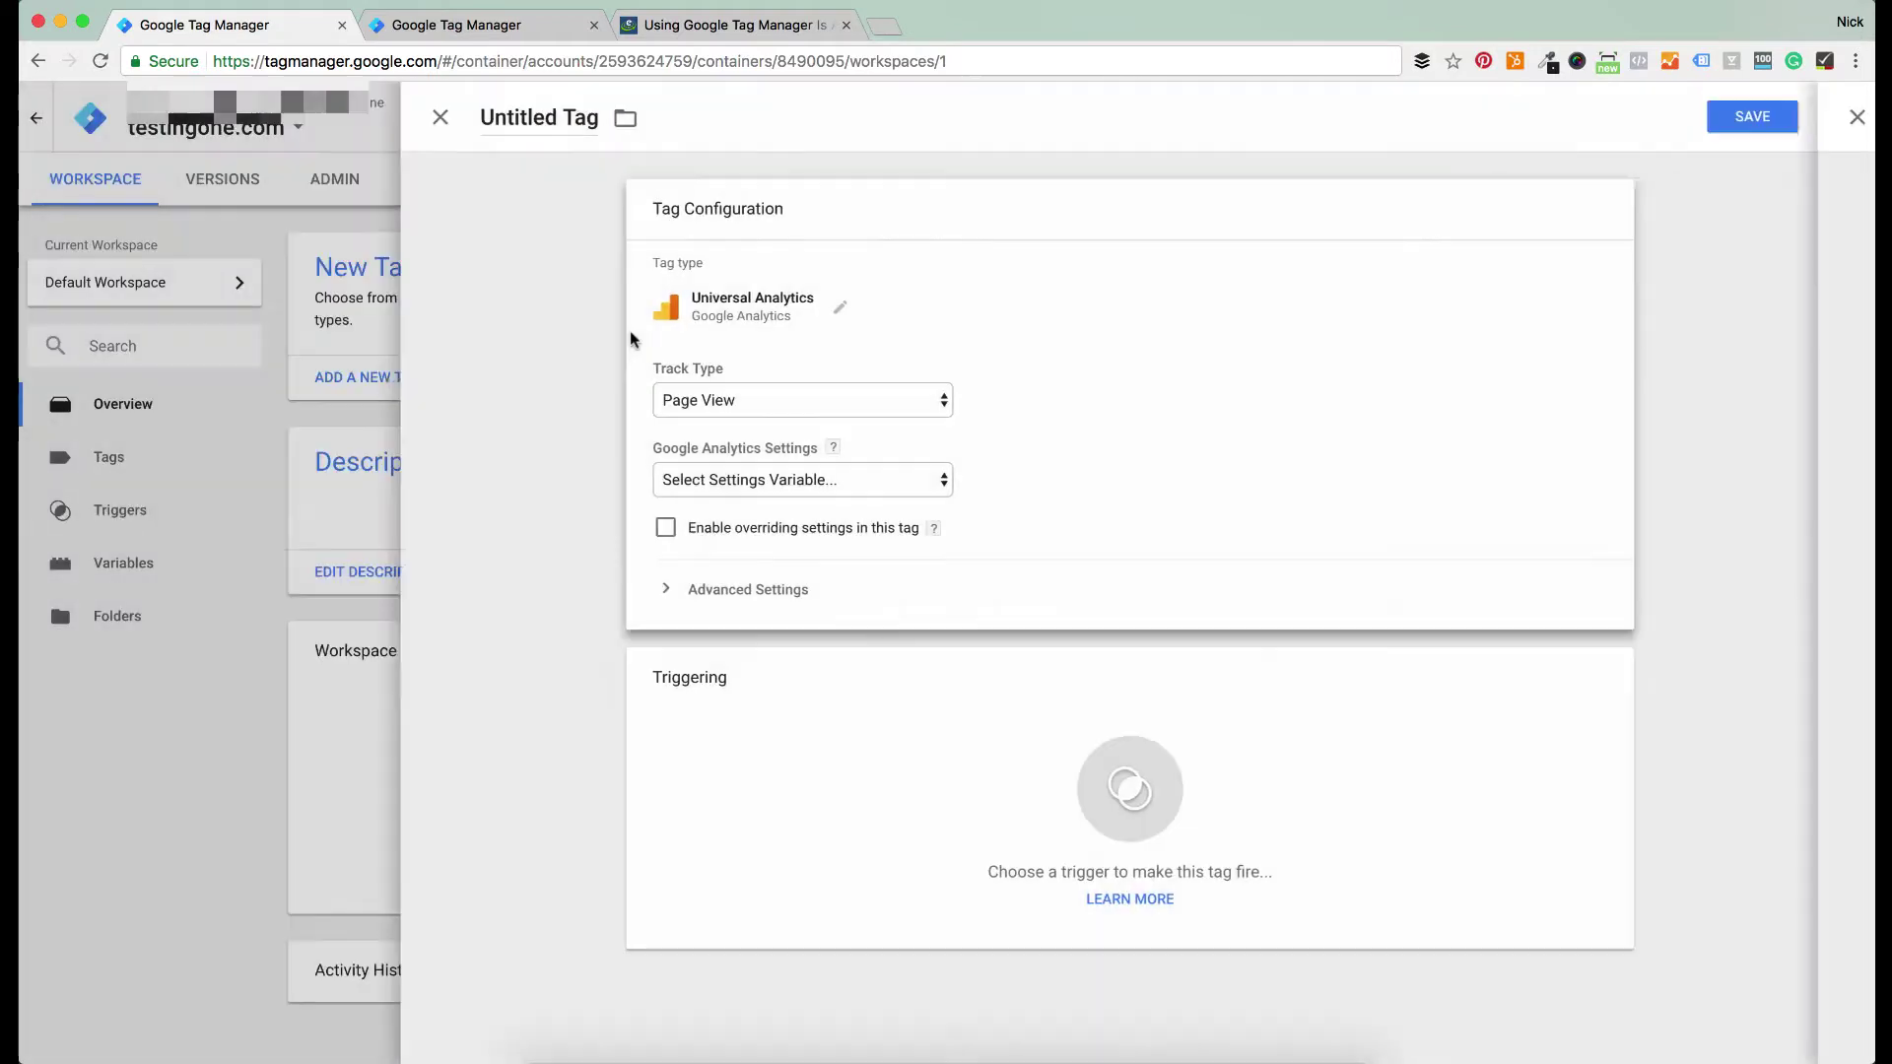
# Assign the All Pages page view trigger as the tag's firing trigger
pyautogui.click(819, 717)
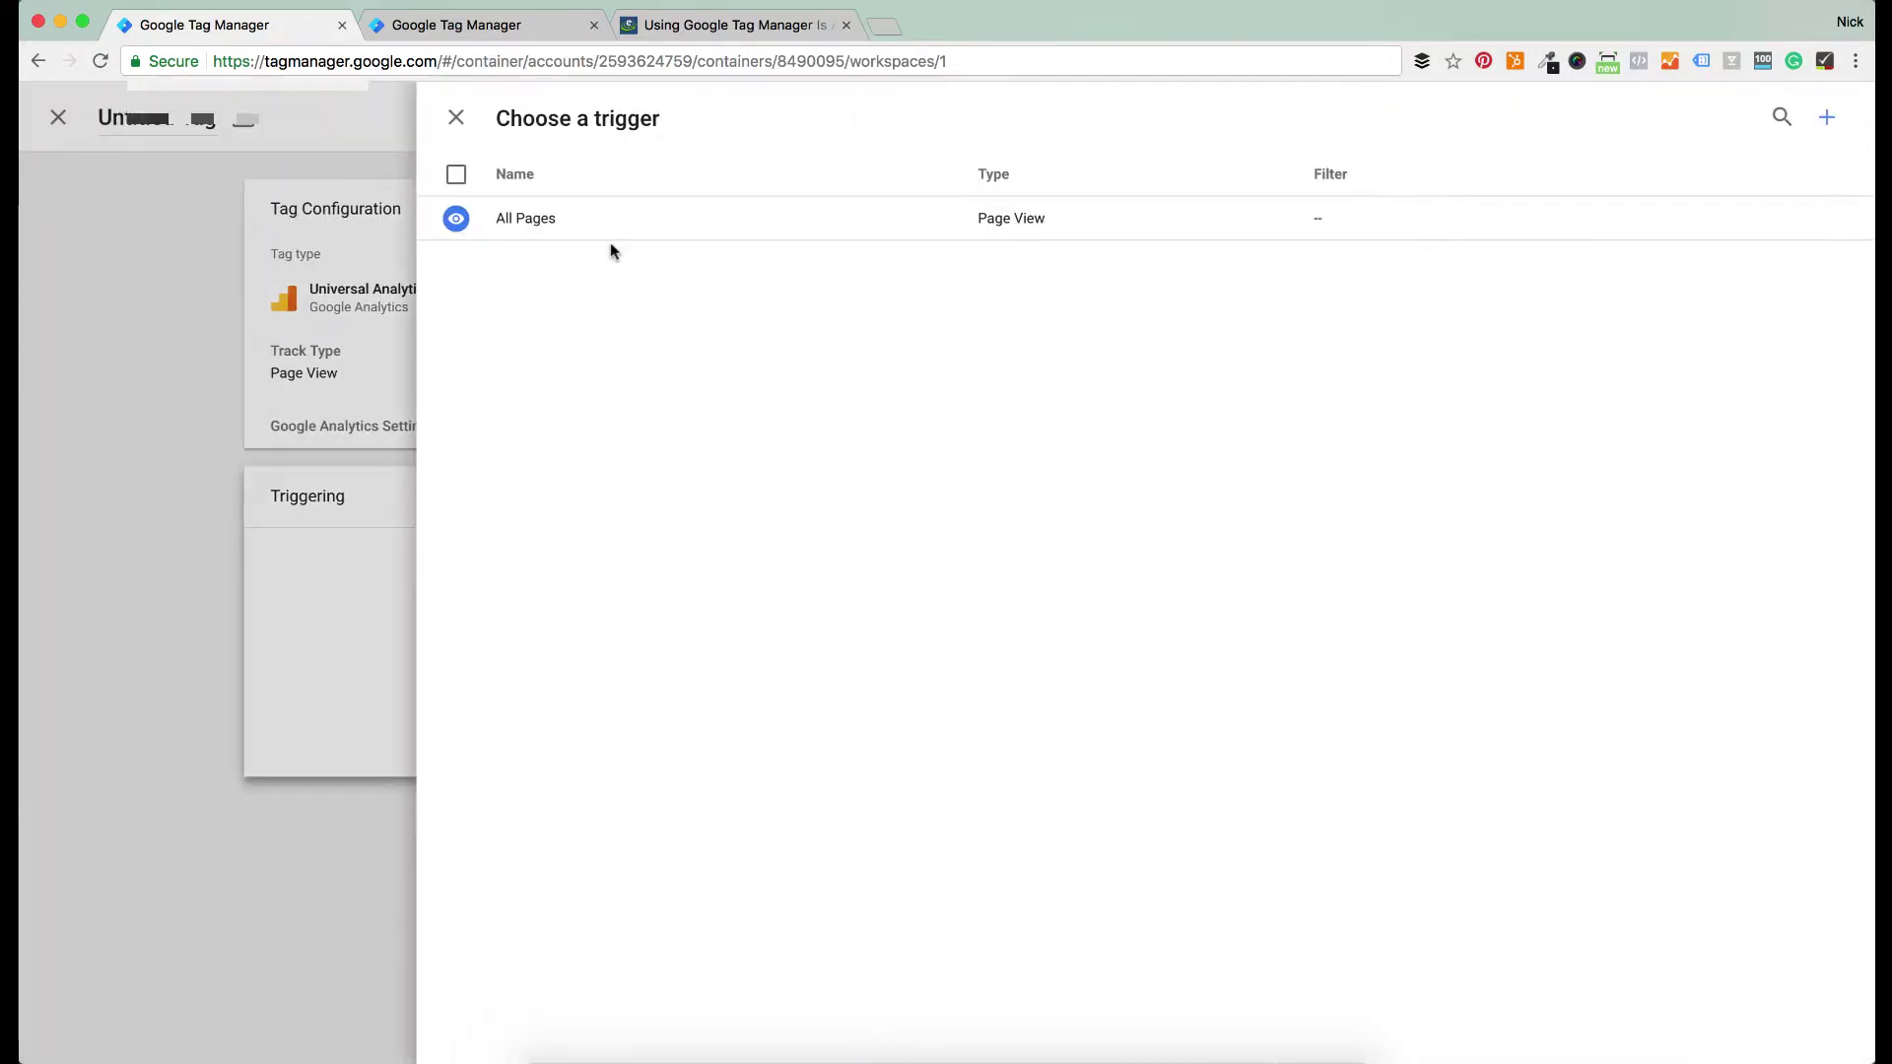
pyautogui.click(542, 230)
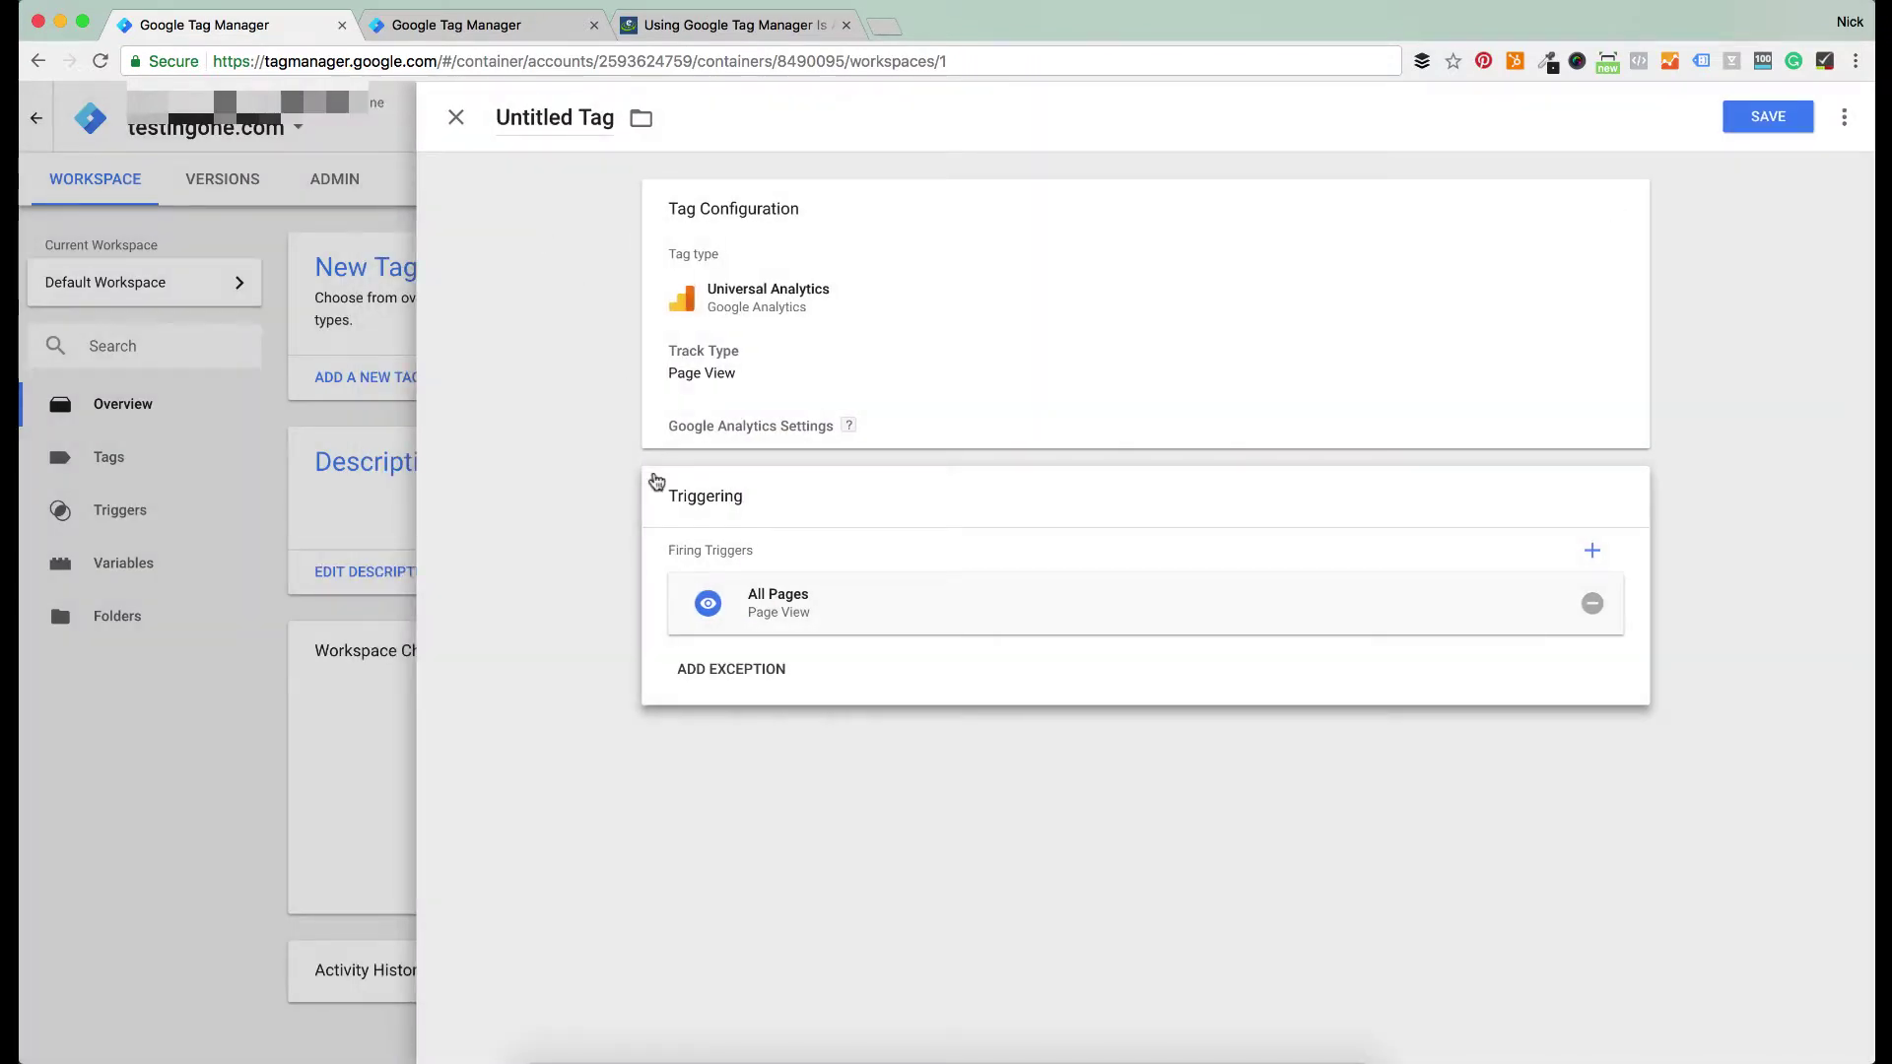
# Add an exception to the tag by creating a new trigger of the Page View type
pyautogui.click(773, 675)
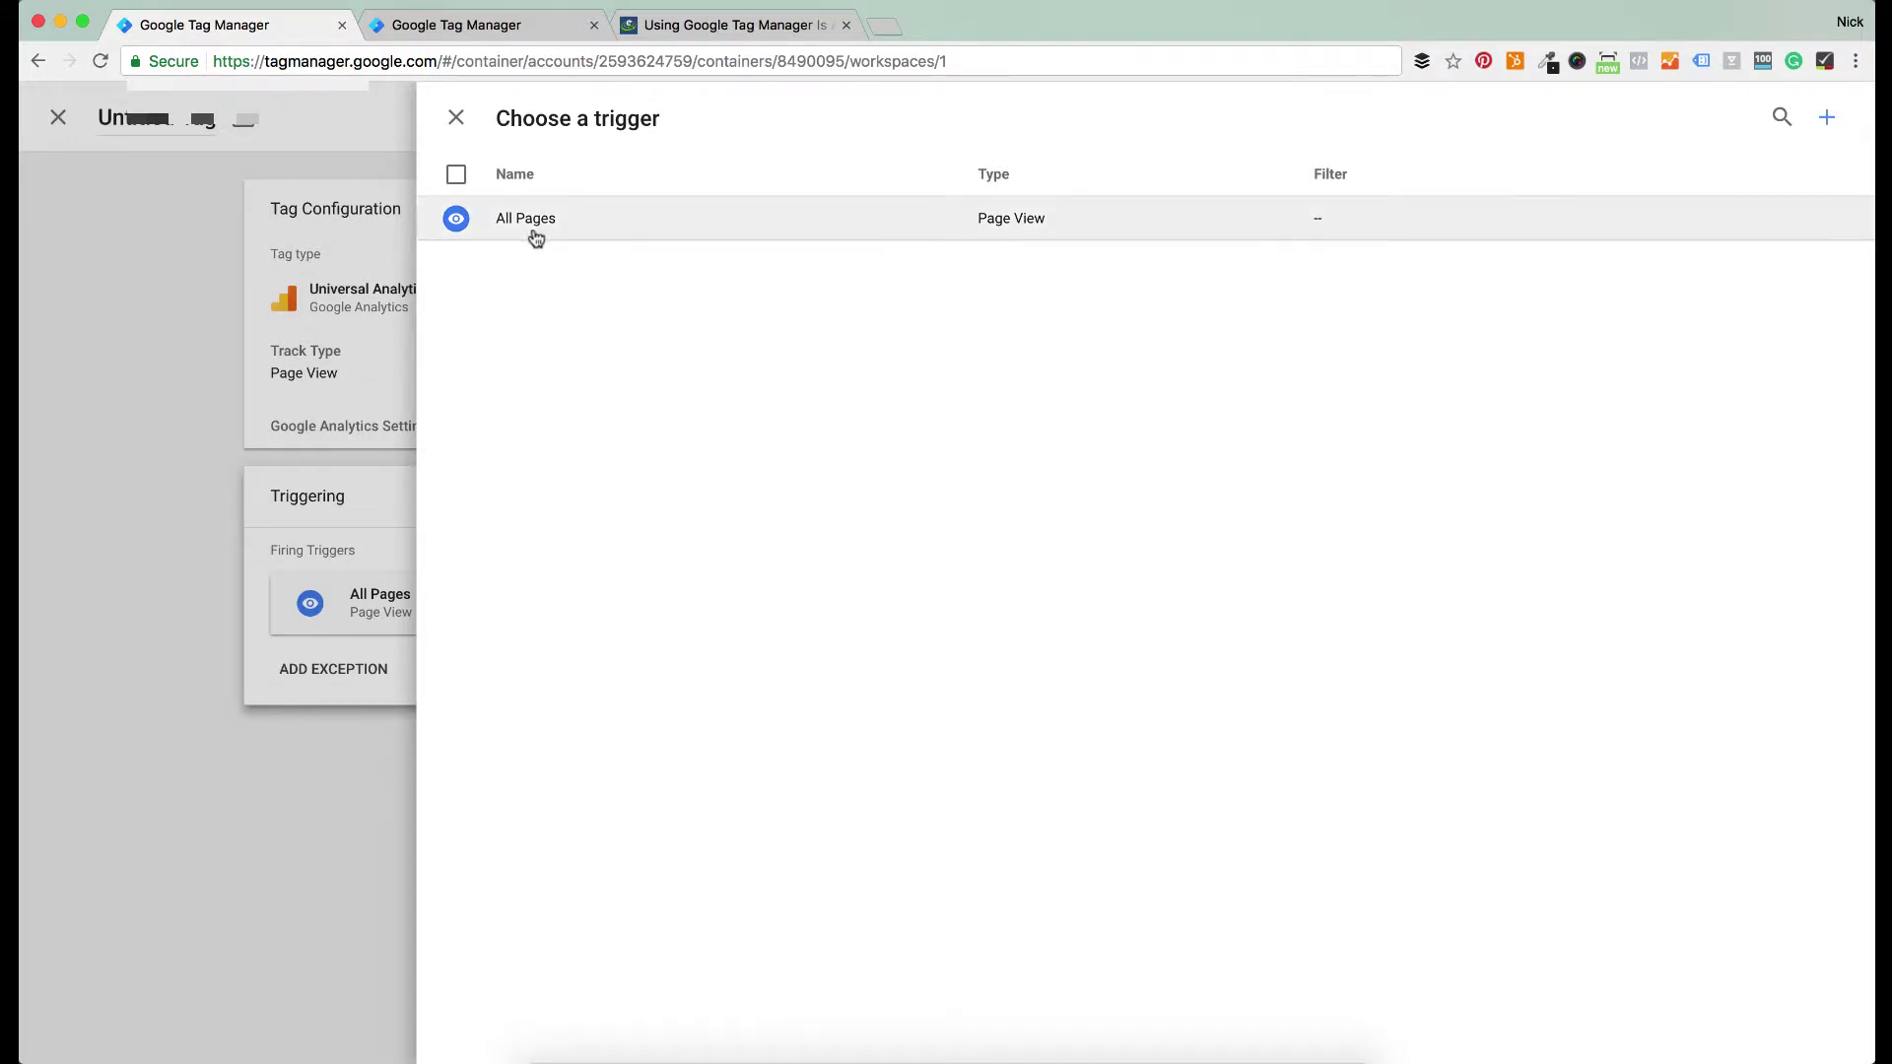
pyautogui.click(458, 119)
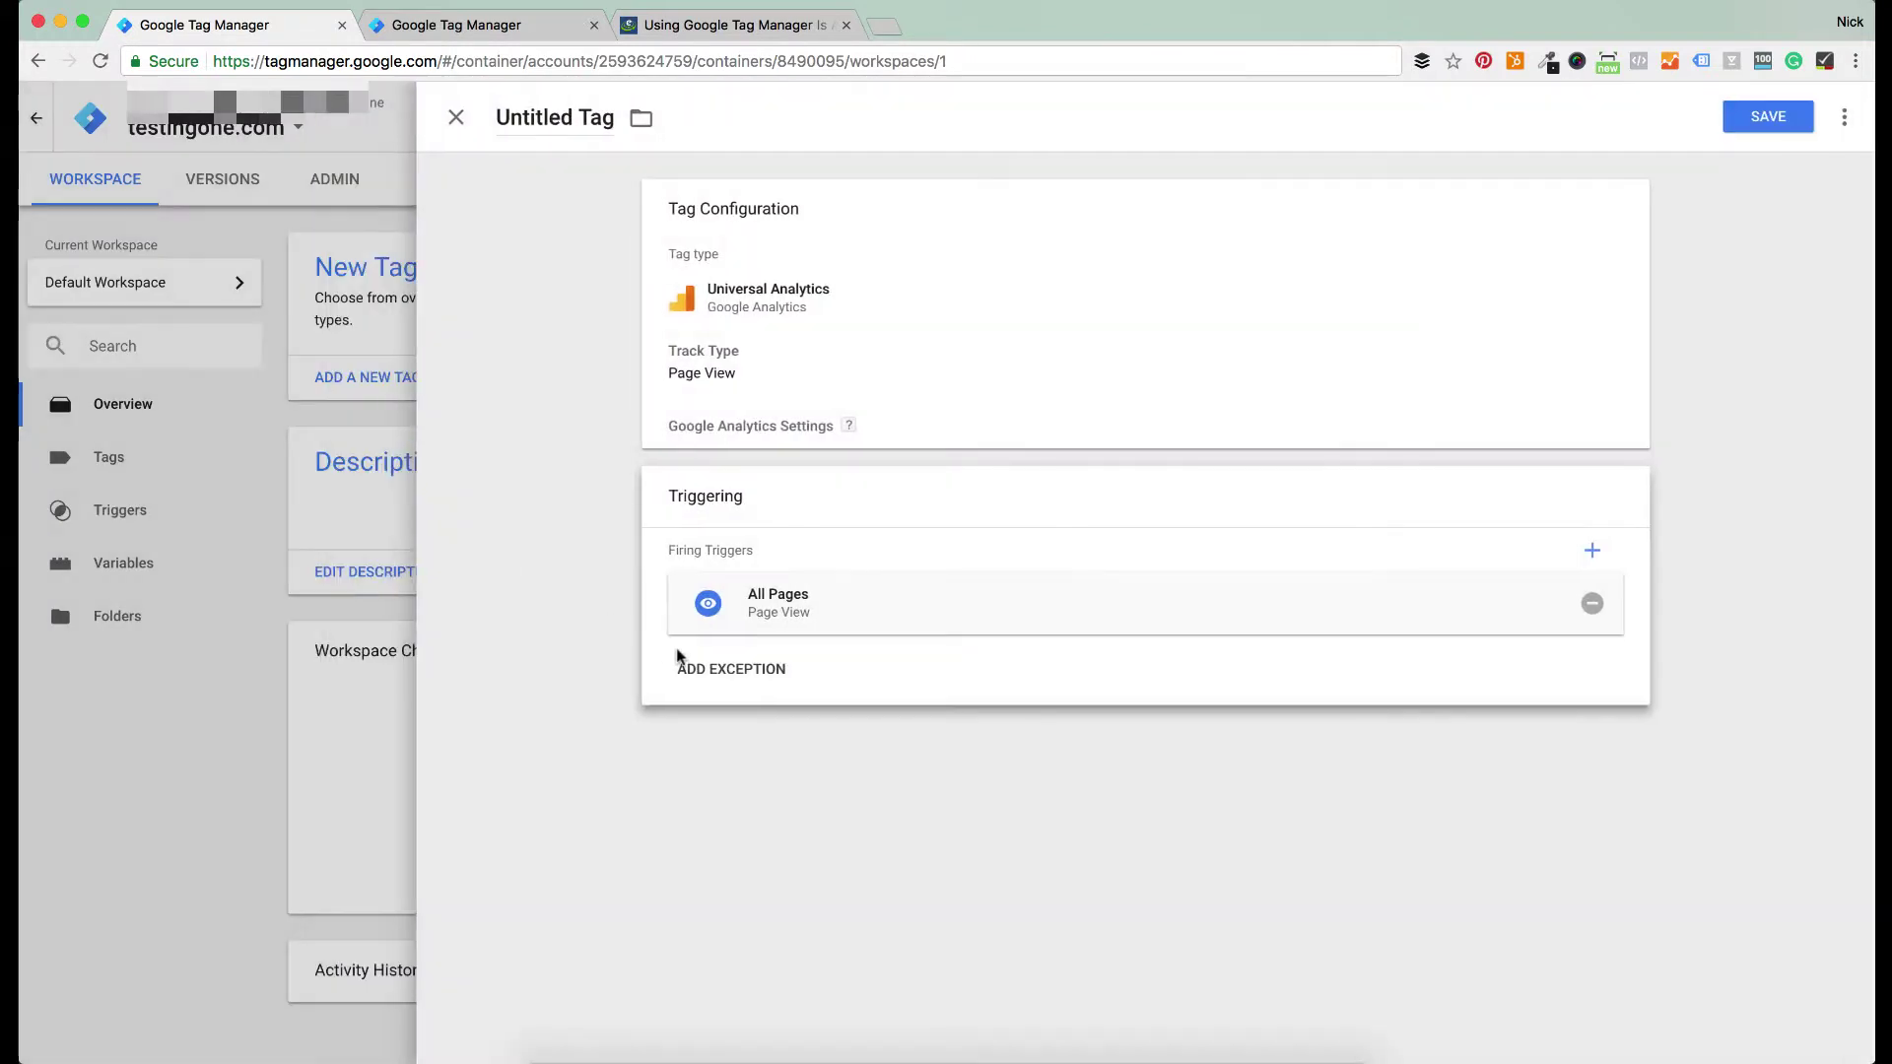
pyautogui.click(760, 668)
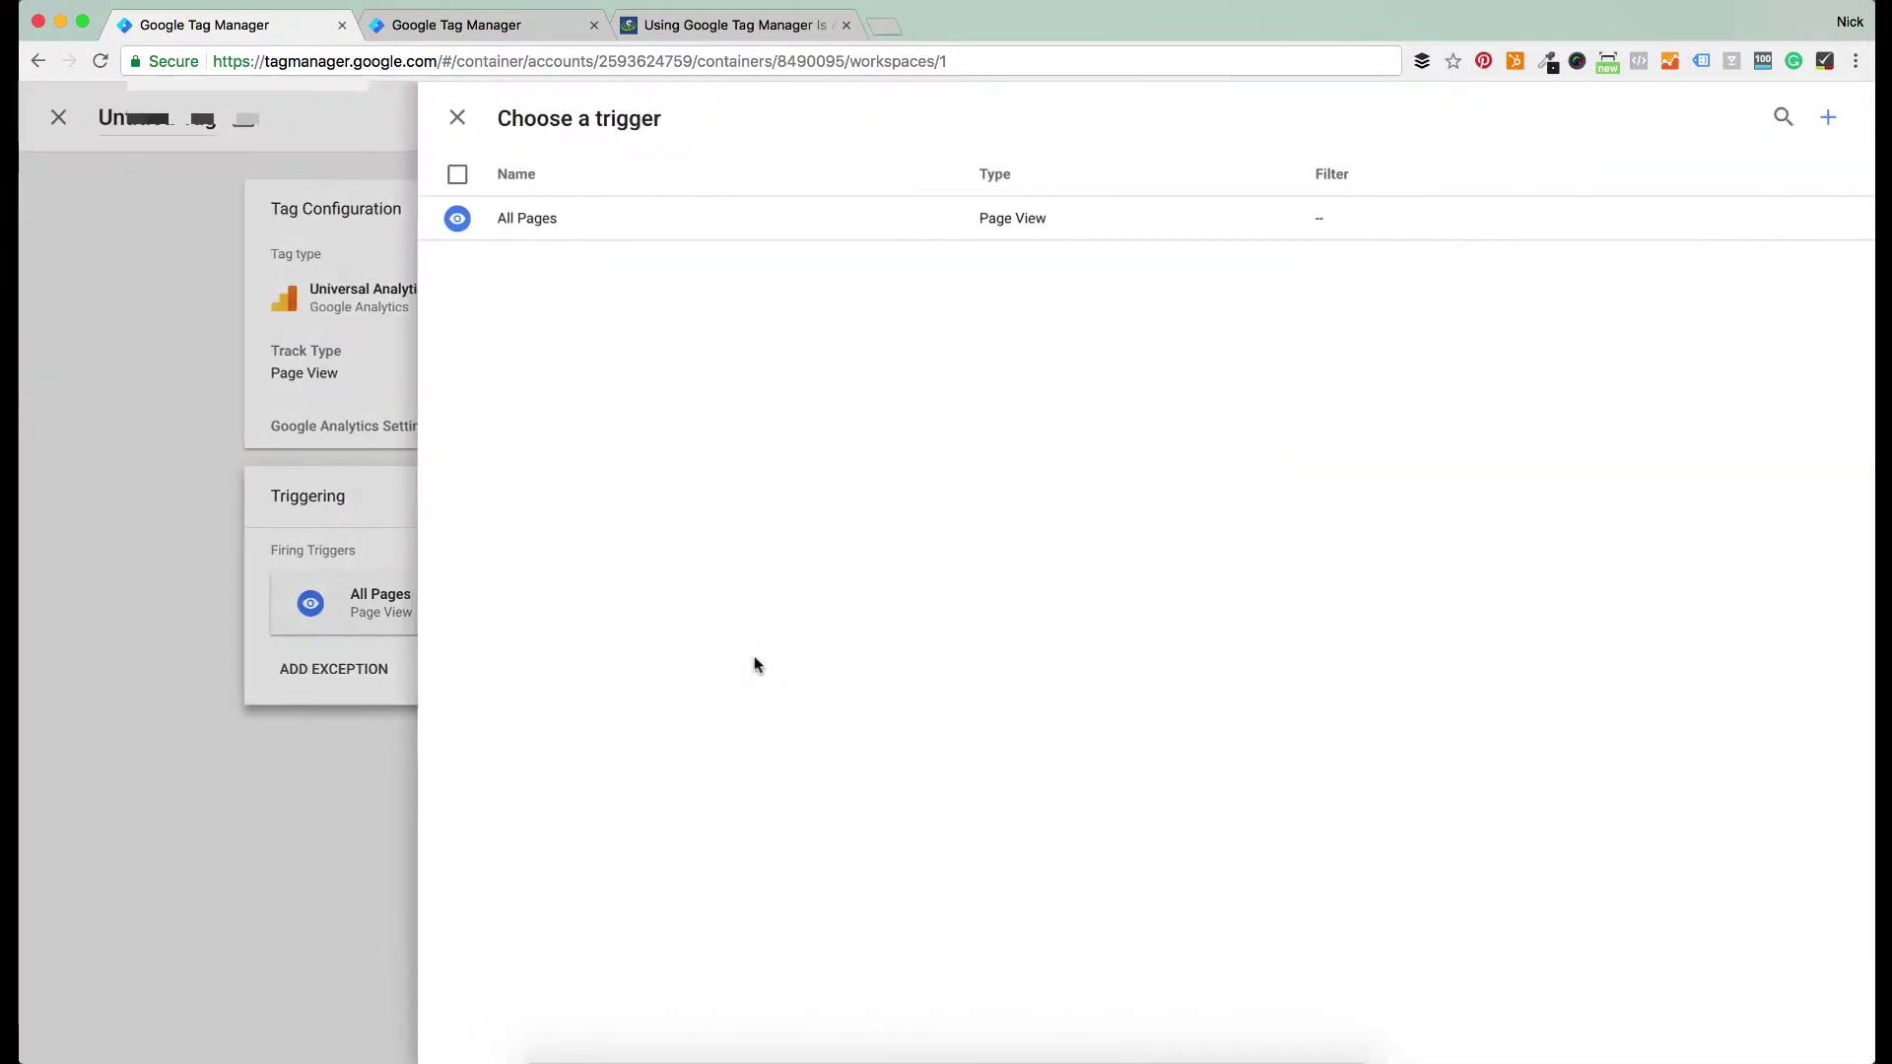
pyautogui.click(1826, 118)
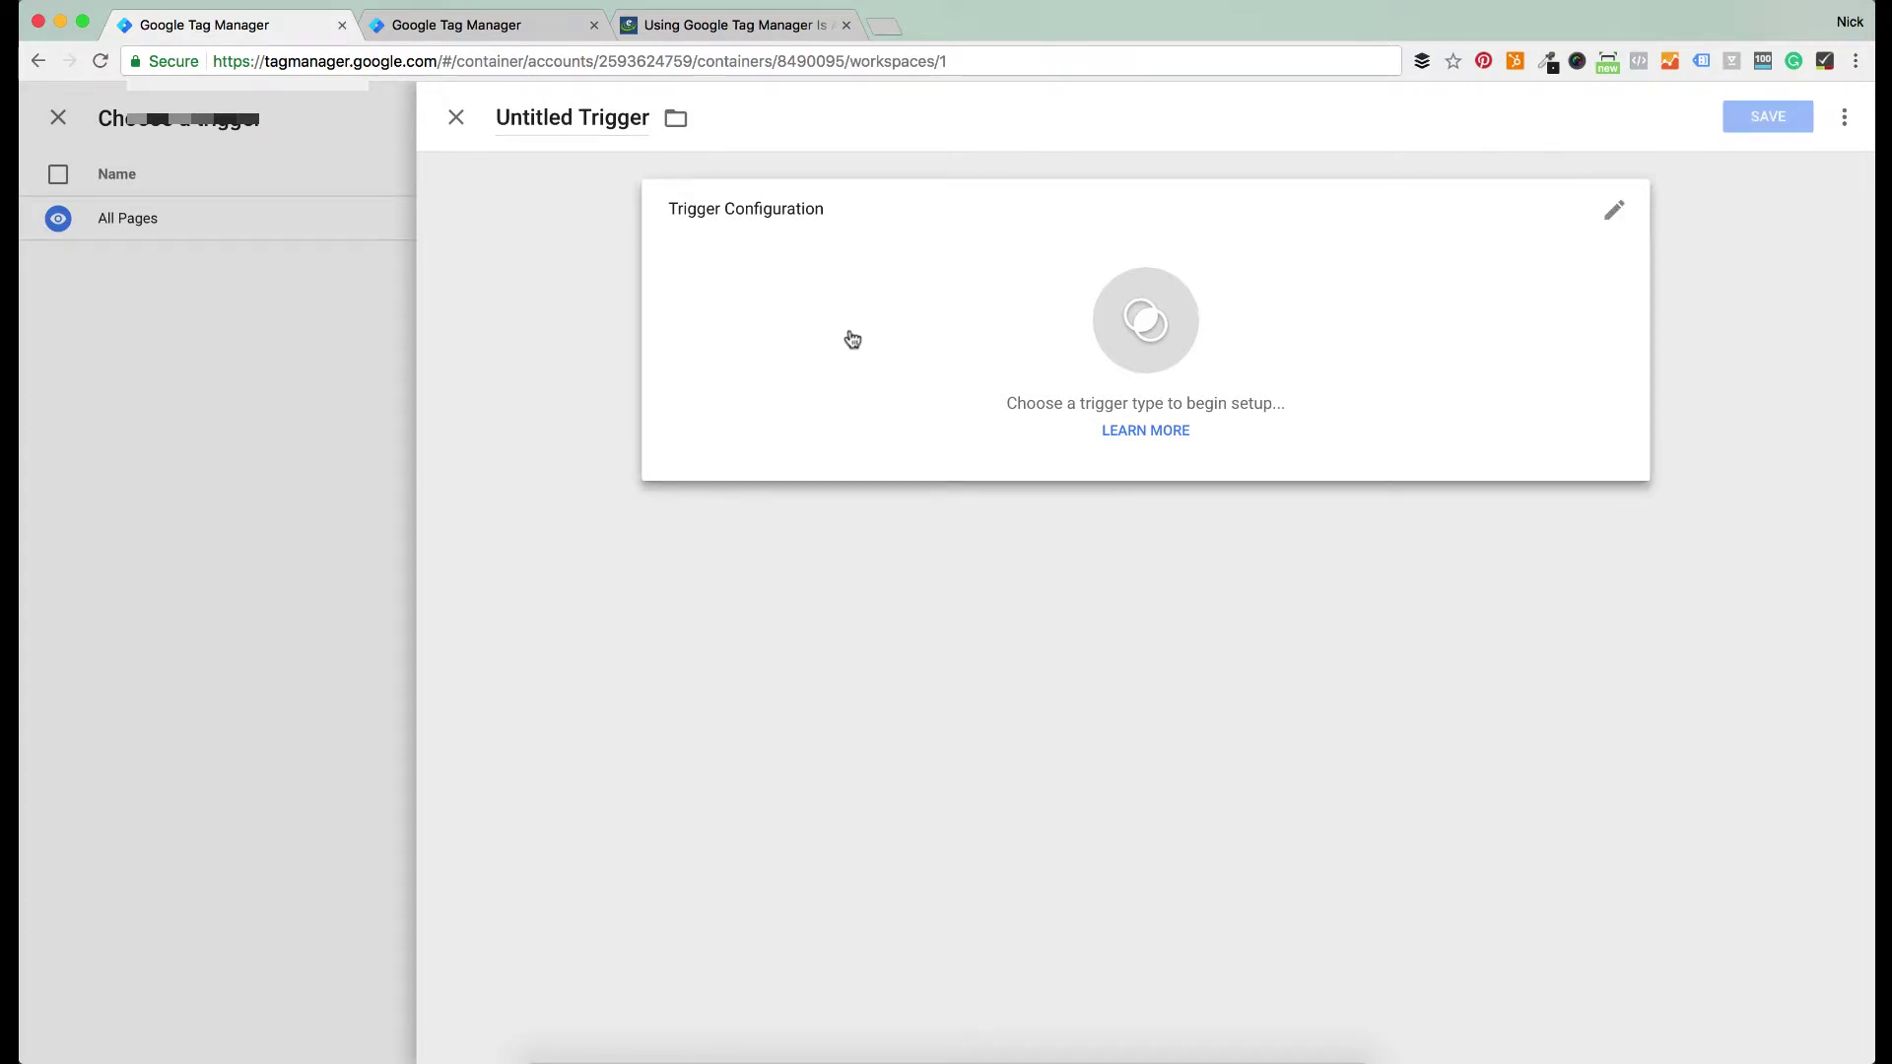
pyautogui.click(824, 293)
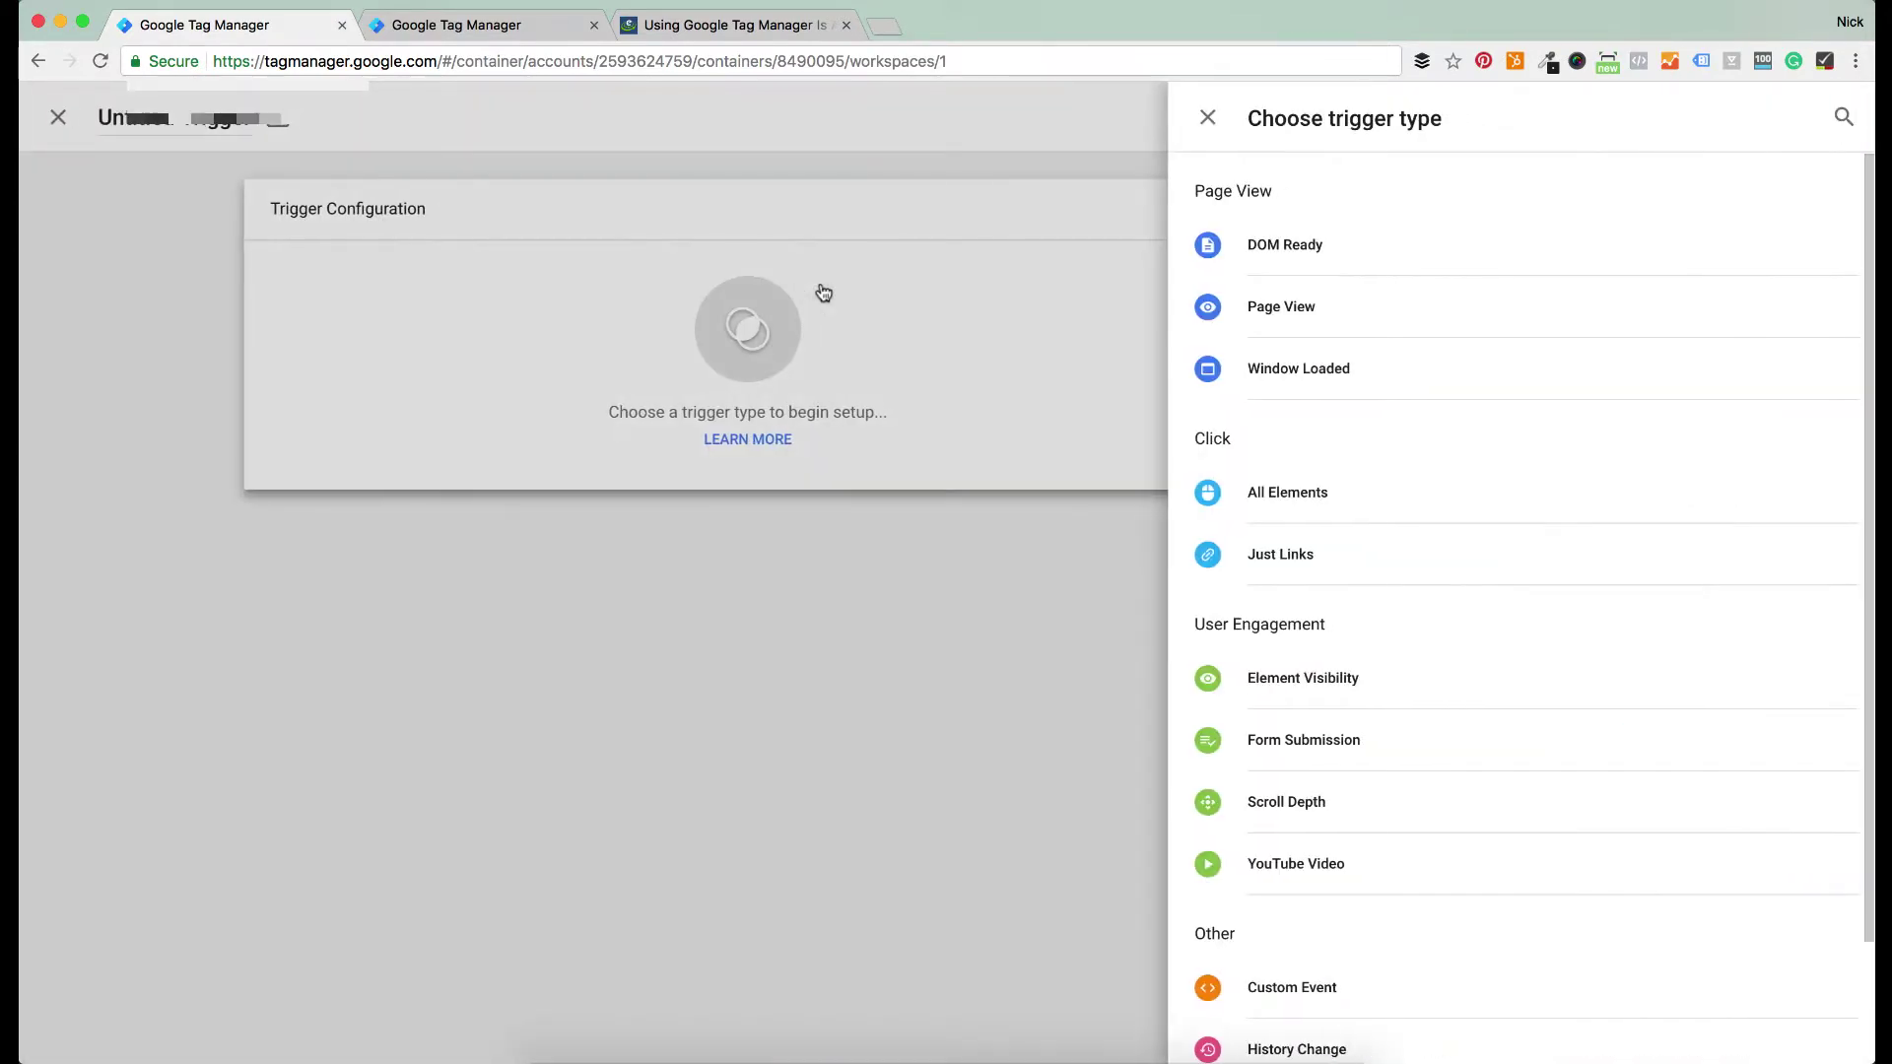
pyautogui.click(1292, 317)
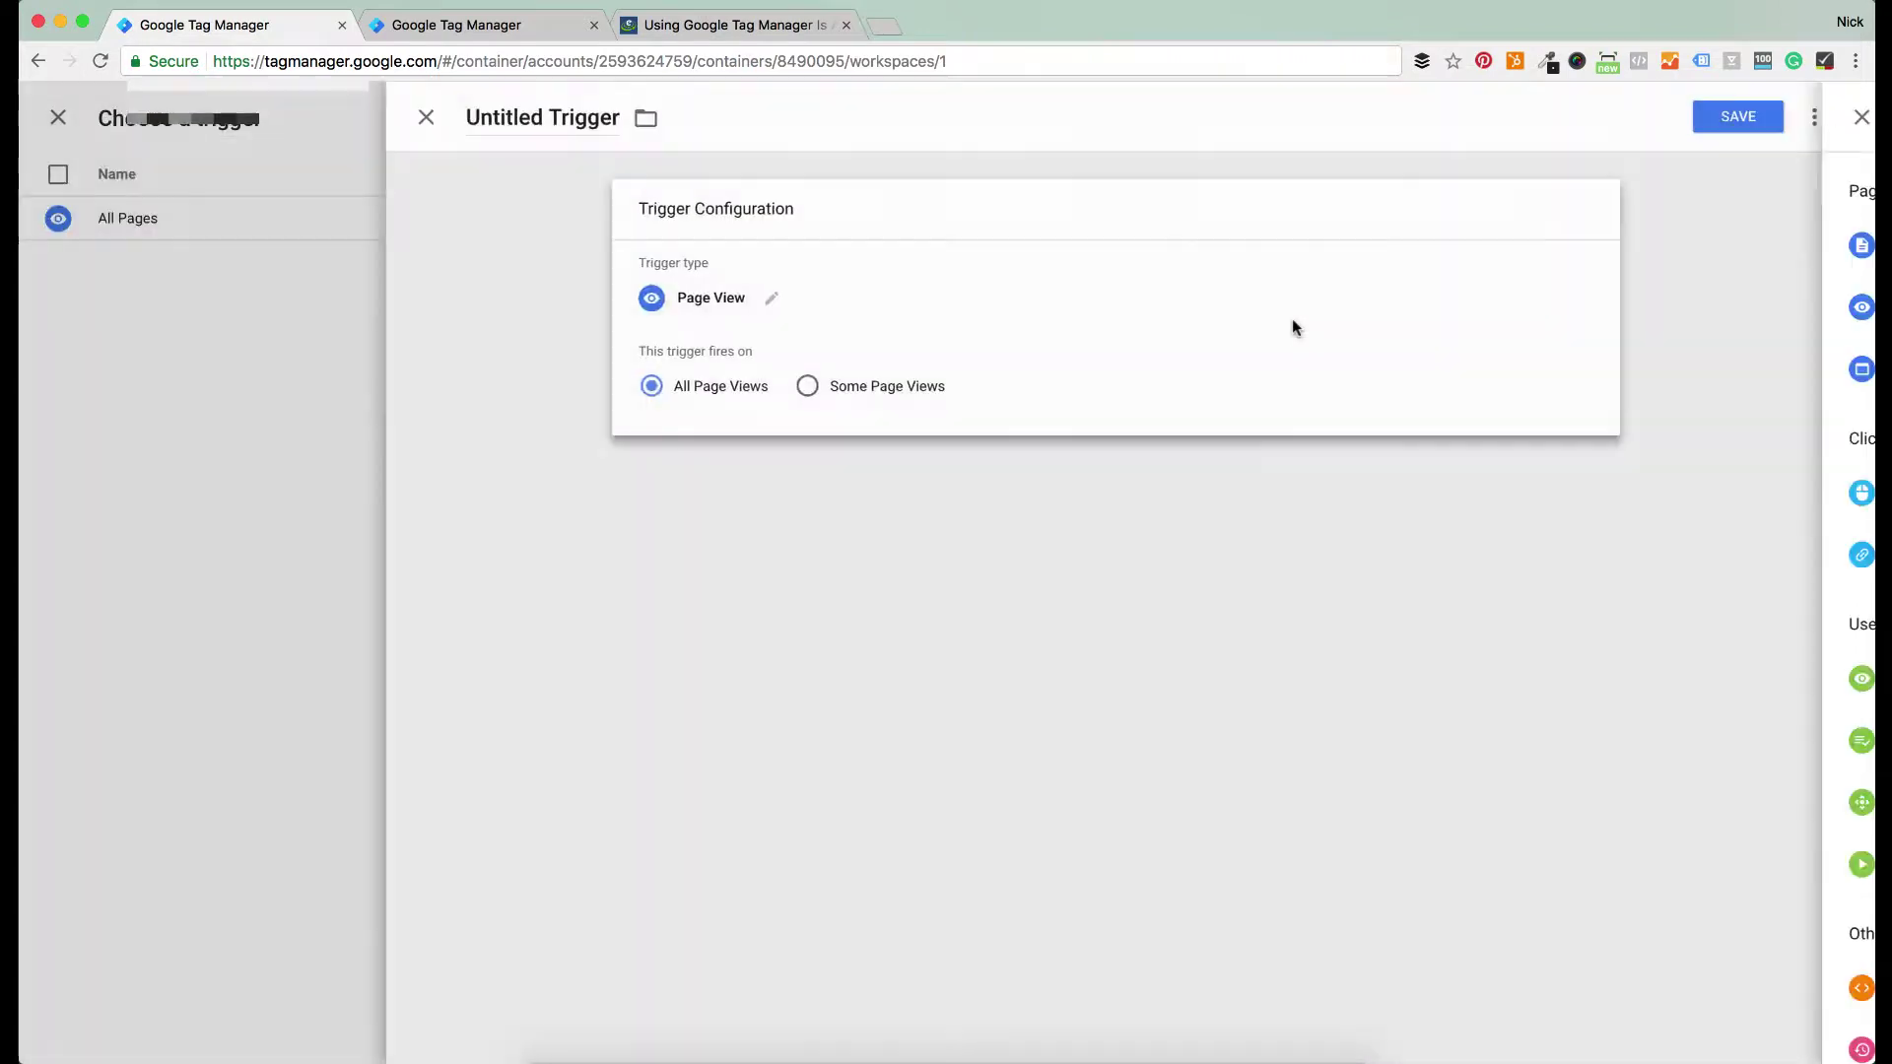
# Limit the exception trigger to some page views where Page URL contains /converter-user/
pyautogui.click(837, 386)
pyautogui.click(840, 479)
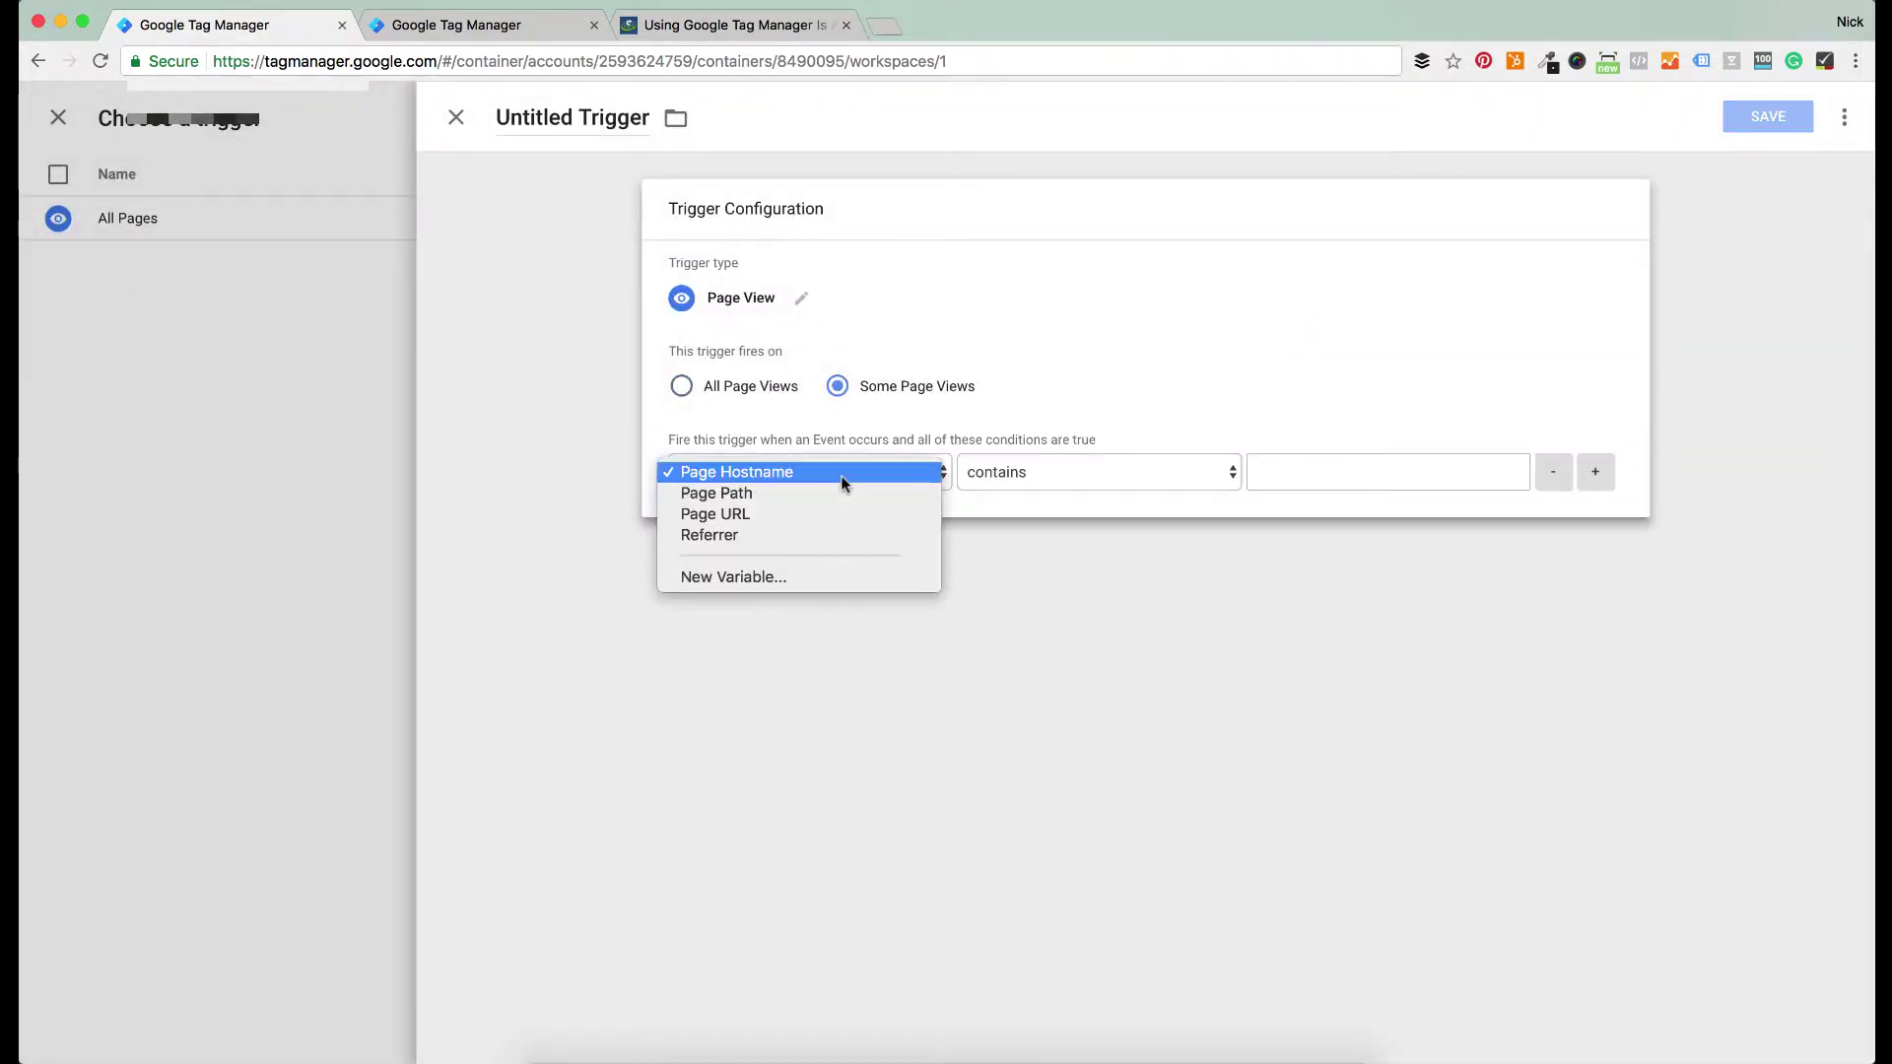
pyautogui.click(831, 512)
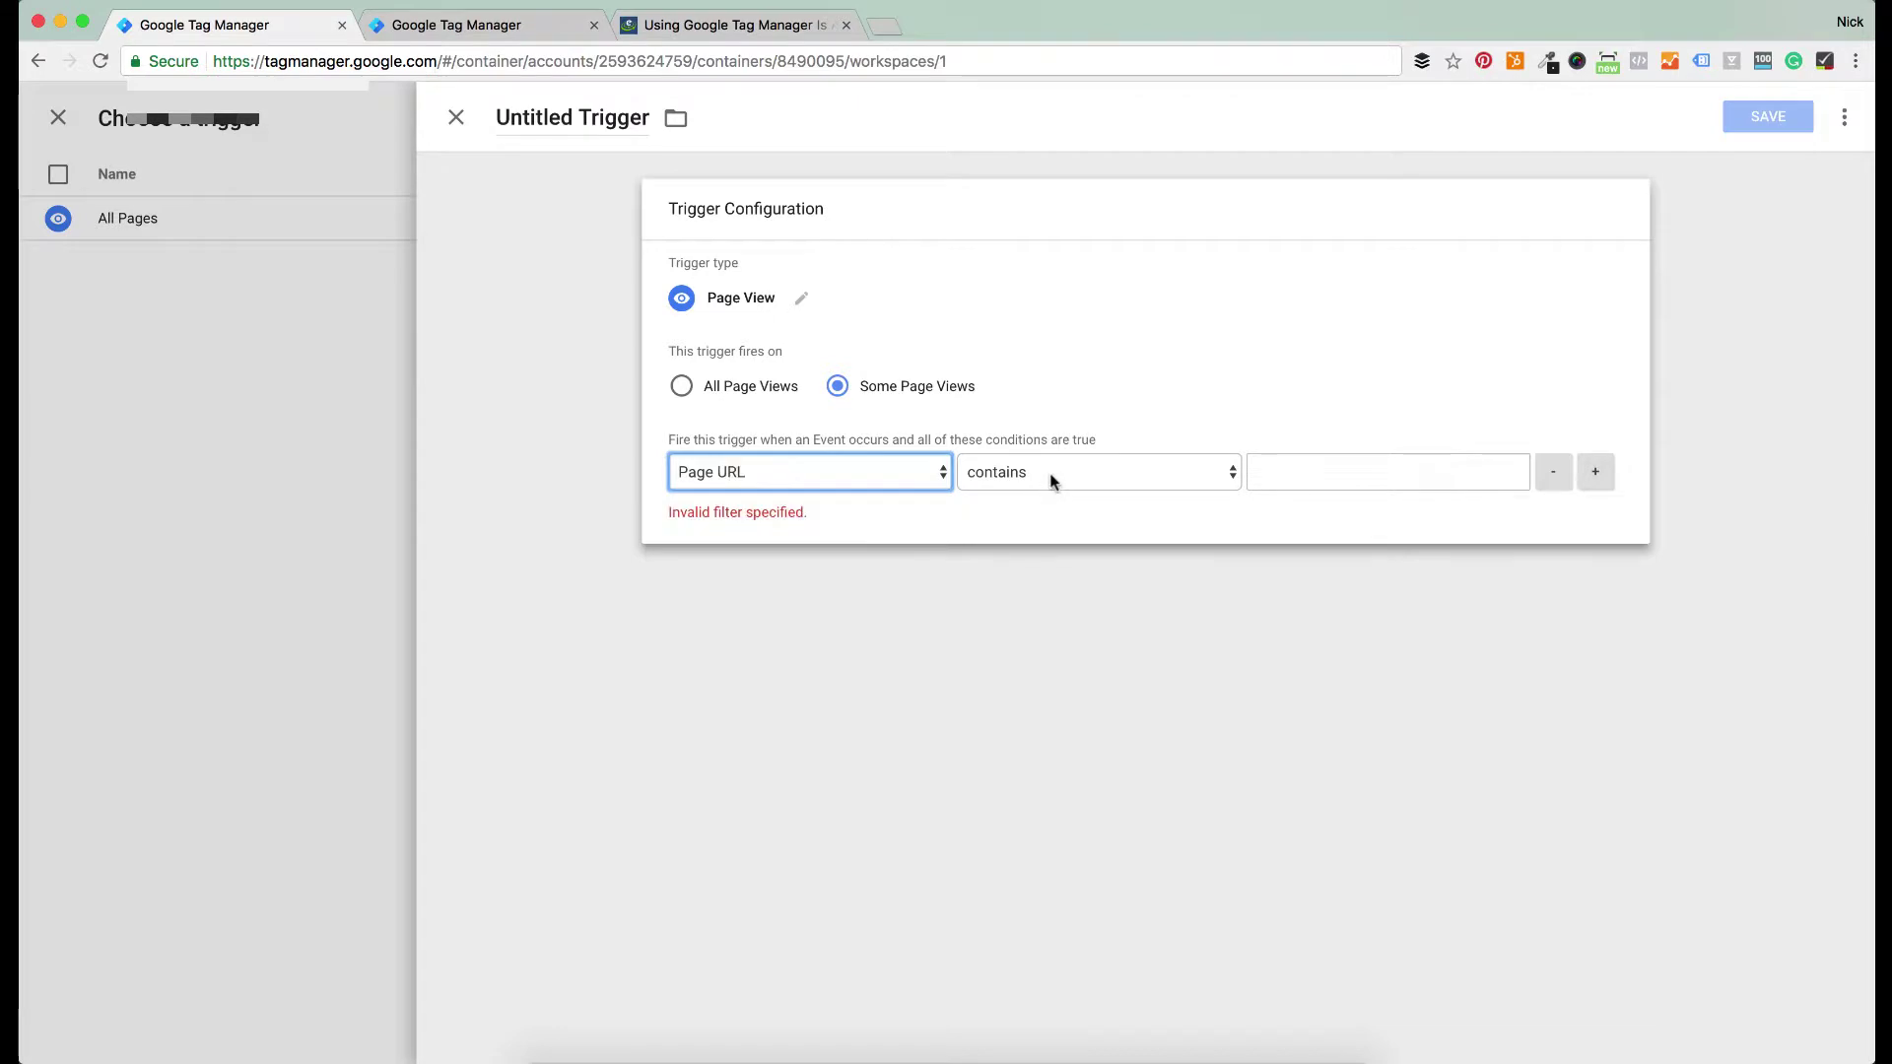
pyautogui.click(1286, 477)
pyautogui.write('/converter-user/')
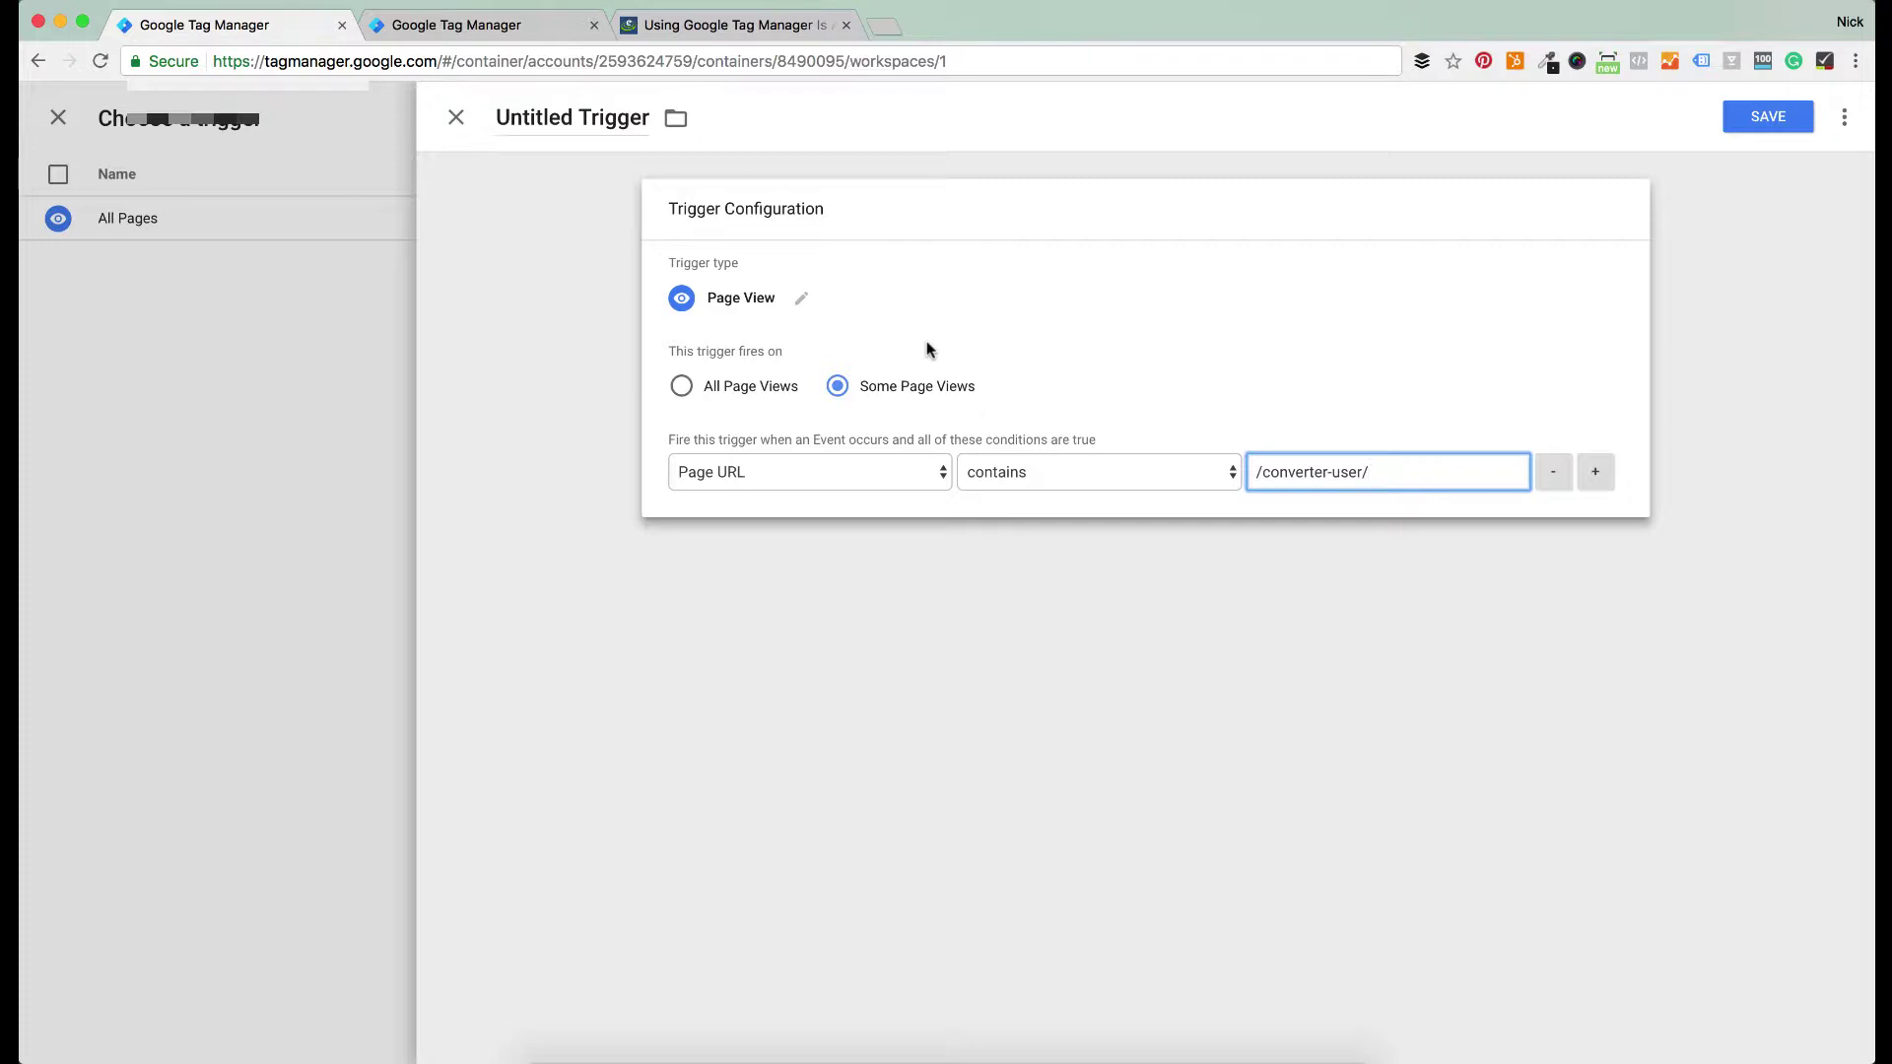
# Name the trigger Conversion Trigger and save it as the tag's exception
pyautogui.click(572, 118)
pyautogui.write('Conversion Trigger')
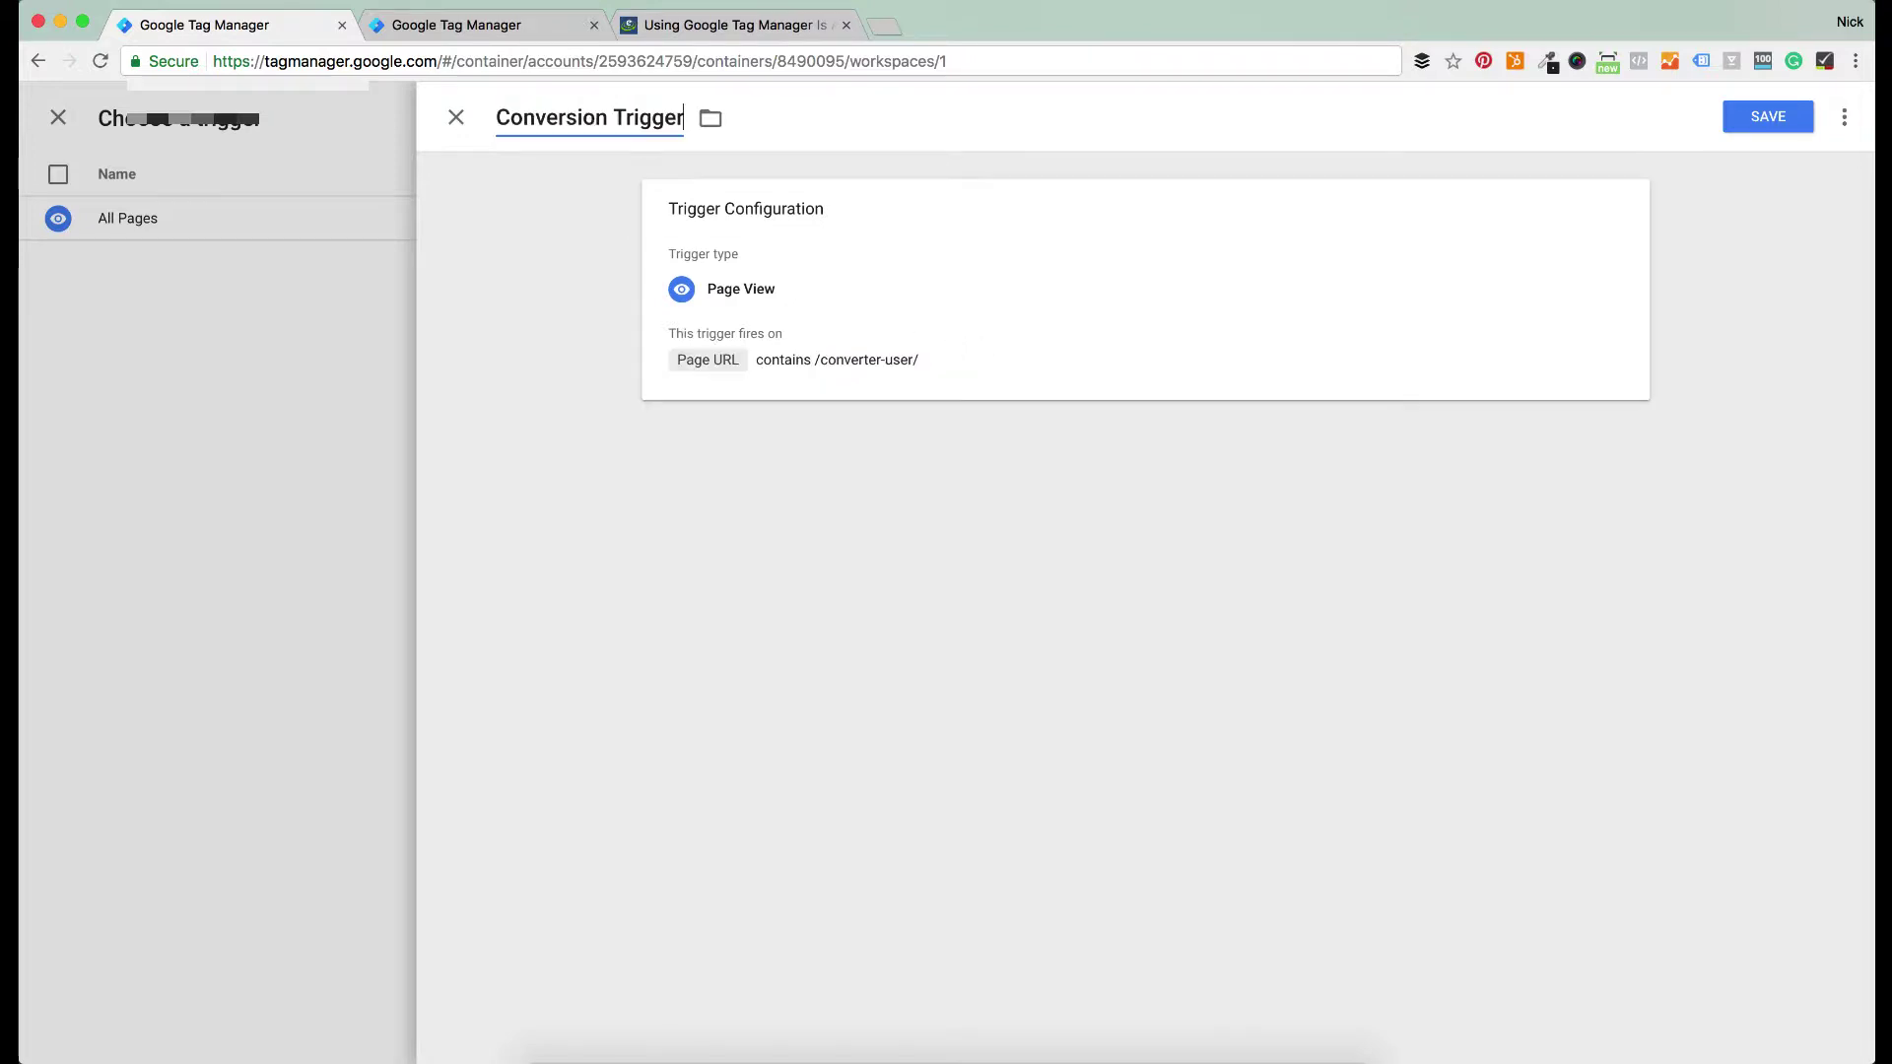
pyautogui.click(712, 174)
pyautogui.click(1743, 118)
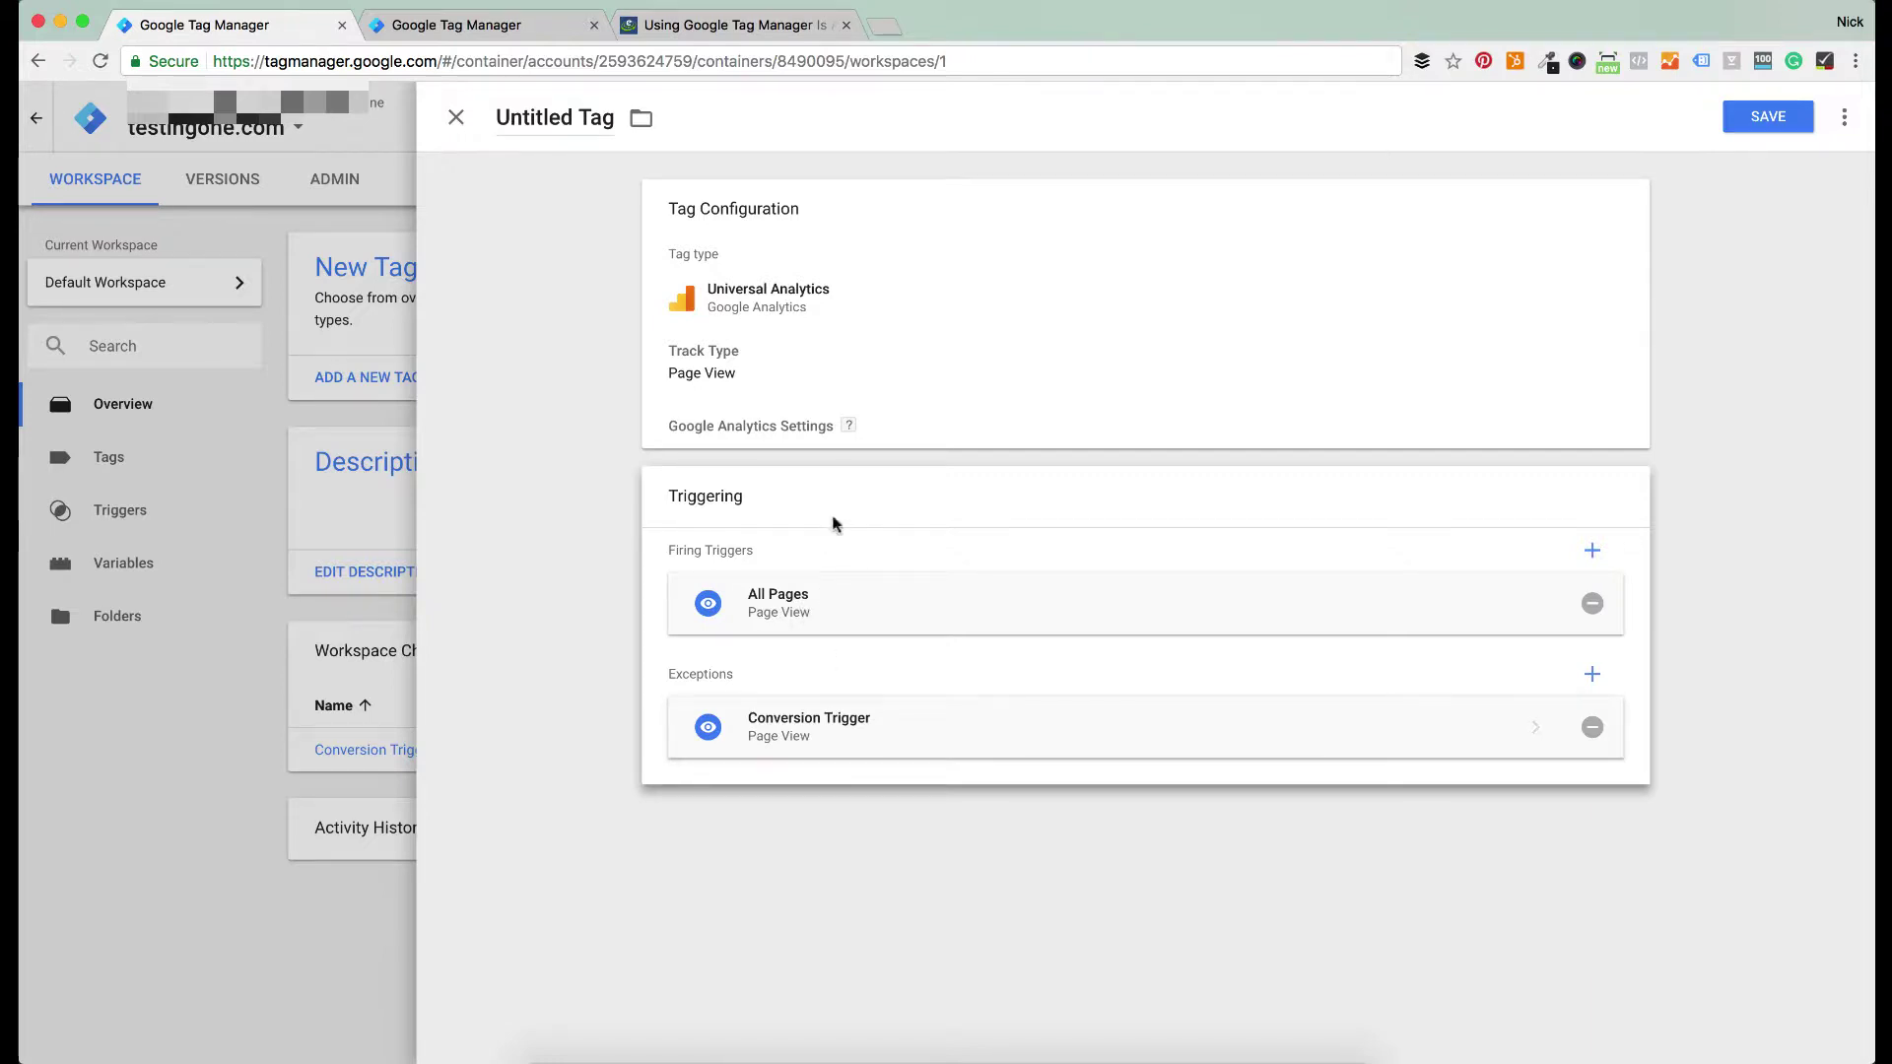
# Save the tag under the name Universal Analytics and open the workspace's list of tags
pyautogui.click(1743, 118)
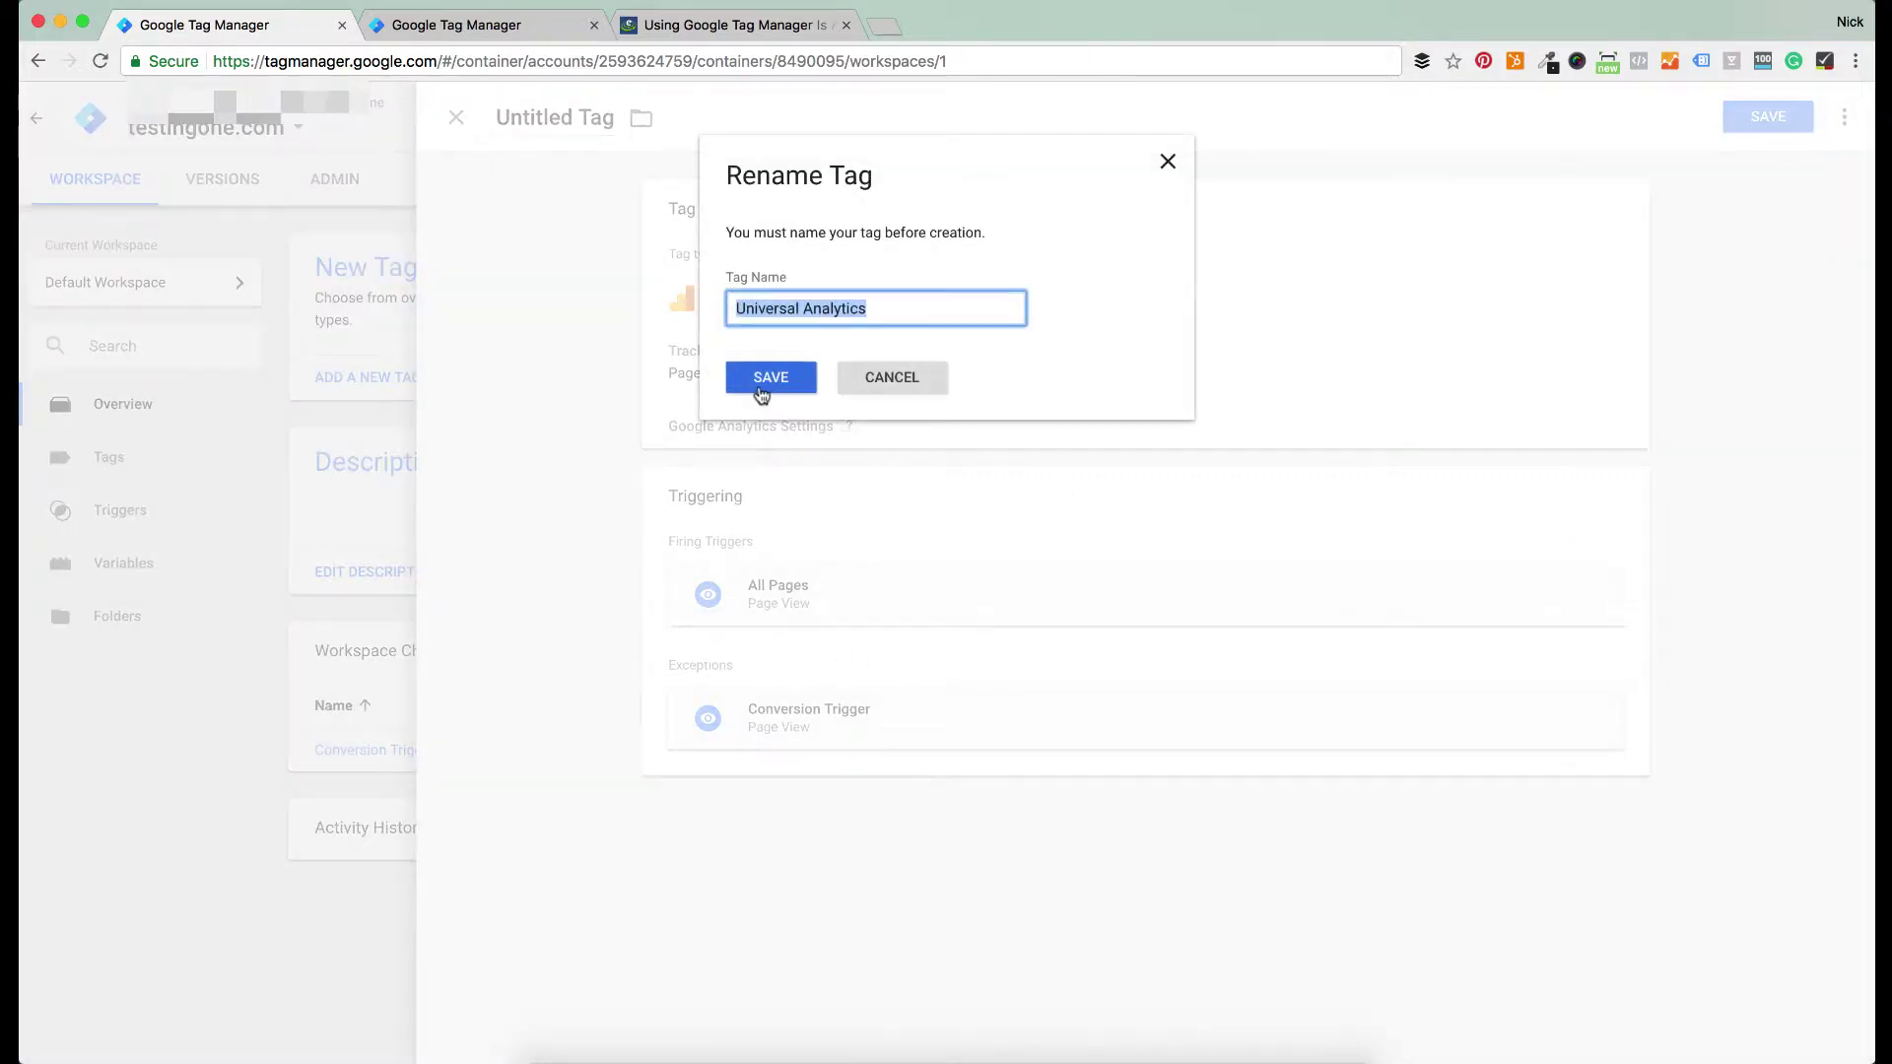
pyautogui.click(796, 379)
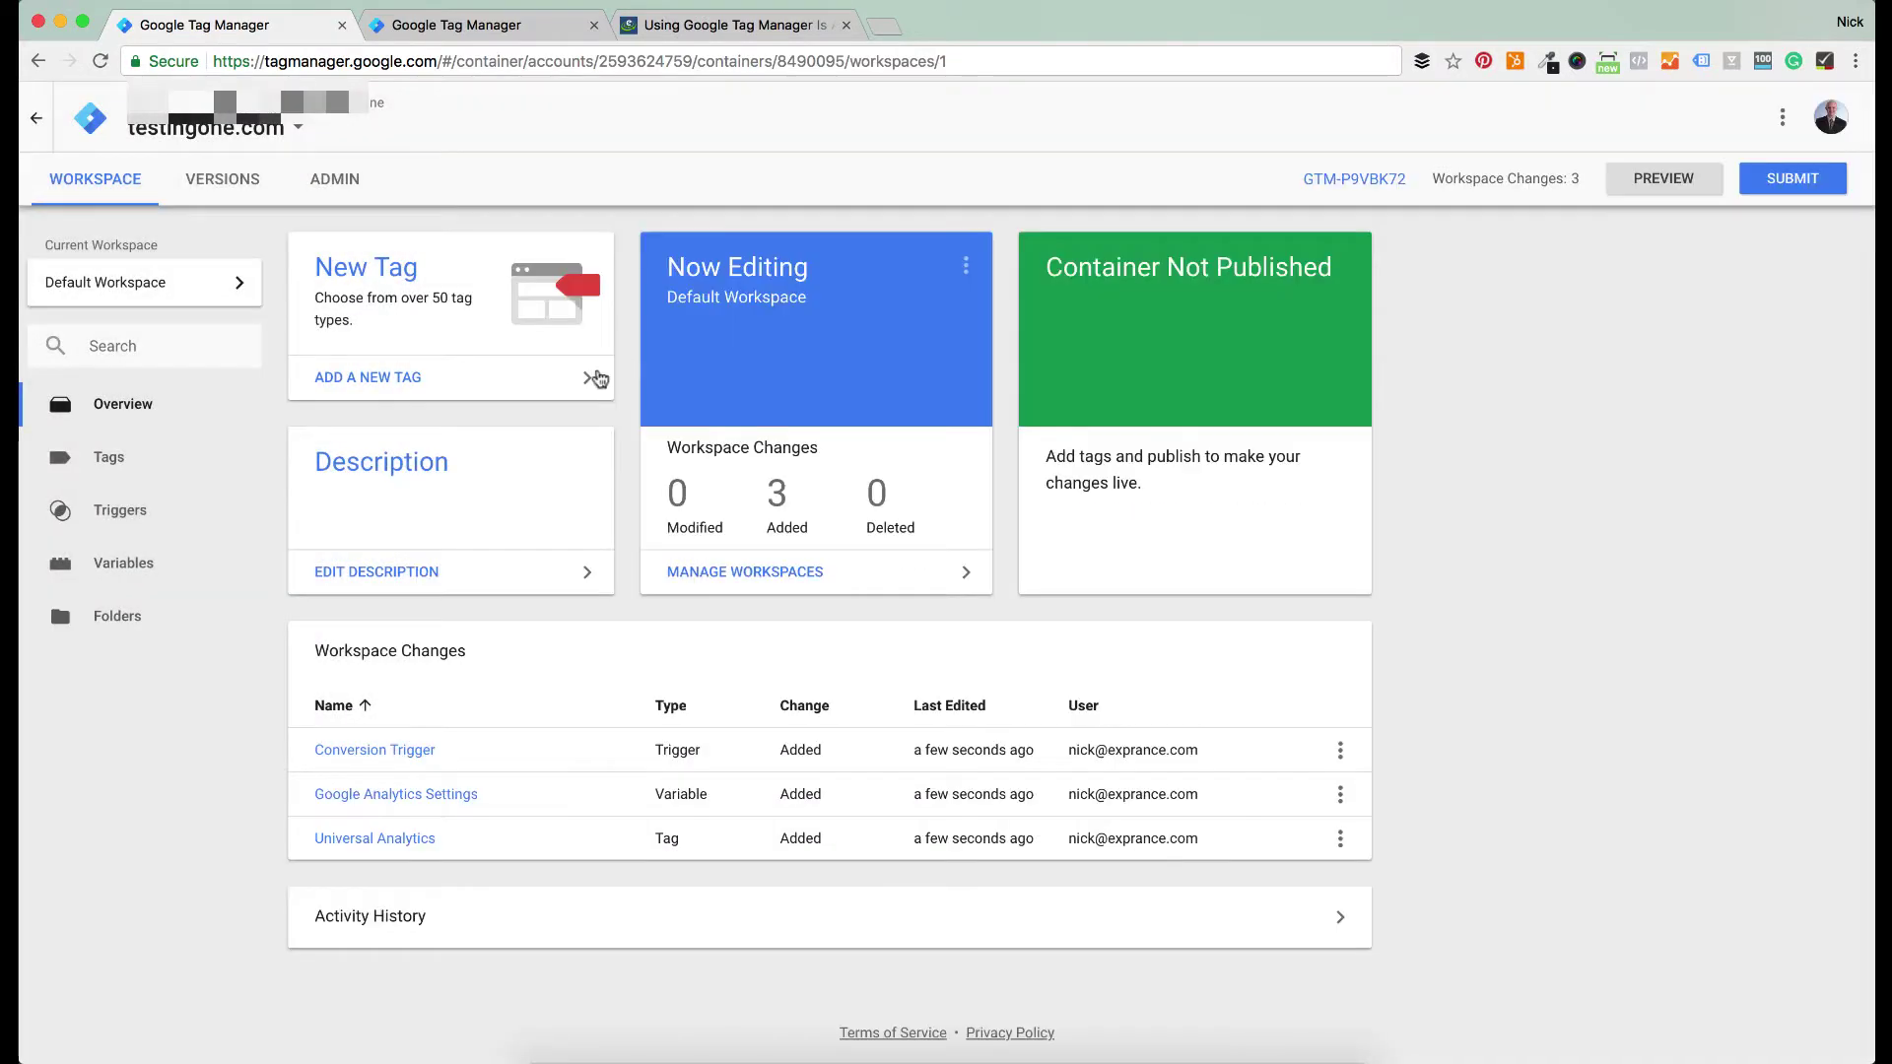
pyautogui.click(98, 455)
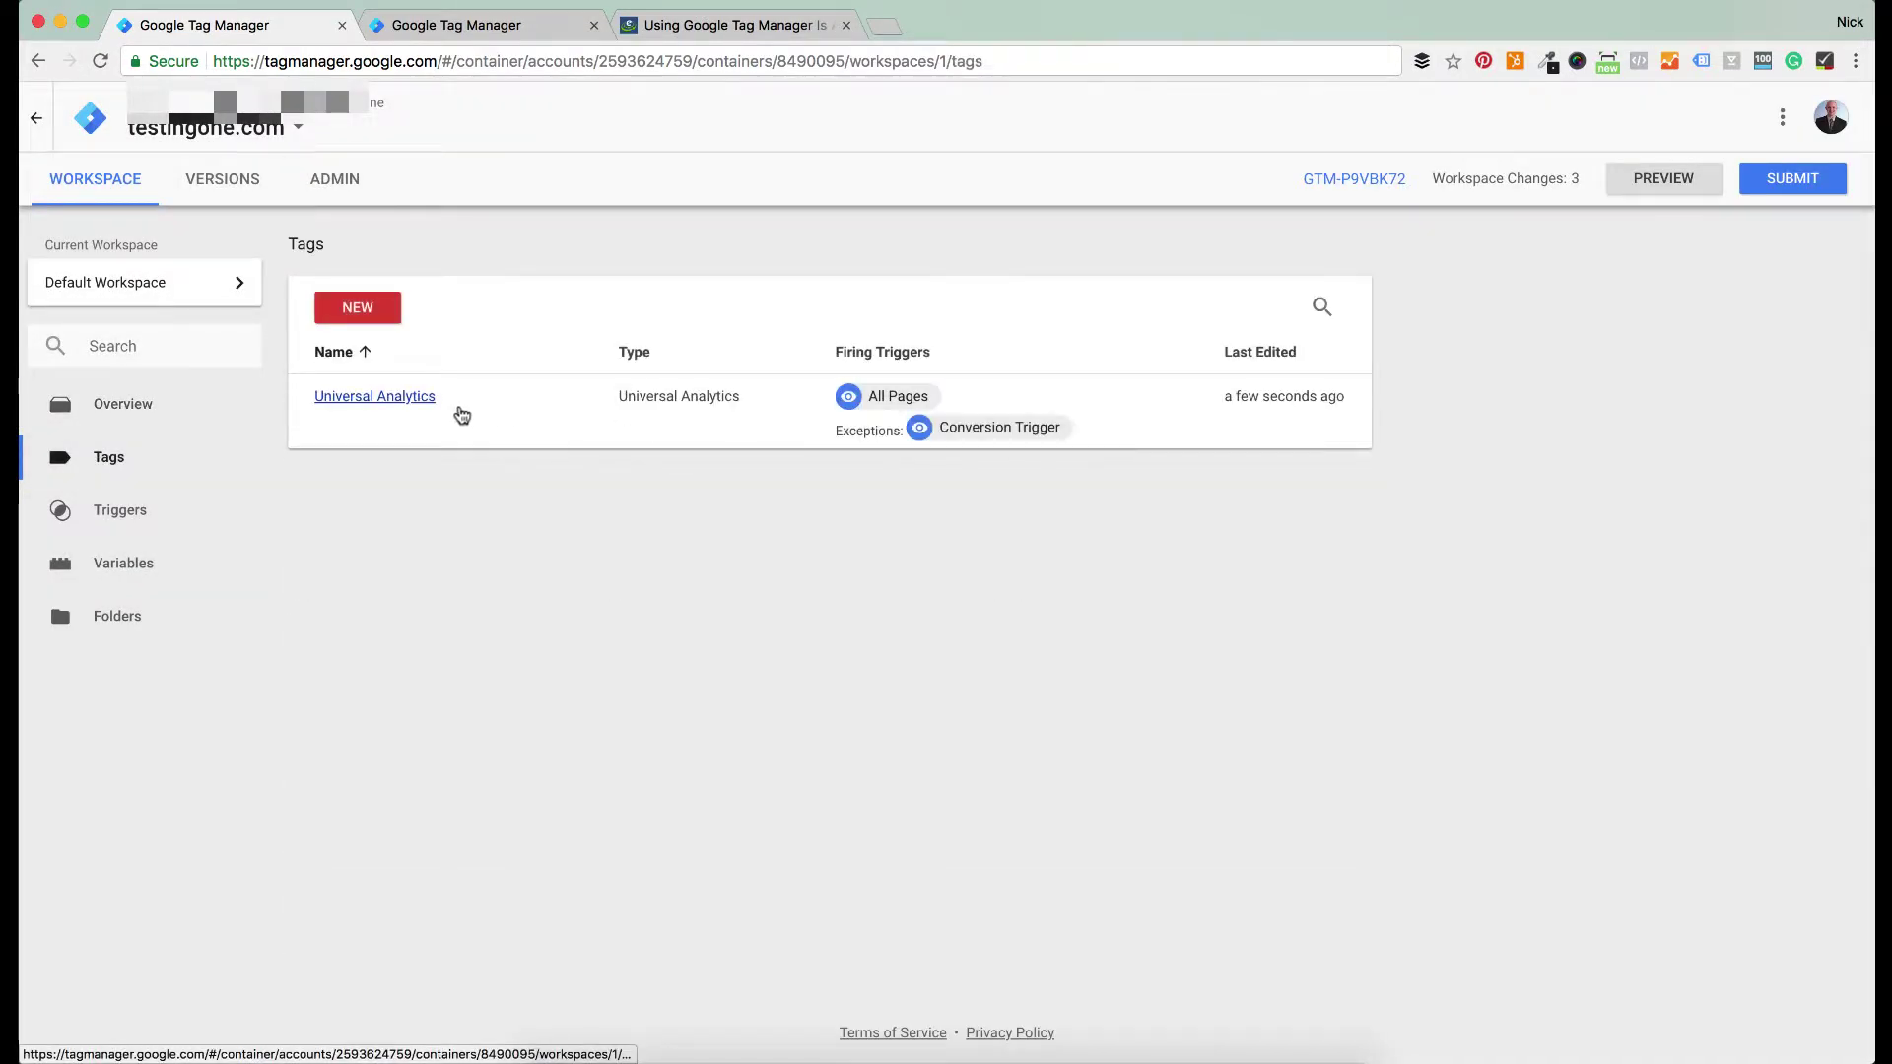
pyautogui.click(118, 459)
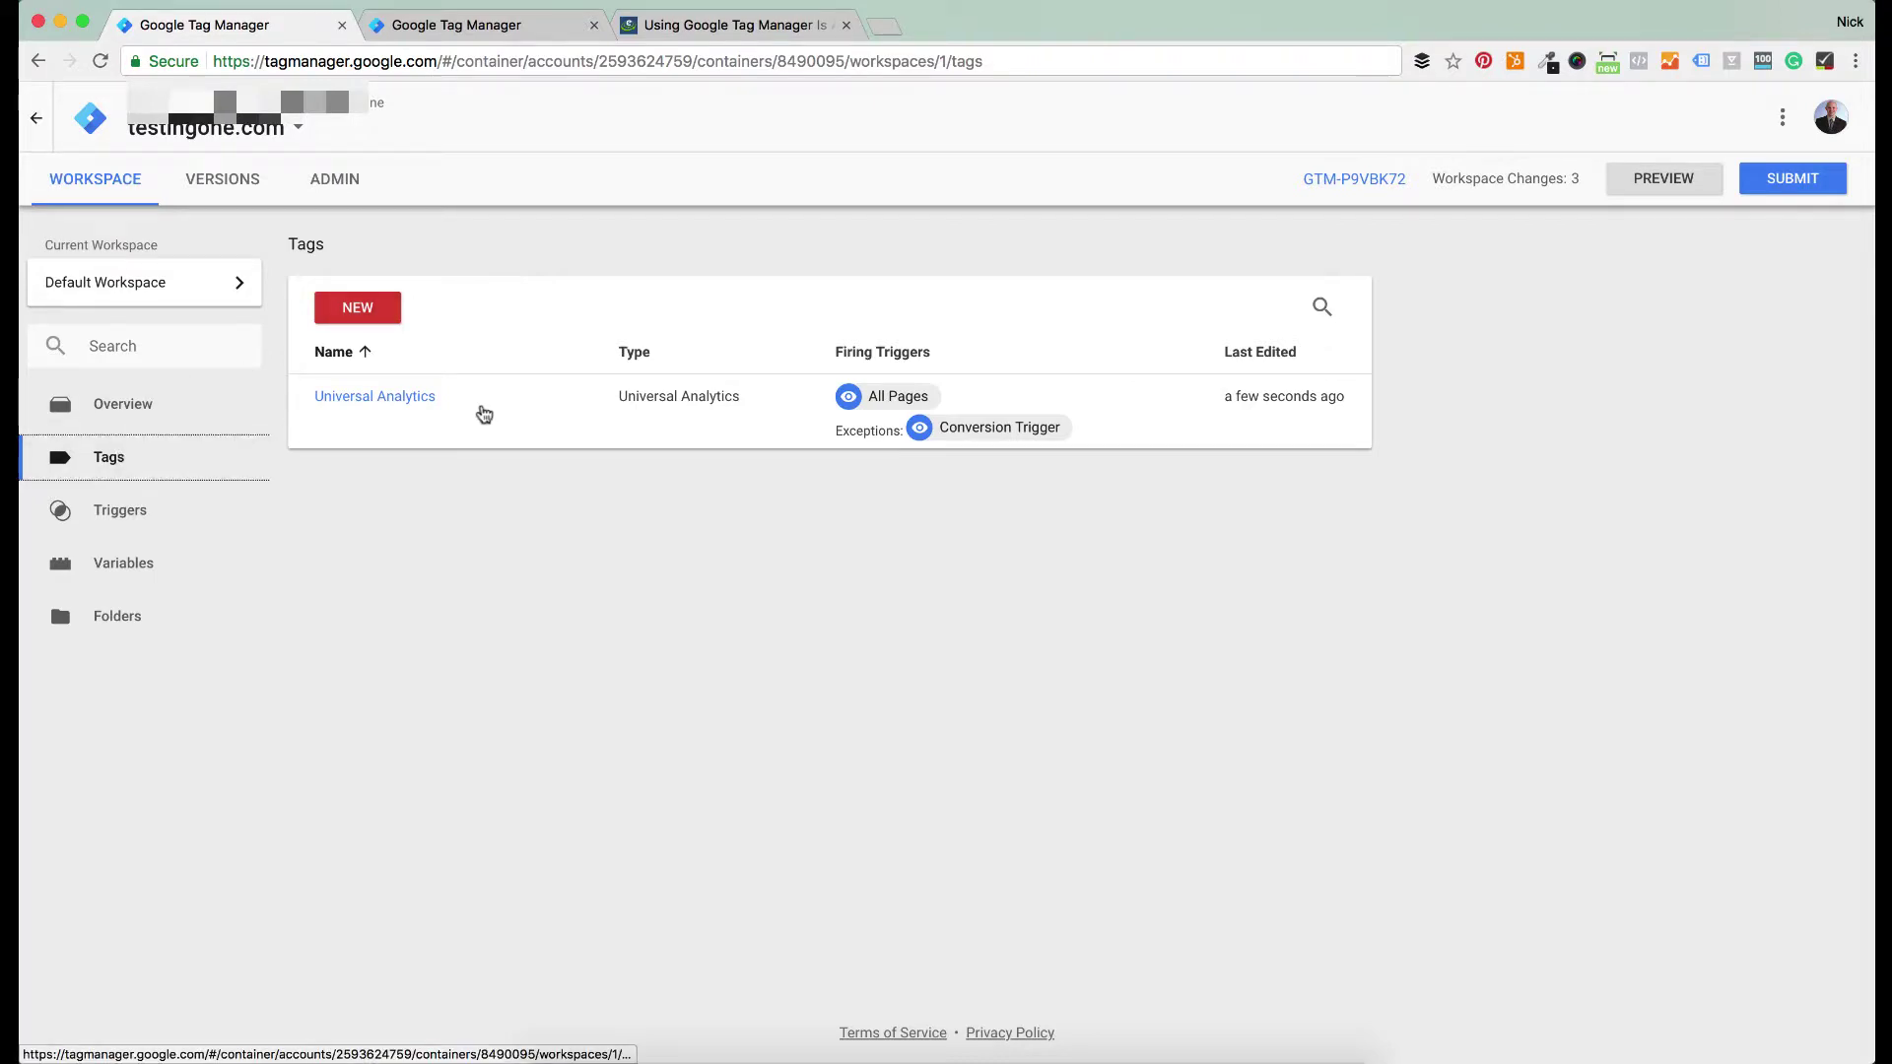
# Start a new tag of the AdWords Conversion Tracking type
pyautogui.click(380, 312)
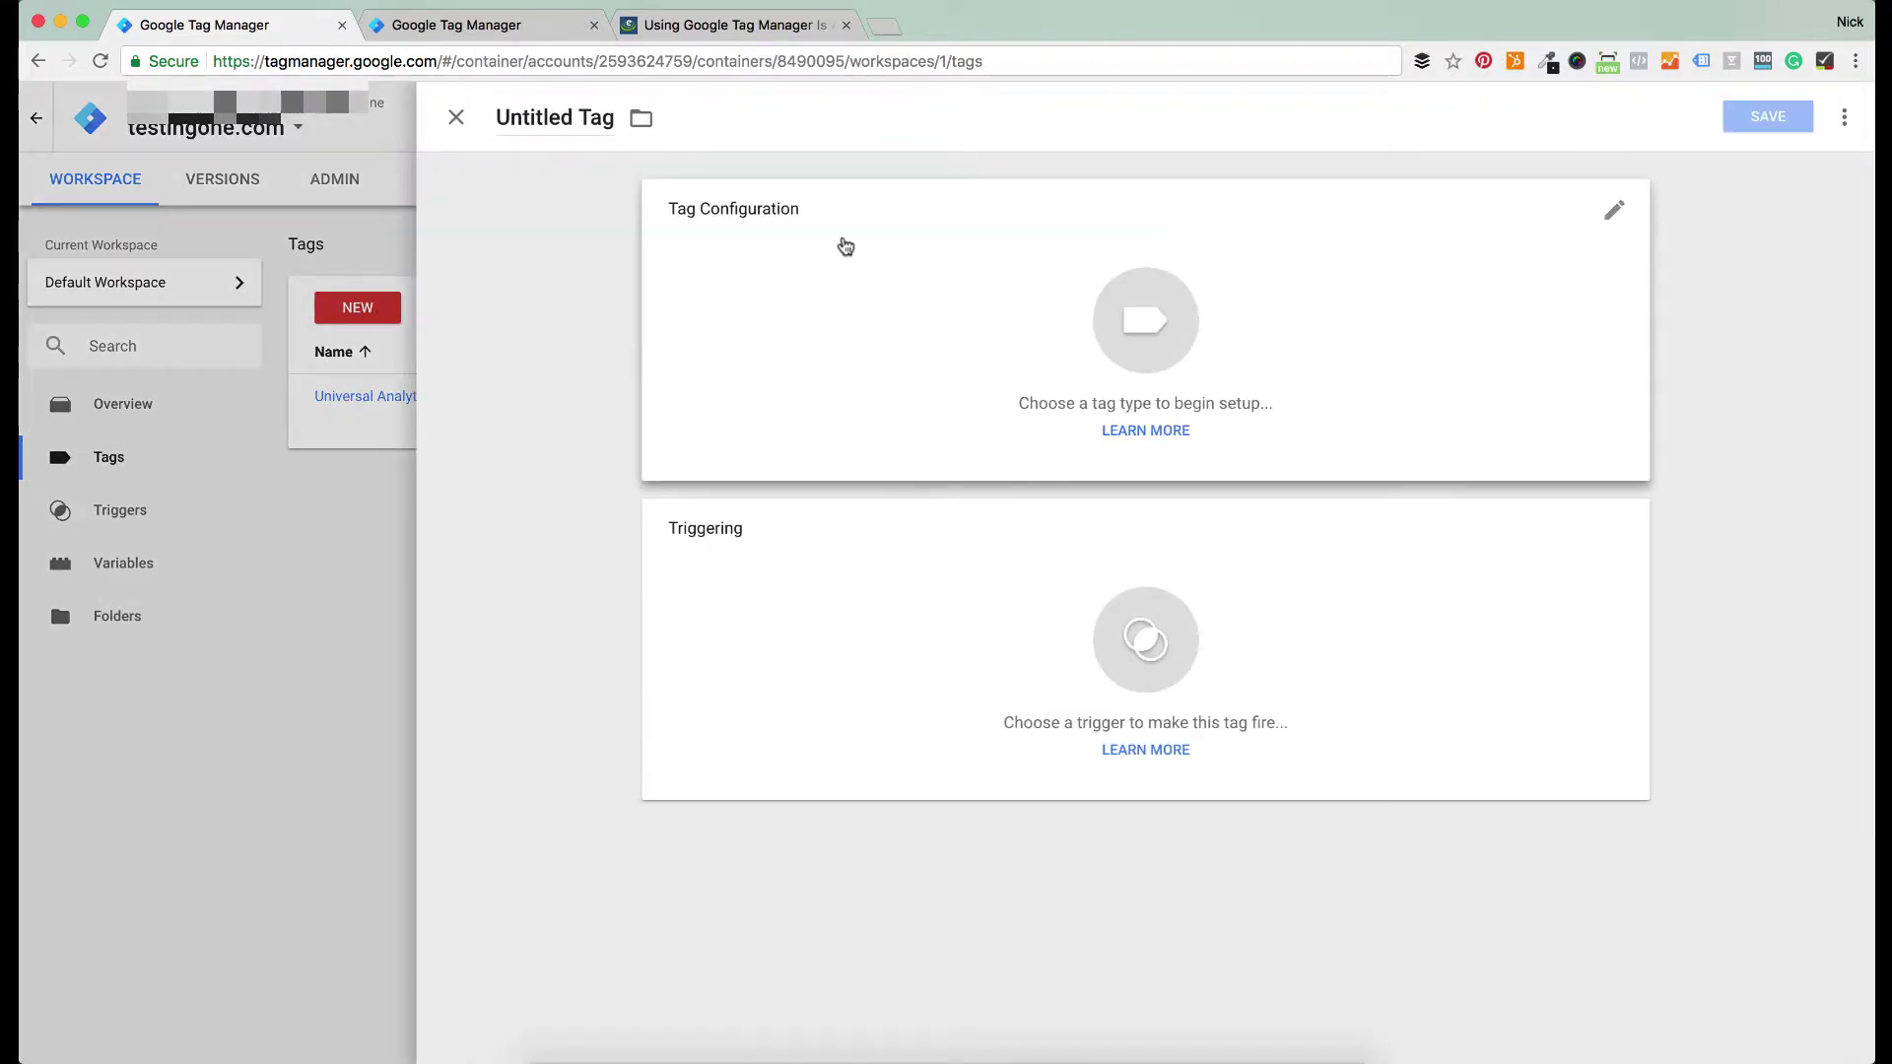
pyautogui.click(853, 305)
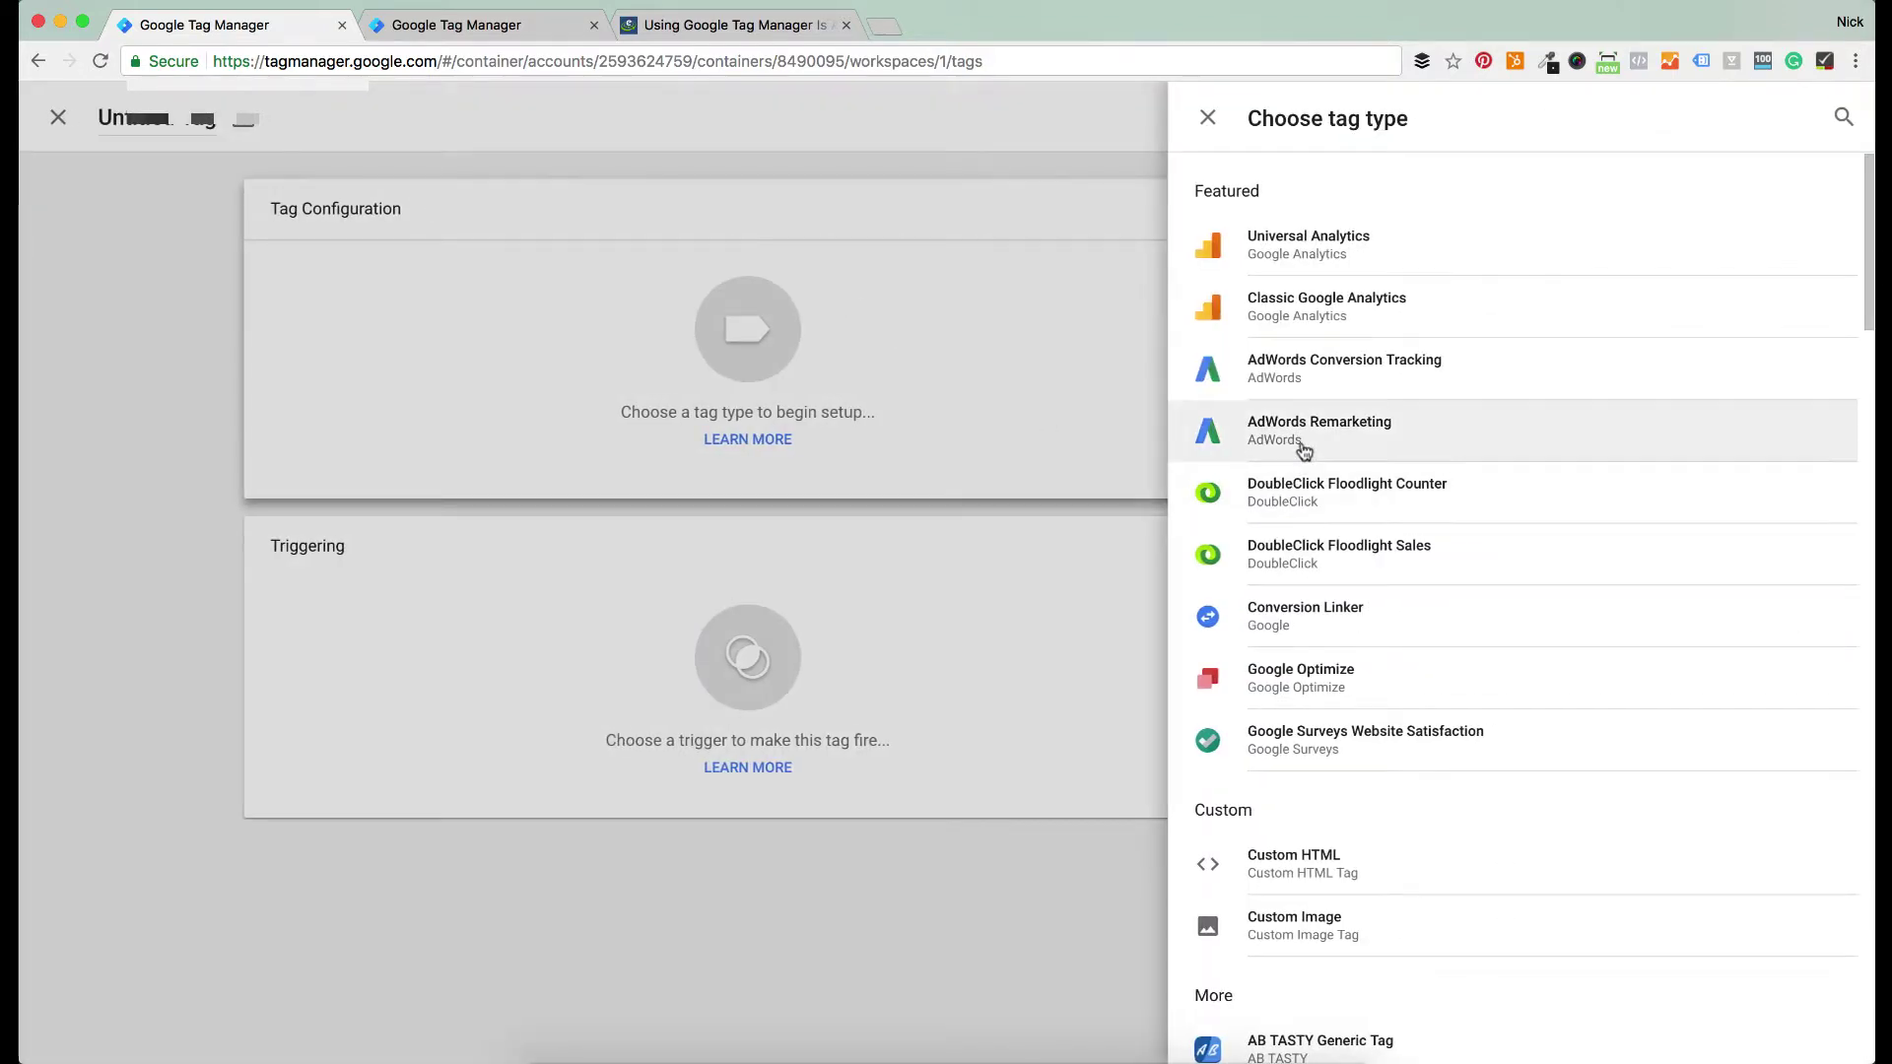
pyautogui.click(1324, 375)
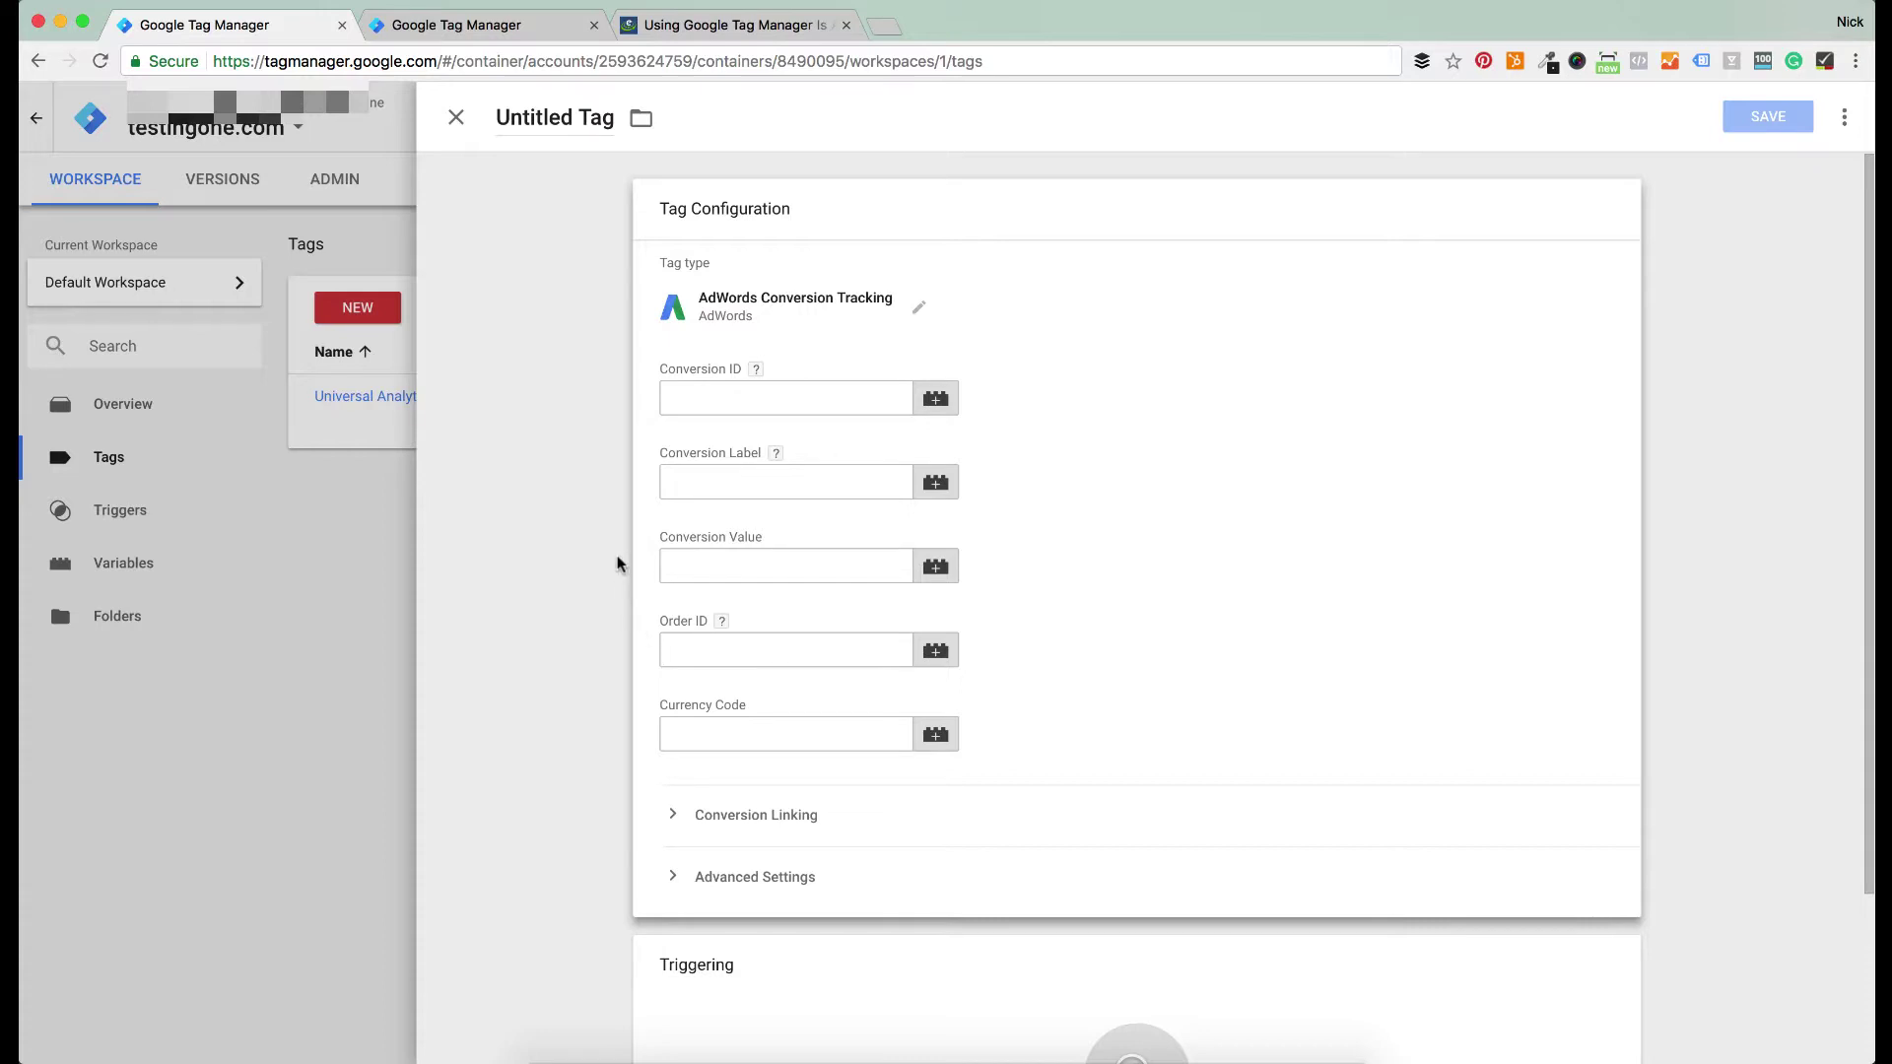
# Assign Conversion Trigger as the AdWords tag's firing trigger and review that trigger's Page URL condition
pyautogui.scroll(-4, 619, 563)
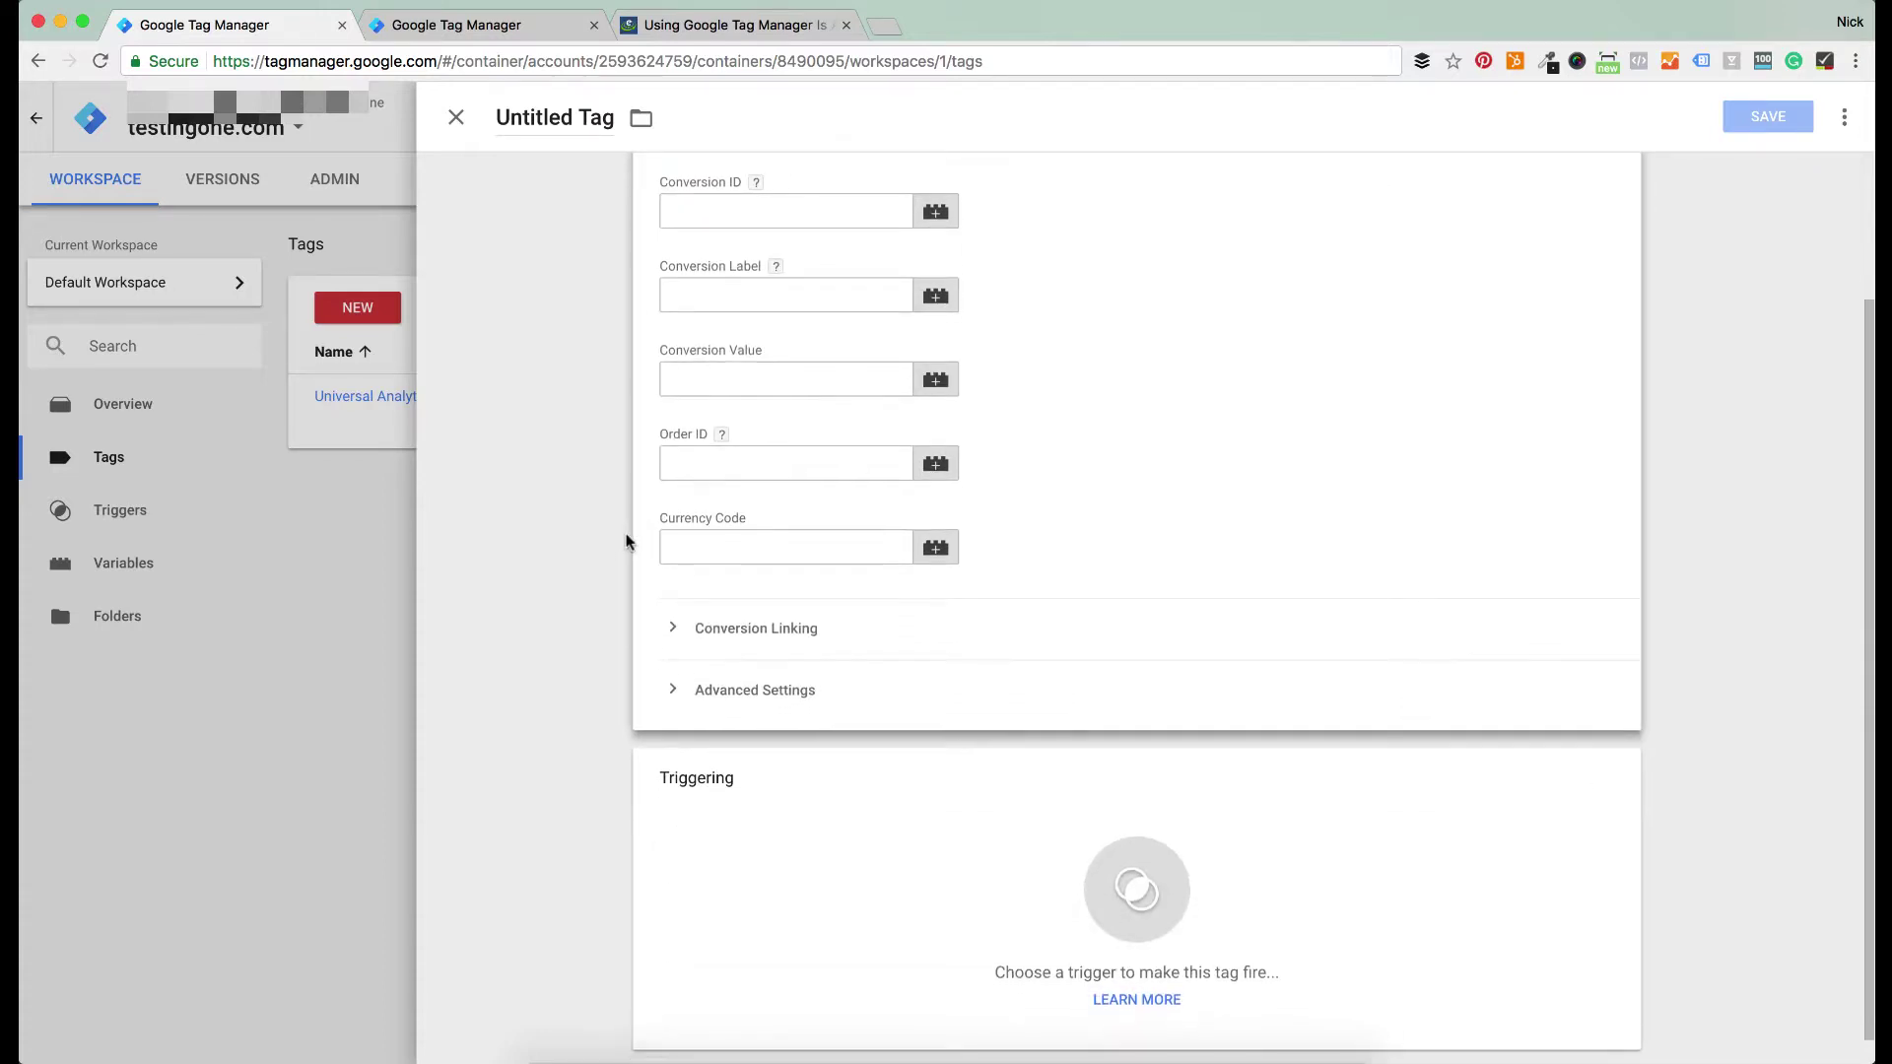
pyautogui.click(788, 809)
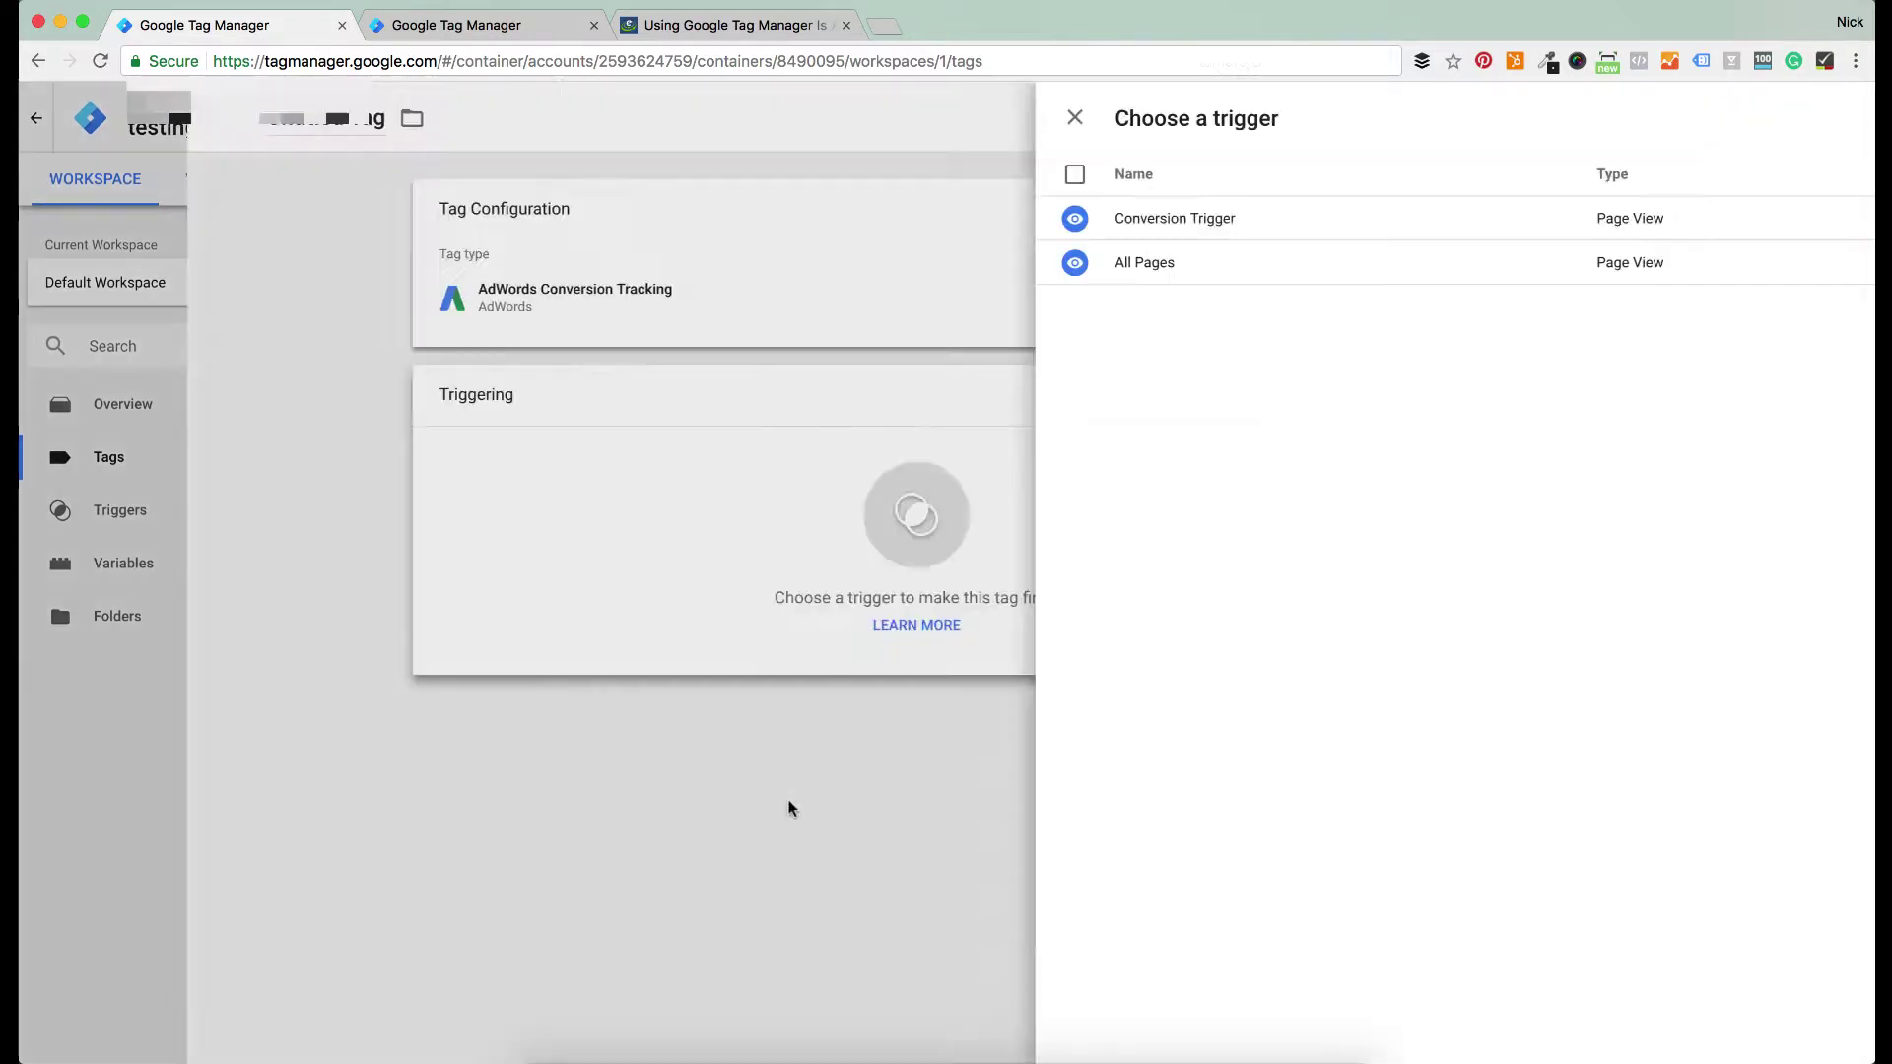
pyautogui.click(619, 239)
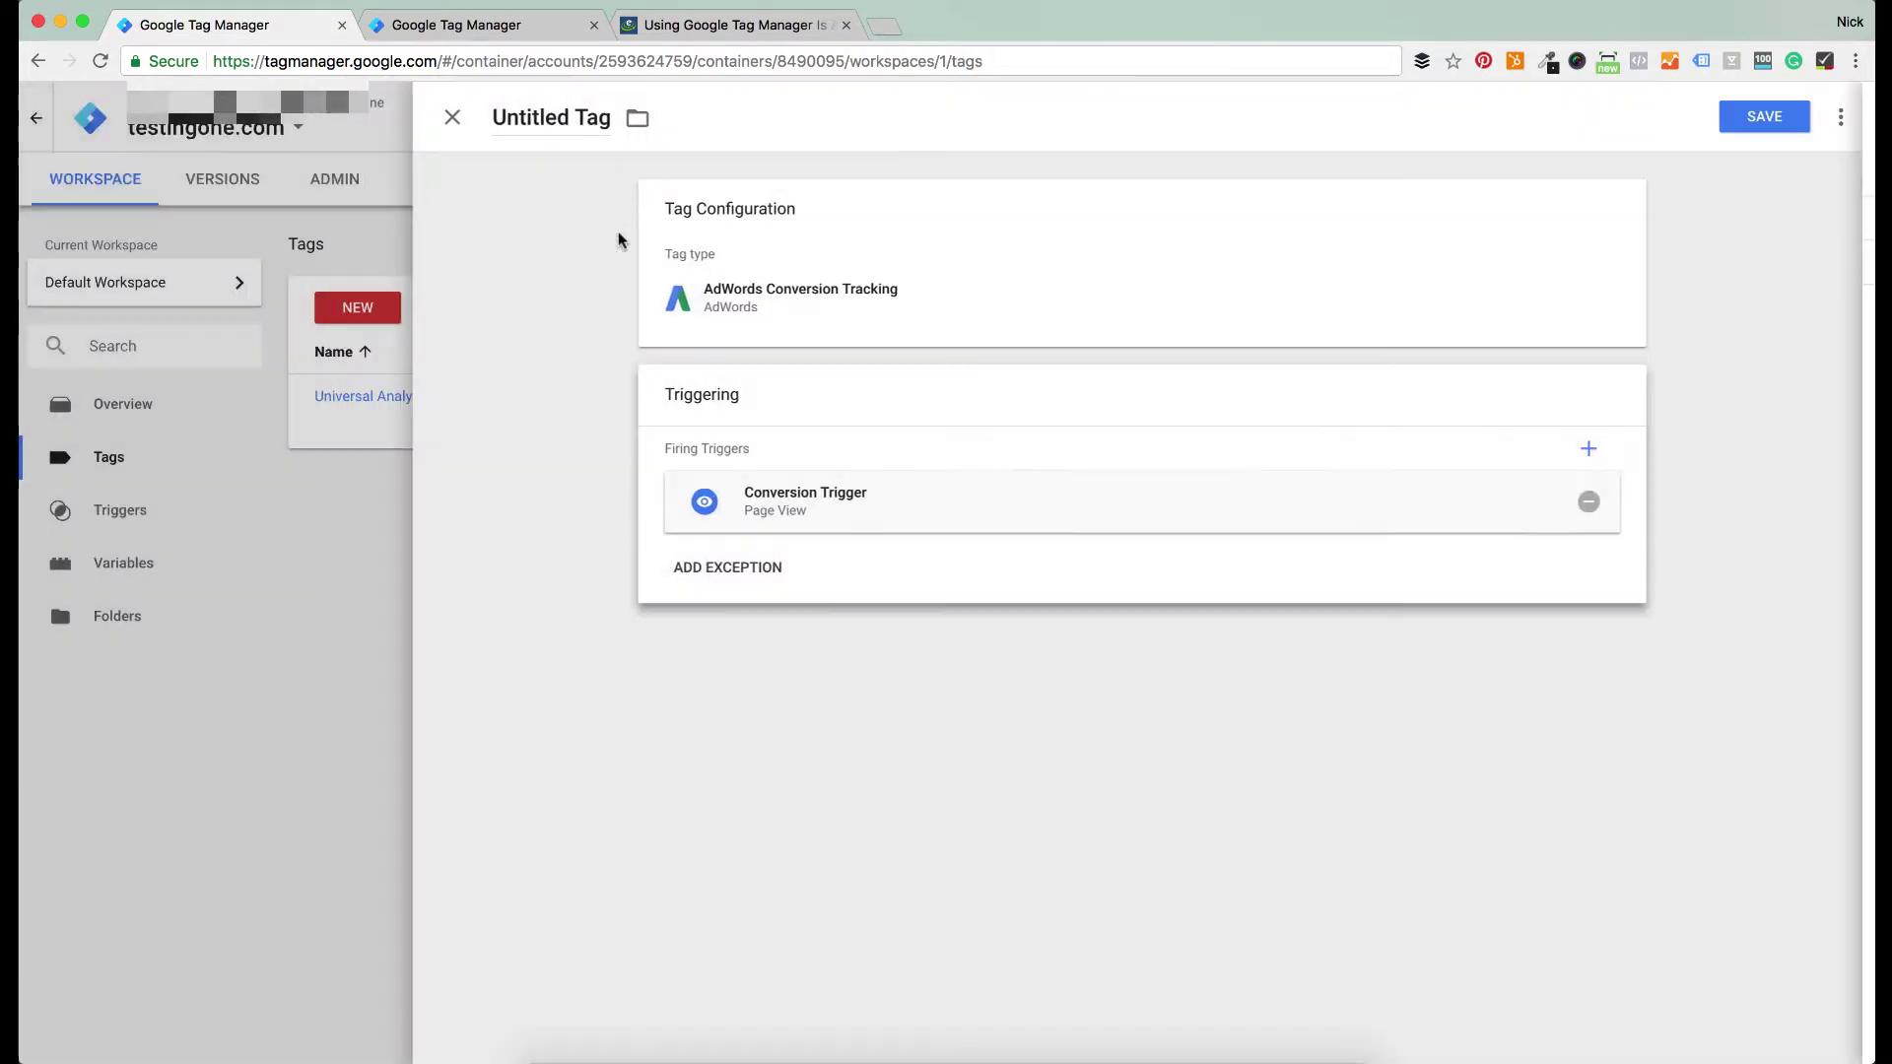
pyautogui.click(848, 497)
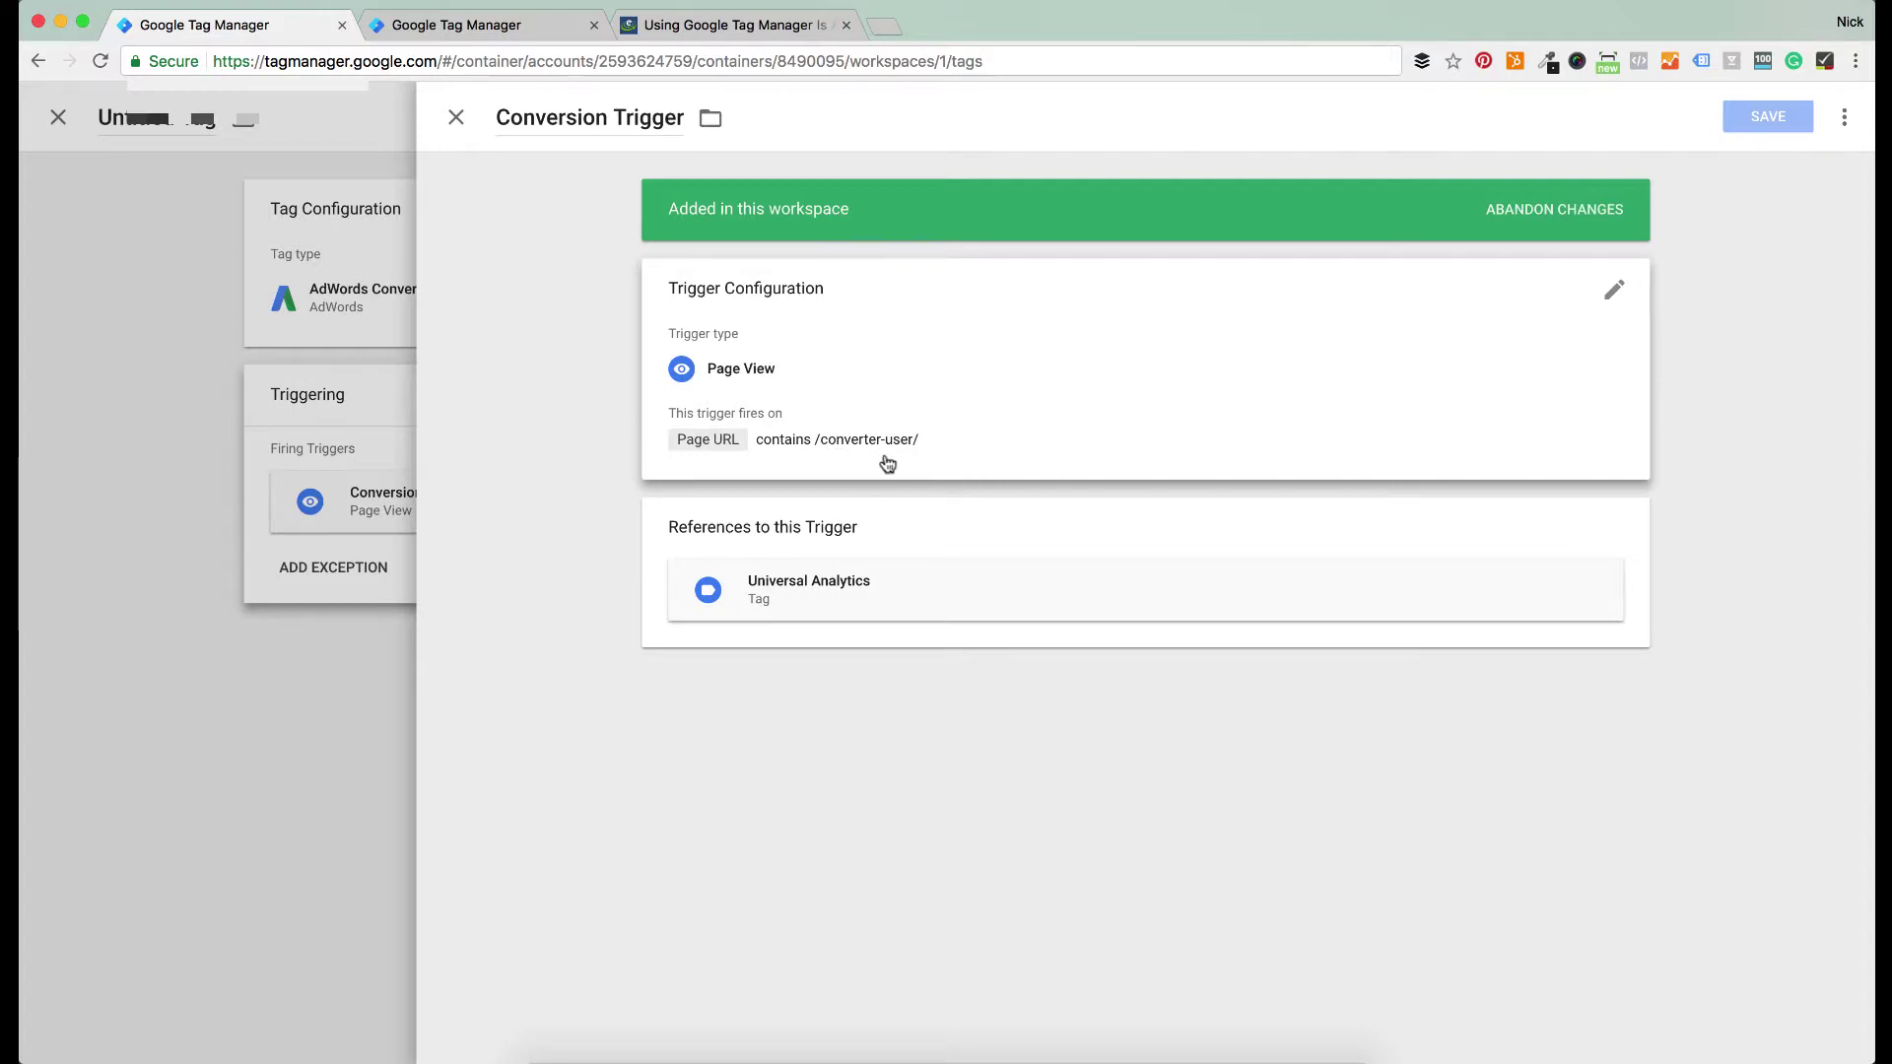
pyautogui.click(457, 119)
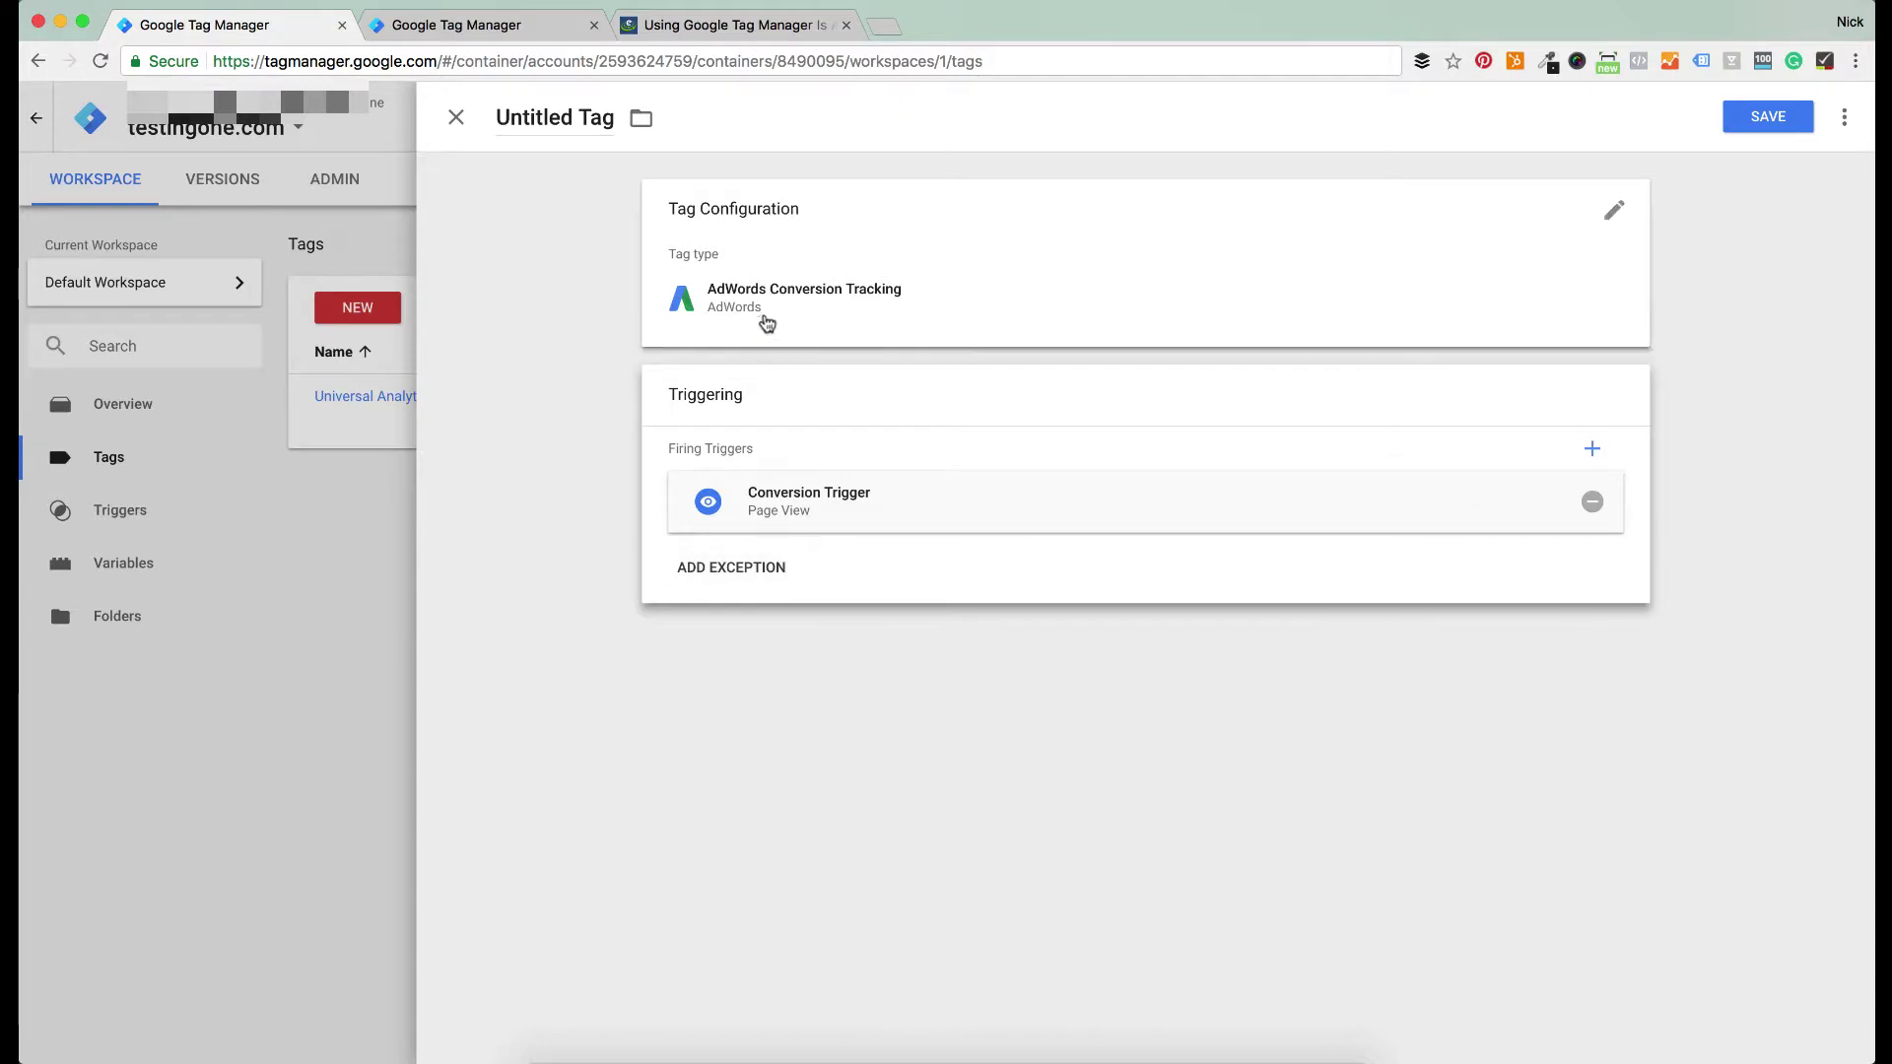
# Try to save the tag as AdWords Conversion Tracking without a conversion ID or label, and close it unsaved
pyautogui.click(1744, 117)
pyautogui.click(815, 379)
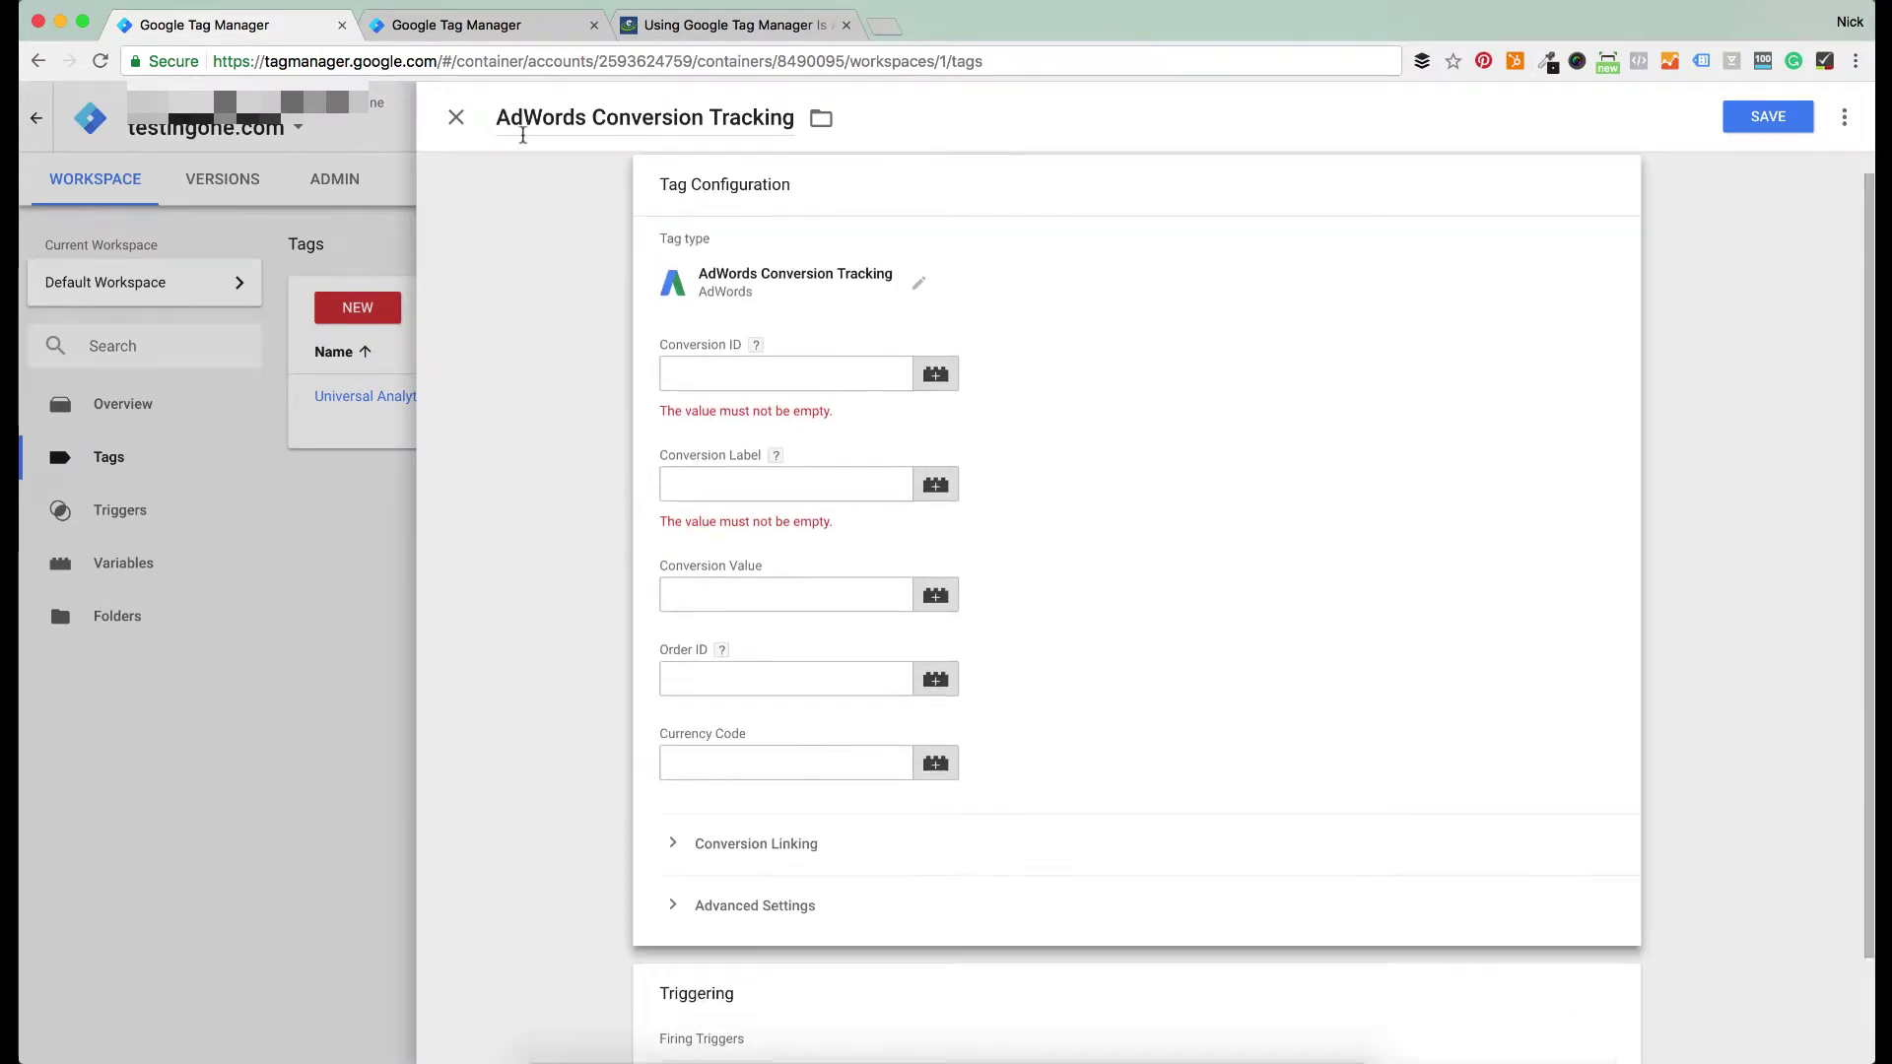
pyautogui.click(456, 120)
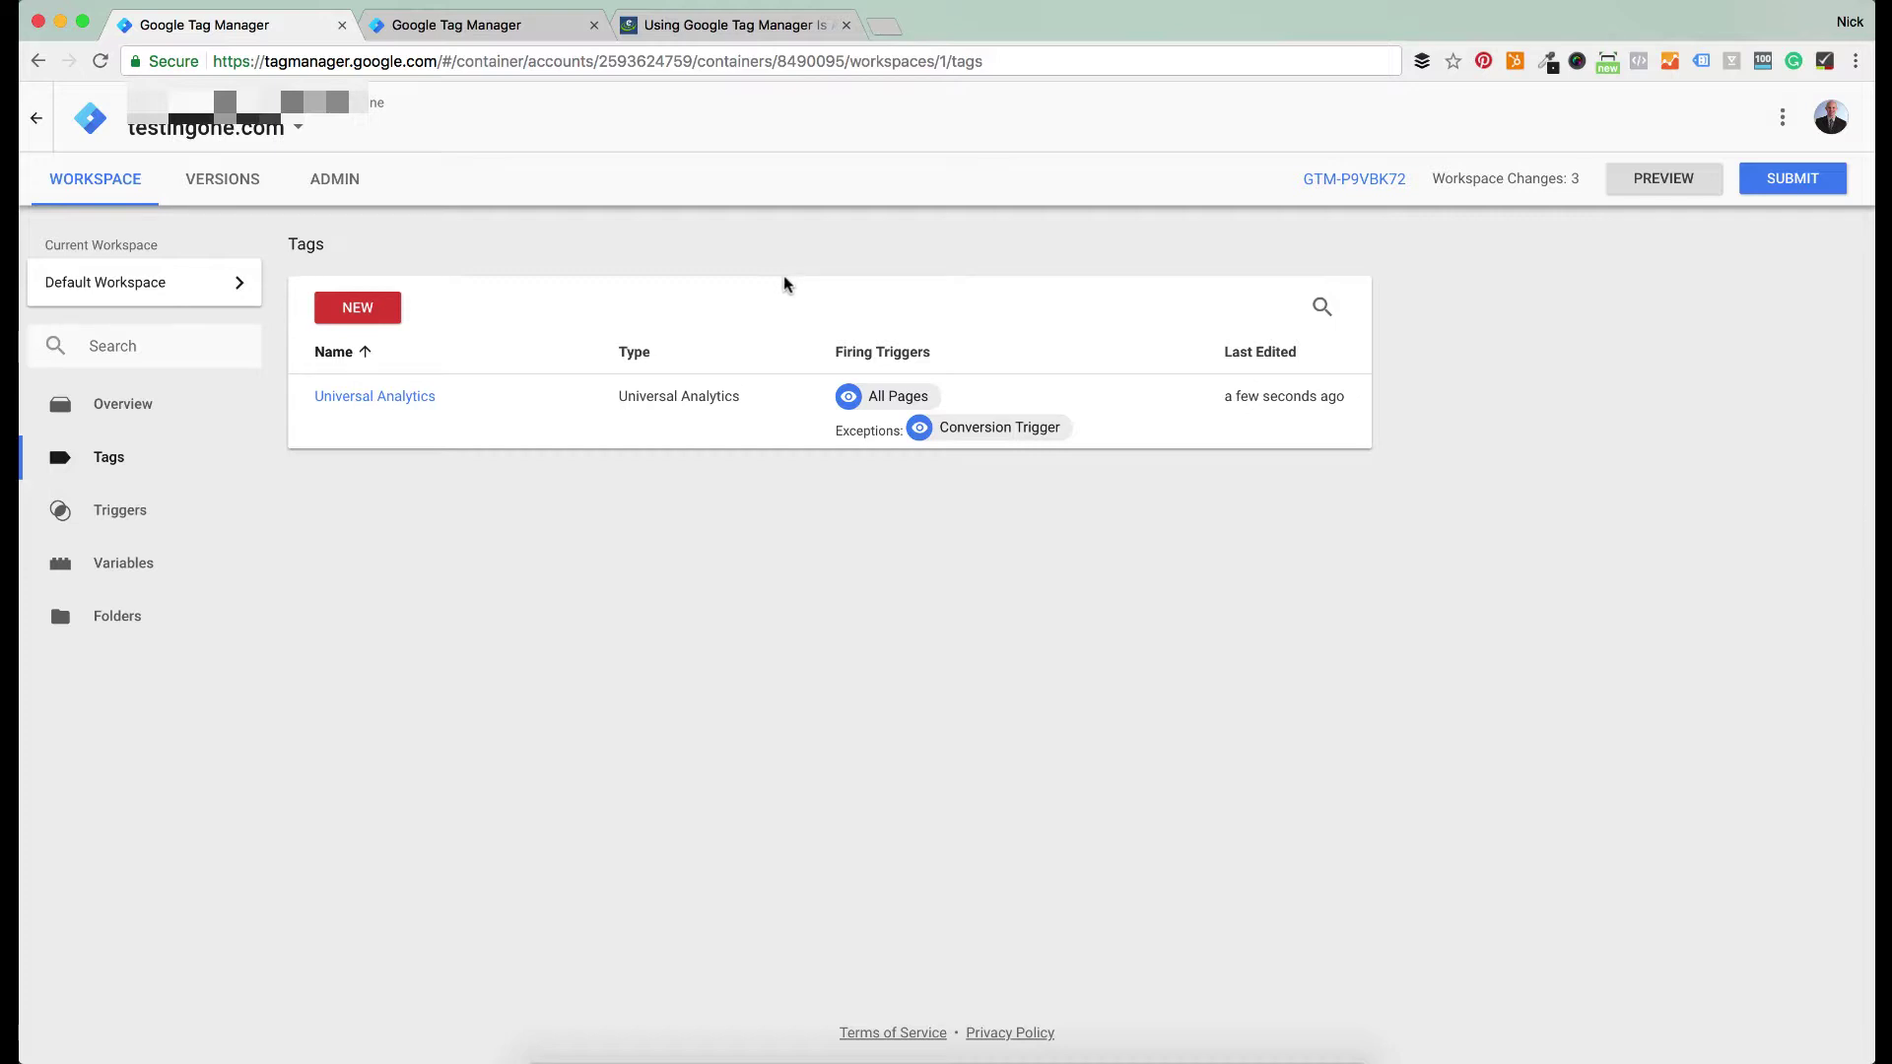
# Turn on preview mode for the testingone.com workspace, and likewise for the Default Workspace of the exprance.com container
pyautogui.click(1660, 178)
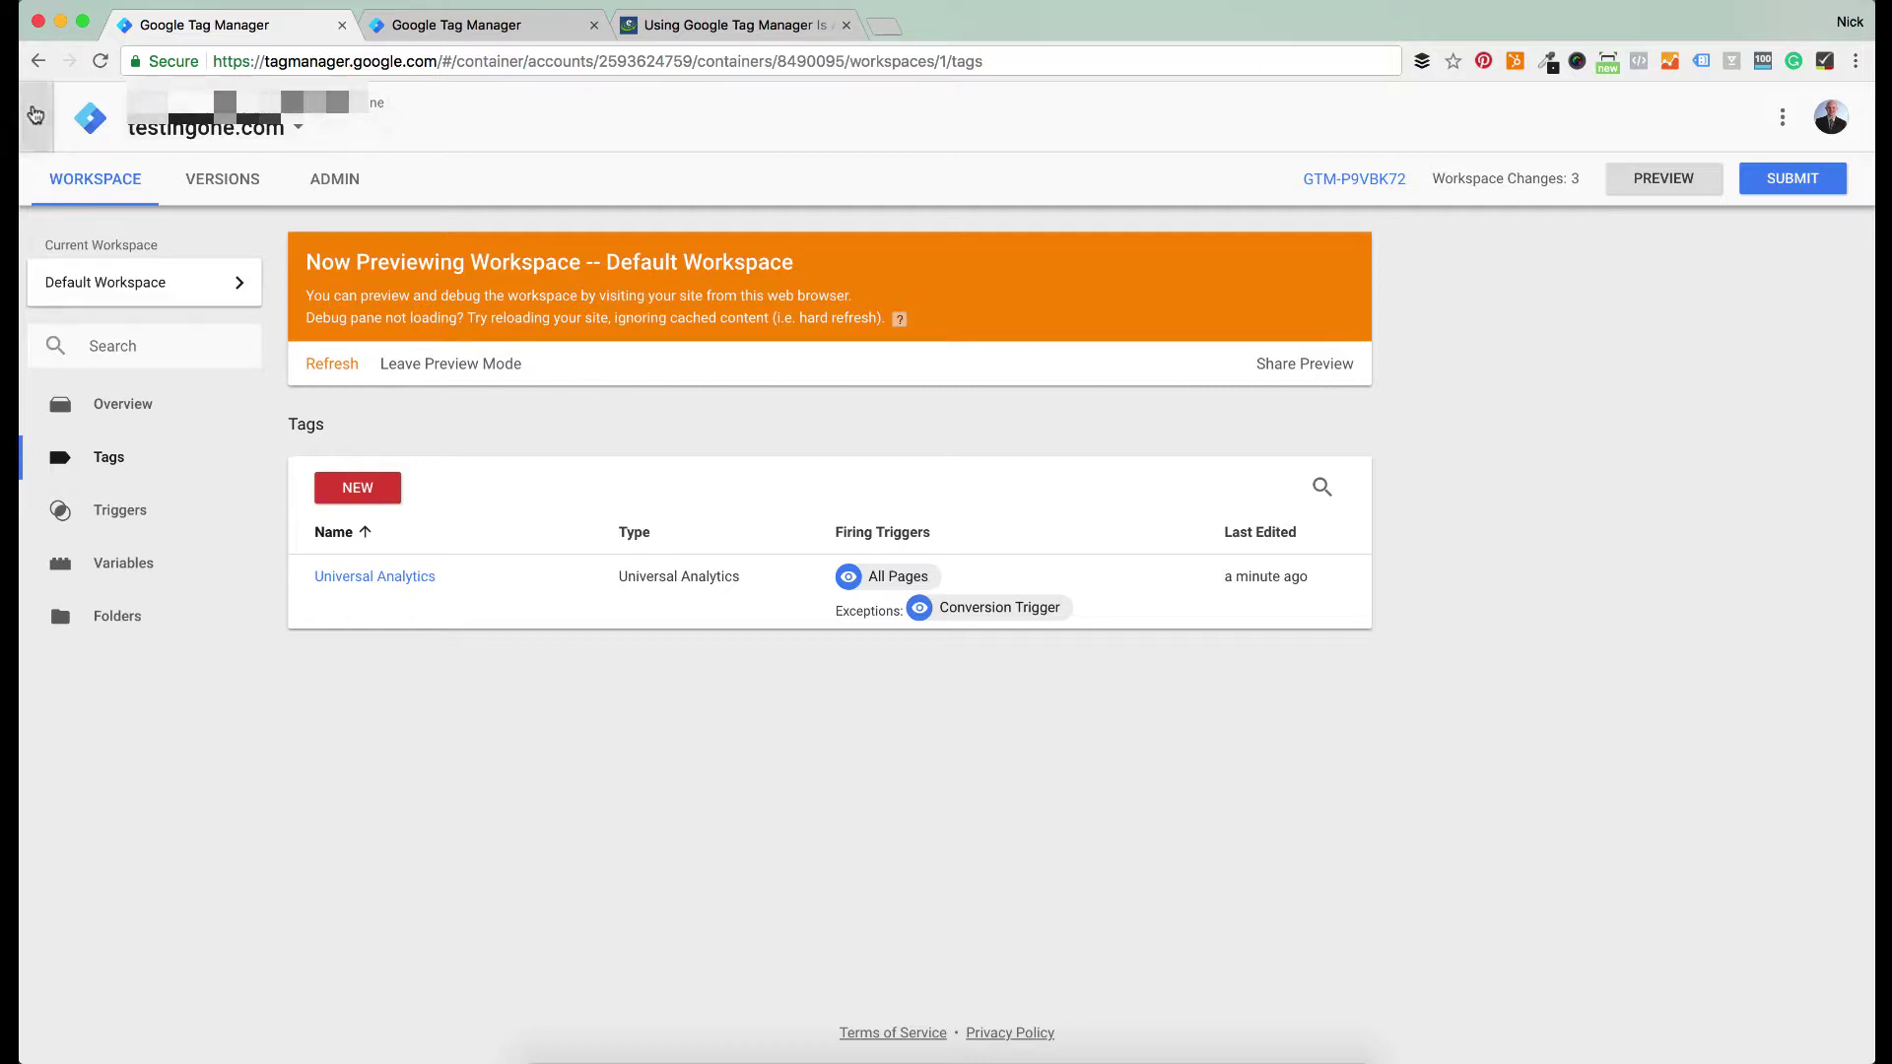
pyautogui.click(35, 115)
pyautogui.hotkey('ctrl', 'Tab')
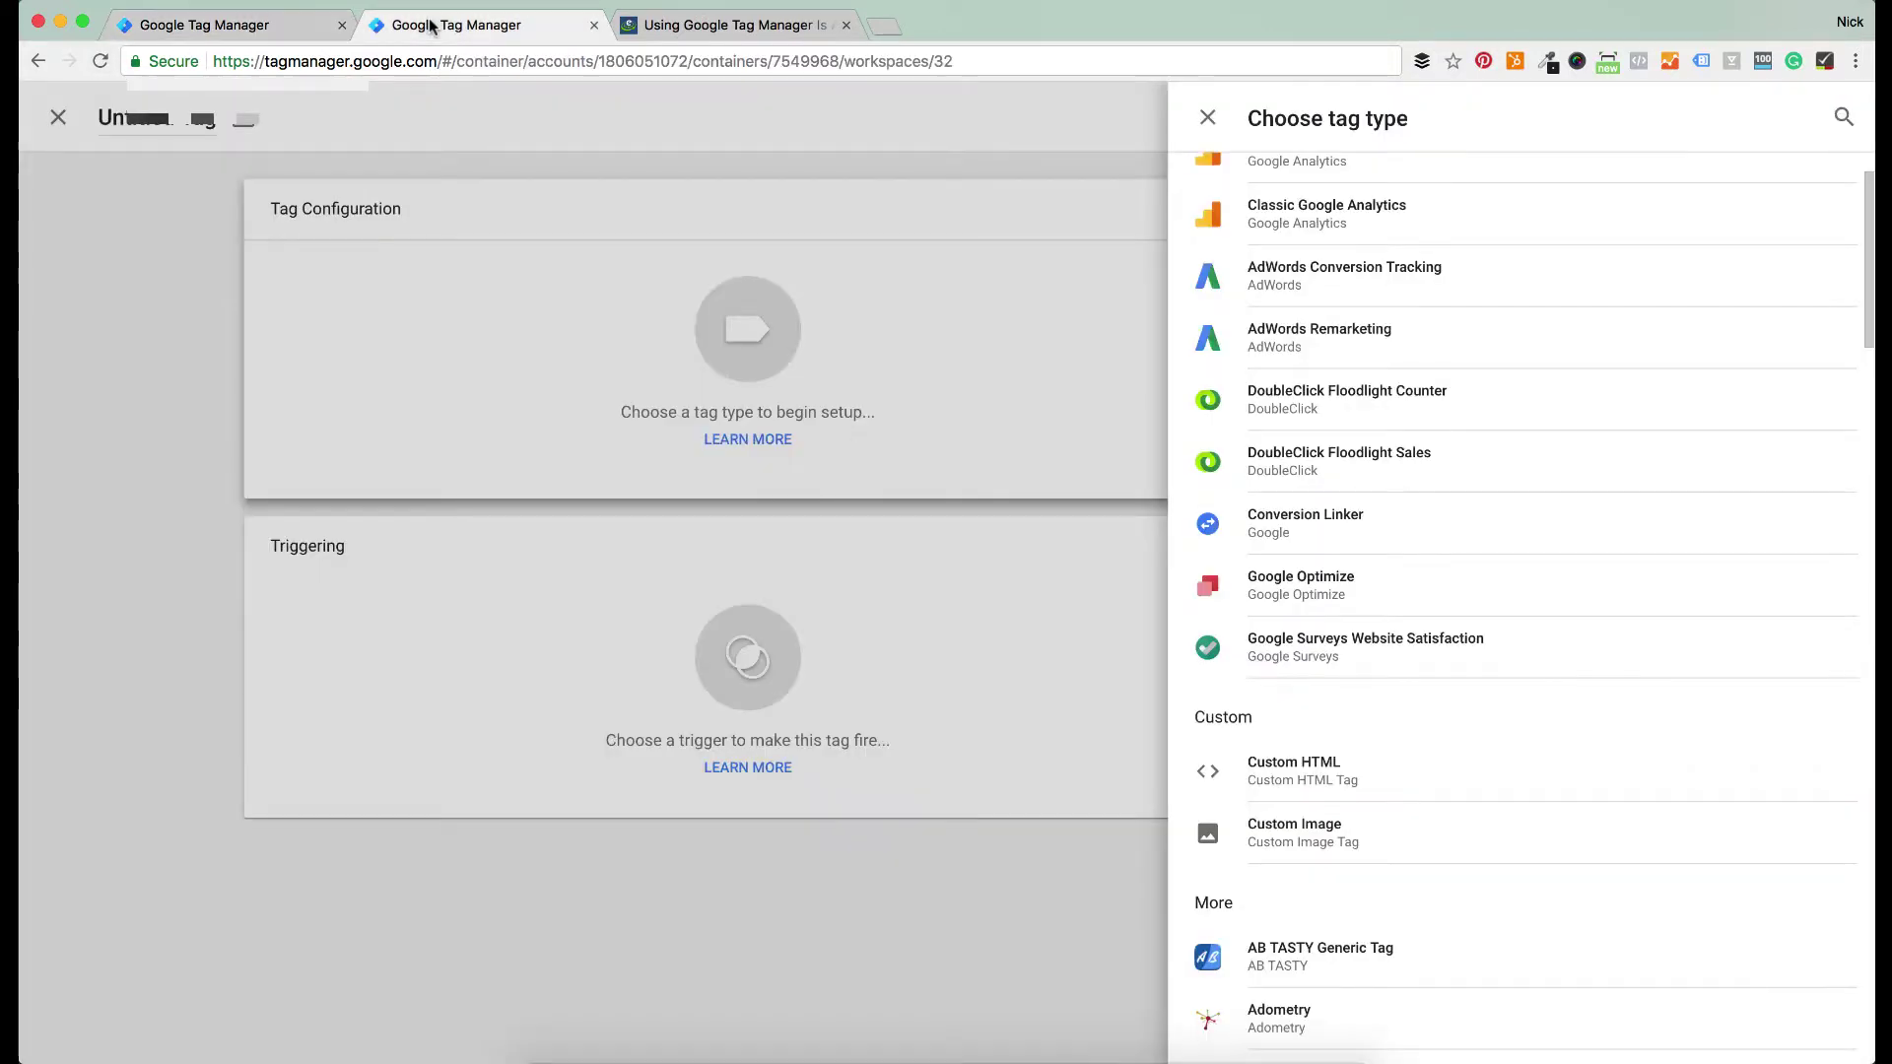
pyautogui.click(253, 32)
pyautogui.click(338, 363)
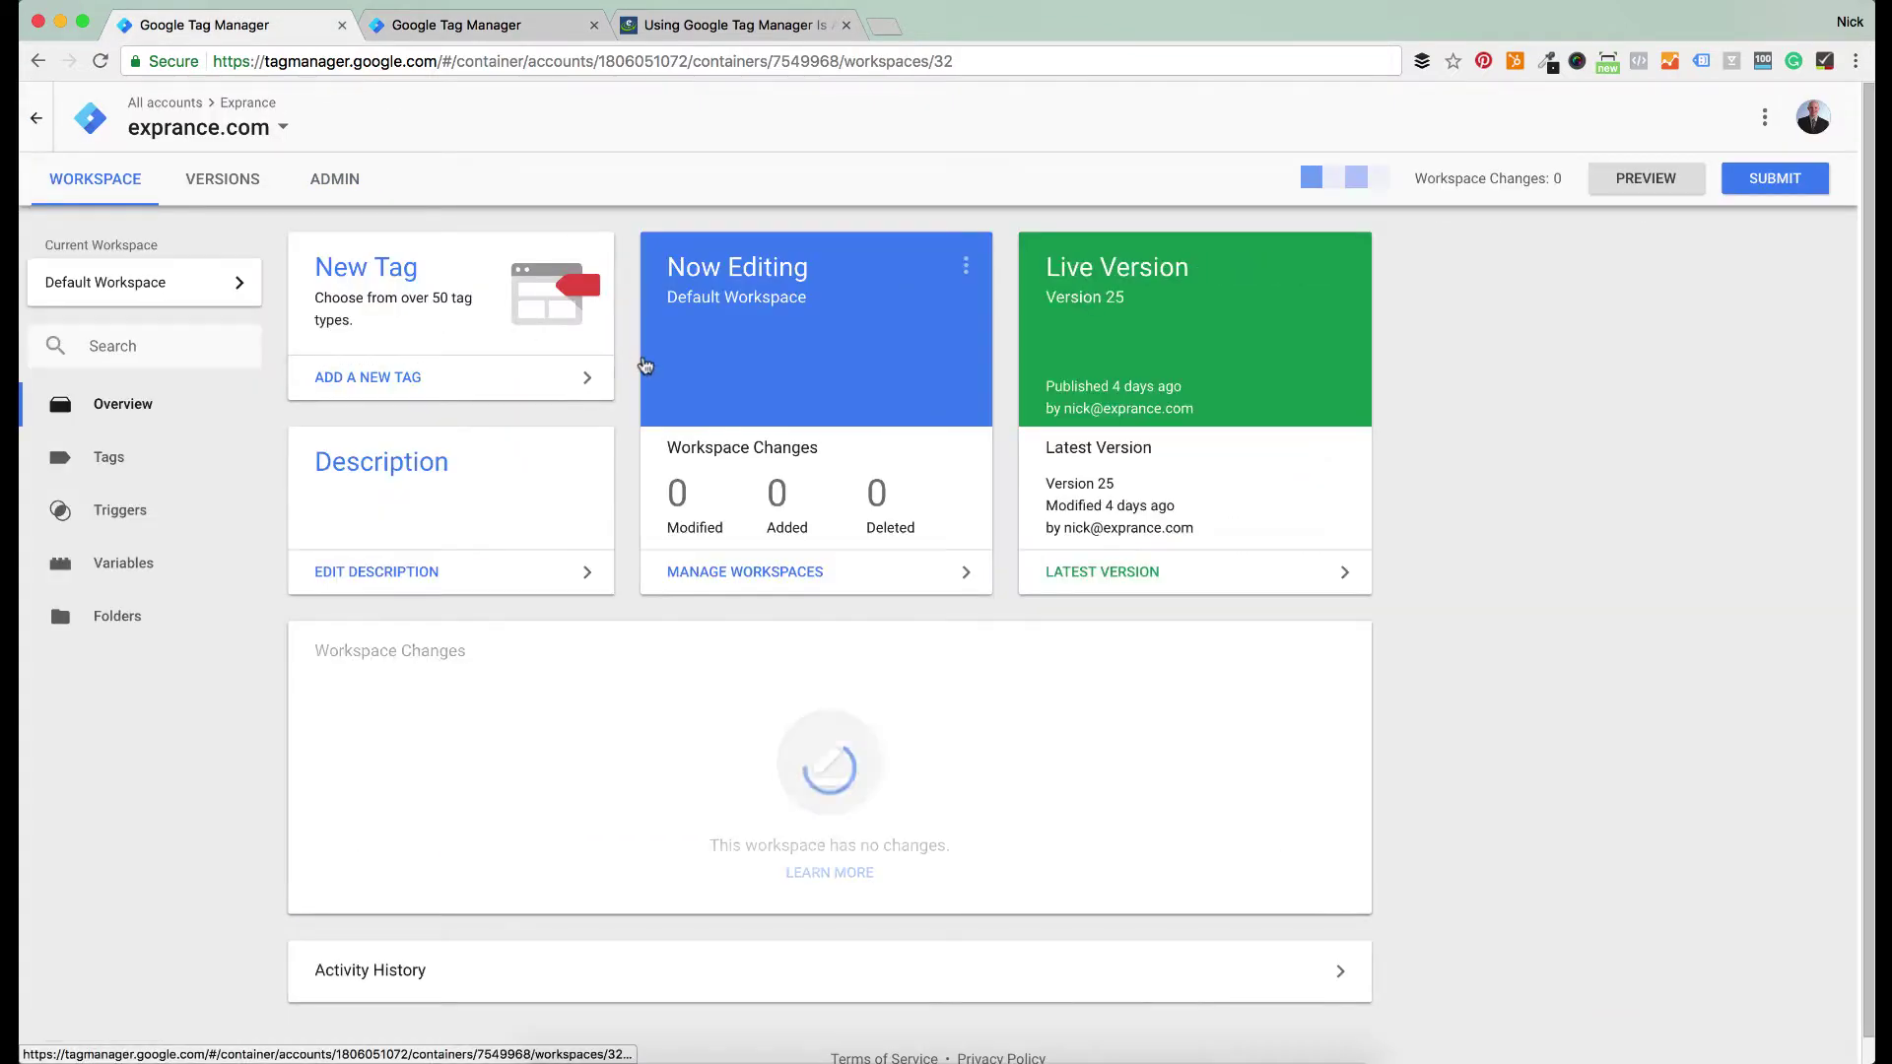
pyautogui.click(1628, 184)
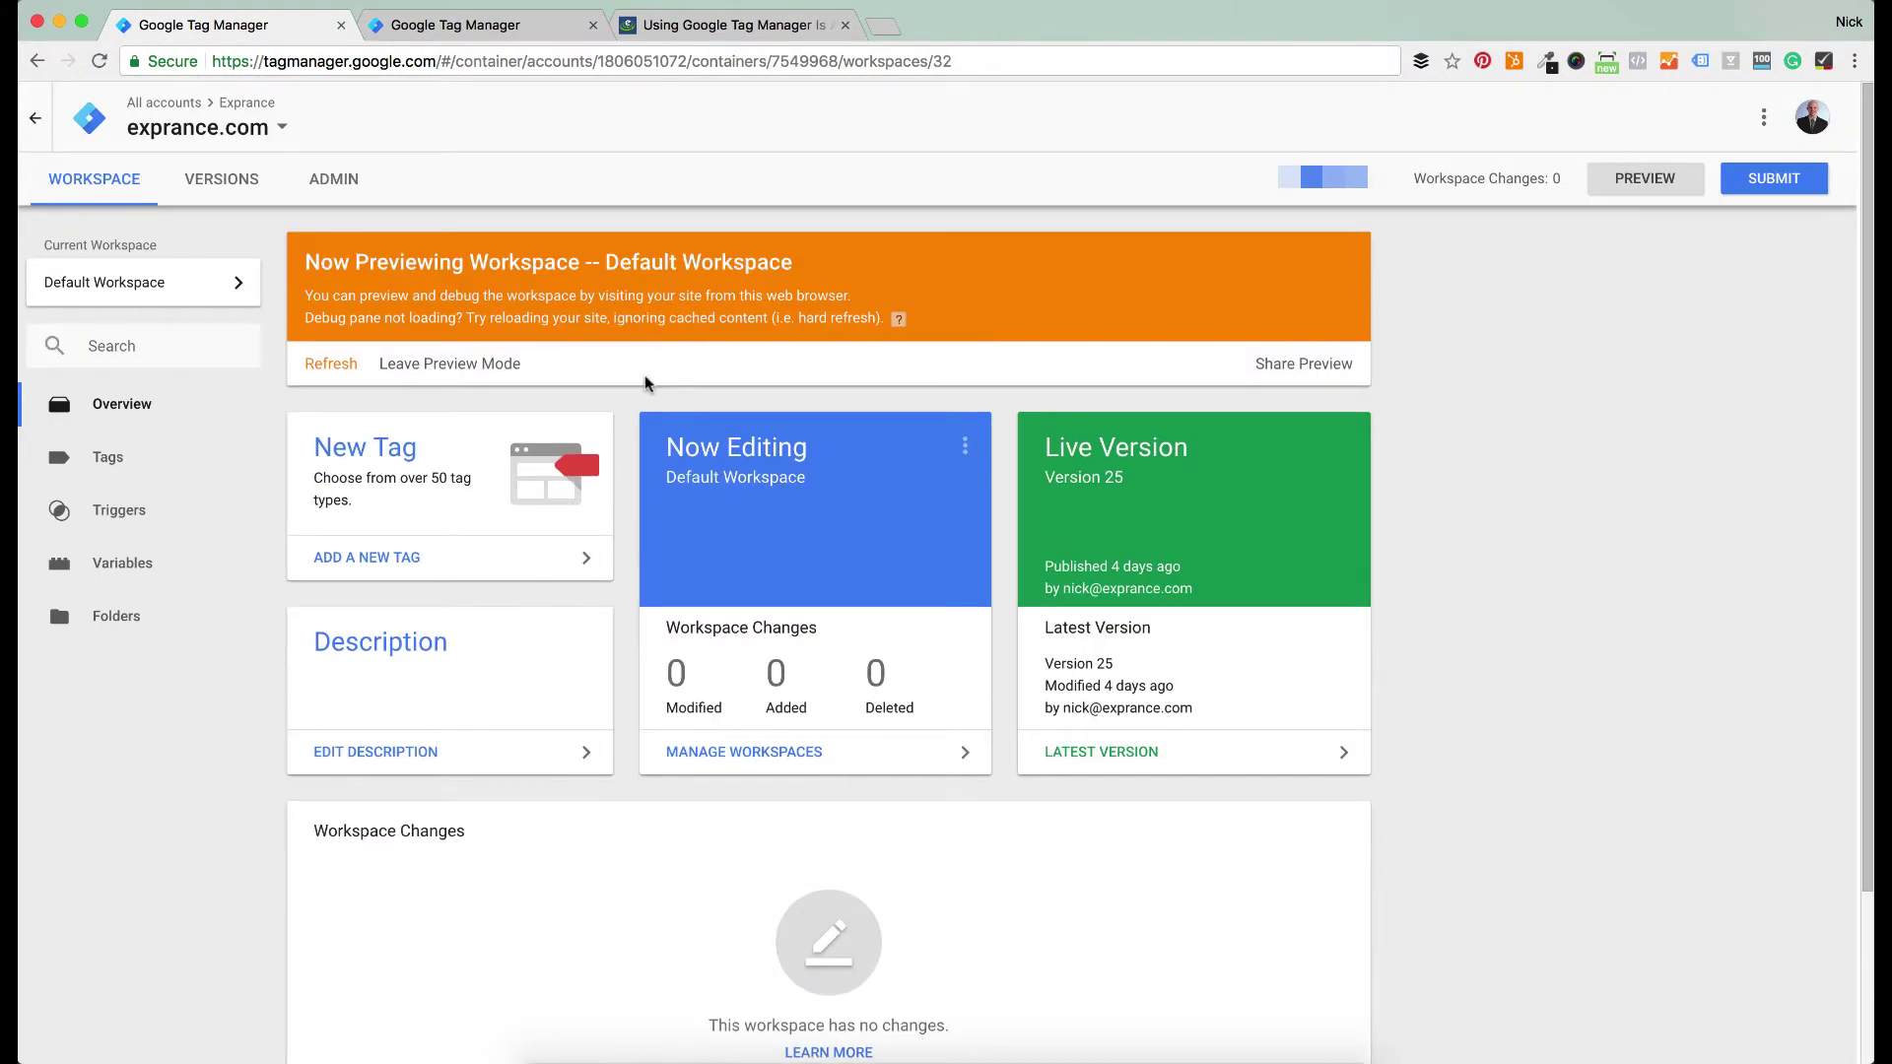
# Reload the exprance.com article about using Google Tag Manager and examine the fired and unfired tags in the debug pane's summary
pyautogui.click(722, 29)
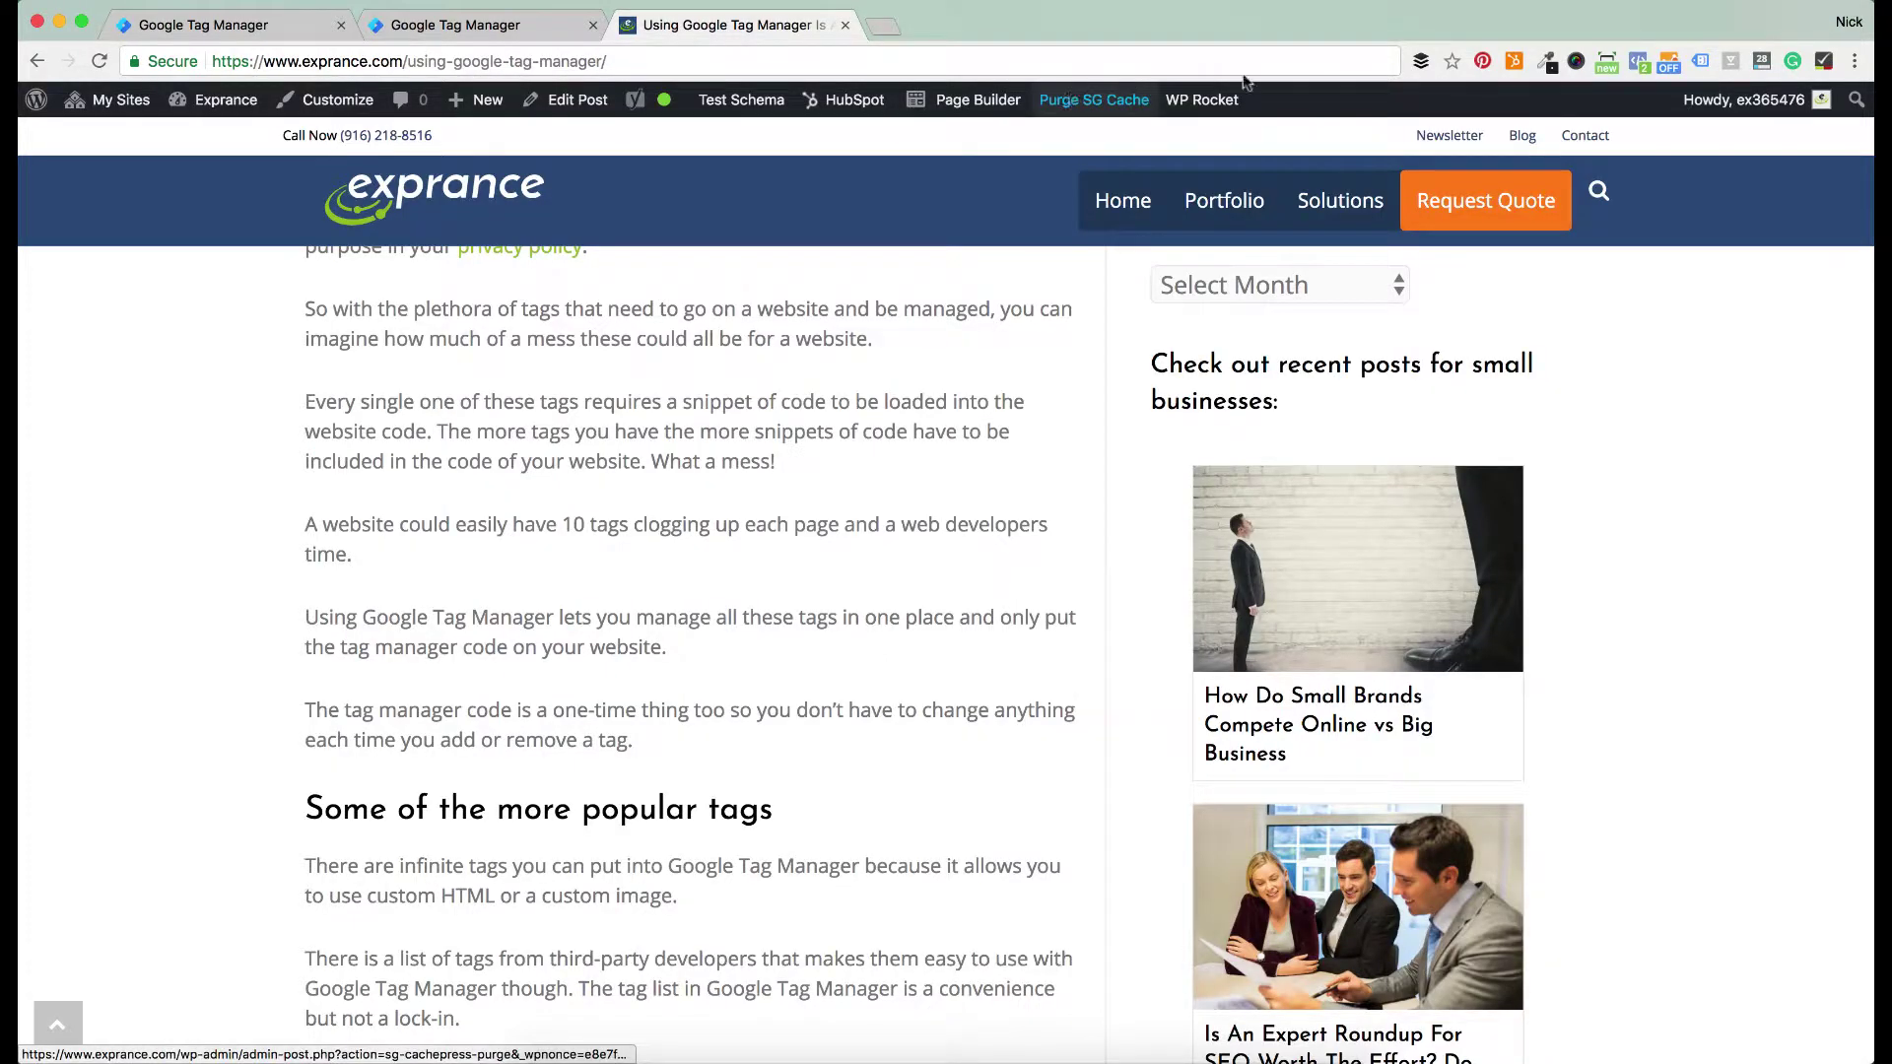
pyautogui.click(98, 61)
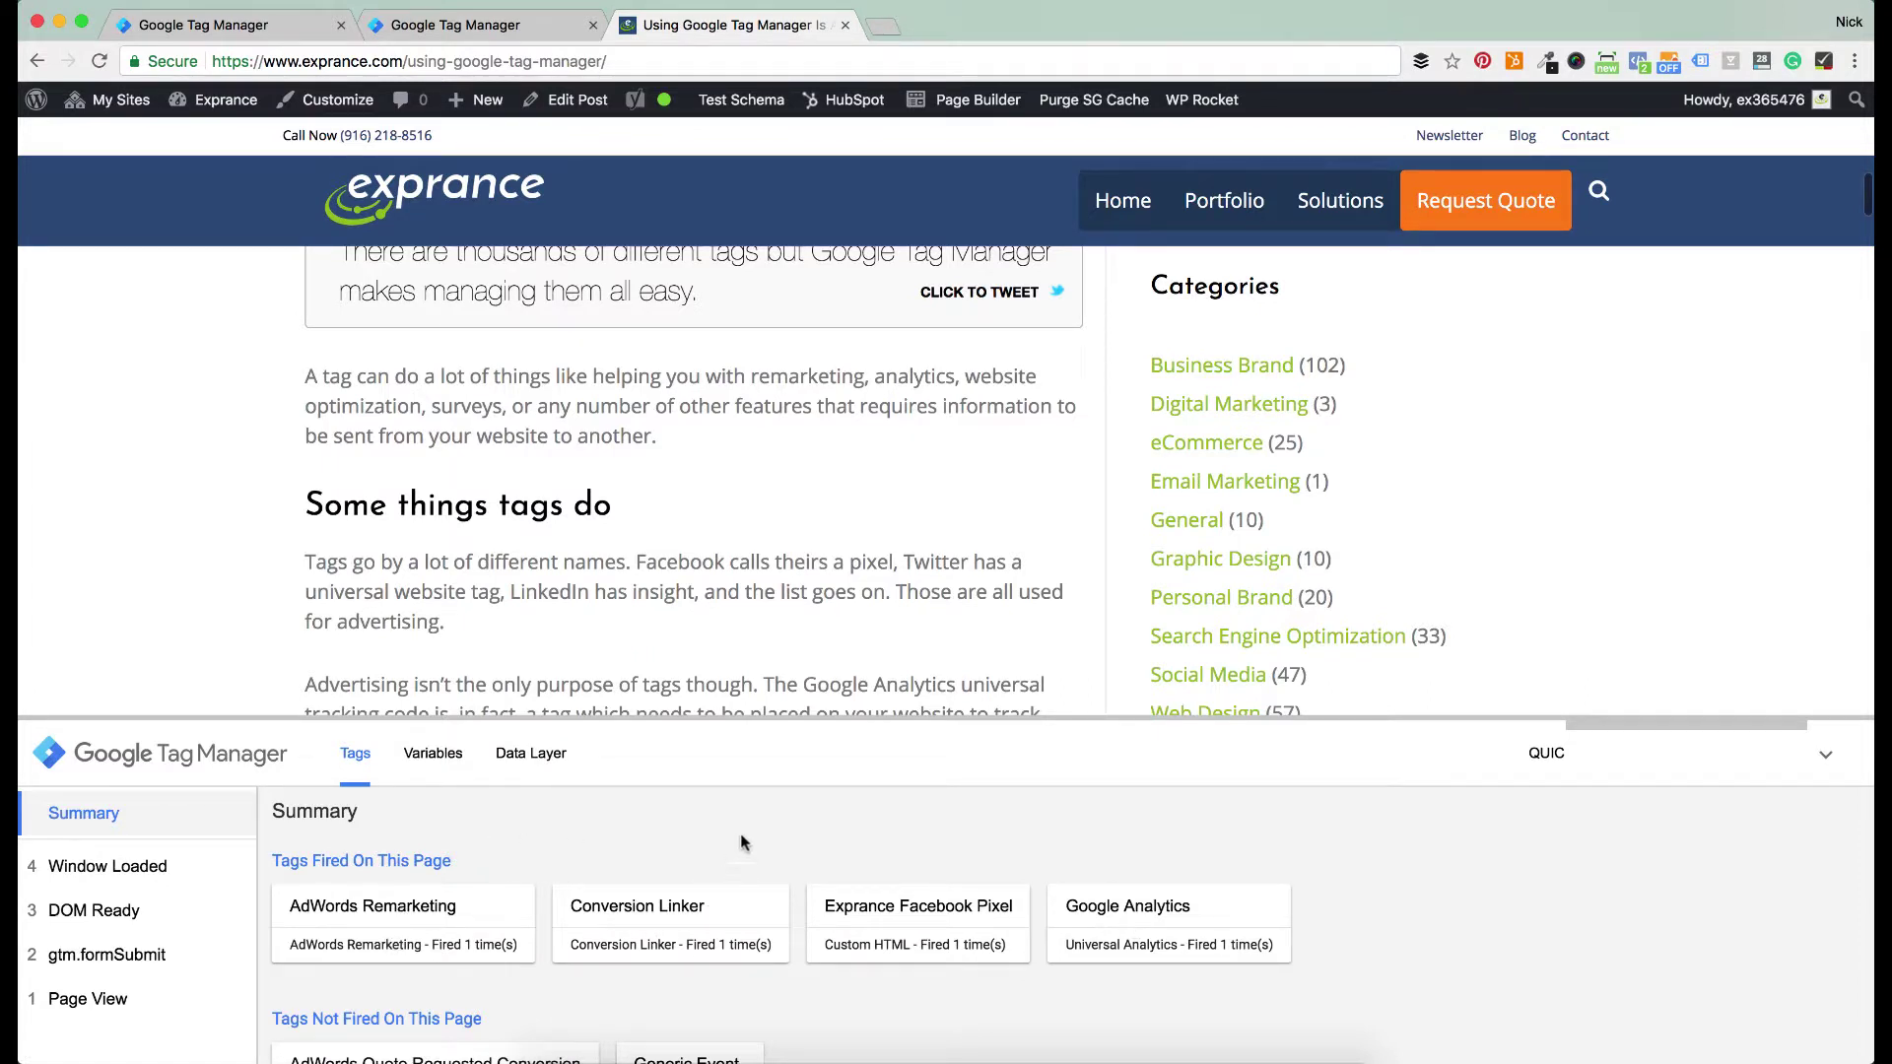
pyautogui.scroll(-2, 744, 842)
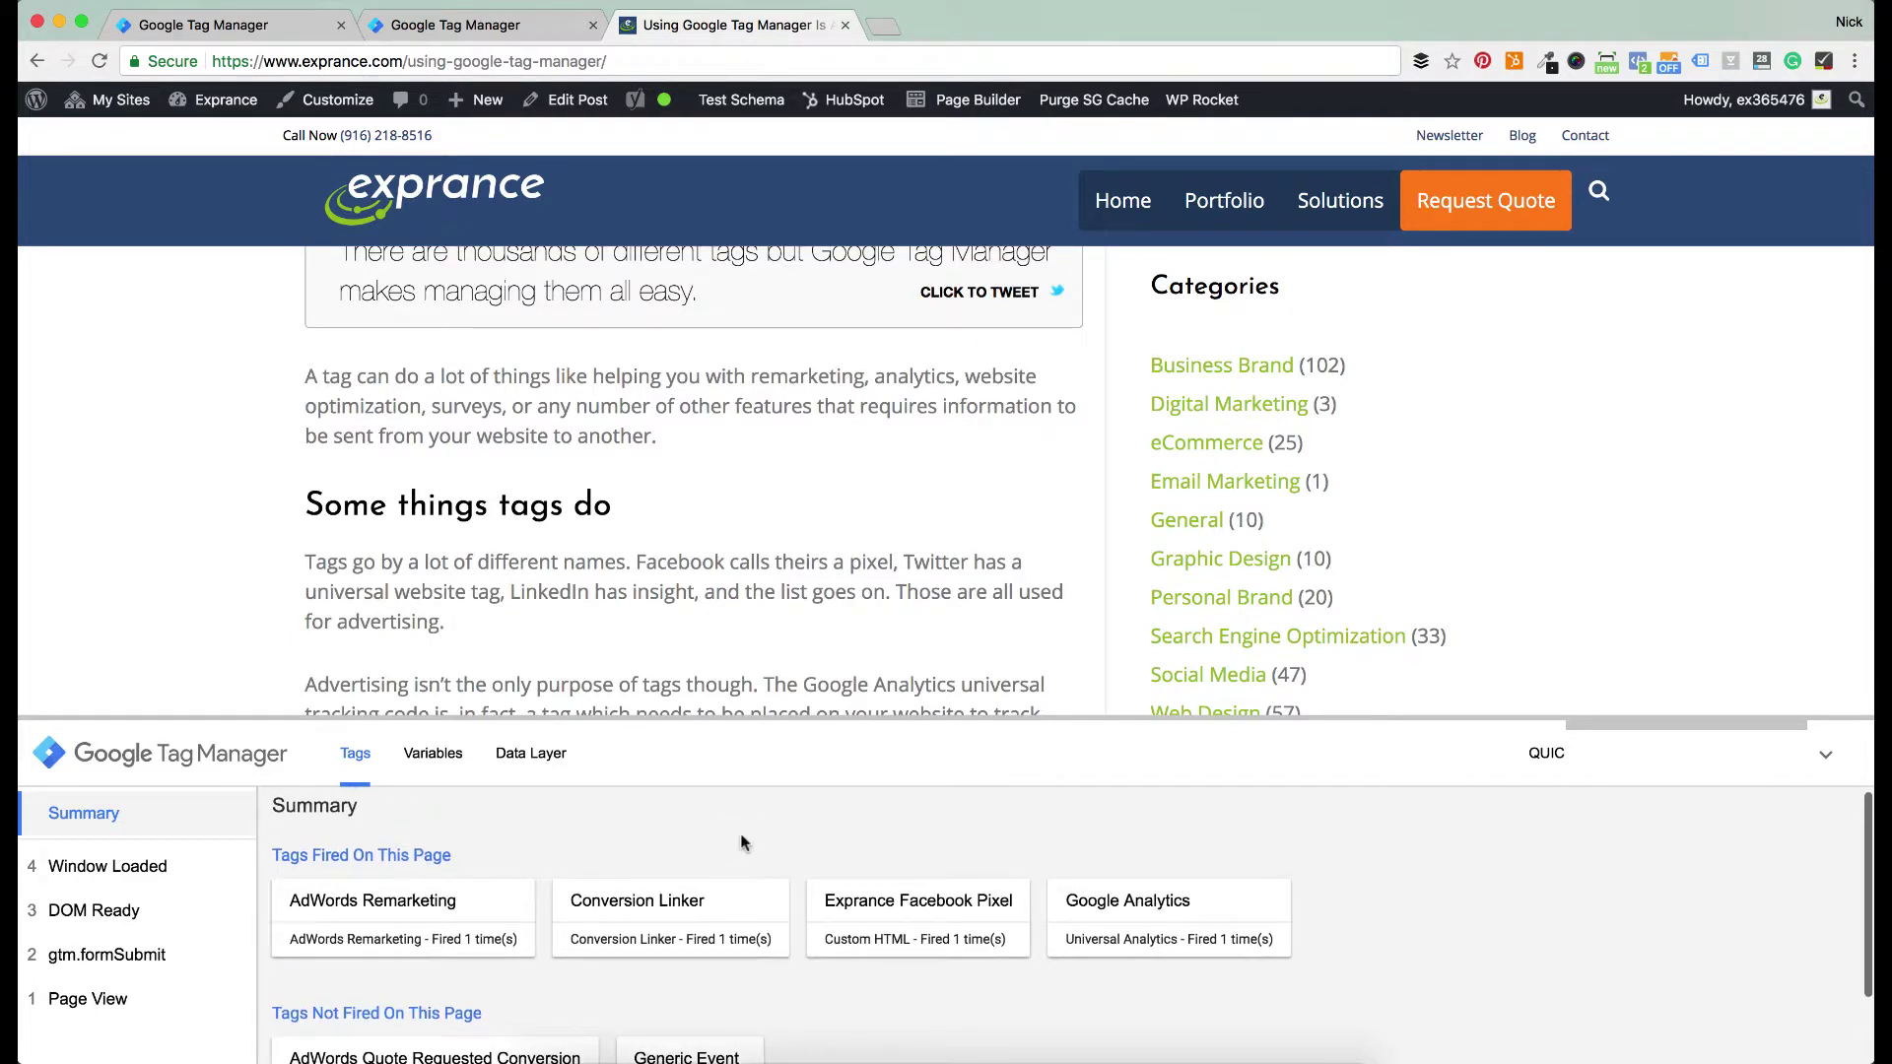
pyautogui.scroll(1, 744, 842)
pyautogui.scroll(-2, 680, 874)
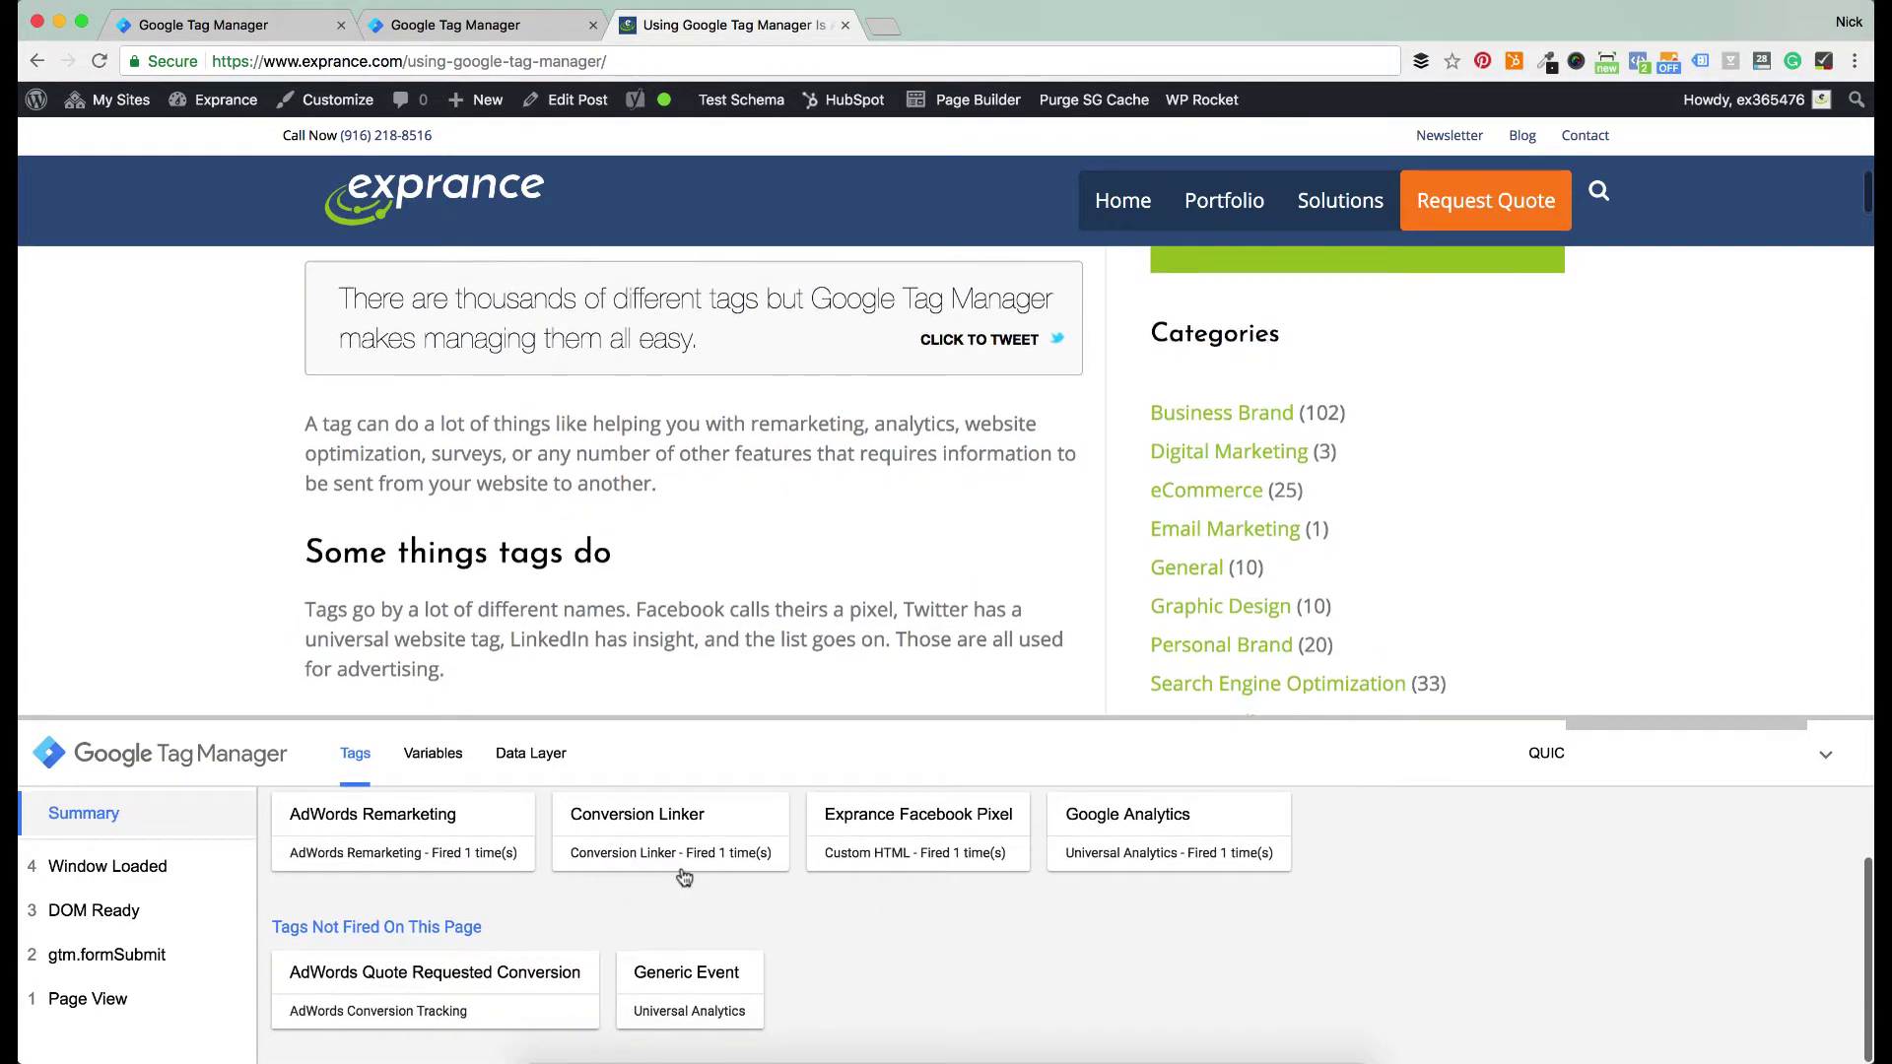
pyautogui.scroll(-1, 684, 876)
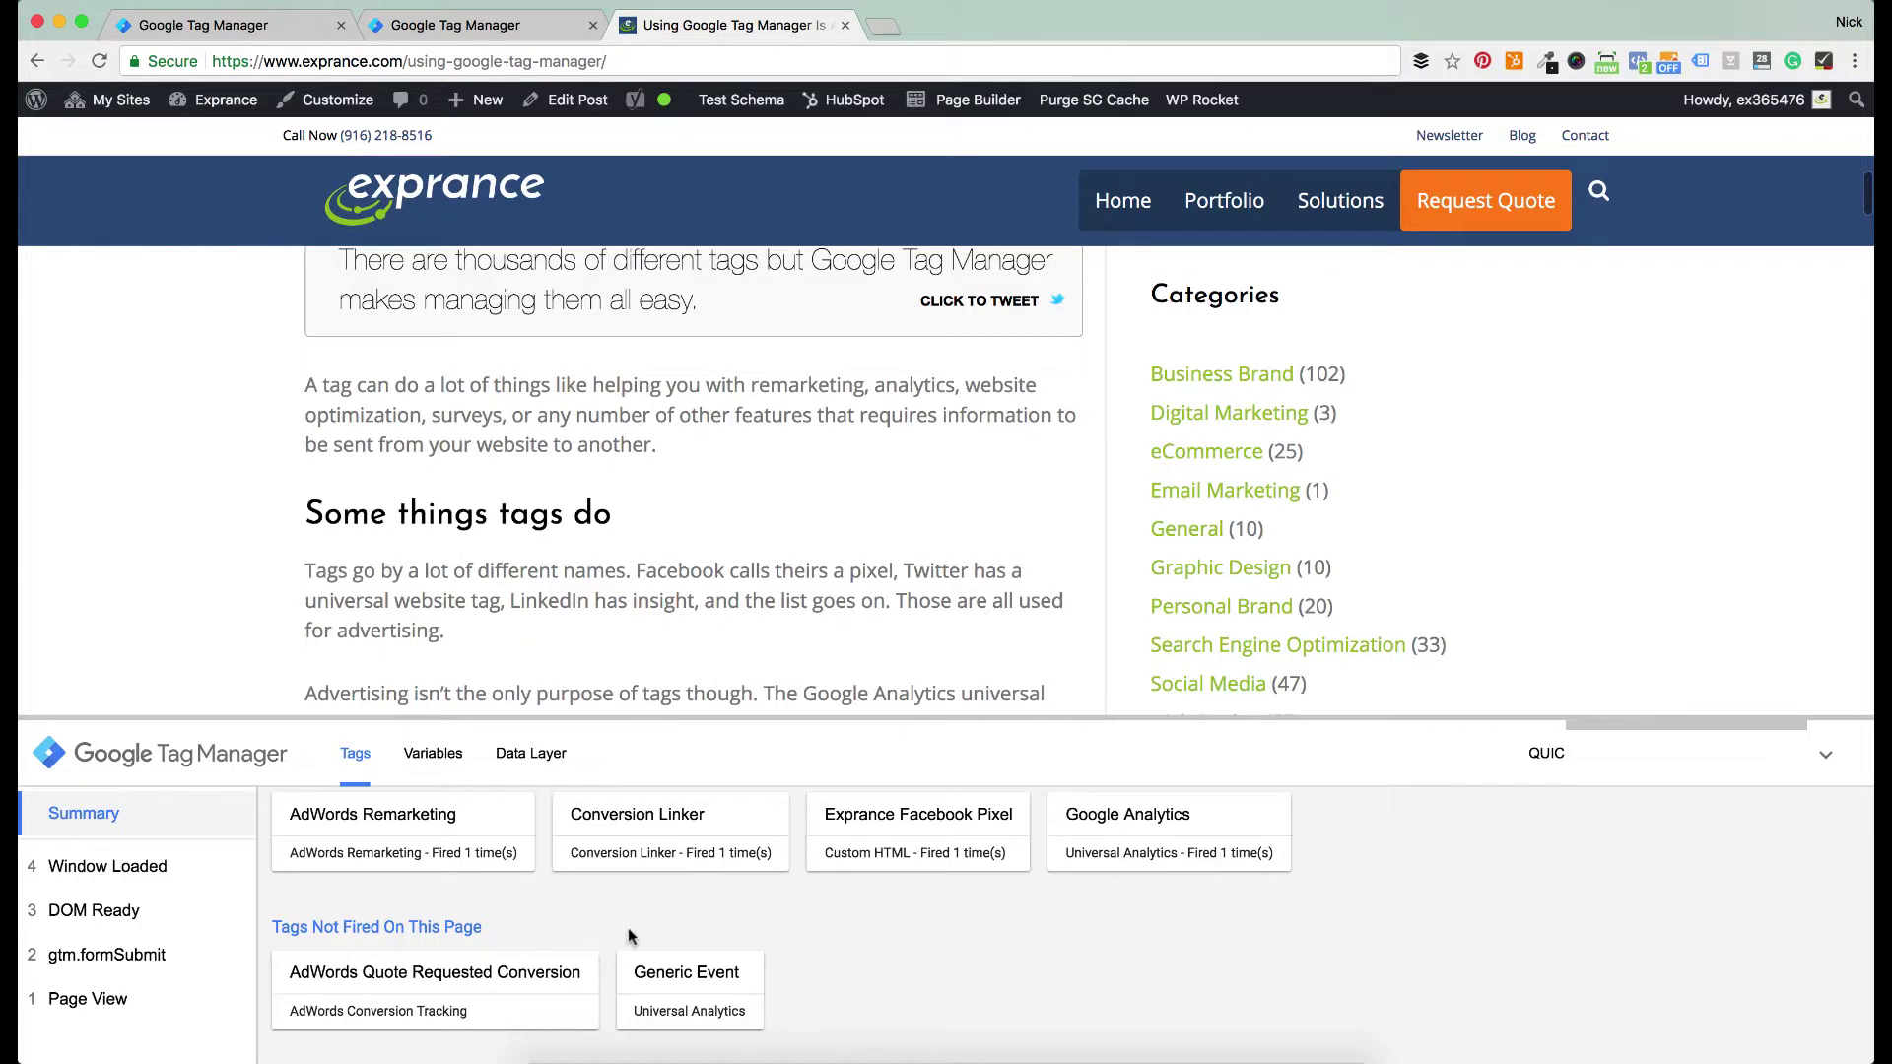
pyautogui.scroll(1, 629, 927)
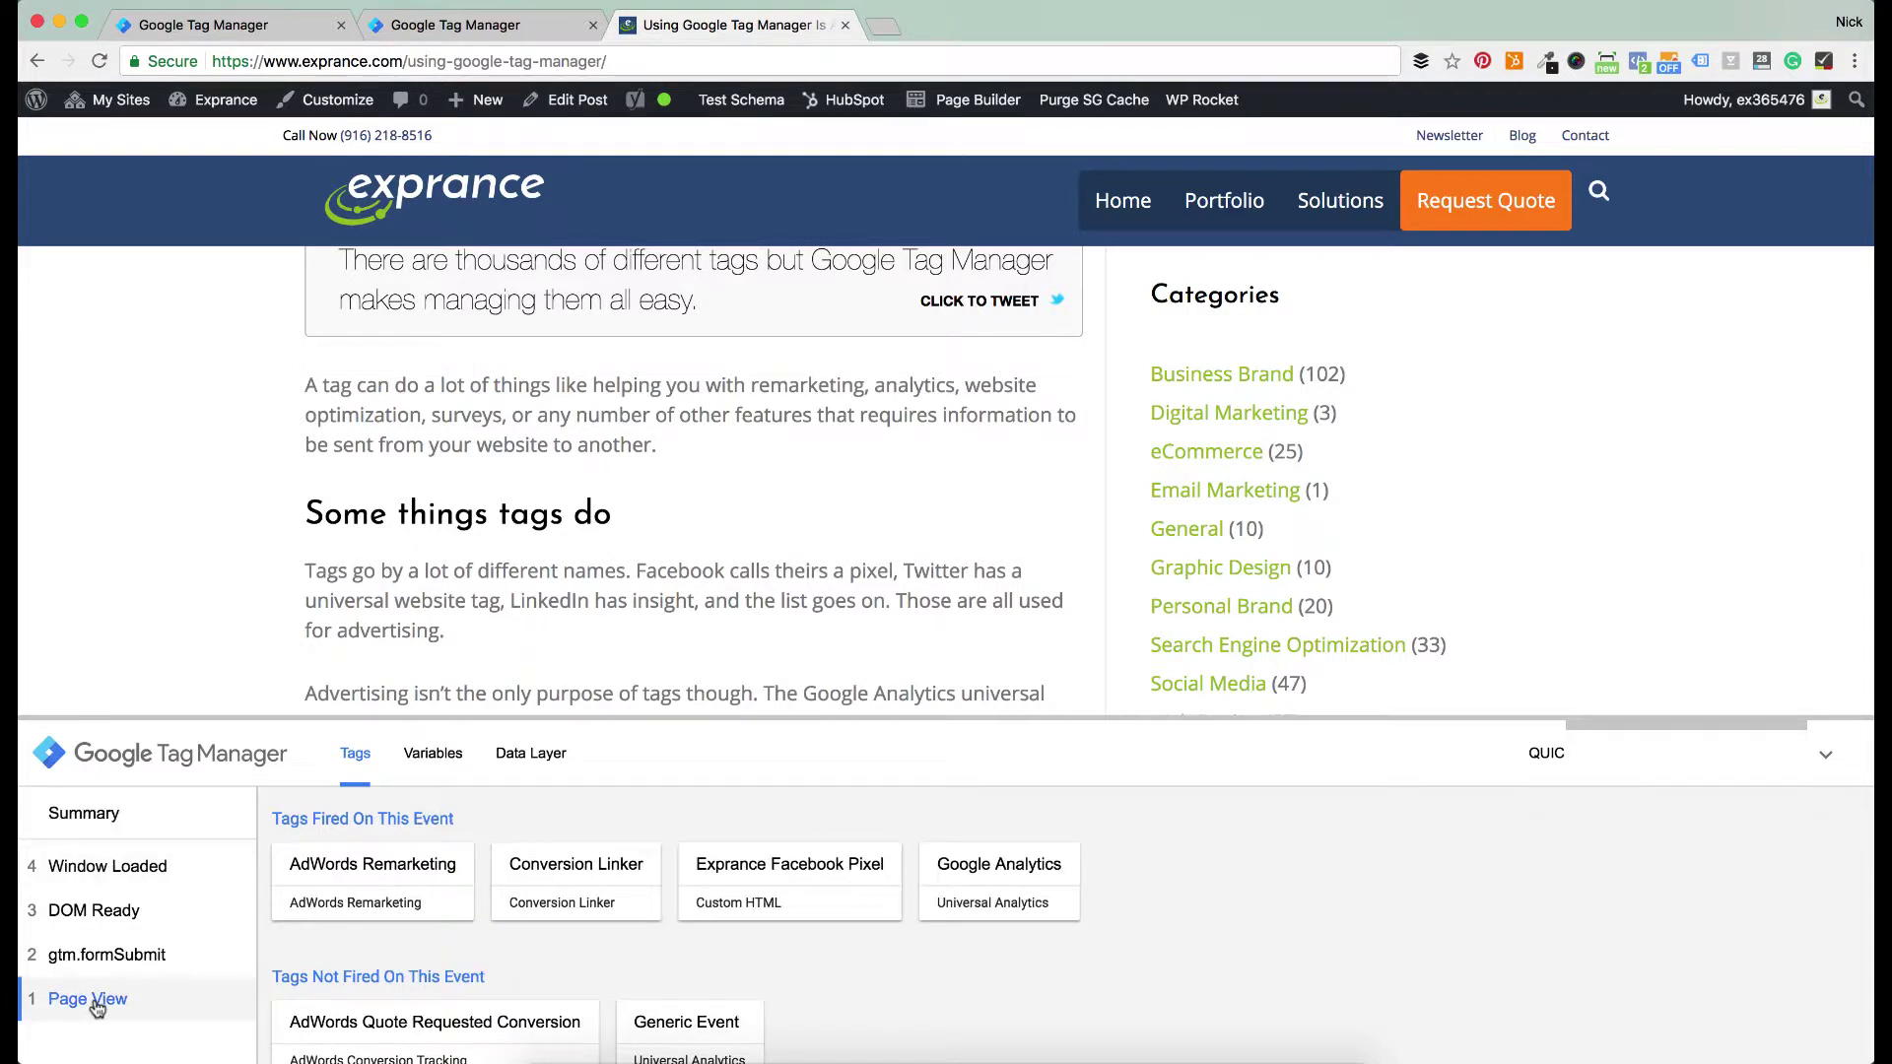
# Examine the tags for the gtm.formSubmit, DOM Ready and Window Loaded events, and view the summary's variables
pyautogui.click(117, 952)
pyautogui.click(119, 932)
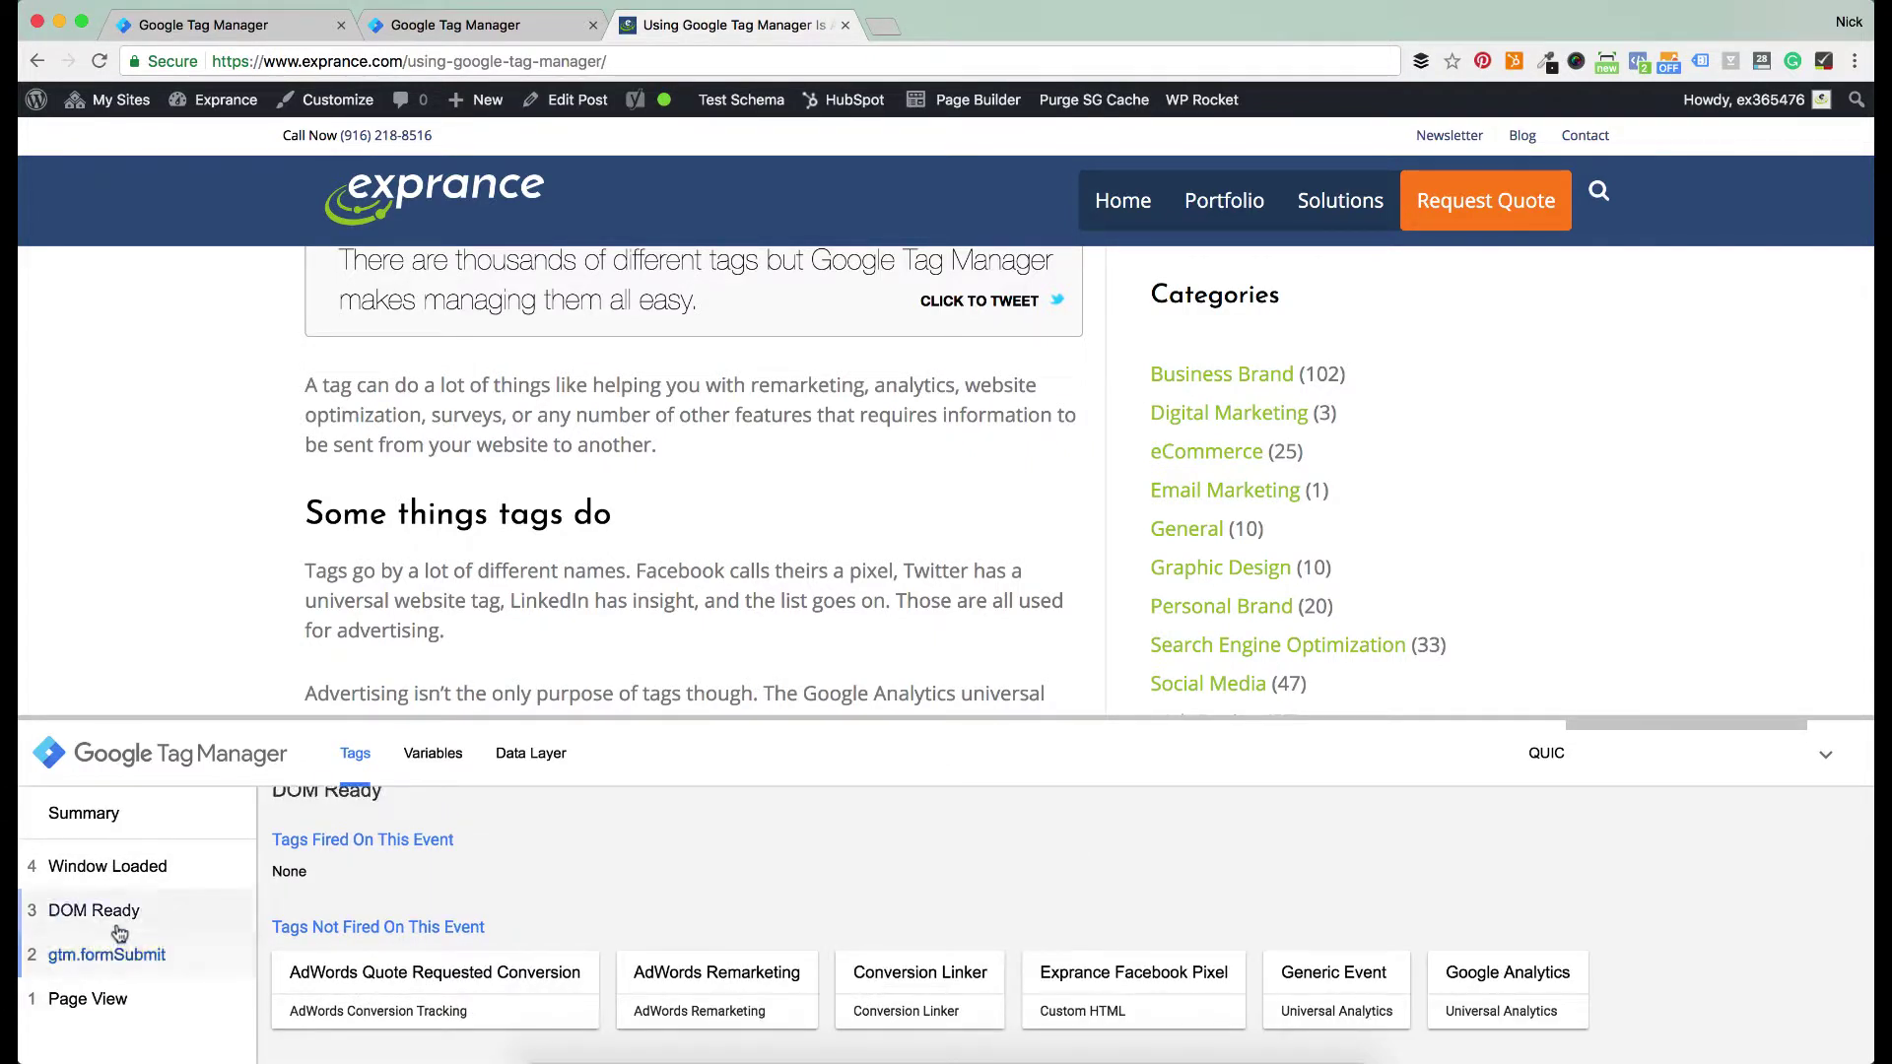
pyautogui.click(123, 867)
pyautogui.click(130, 818)
pyautogui.scroll(3, 552, 818)
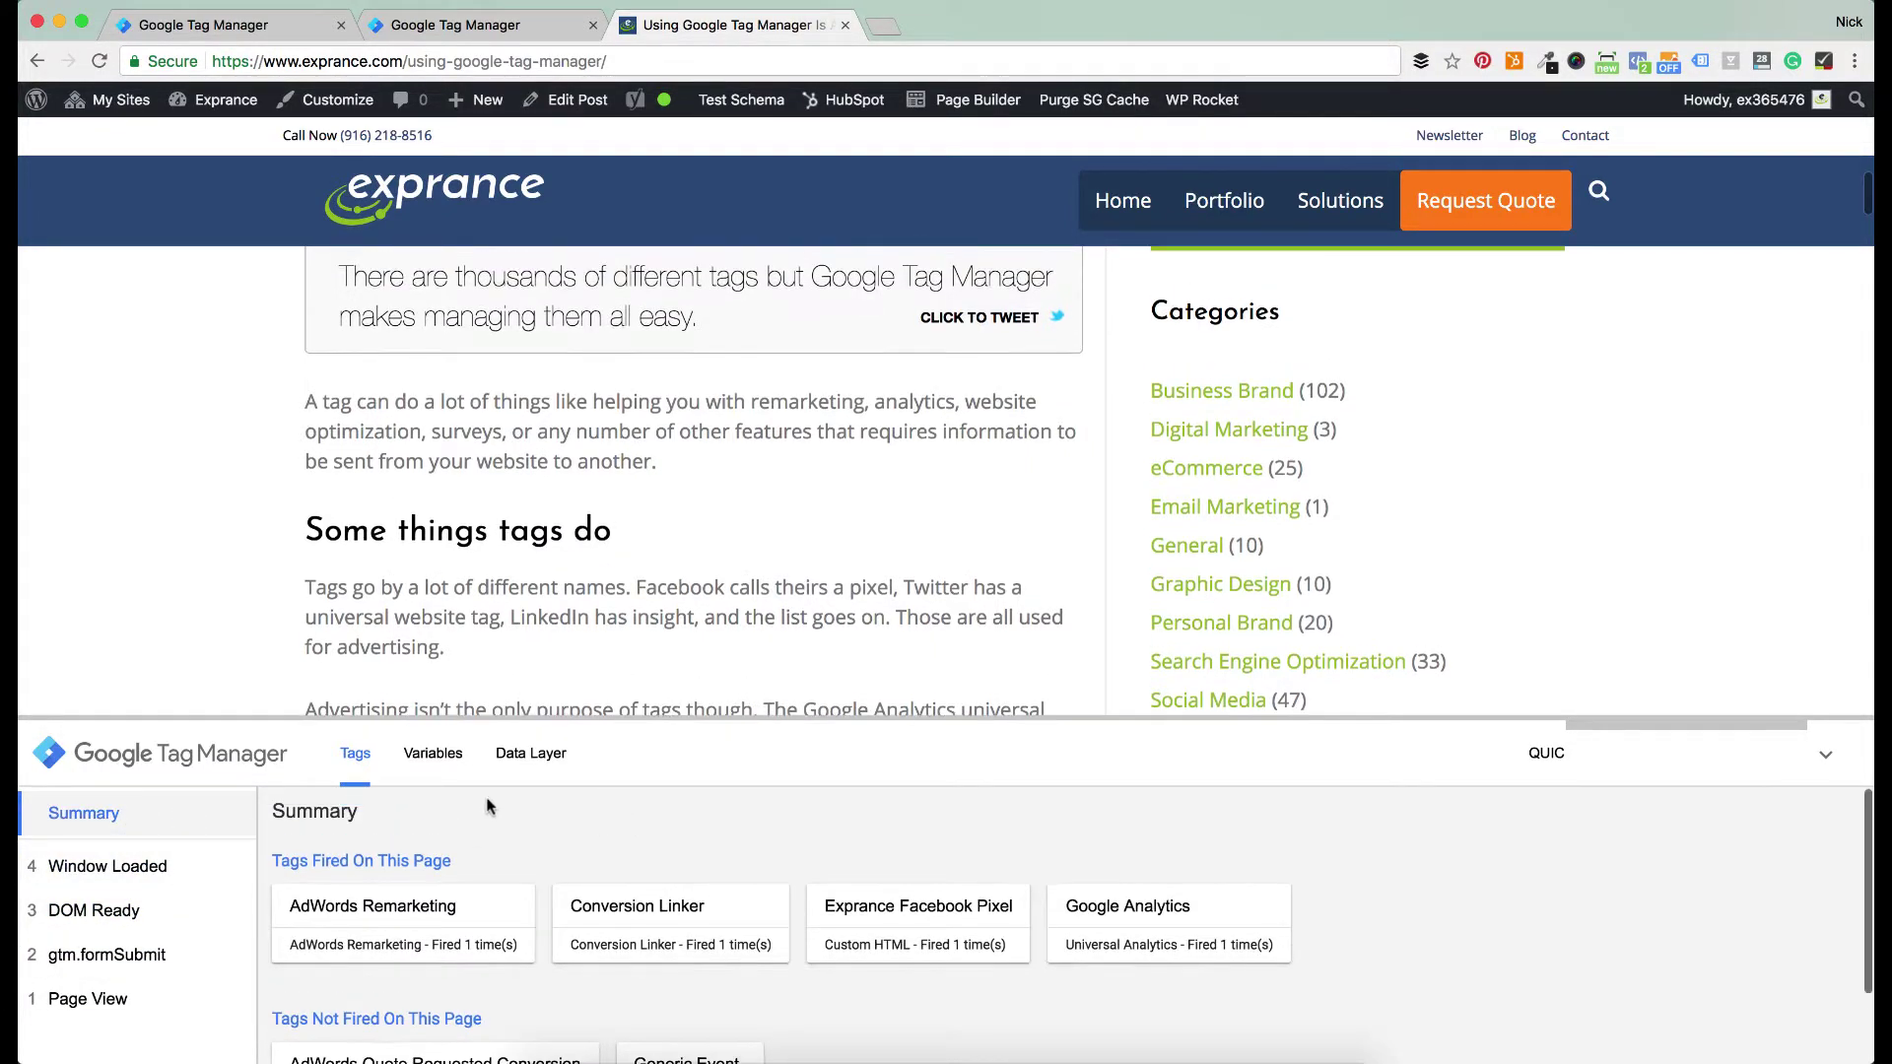
pyautogui.click(432, 755)
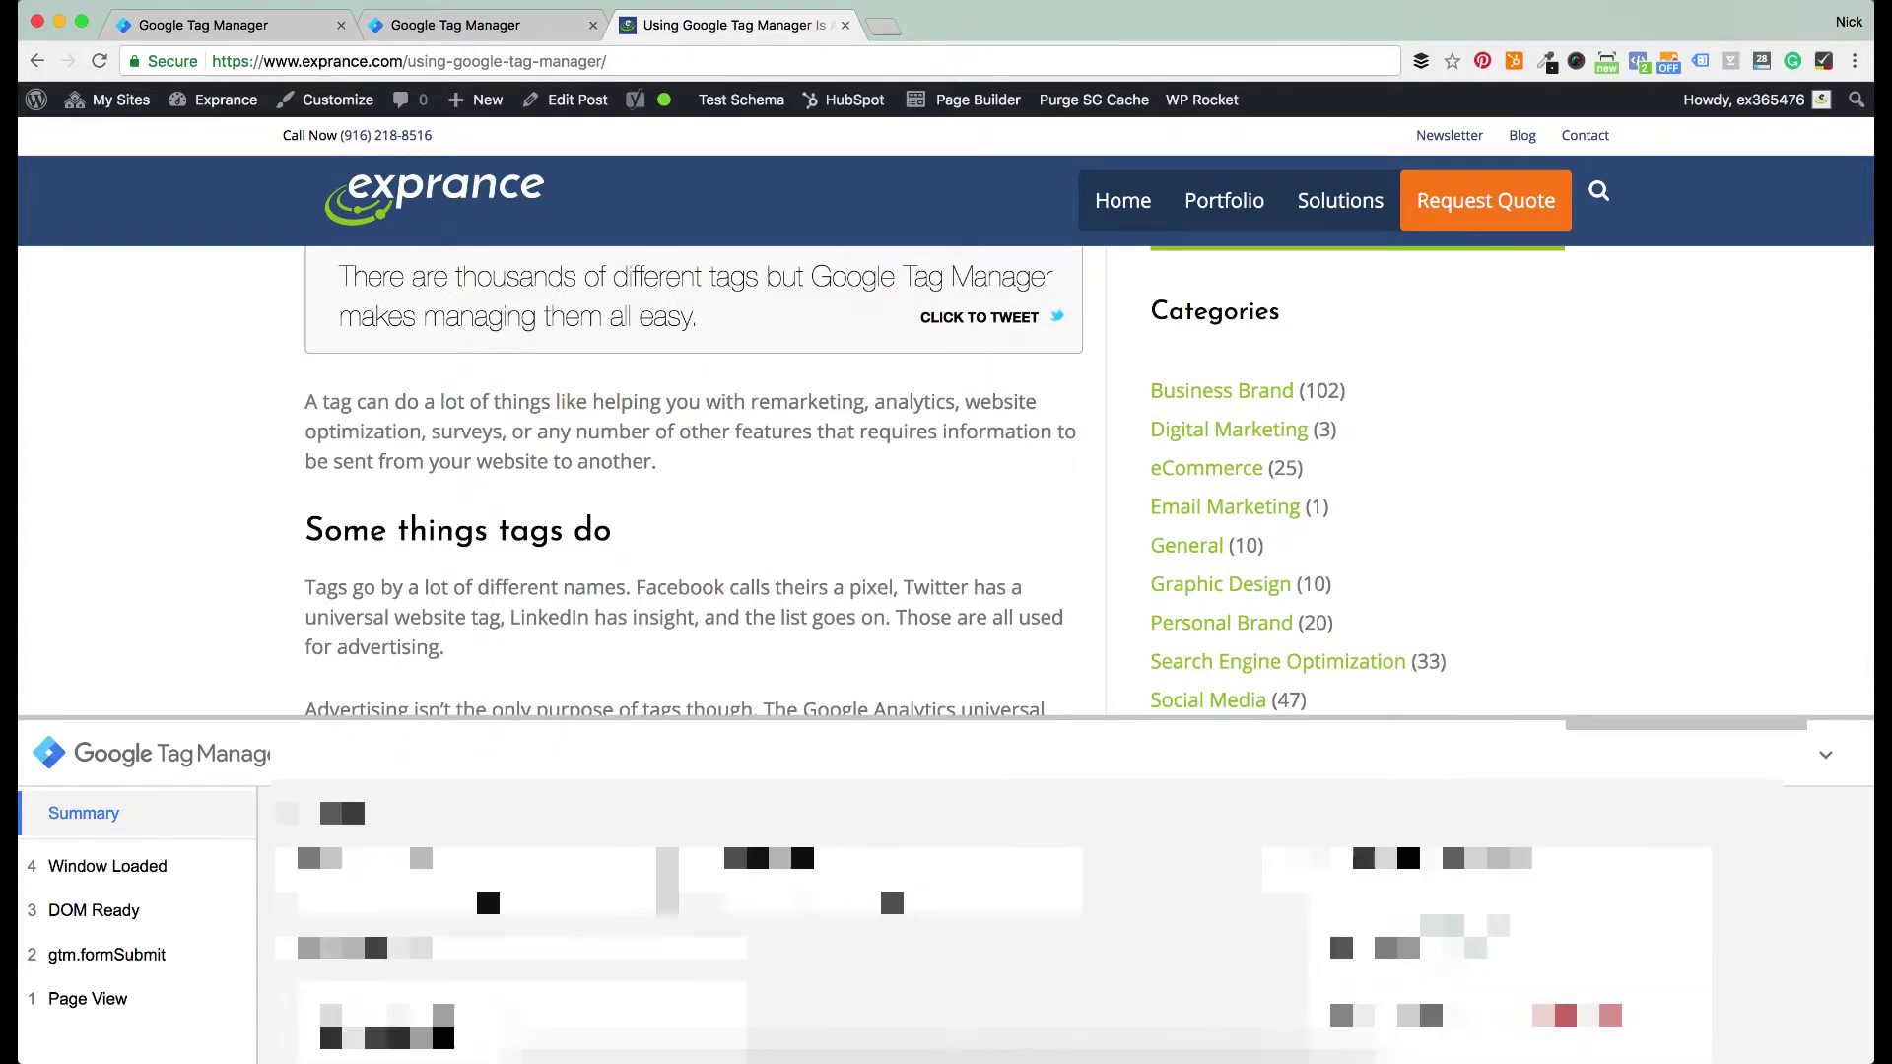
pyautogui.click(353, 767)
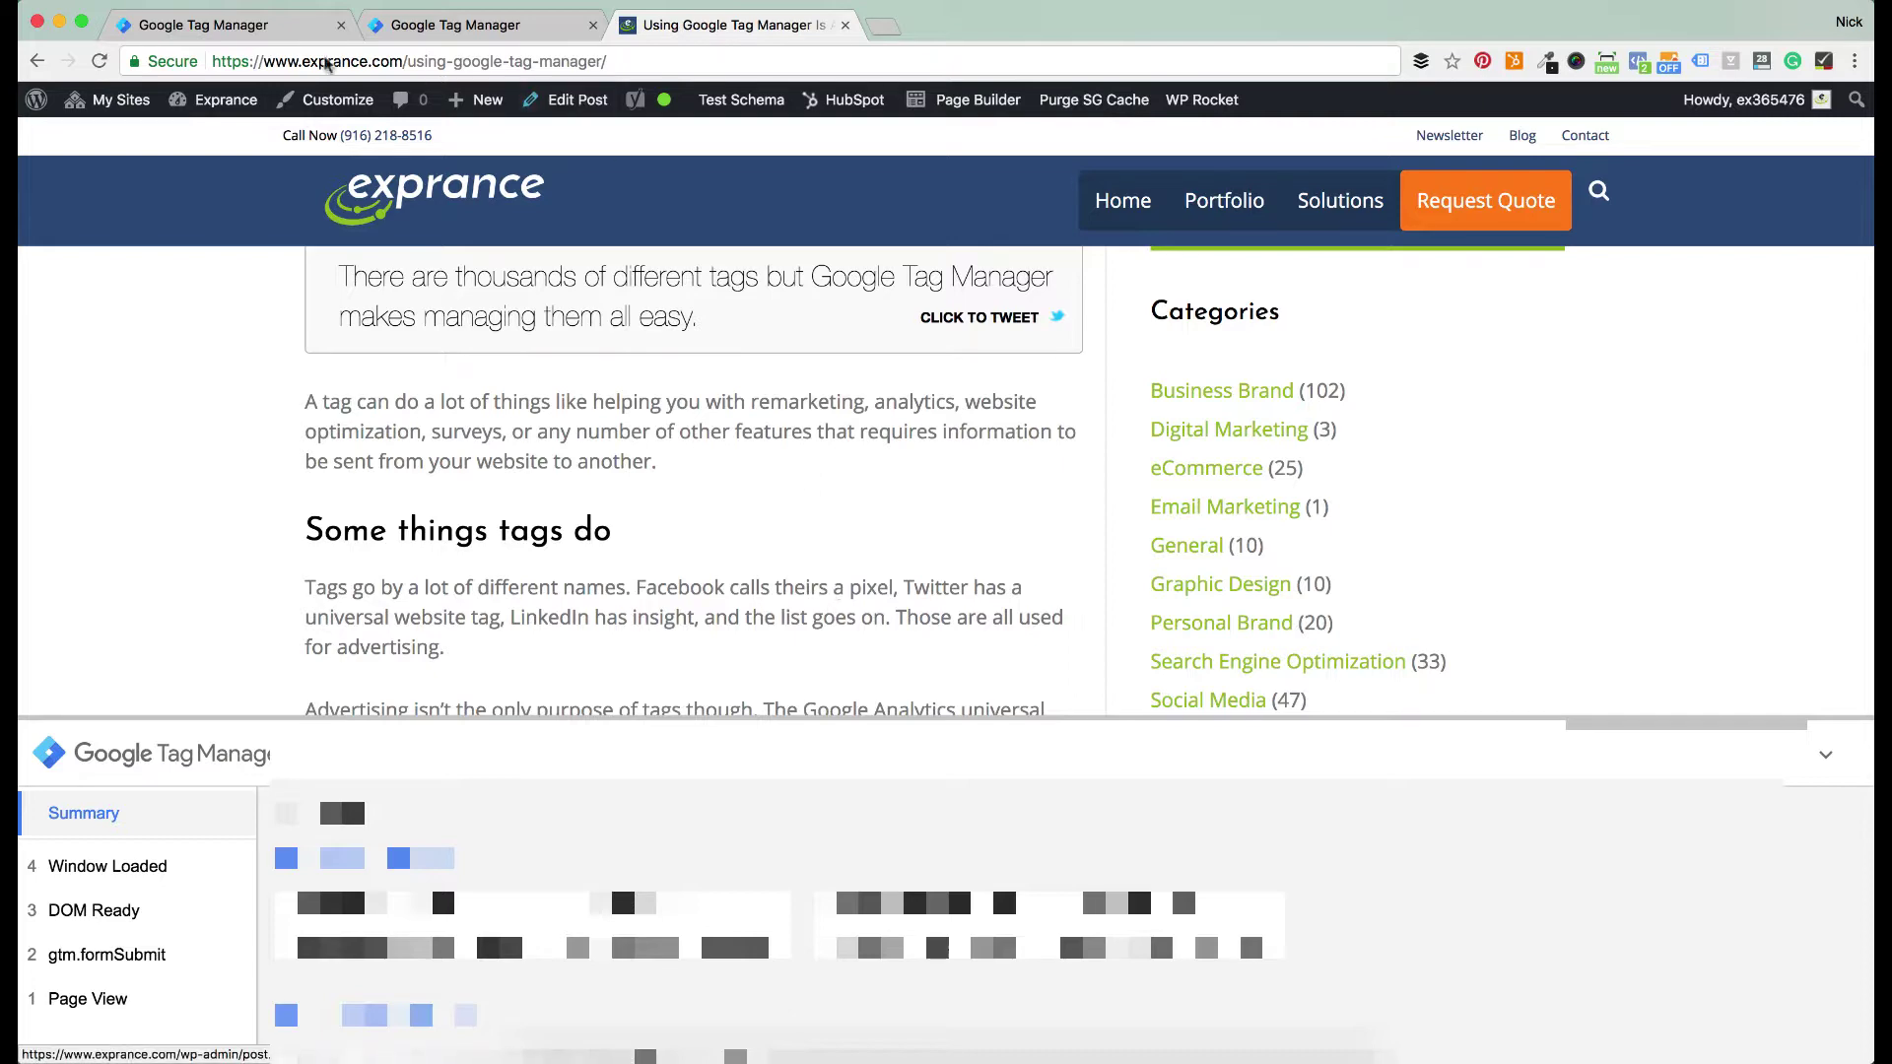
# Leave preview mode for the exprance.com workspace and reload the article page to check the debug pane
pyautogui.click(279, 40)
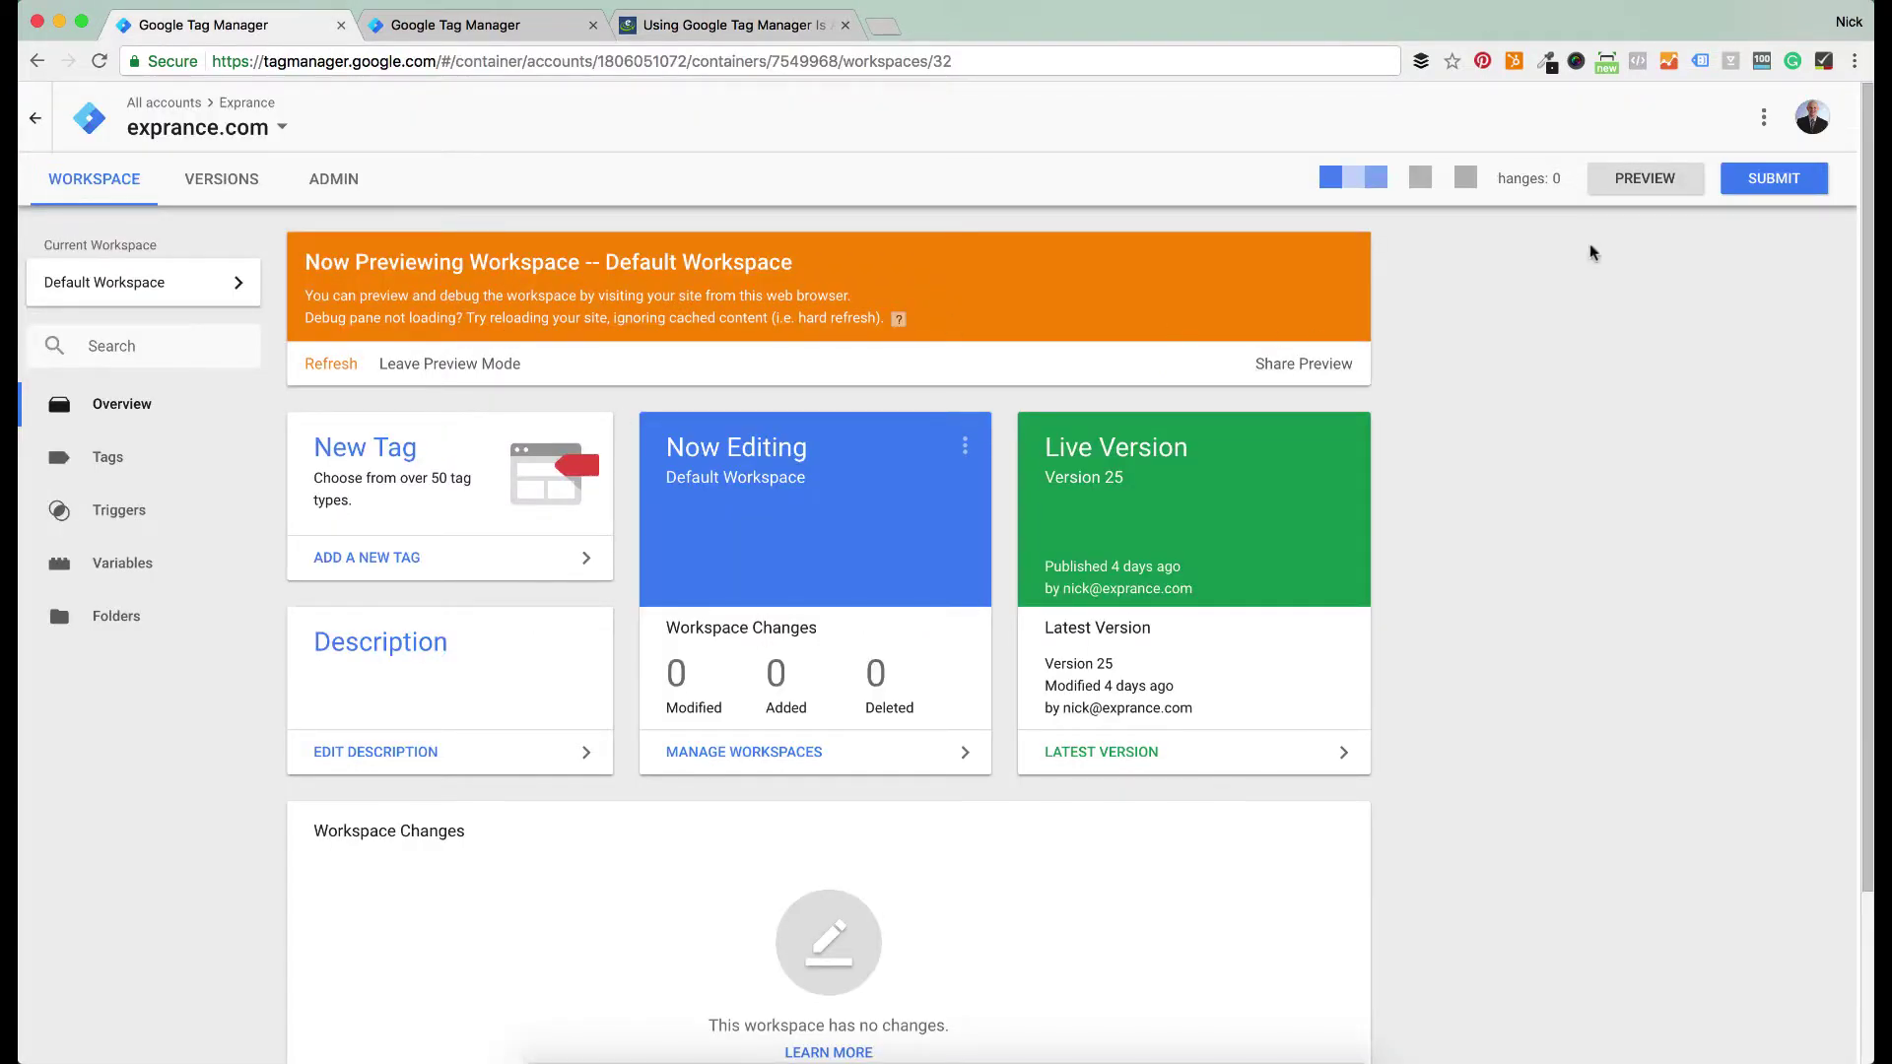
pyautogui.click(444, 366)
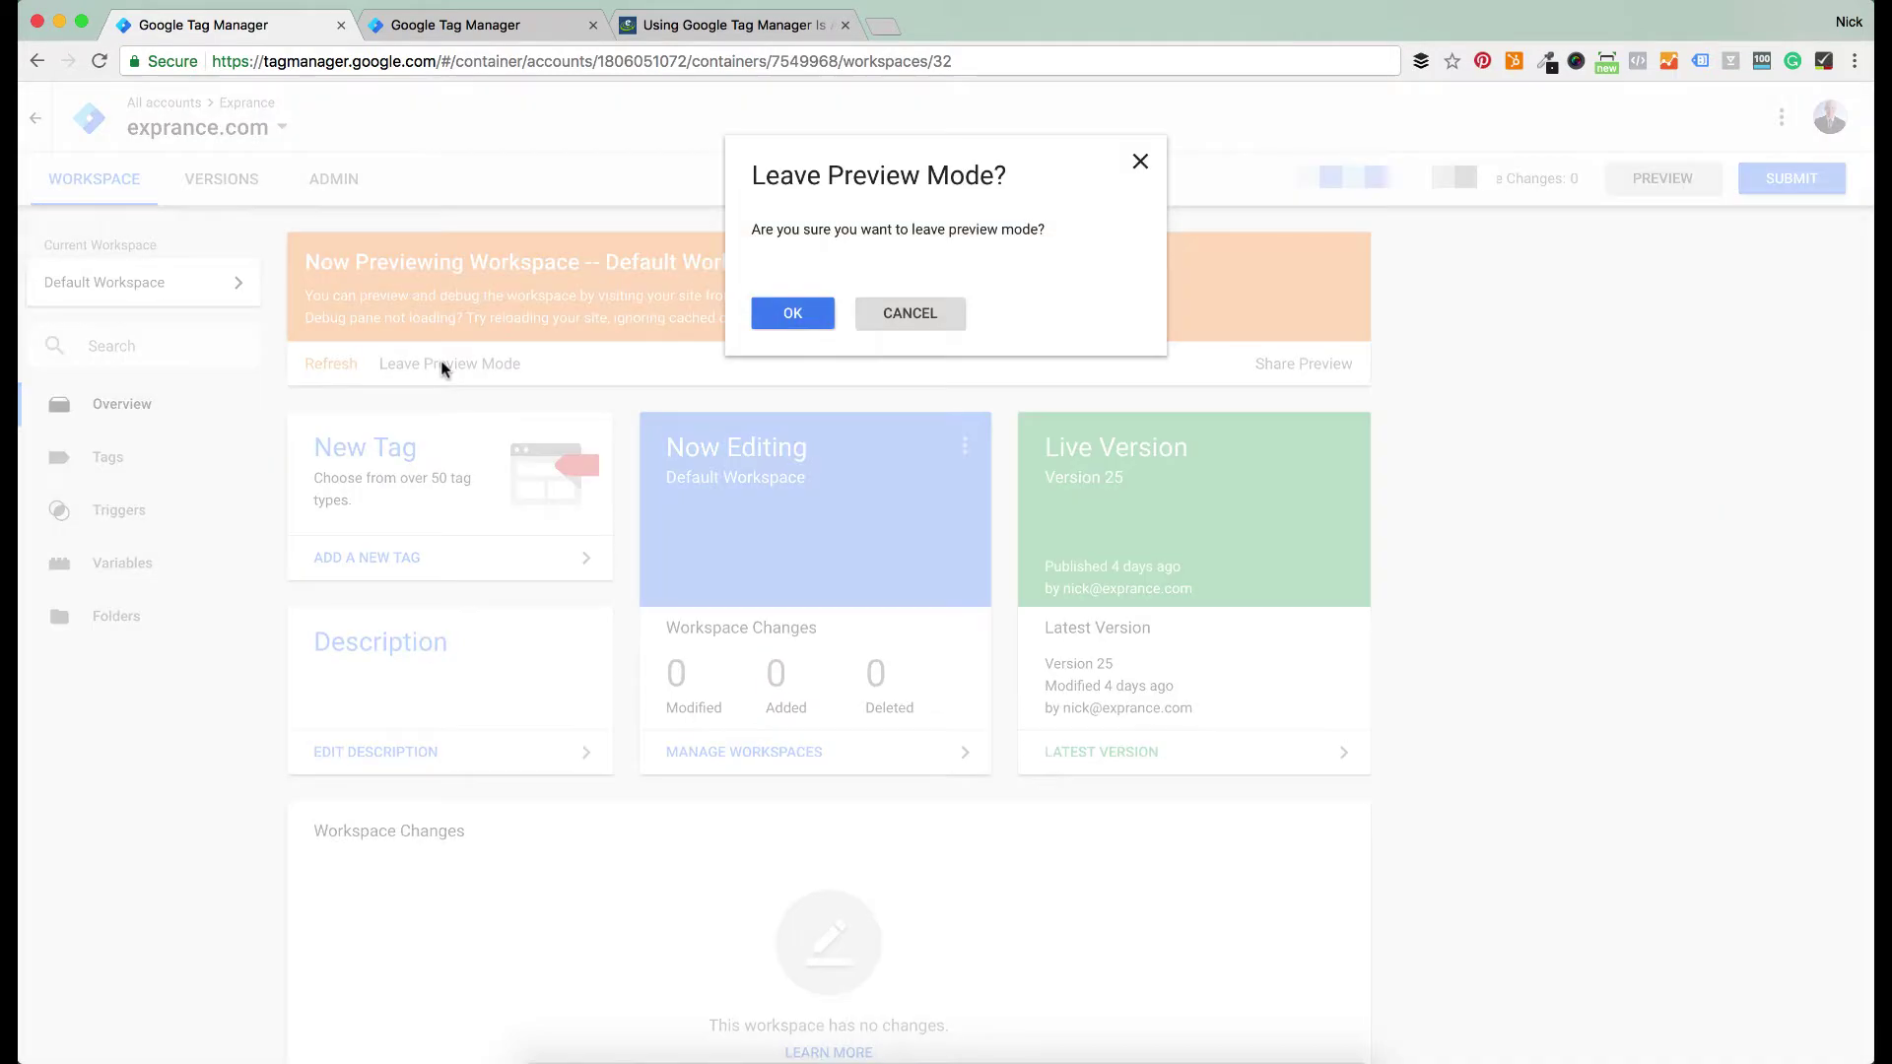
pyautogui.click(804, 318)
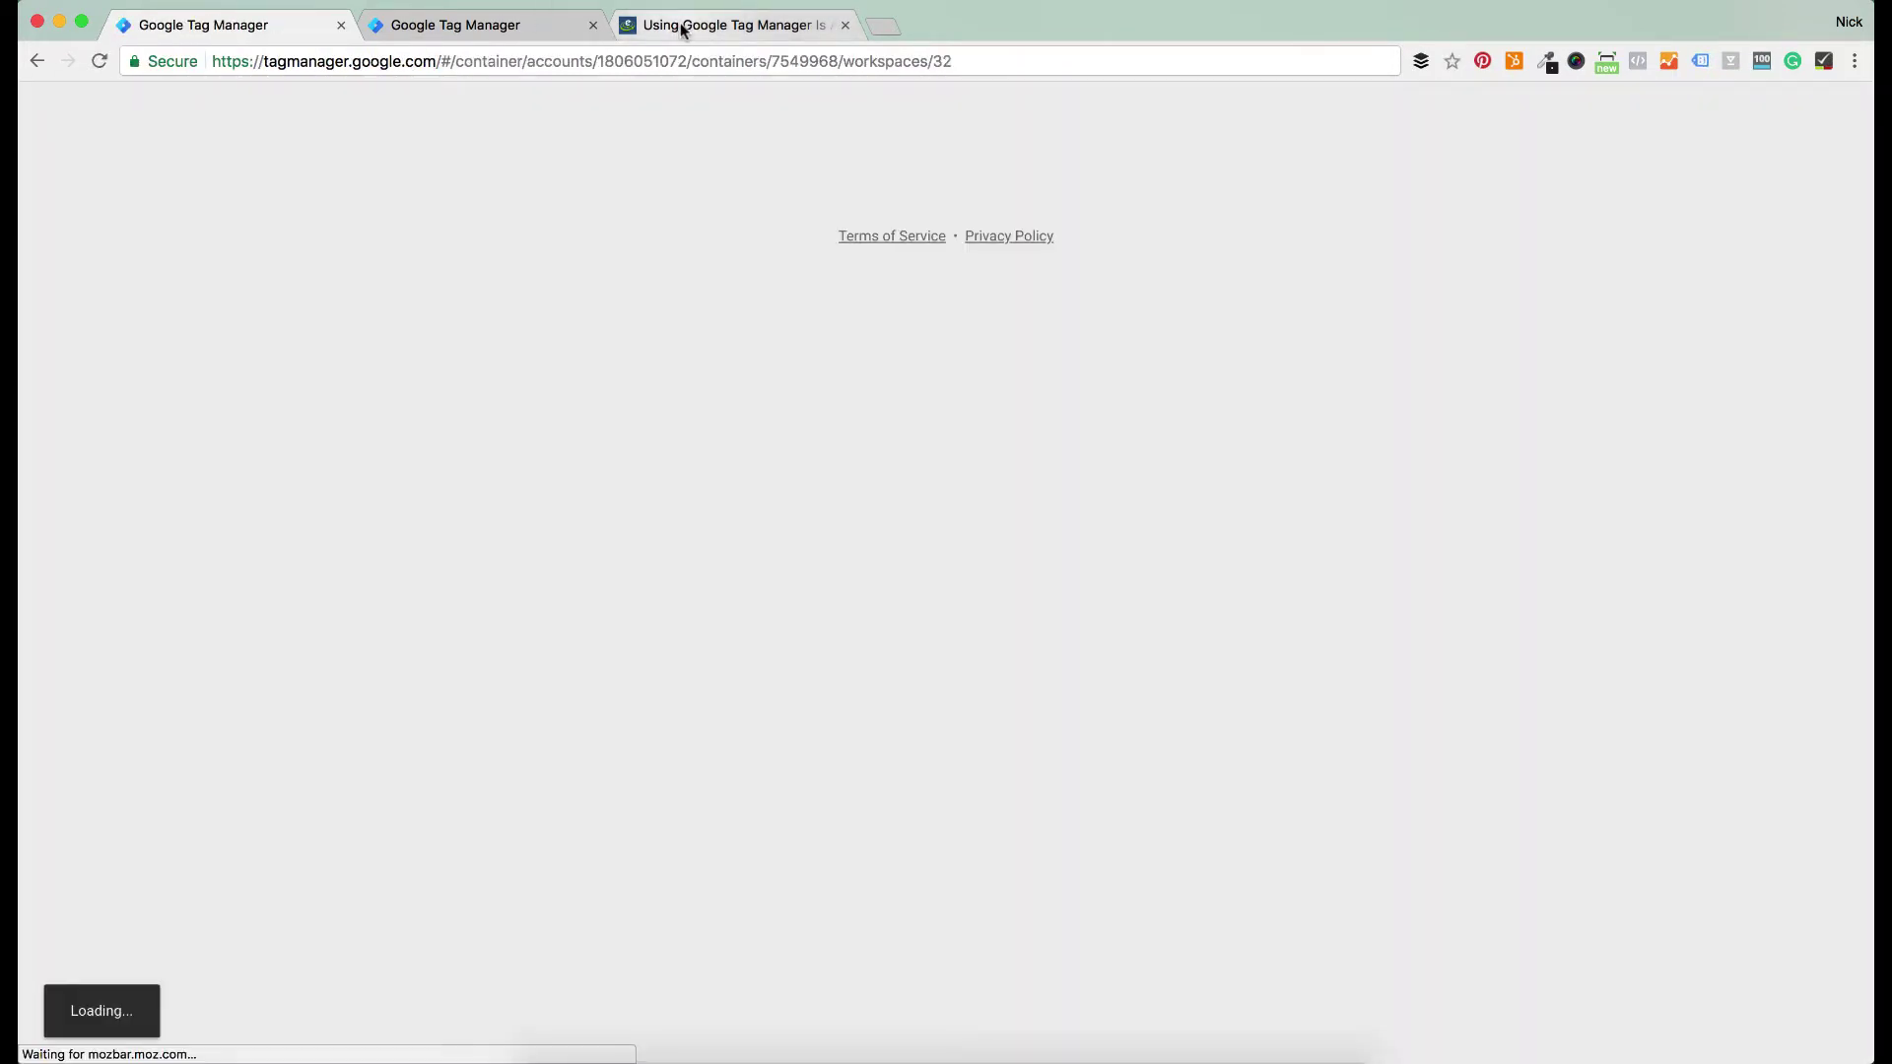
pyautogui.click(684, 25)
pyautogui.click(100, 61)
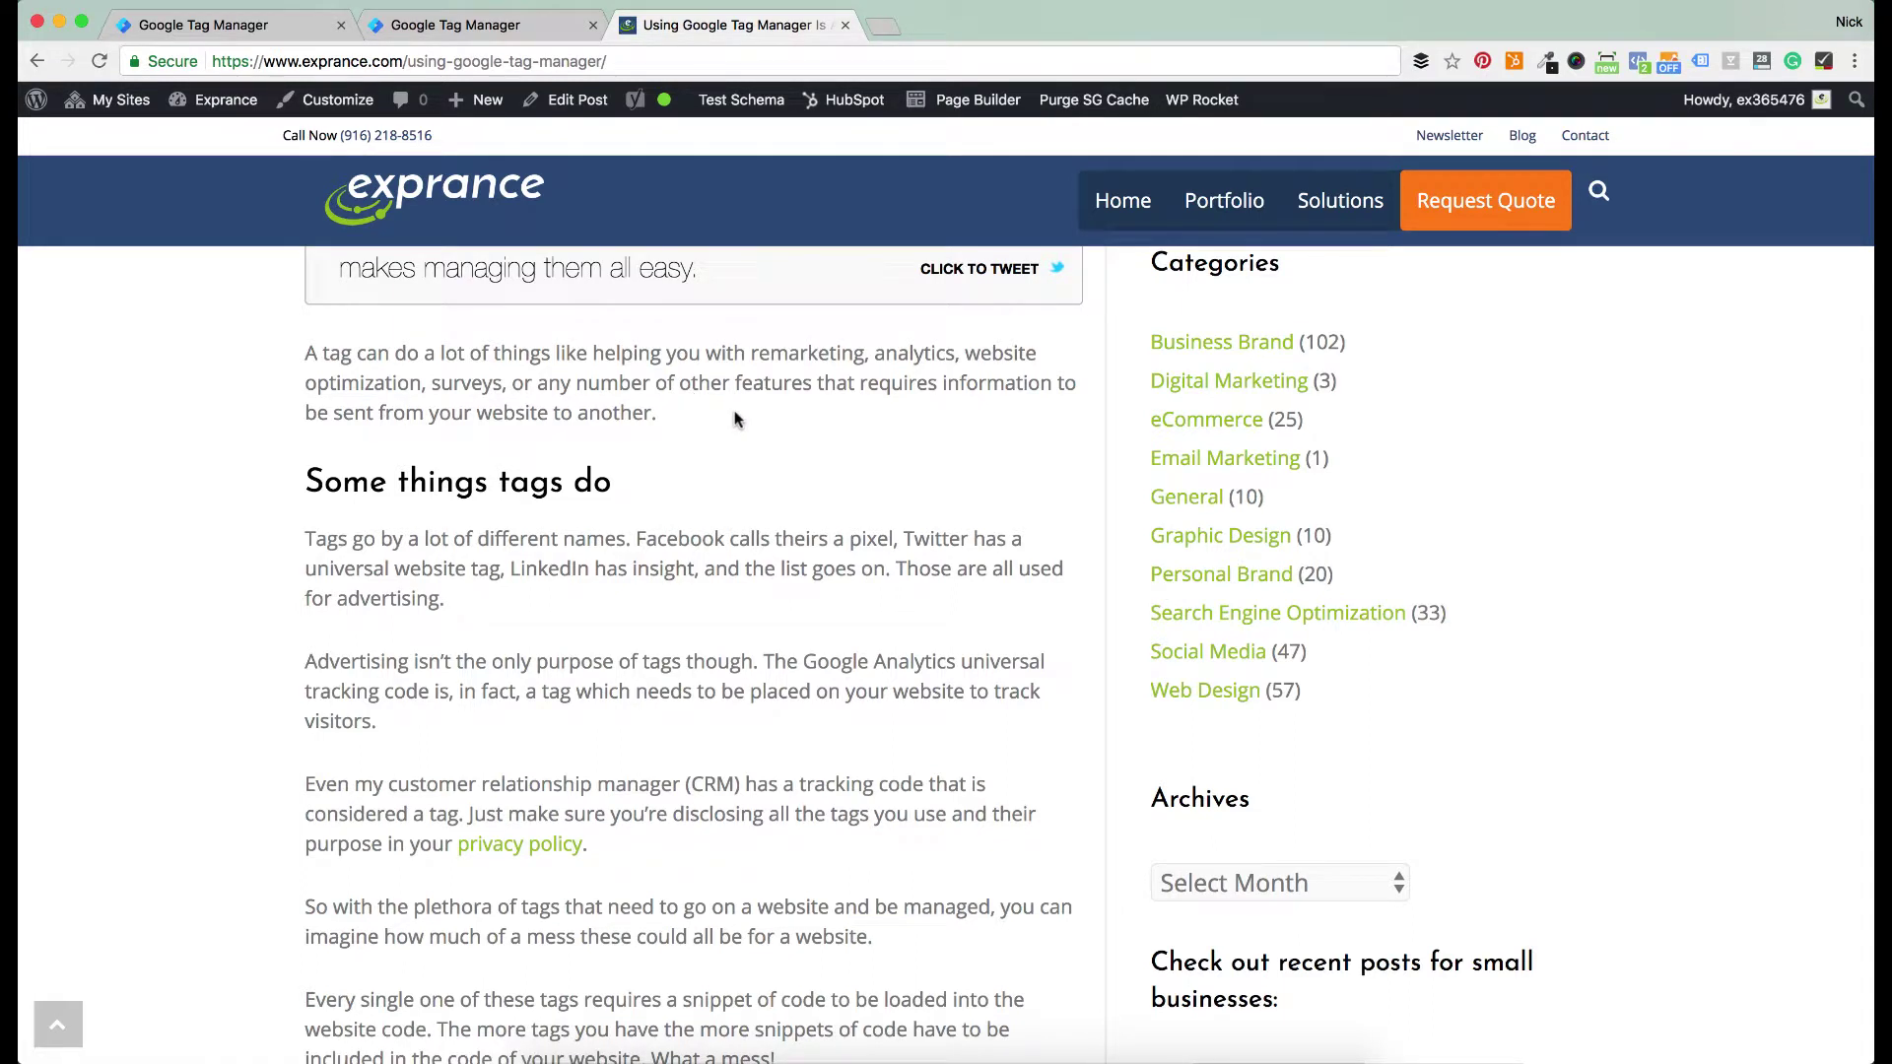
# Return to the testingone.com container and review the changes listed in its workspace overview
pyautogui.click(203, 25)
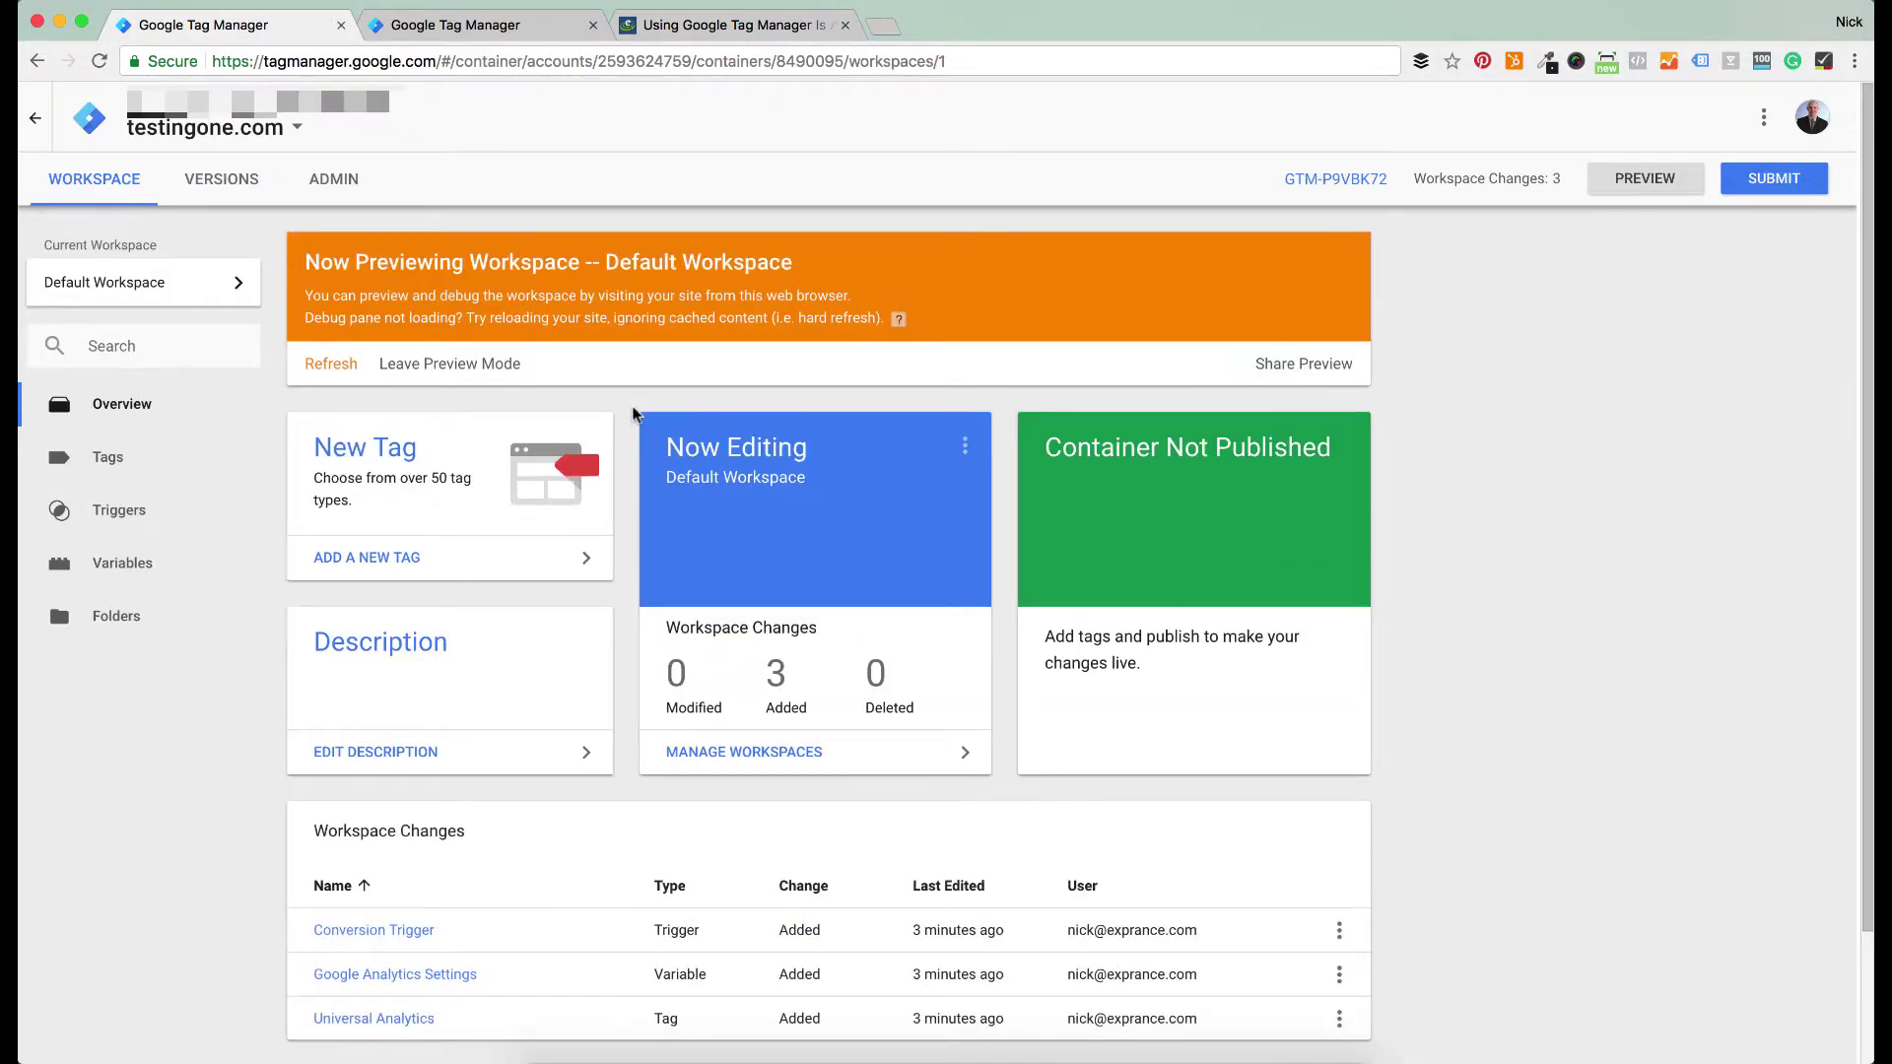
pyautogui.scroll(-2, 634, 412)
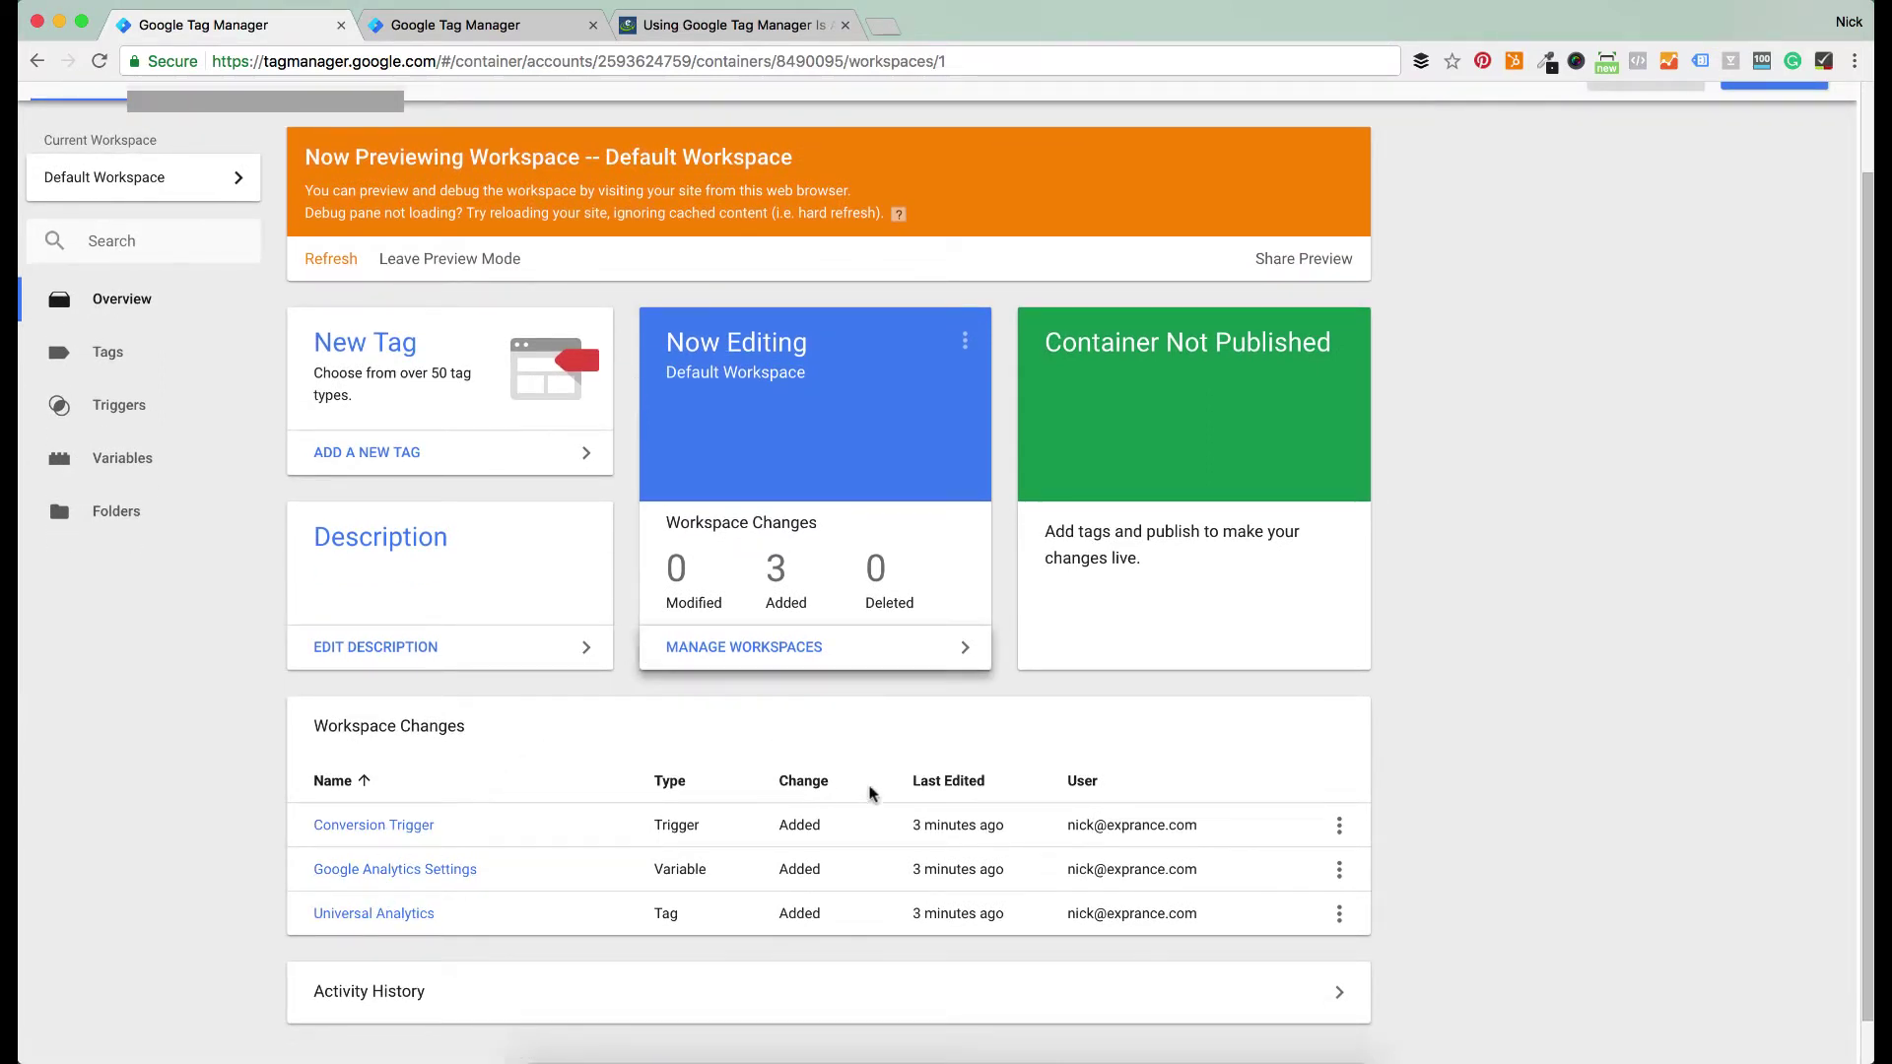
pyautogui.scroll(3, 655, 468)
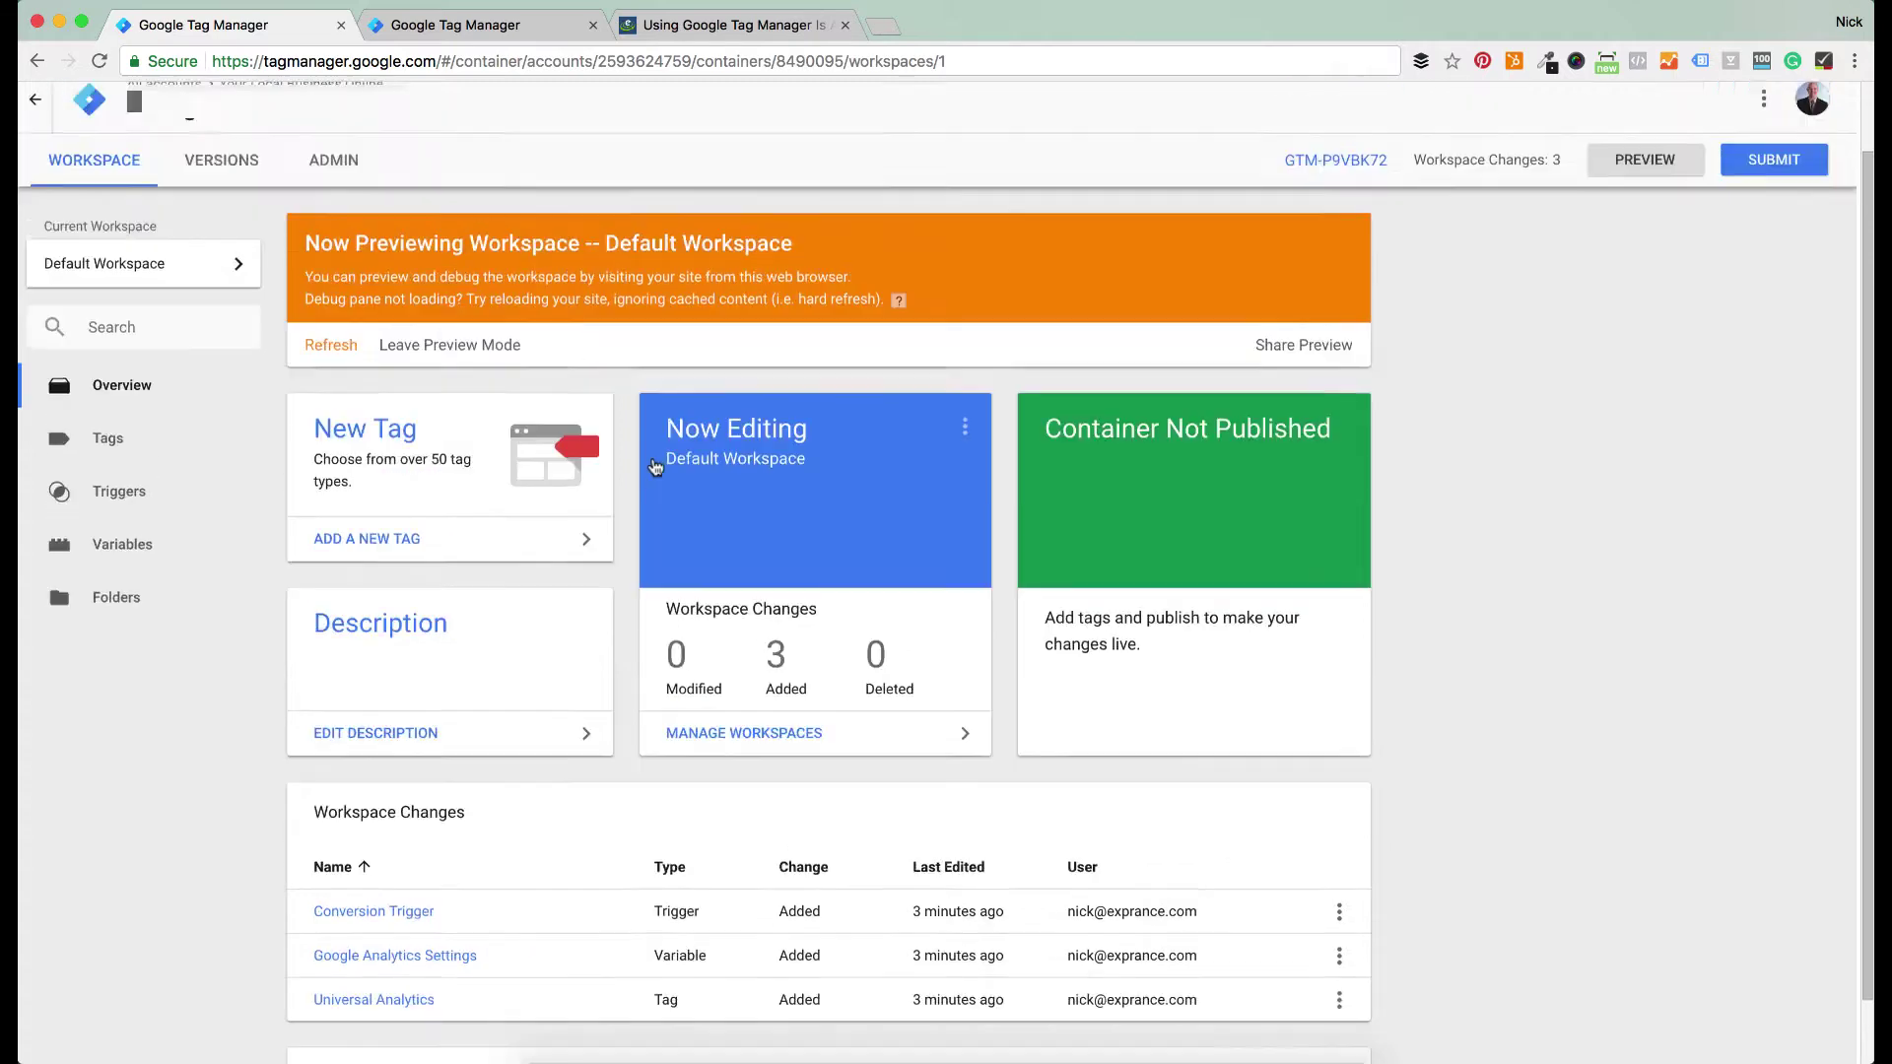
# Review the workspace changes and open the additional actions for Conversion Trigger in the testingone.com overview
pyautogui.scroll(-1, 696, 498)
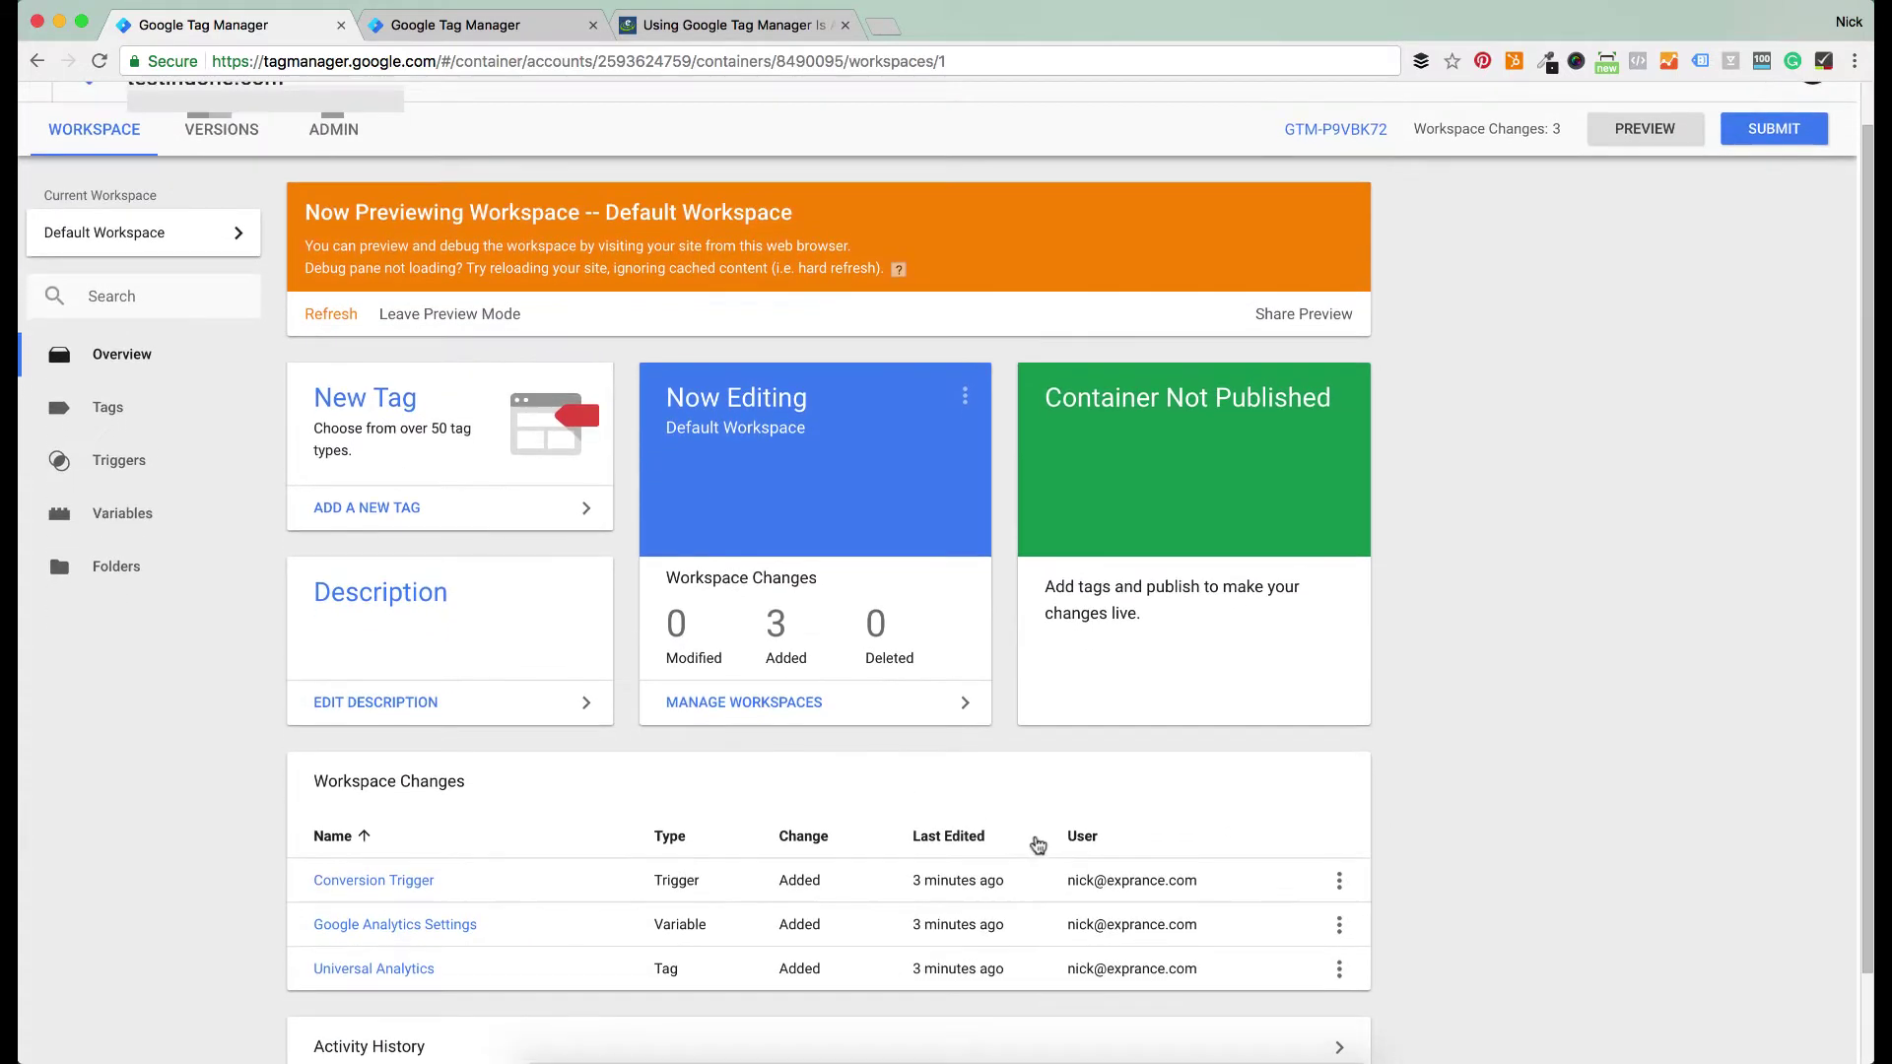
pyautogui.click(1339, 879)
pyautogui.scroll(1, 862, 401)
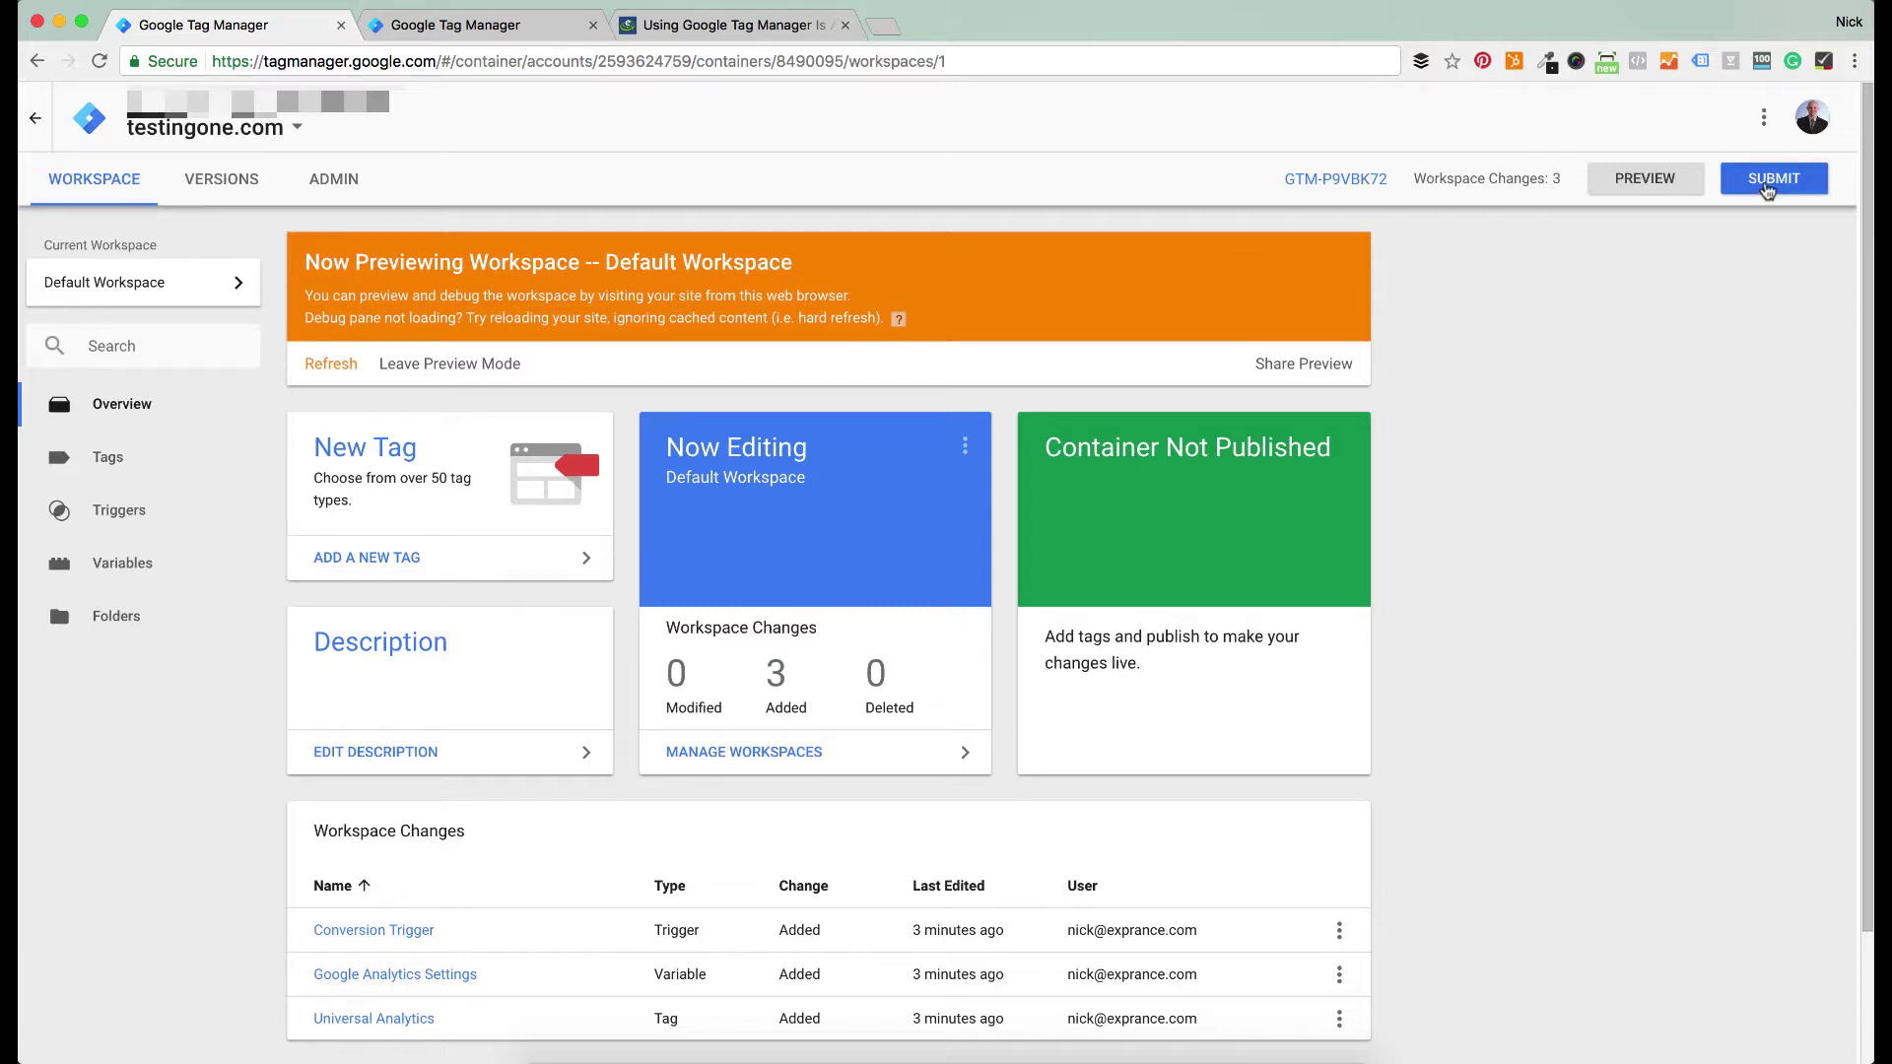
# Submit and publish the testingone.com workspace changes to the Live environment, skipping the version name and description
pyautogui.click(1768, 187)
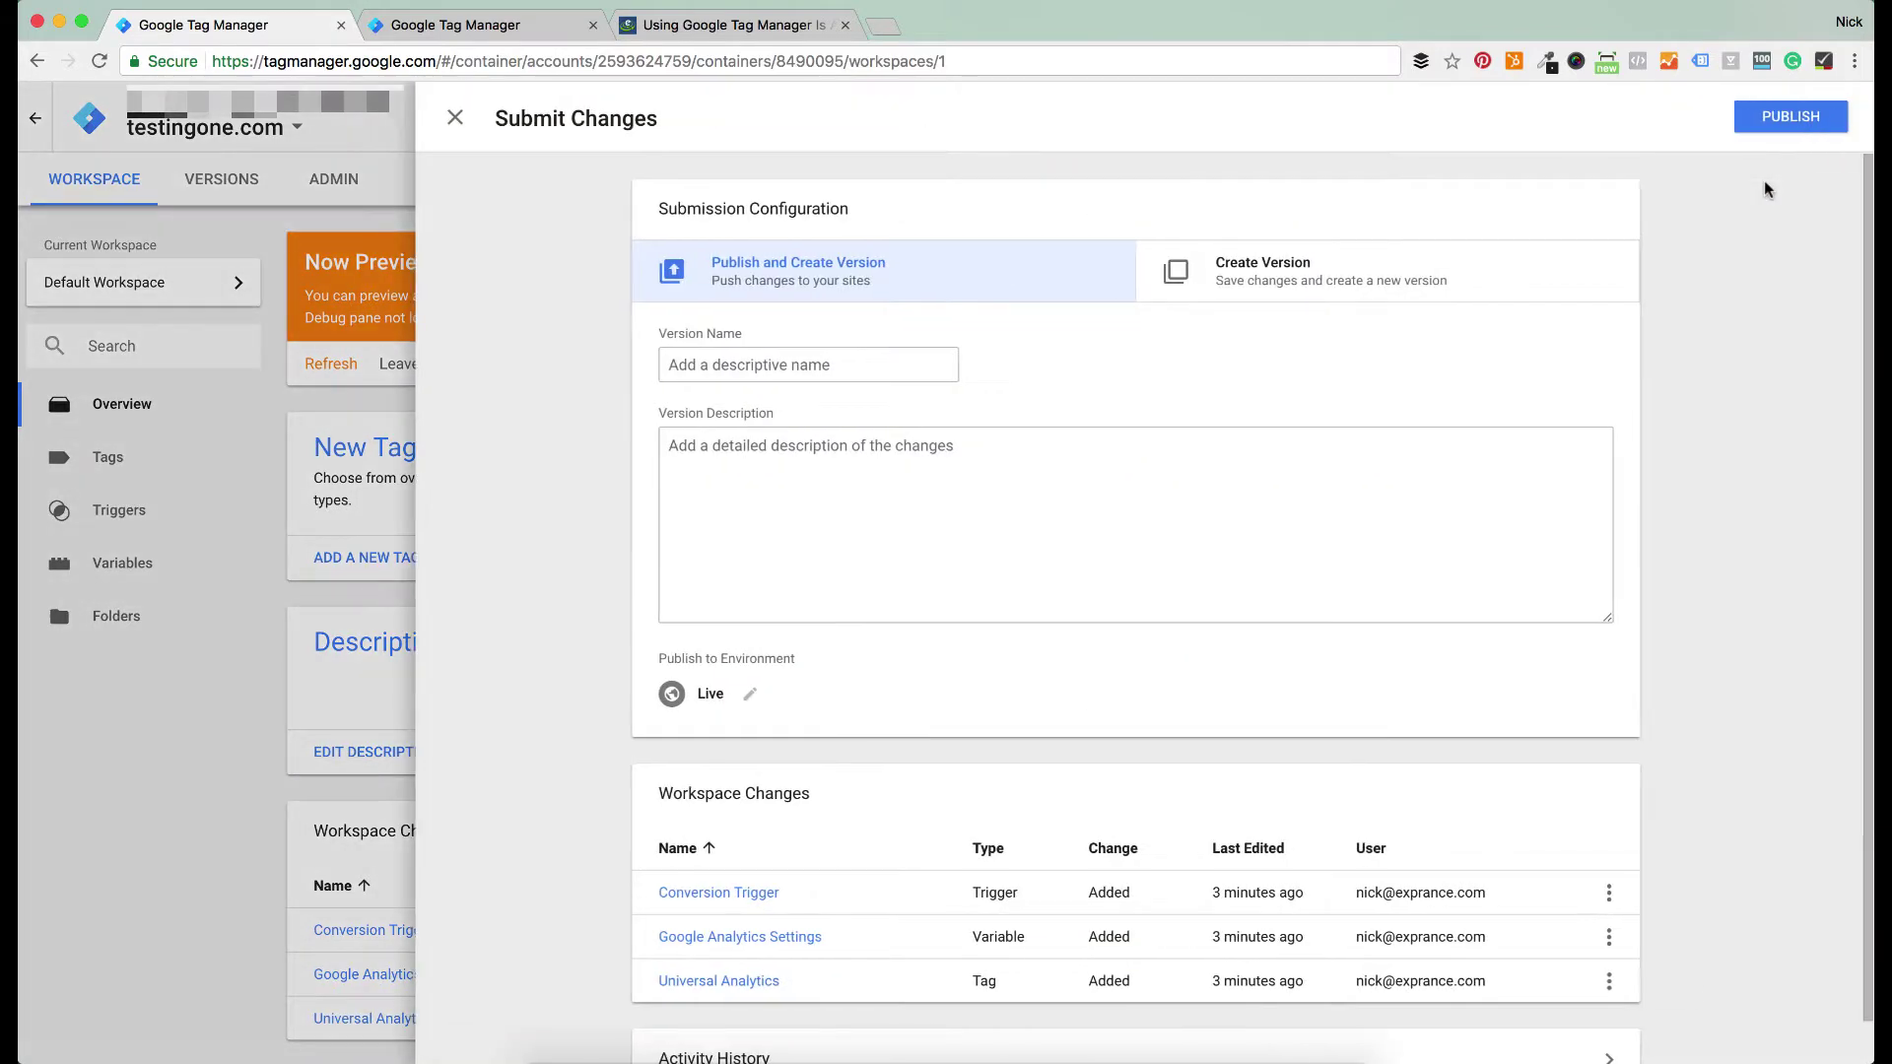
pyautogui.click(730, 368)
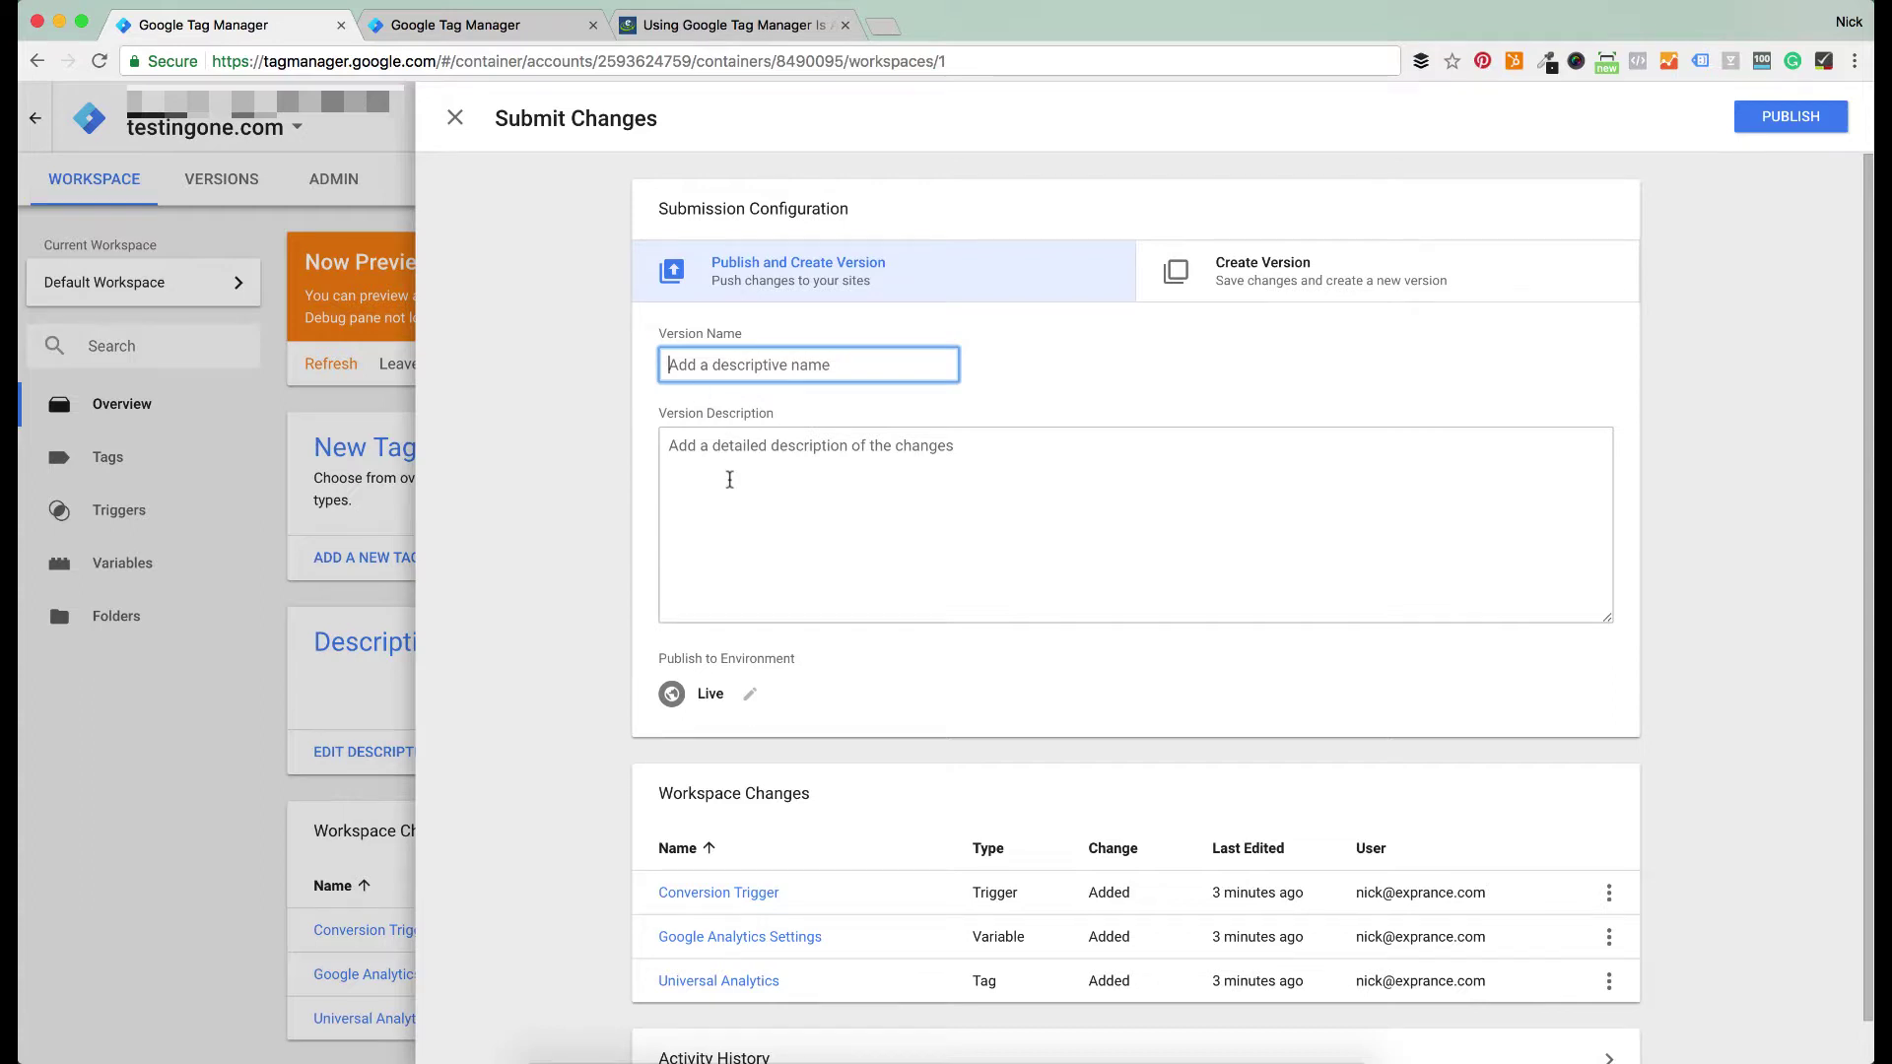
pyautogui.click(729, 480)
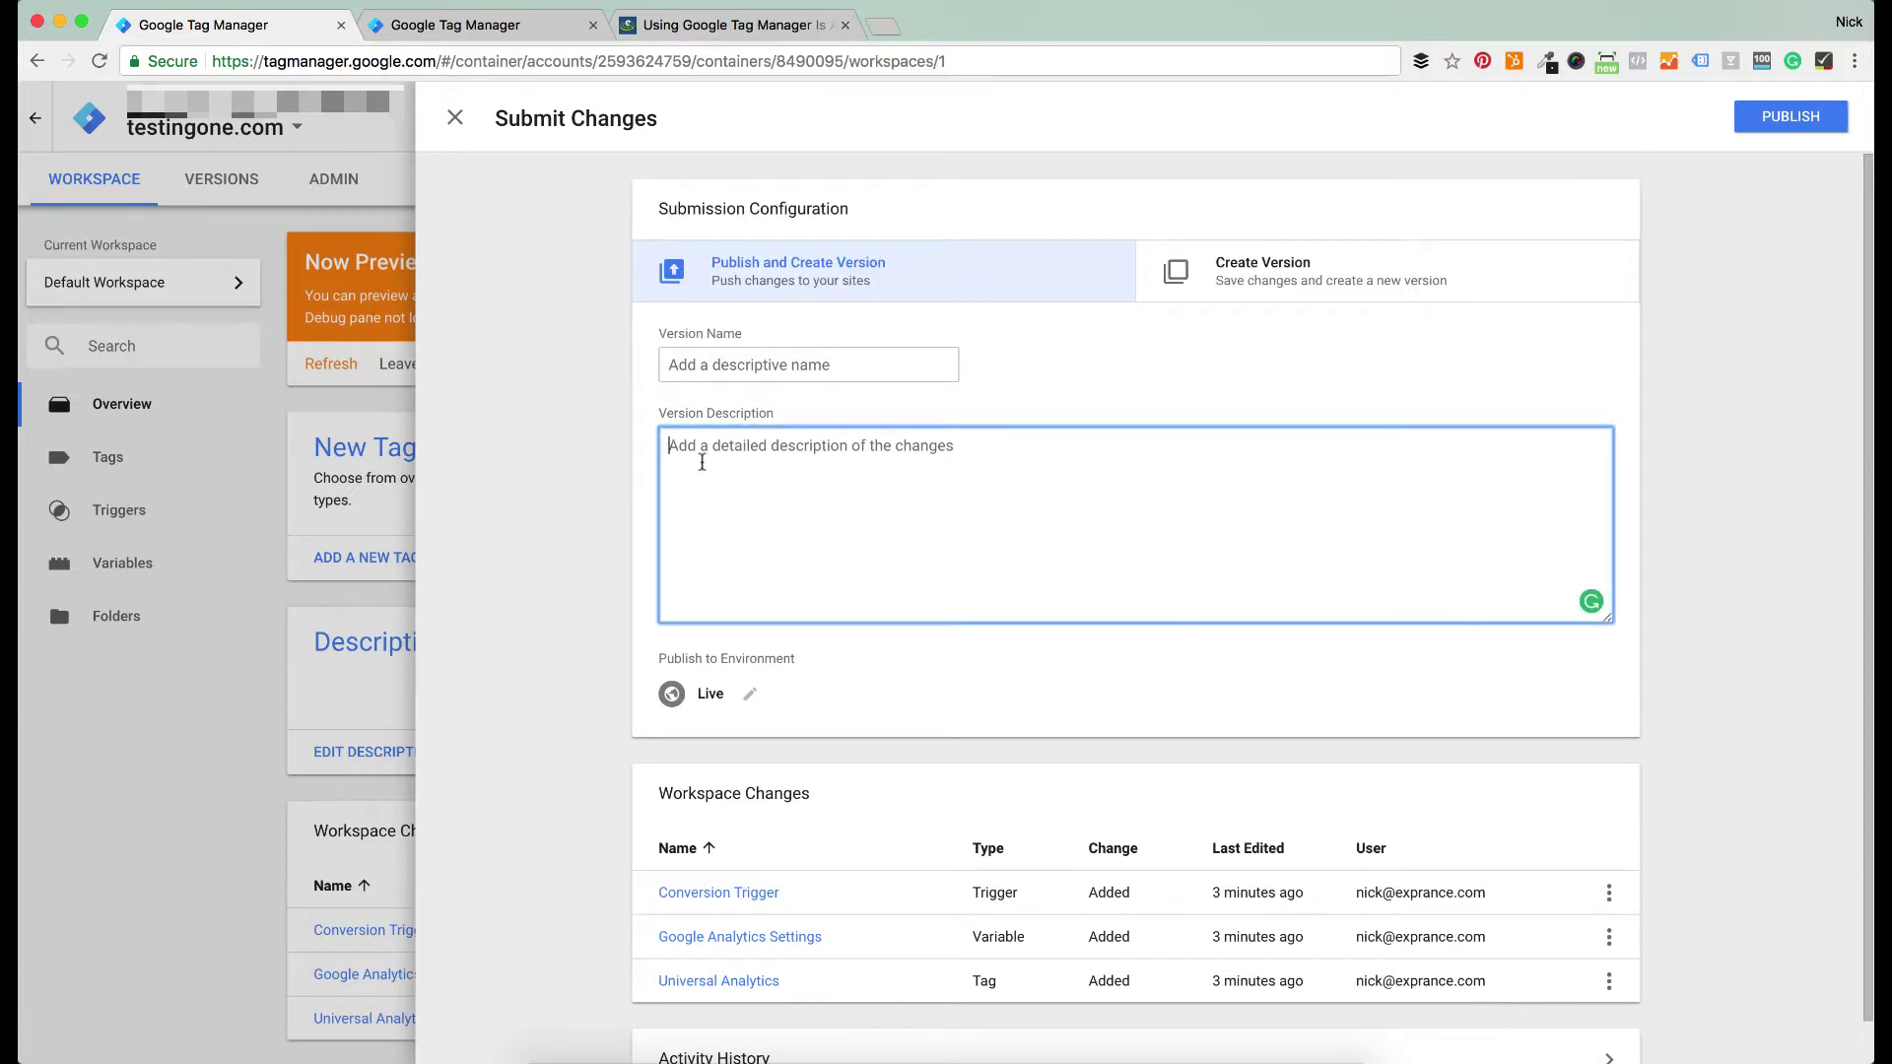
pyautogui.click(631, 490)
pyautogui.scroll(-1, 631, 490)
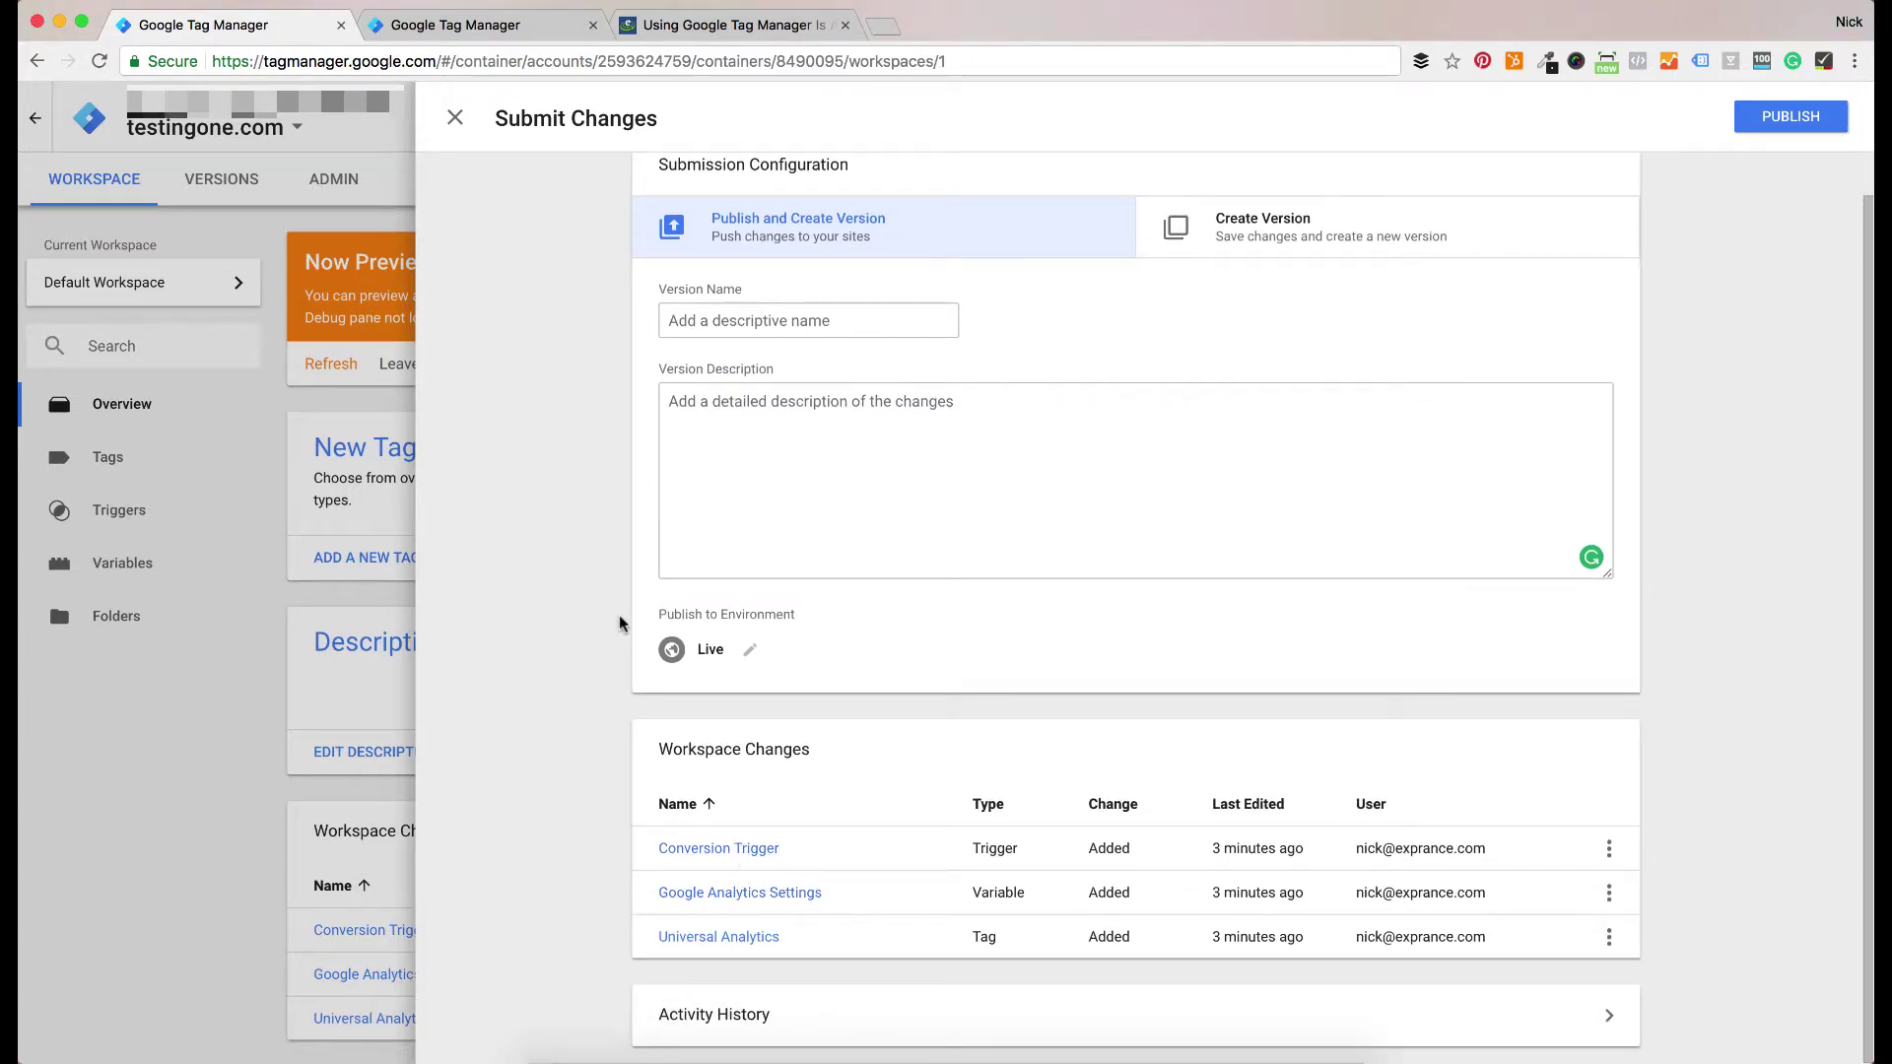
pyautogui.scroll(1, 624, 506)
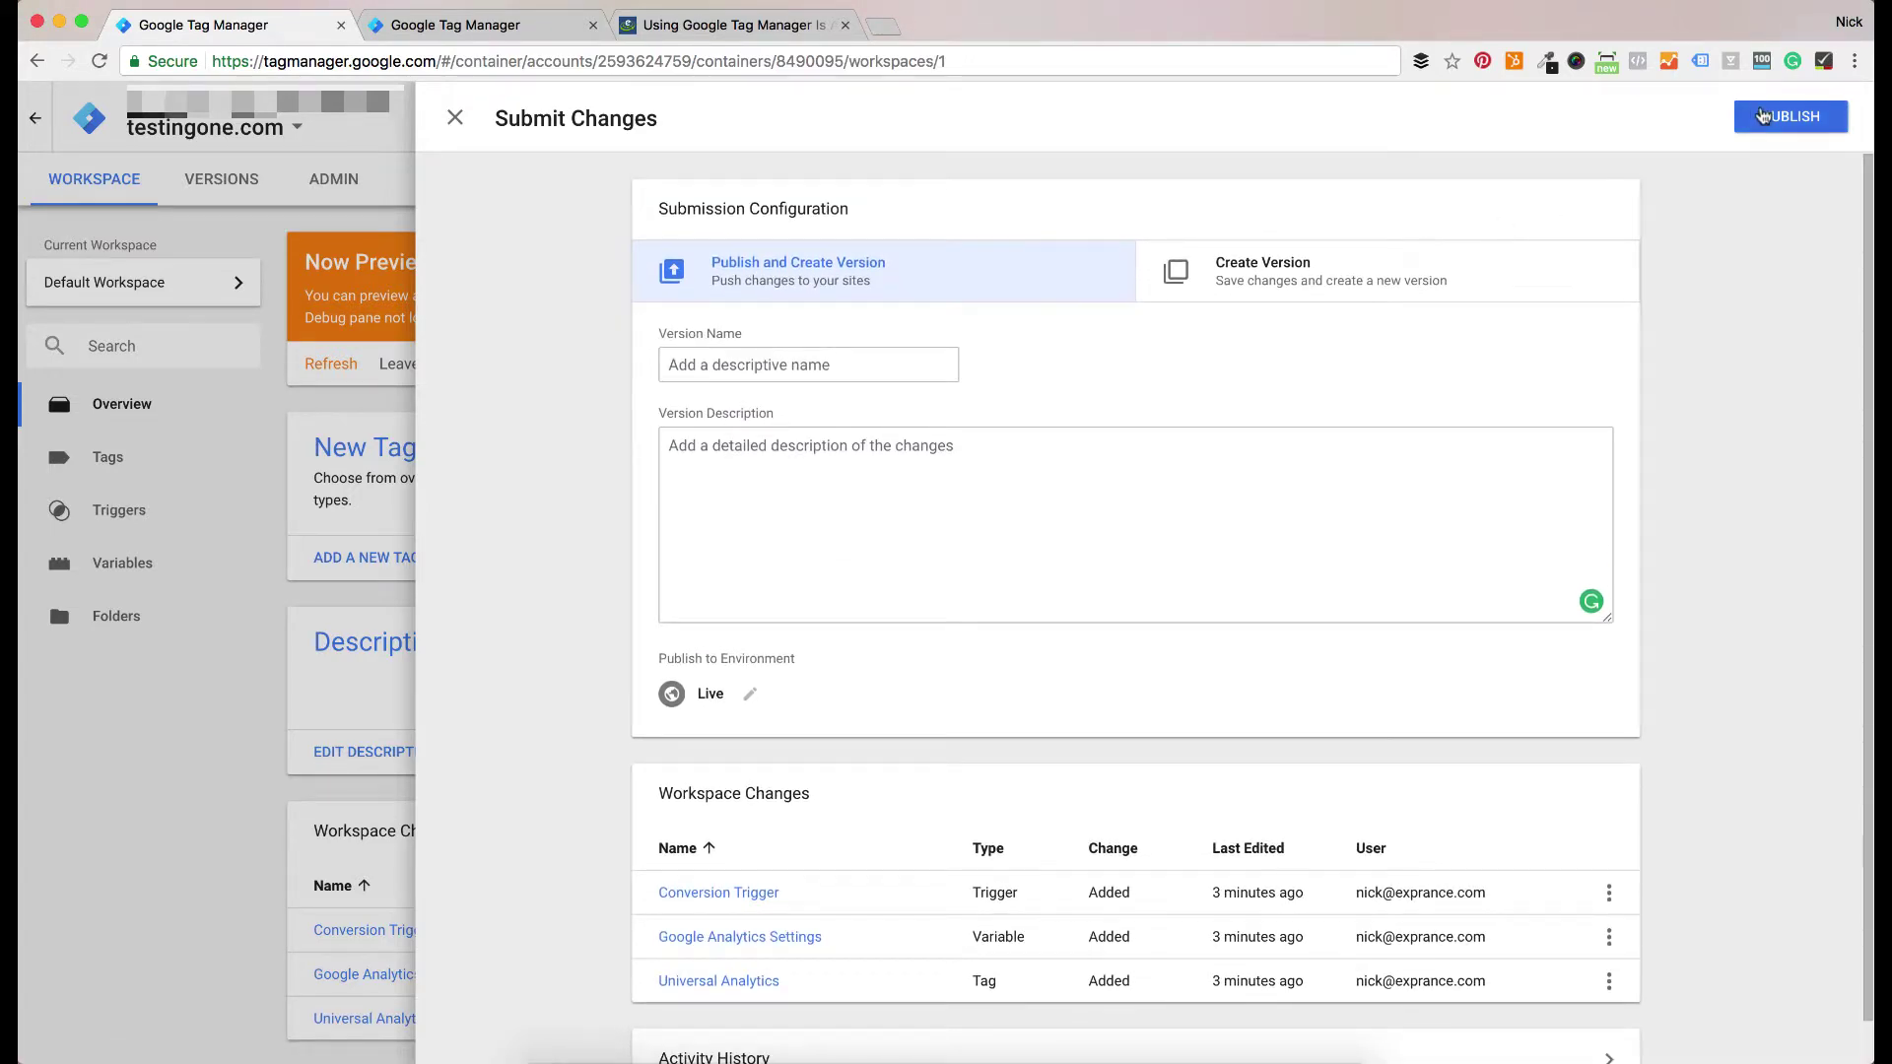
pyautogui.click(1761, 116)
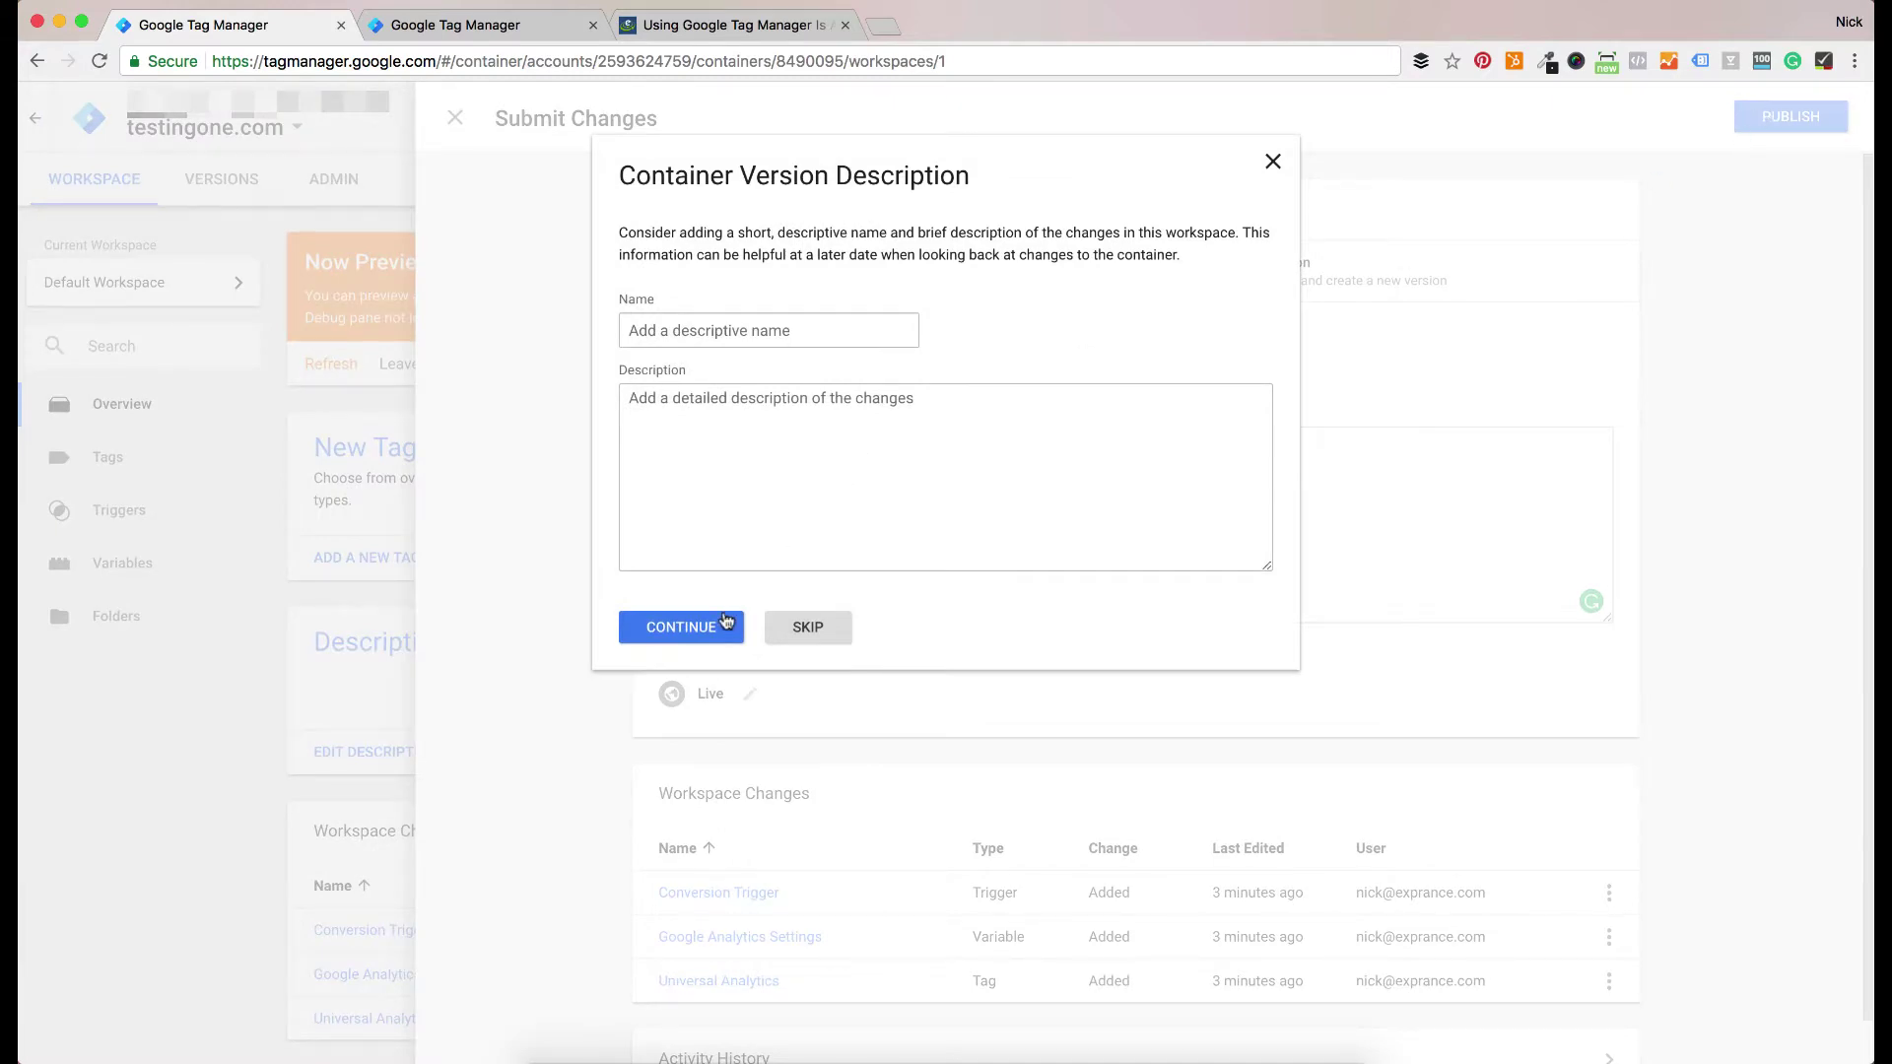
pyautogui.click(803, 626)
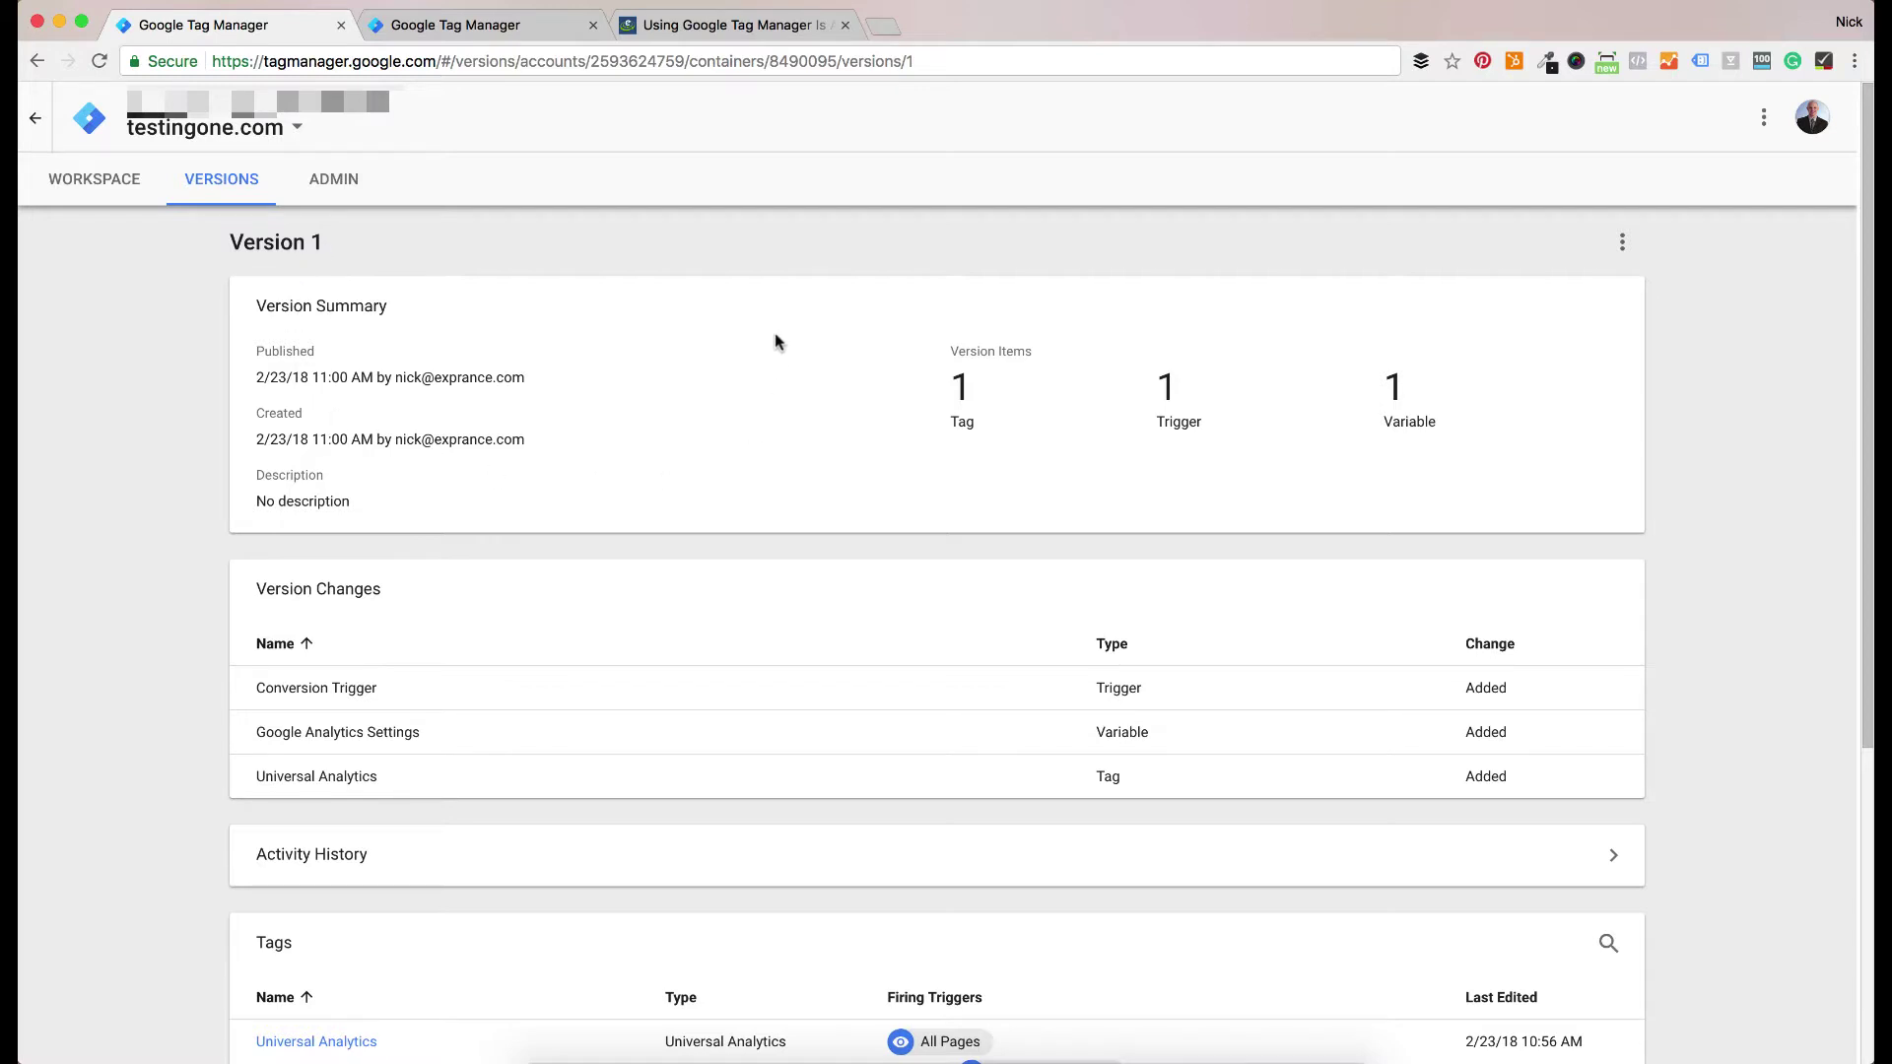
# Return to the testingone.com workspace overview and leave preview mode
pyautogui.click(131, 180)
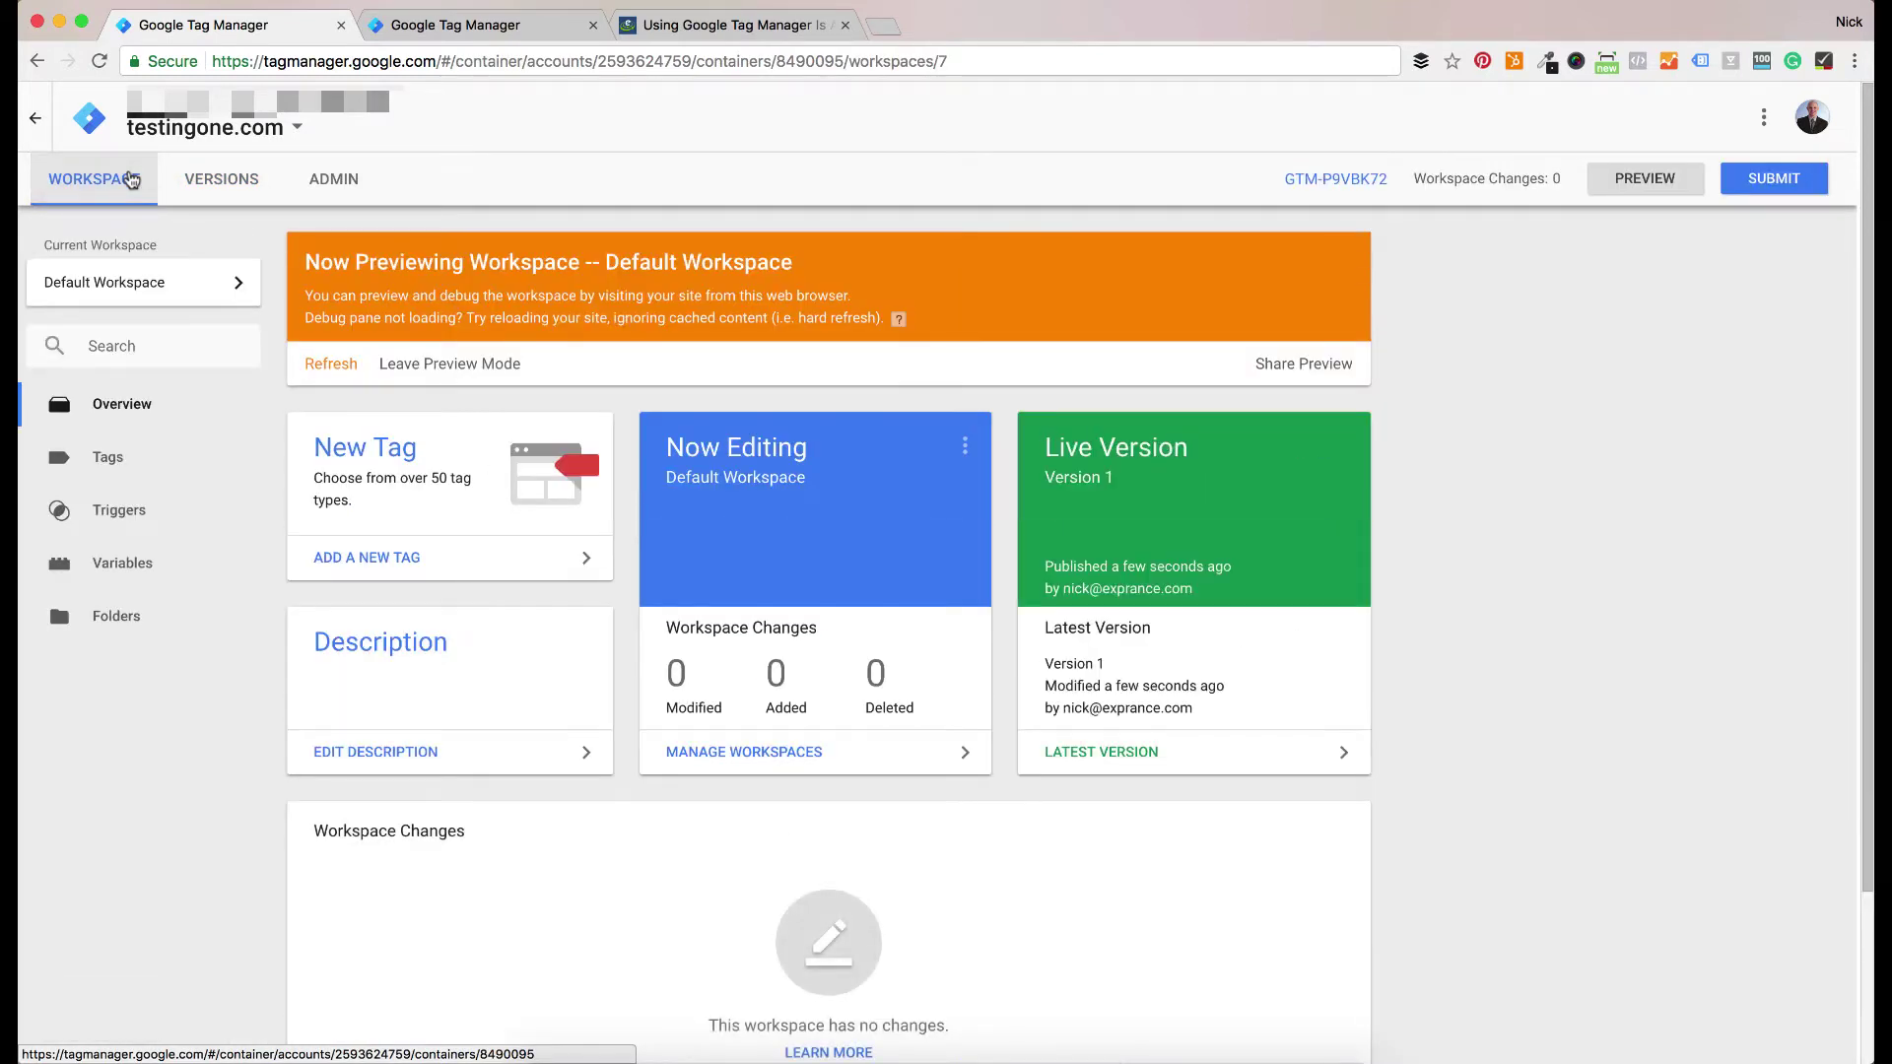
pyautogui.click(418, 364)
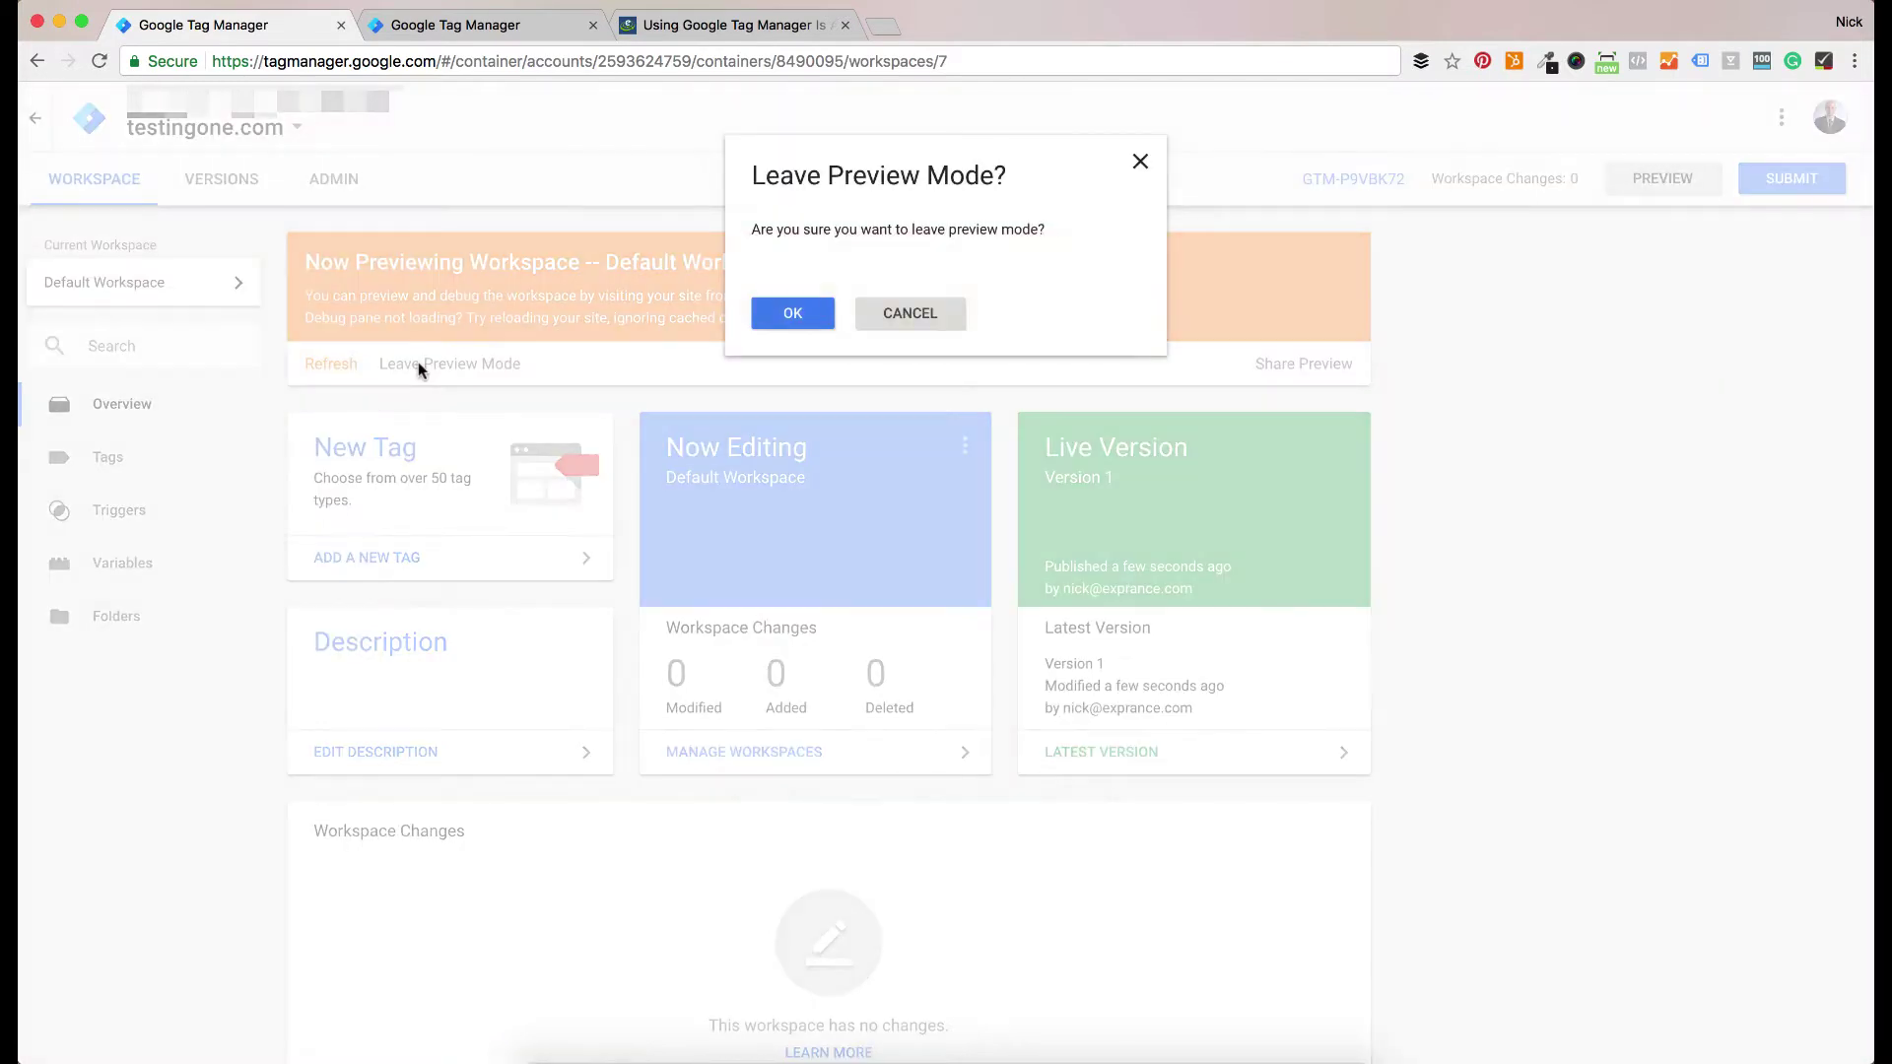
pyautogui.click(833, 311)
# Examine the version histories of testingone.com and exprance.com, including the actions for testingone.com version 1 and exprance.com versions 25 and 22
pyautogui.click(215, 180)
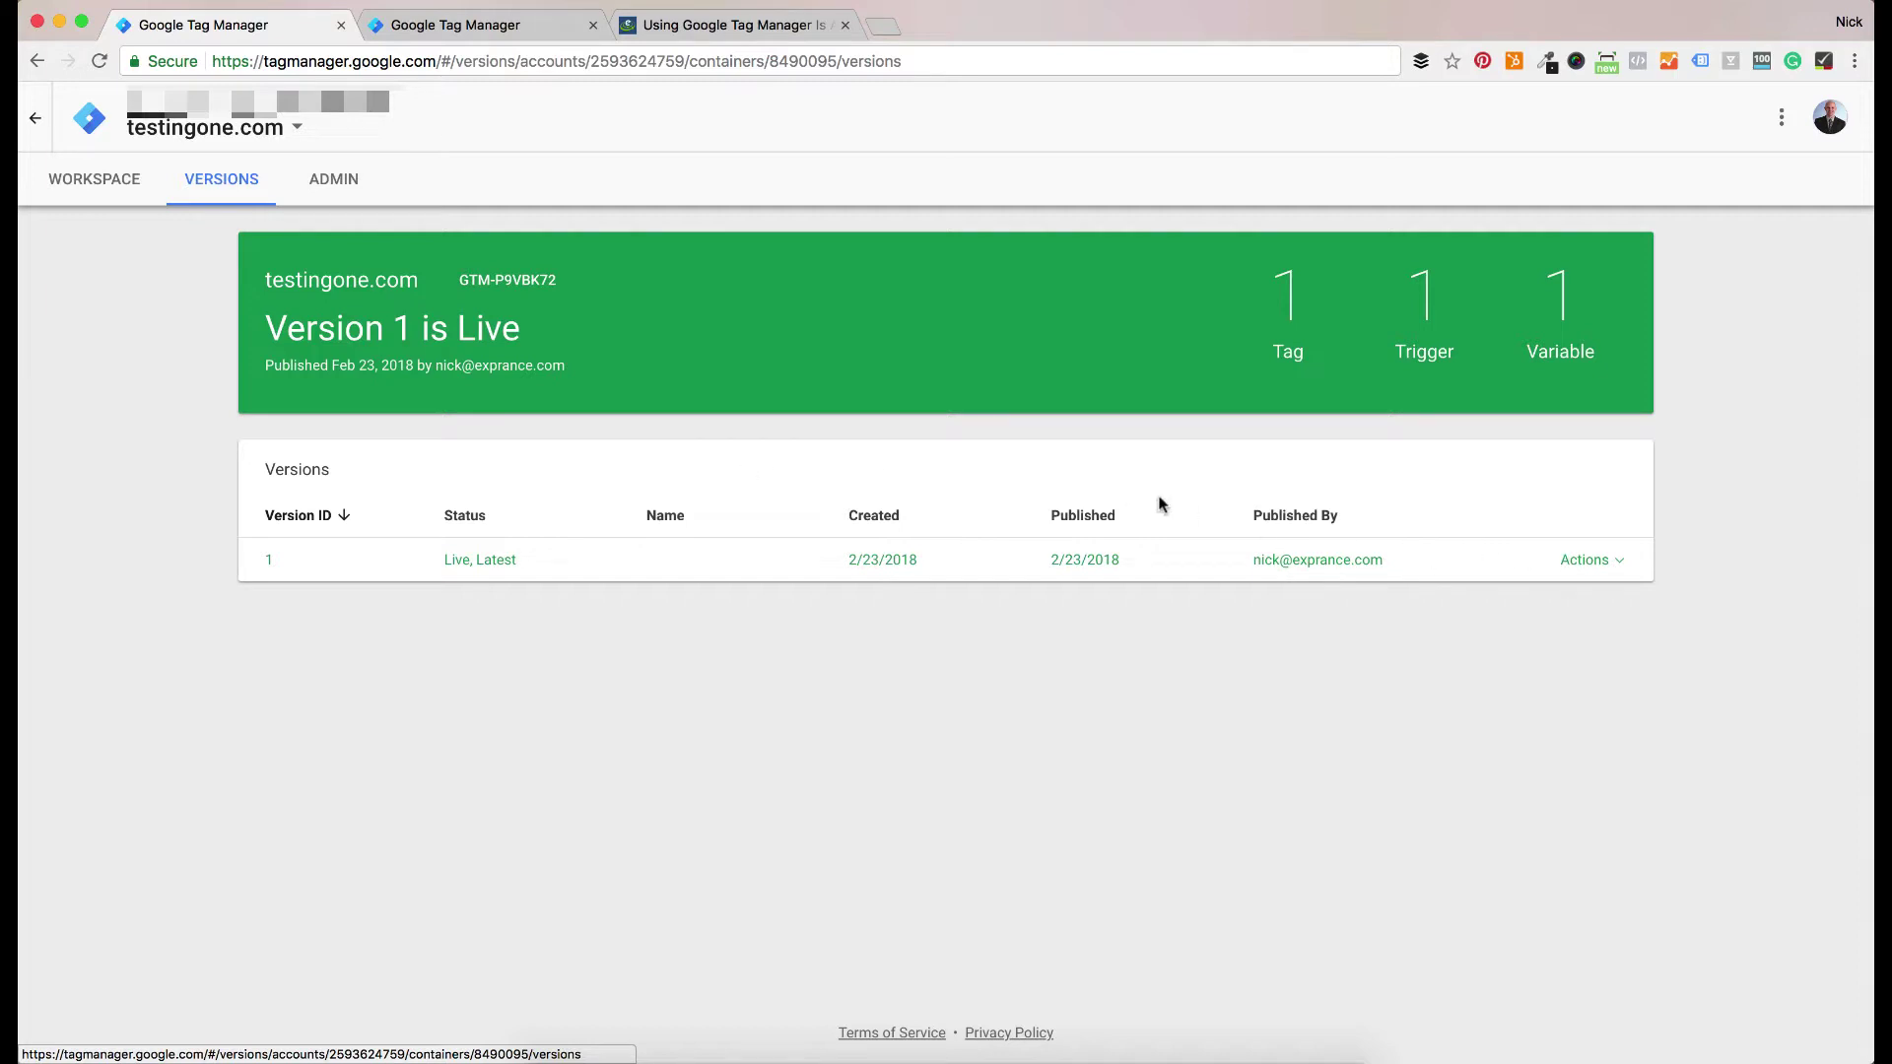
pyautogui.click(1562, 571)
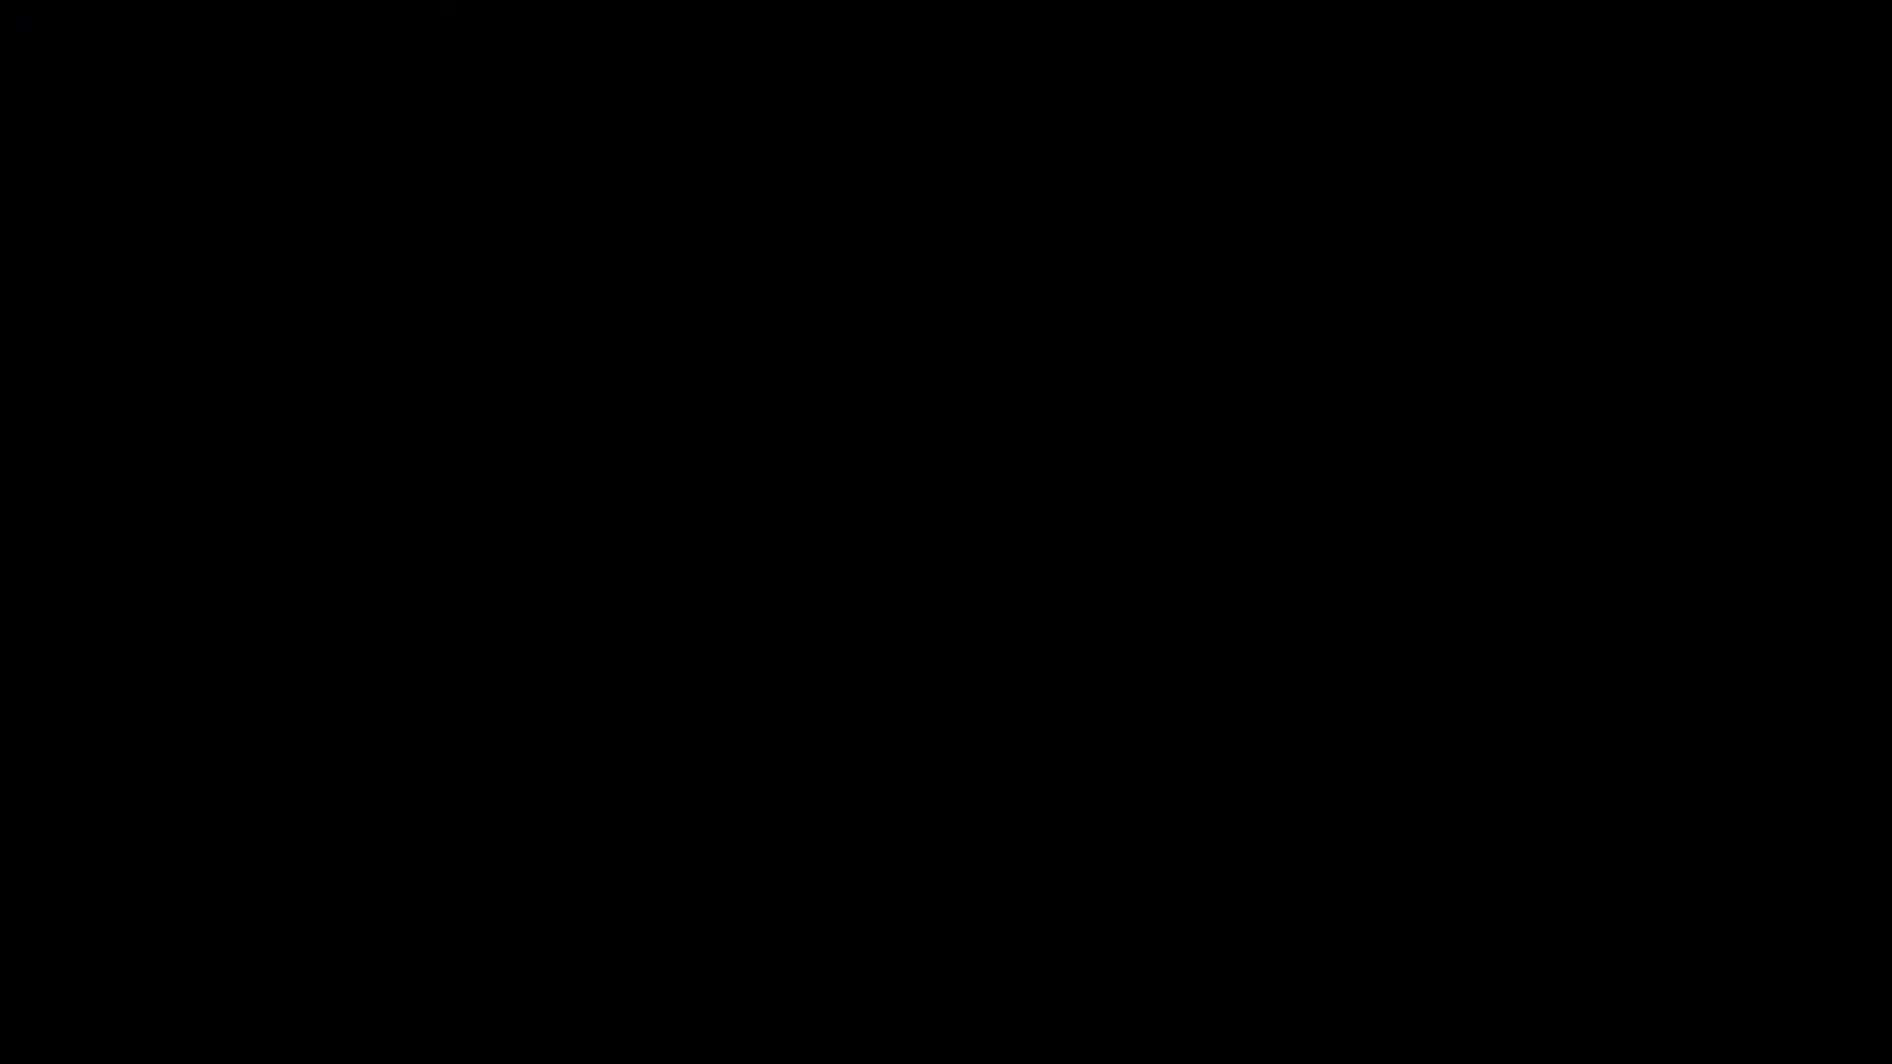
pyautogui.click(254, 187)
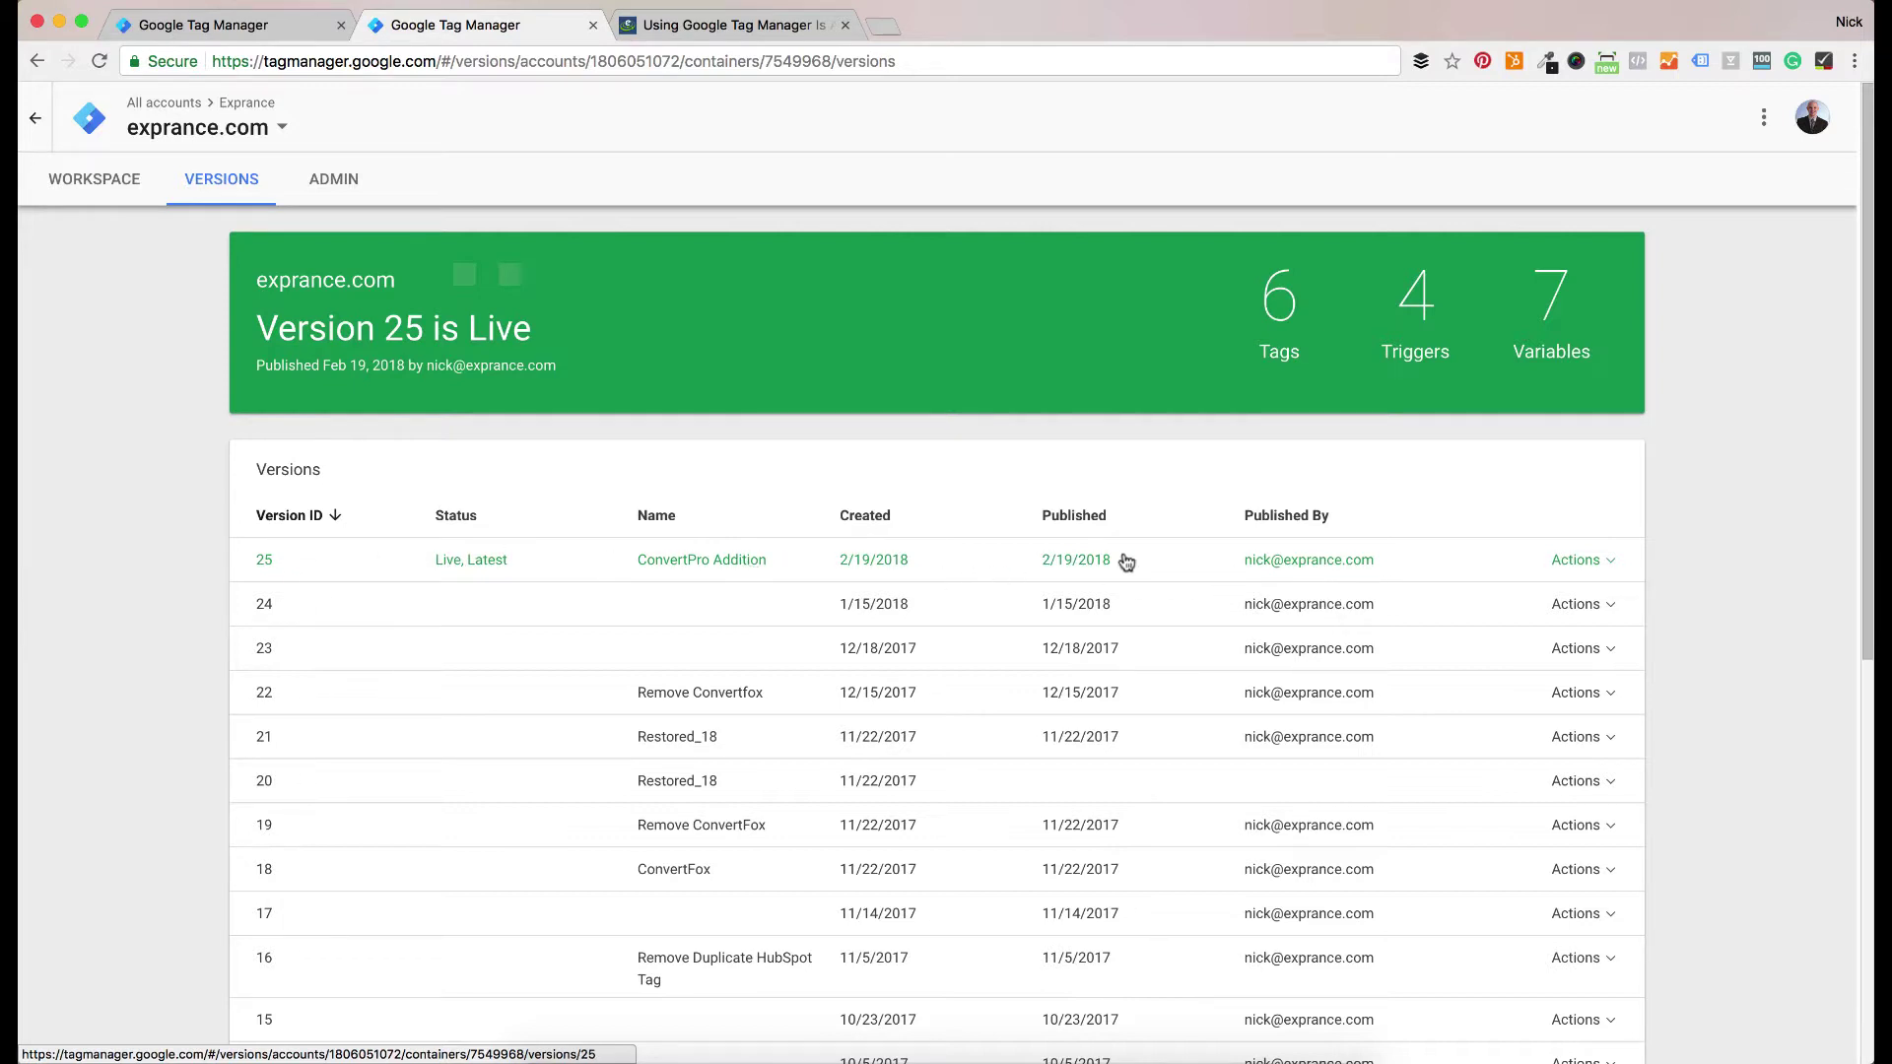
pyautogui.click(1569, 560)
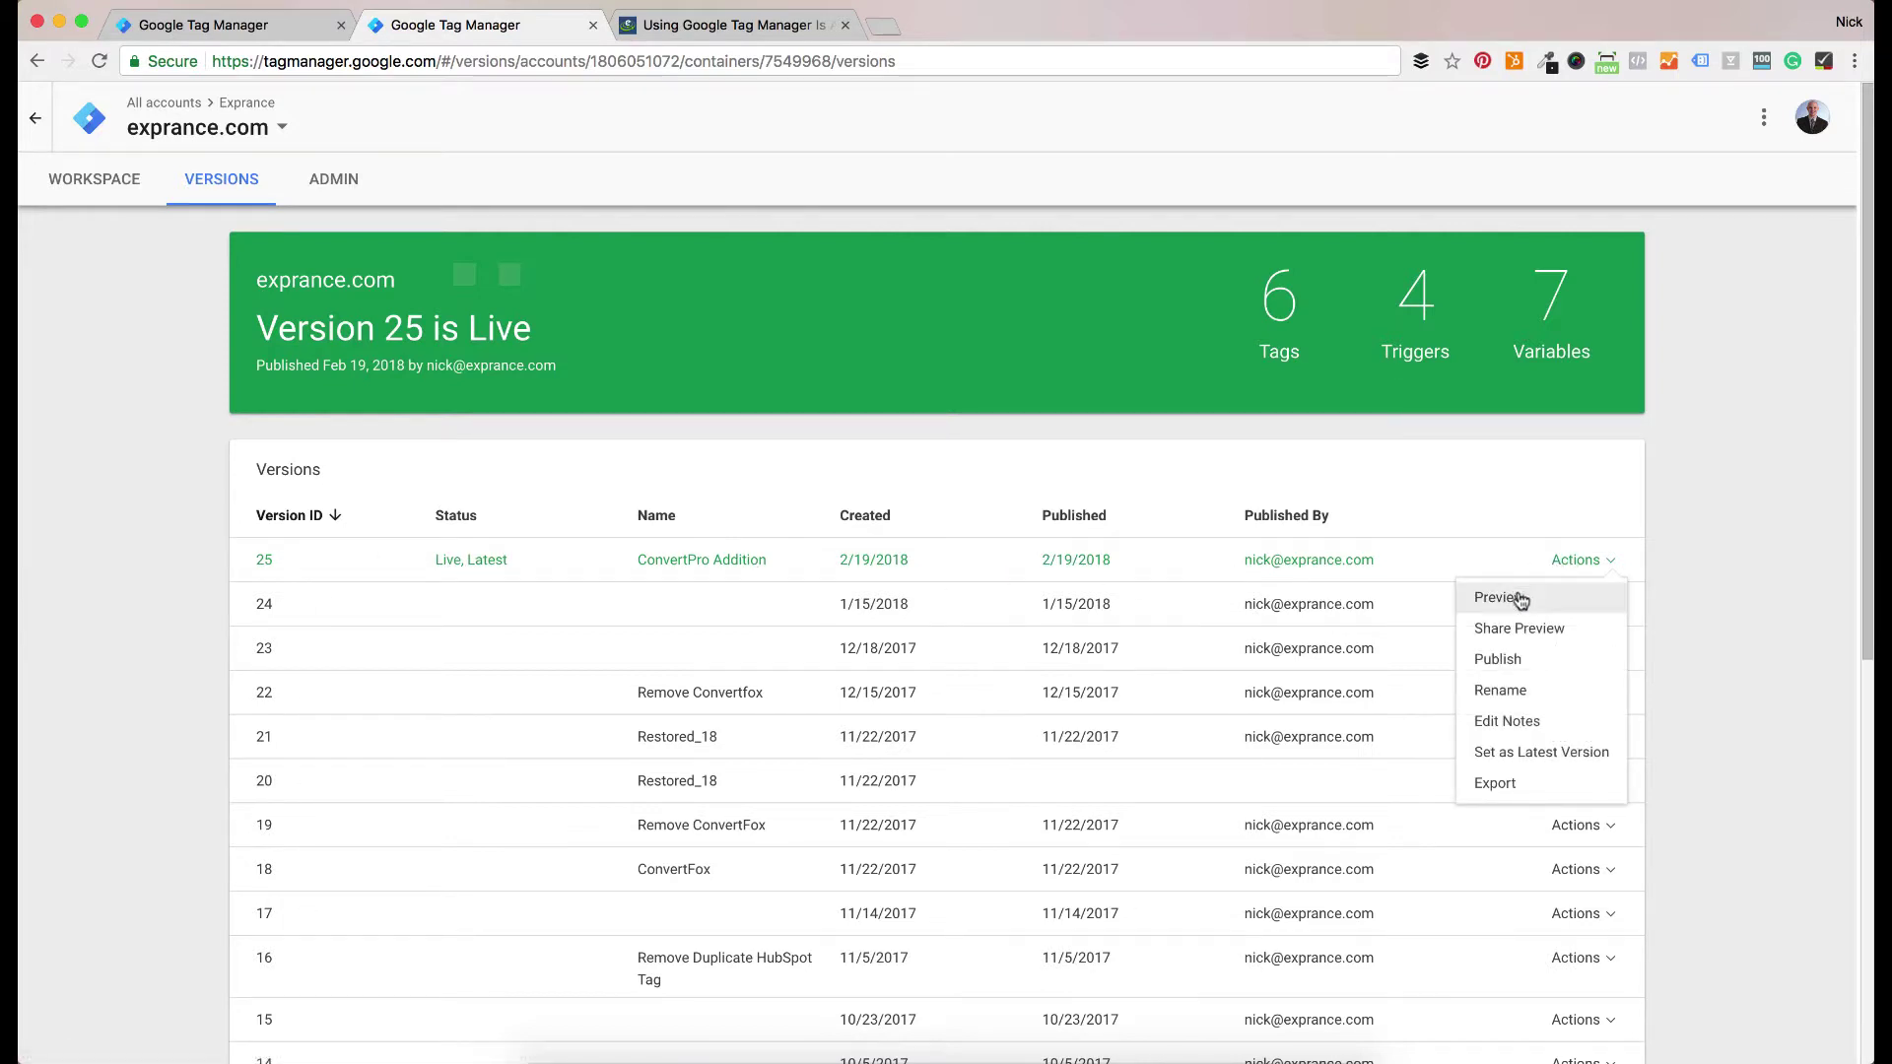
pyautogui.click(1478, 487)
pyautogui.click(1582, 693)
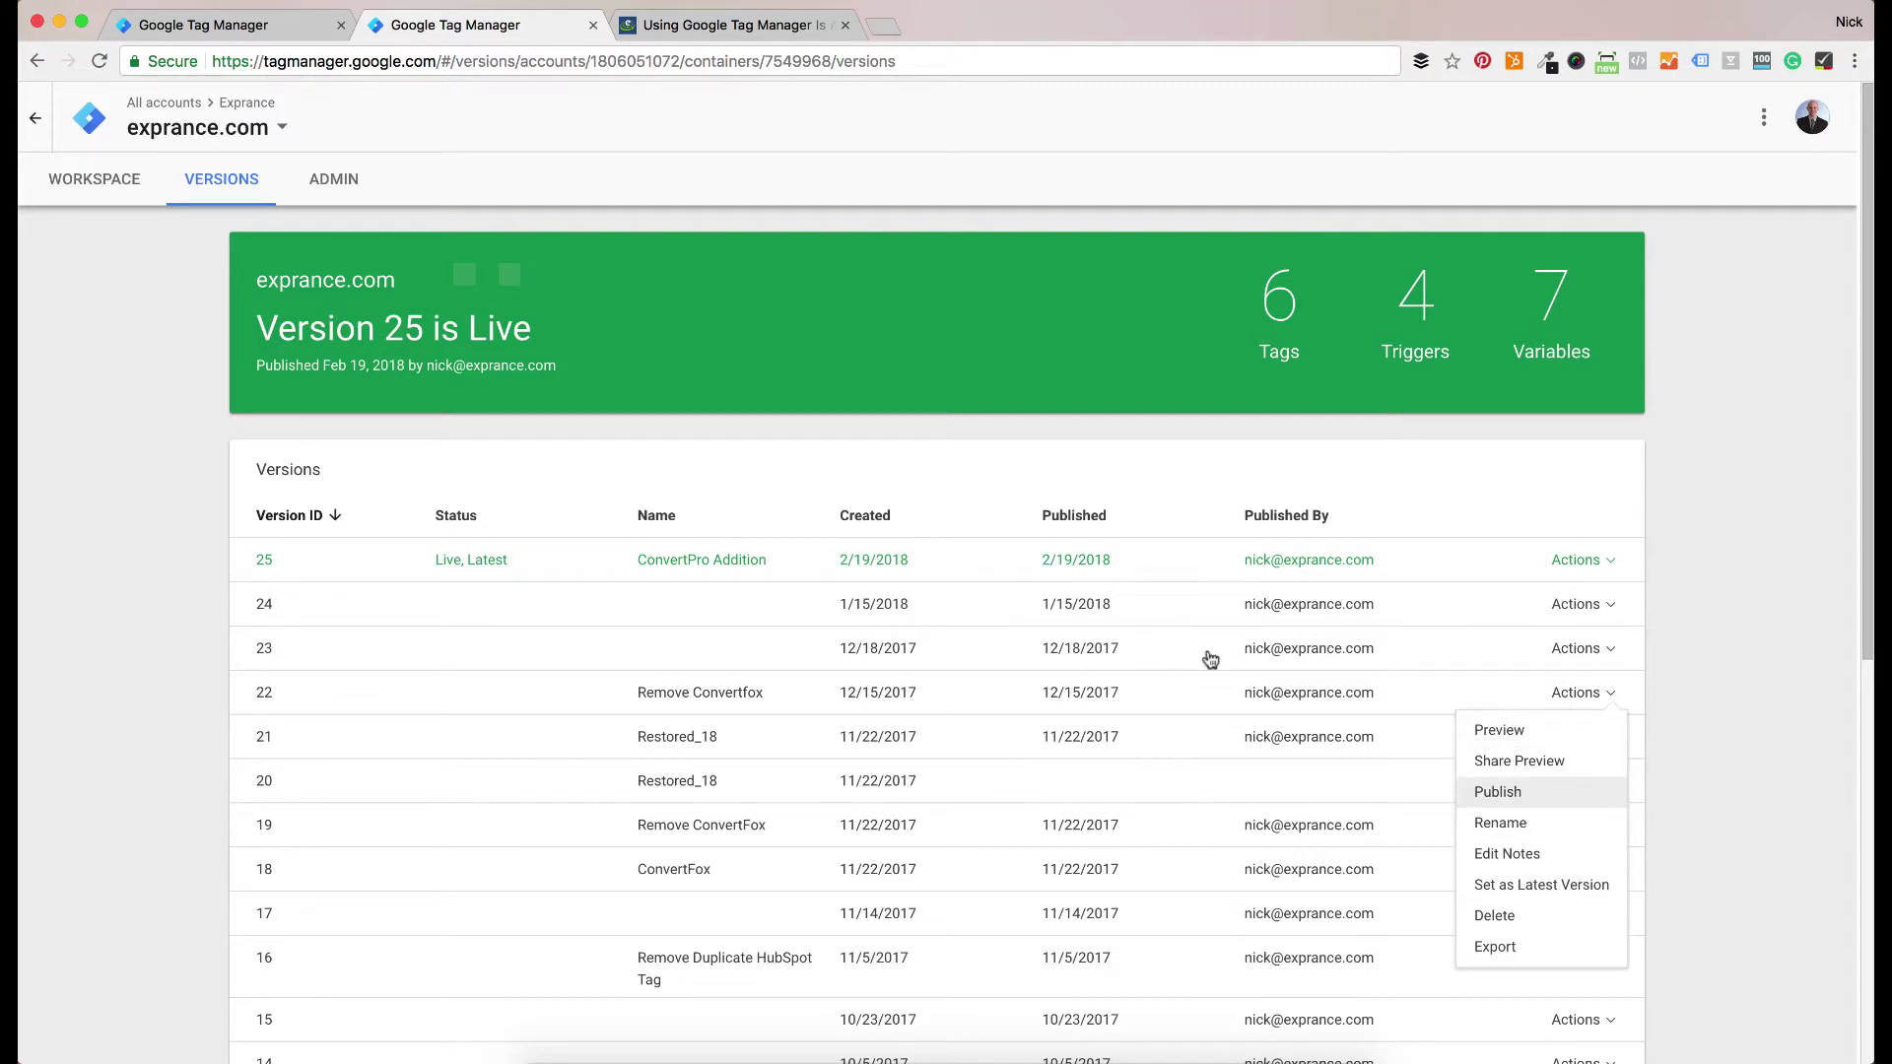
pyautogui.click(745, 447)
pyautogui.scroll(-7, 765, 528)
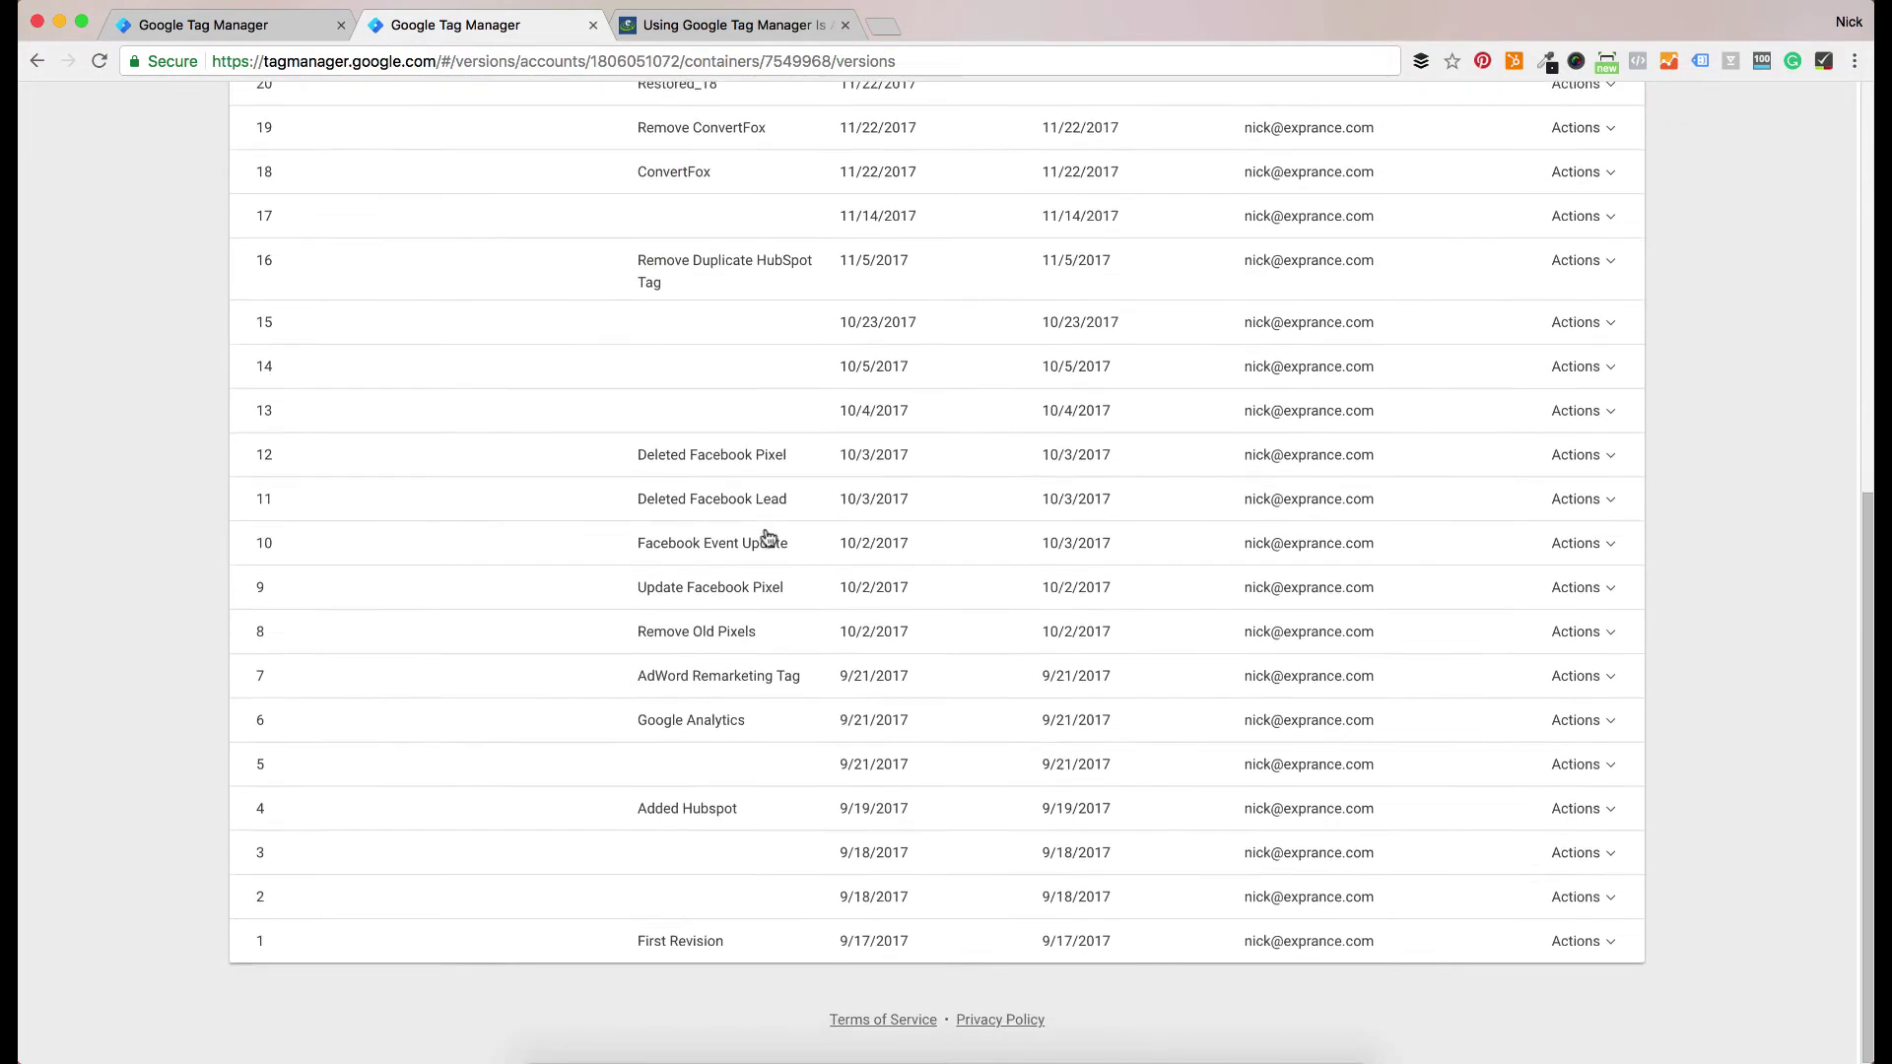
pyautogui.scroll(10, 764, 532)
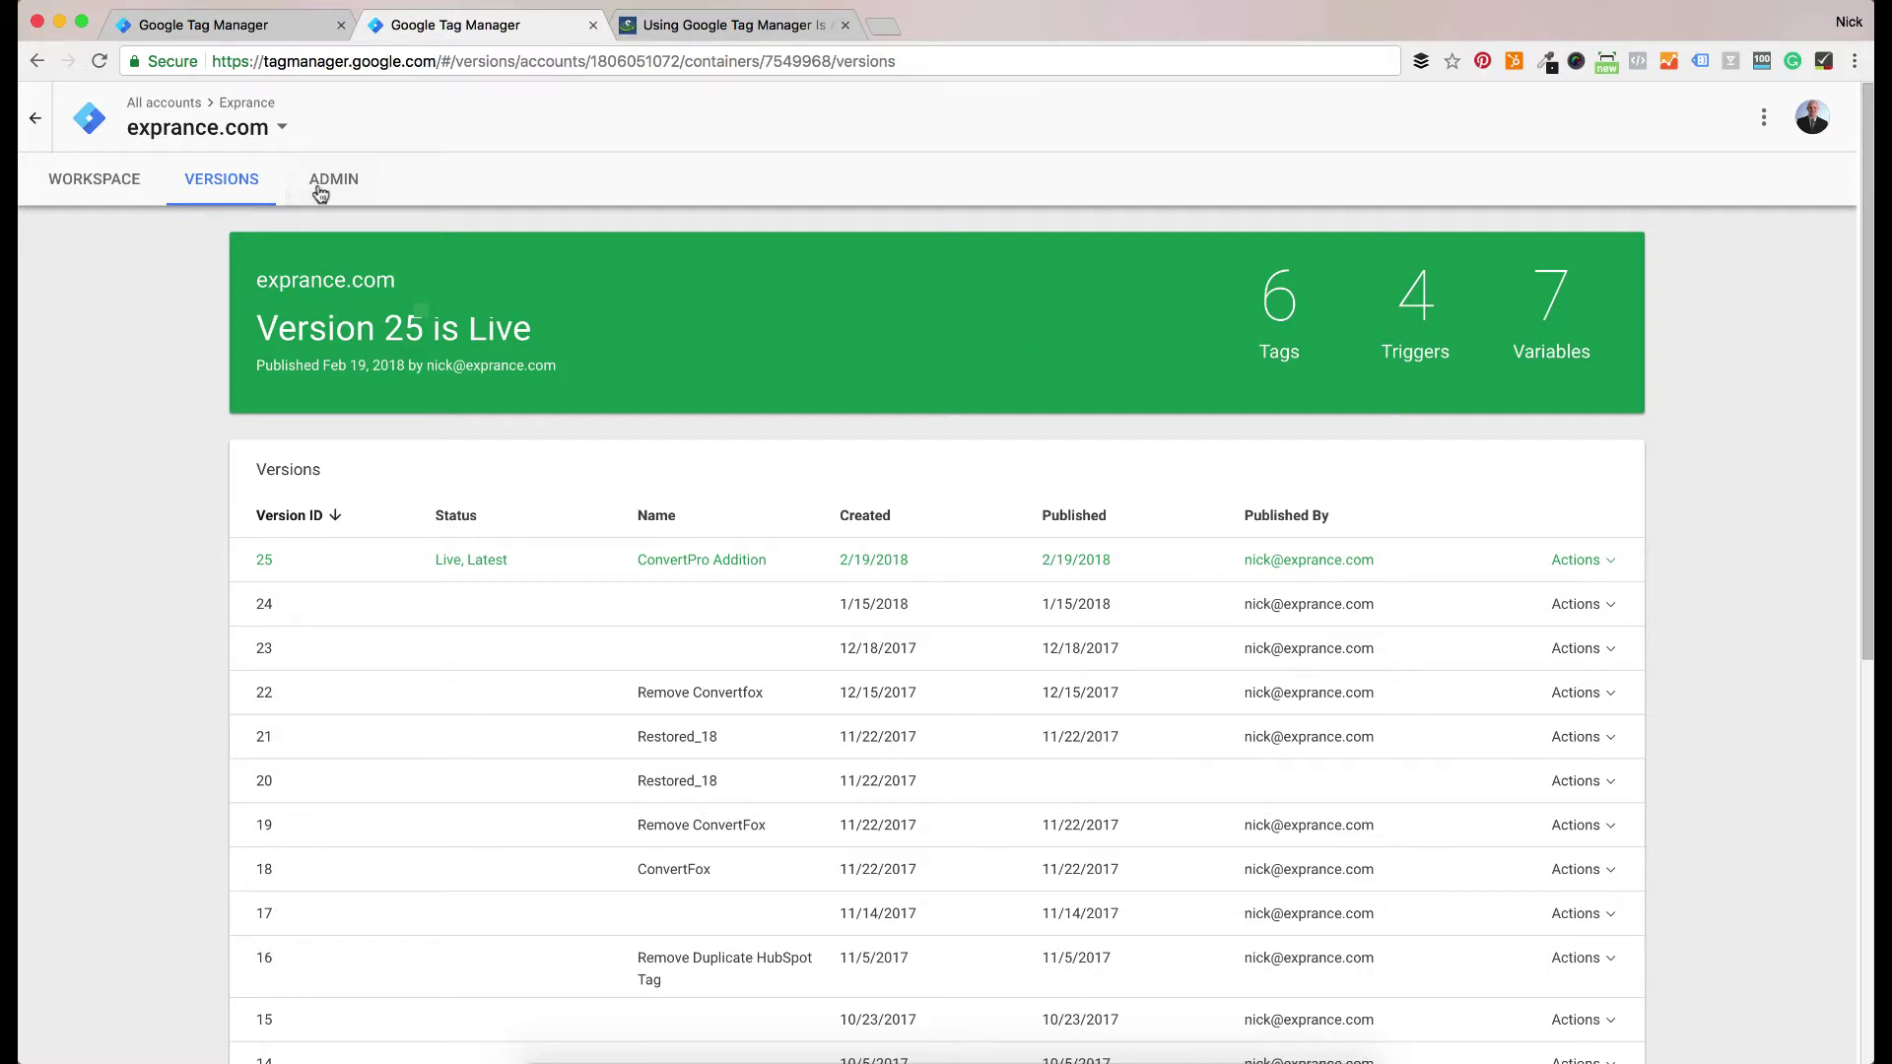
# Review the built-in and user-defined variables in the exprance.com workspace and return to its overview
pyautogui.click(125, 184)
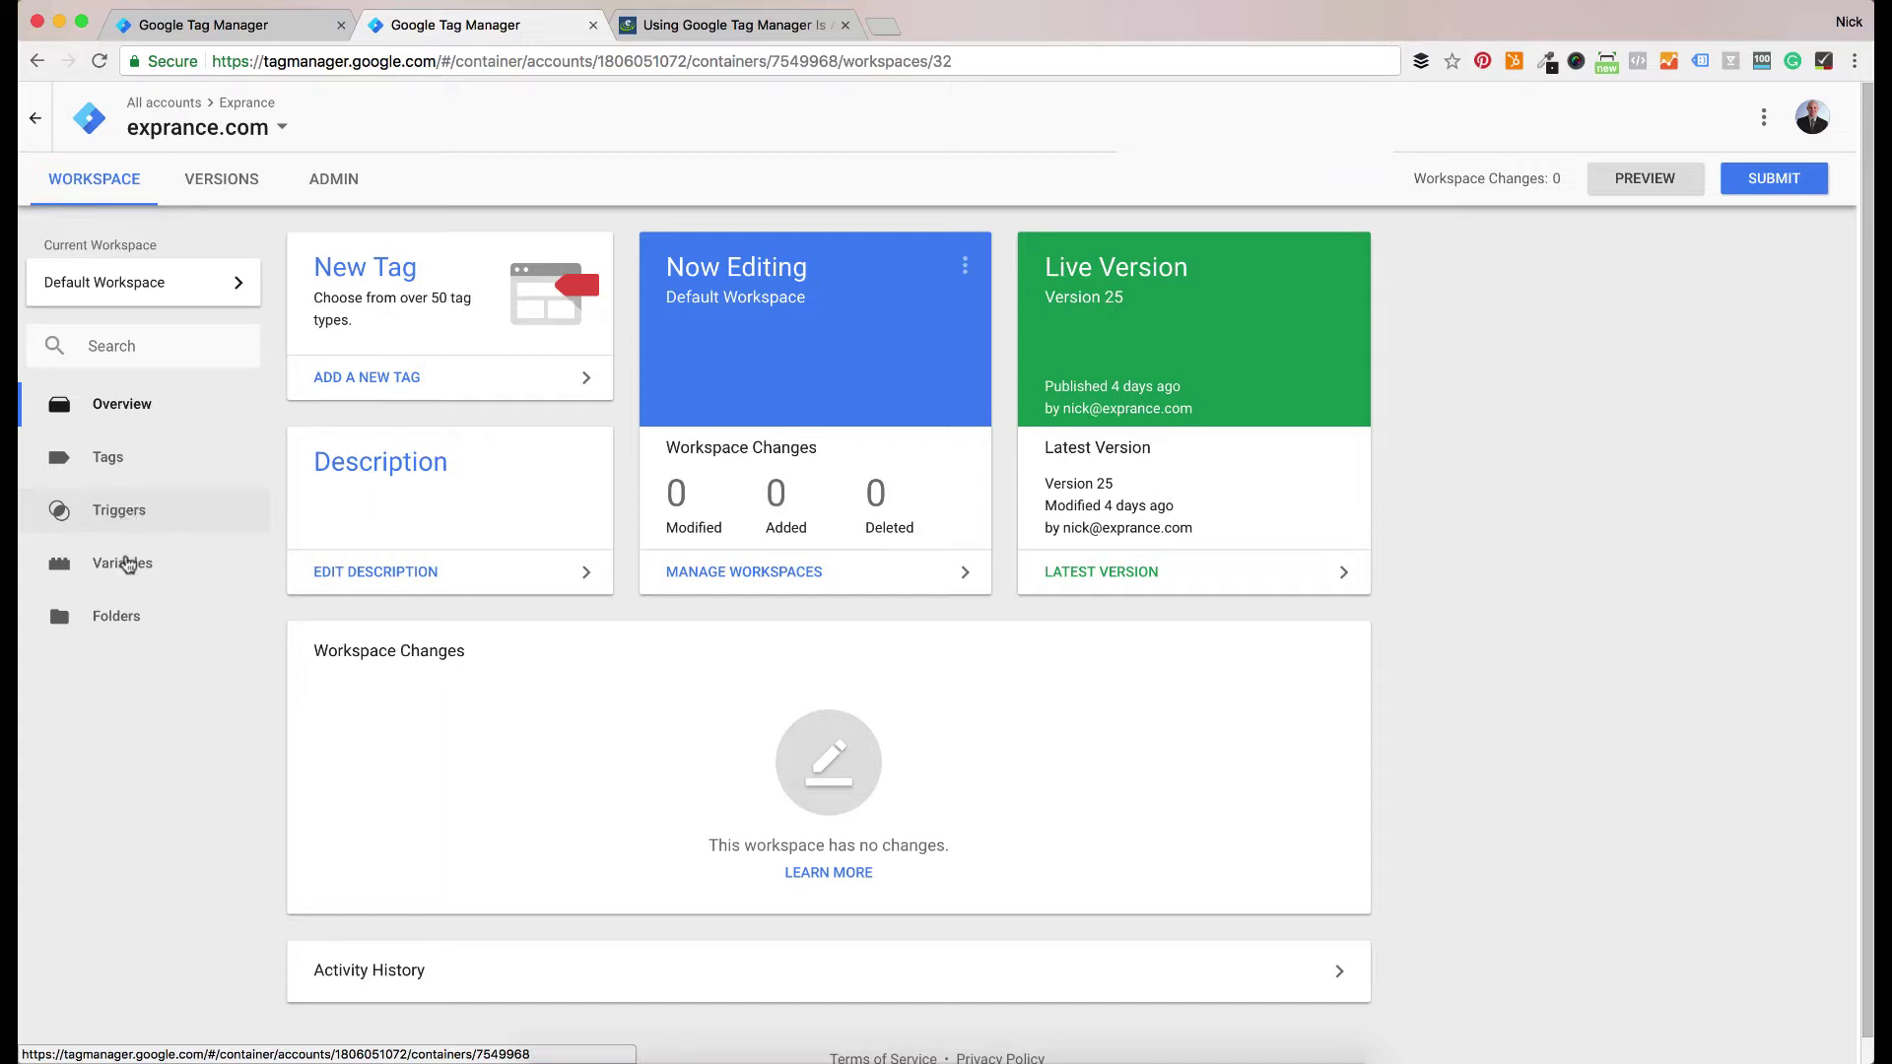
pyautogui.click(124, 562)
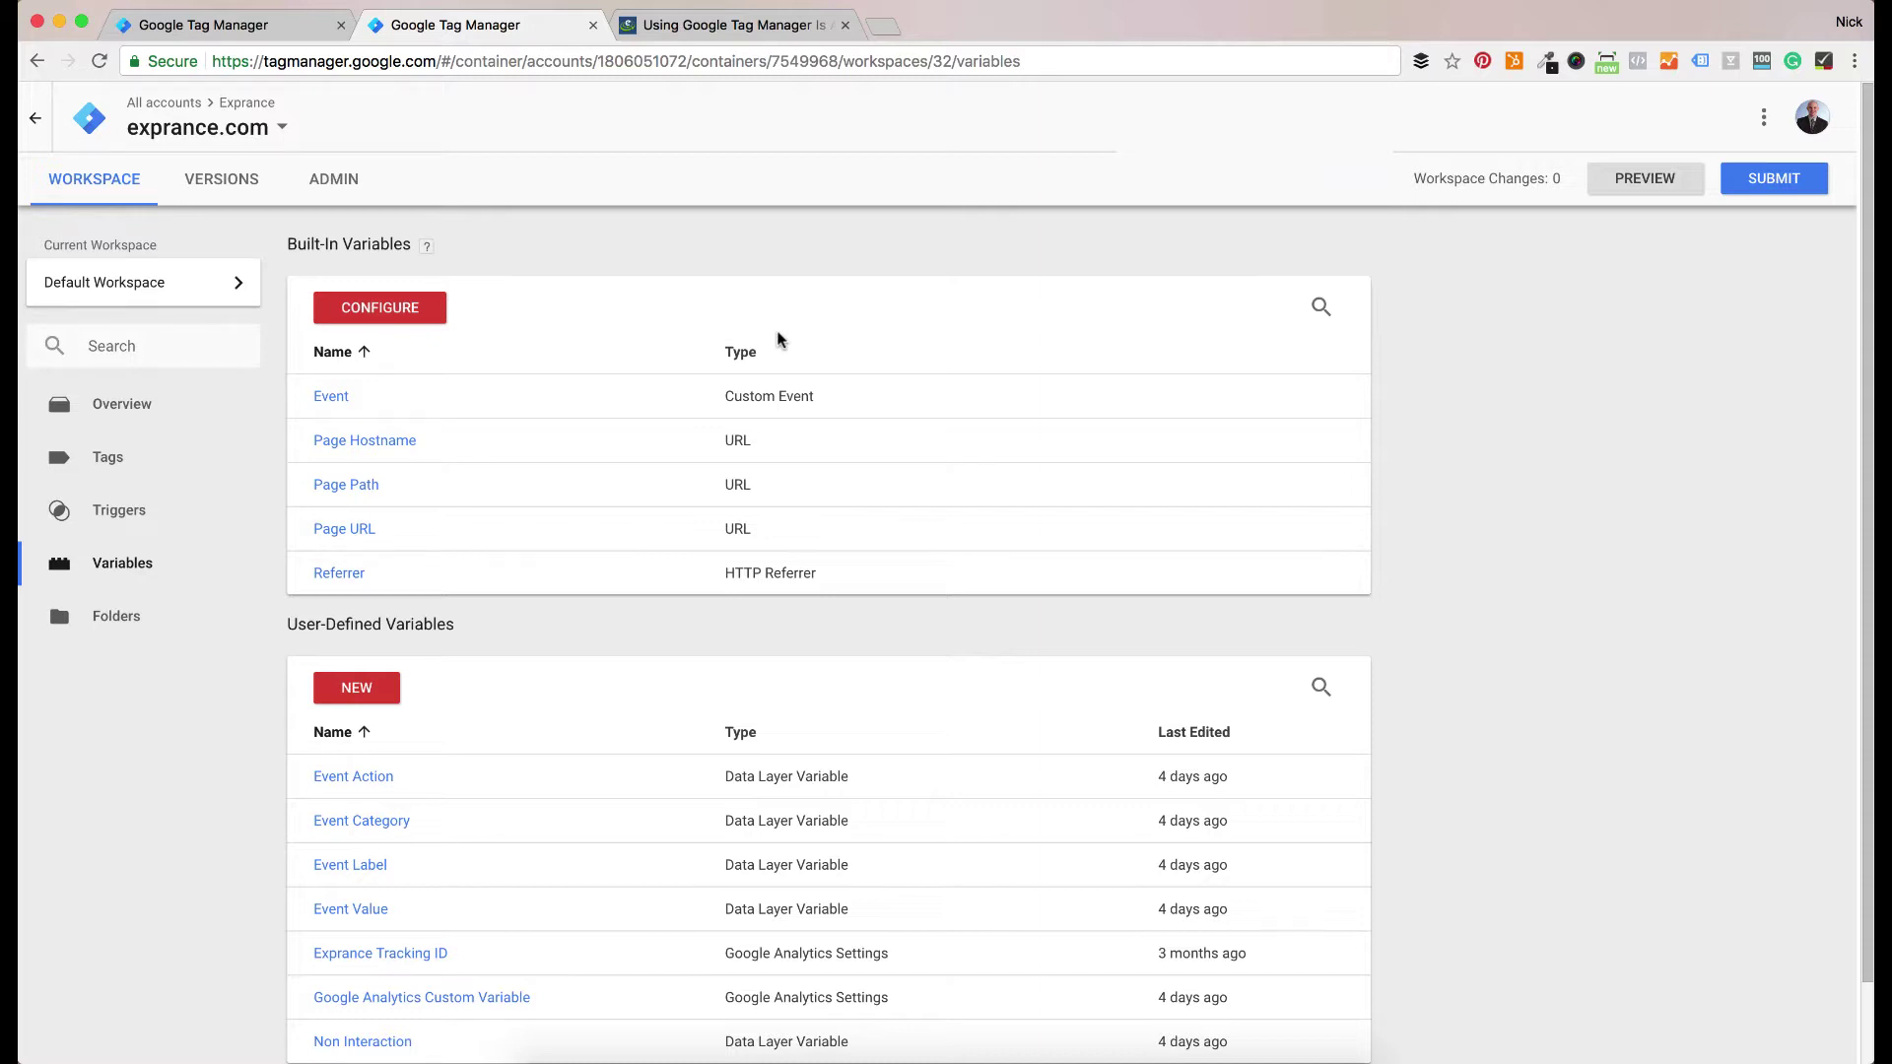
pyautogui.click(150, 404)
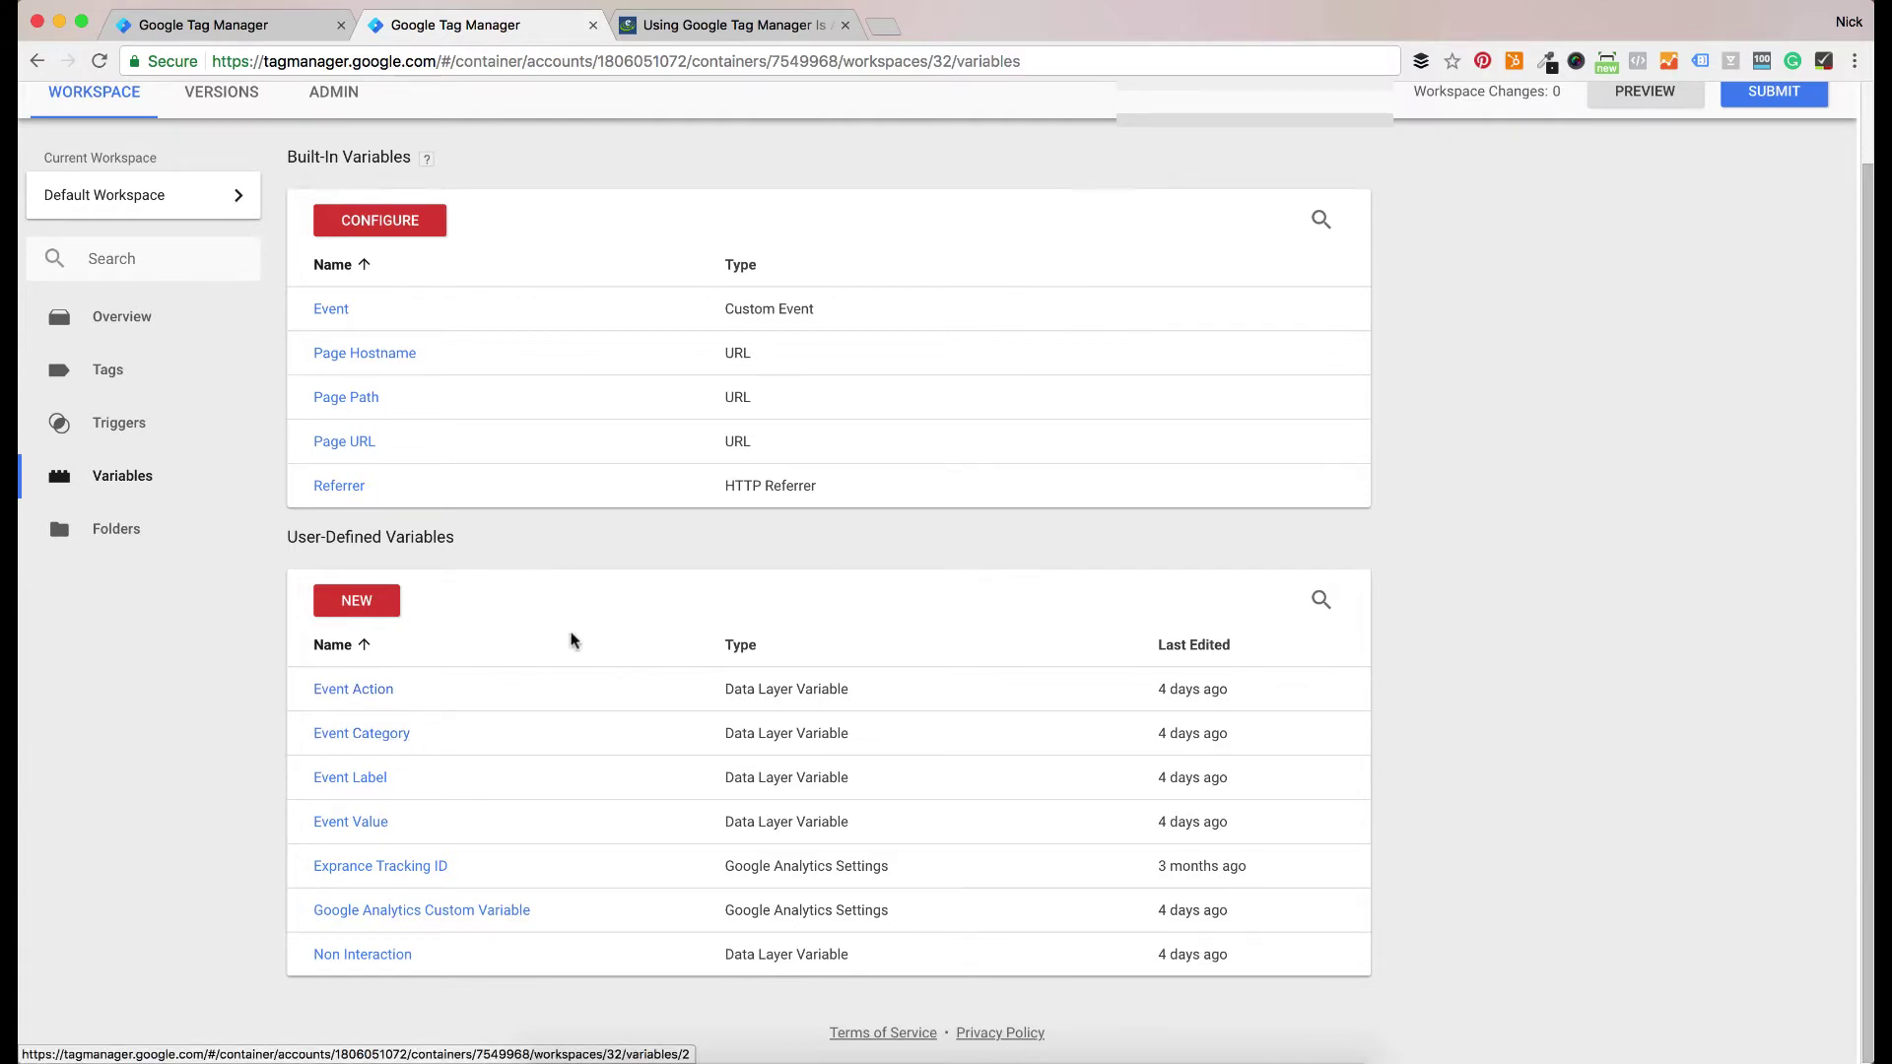
pyautogui.scroll(1, 335, 488)
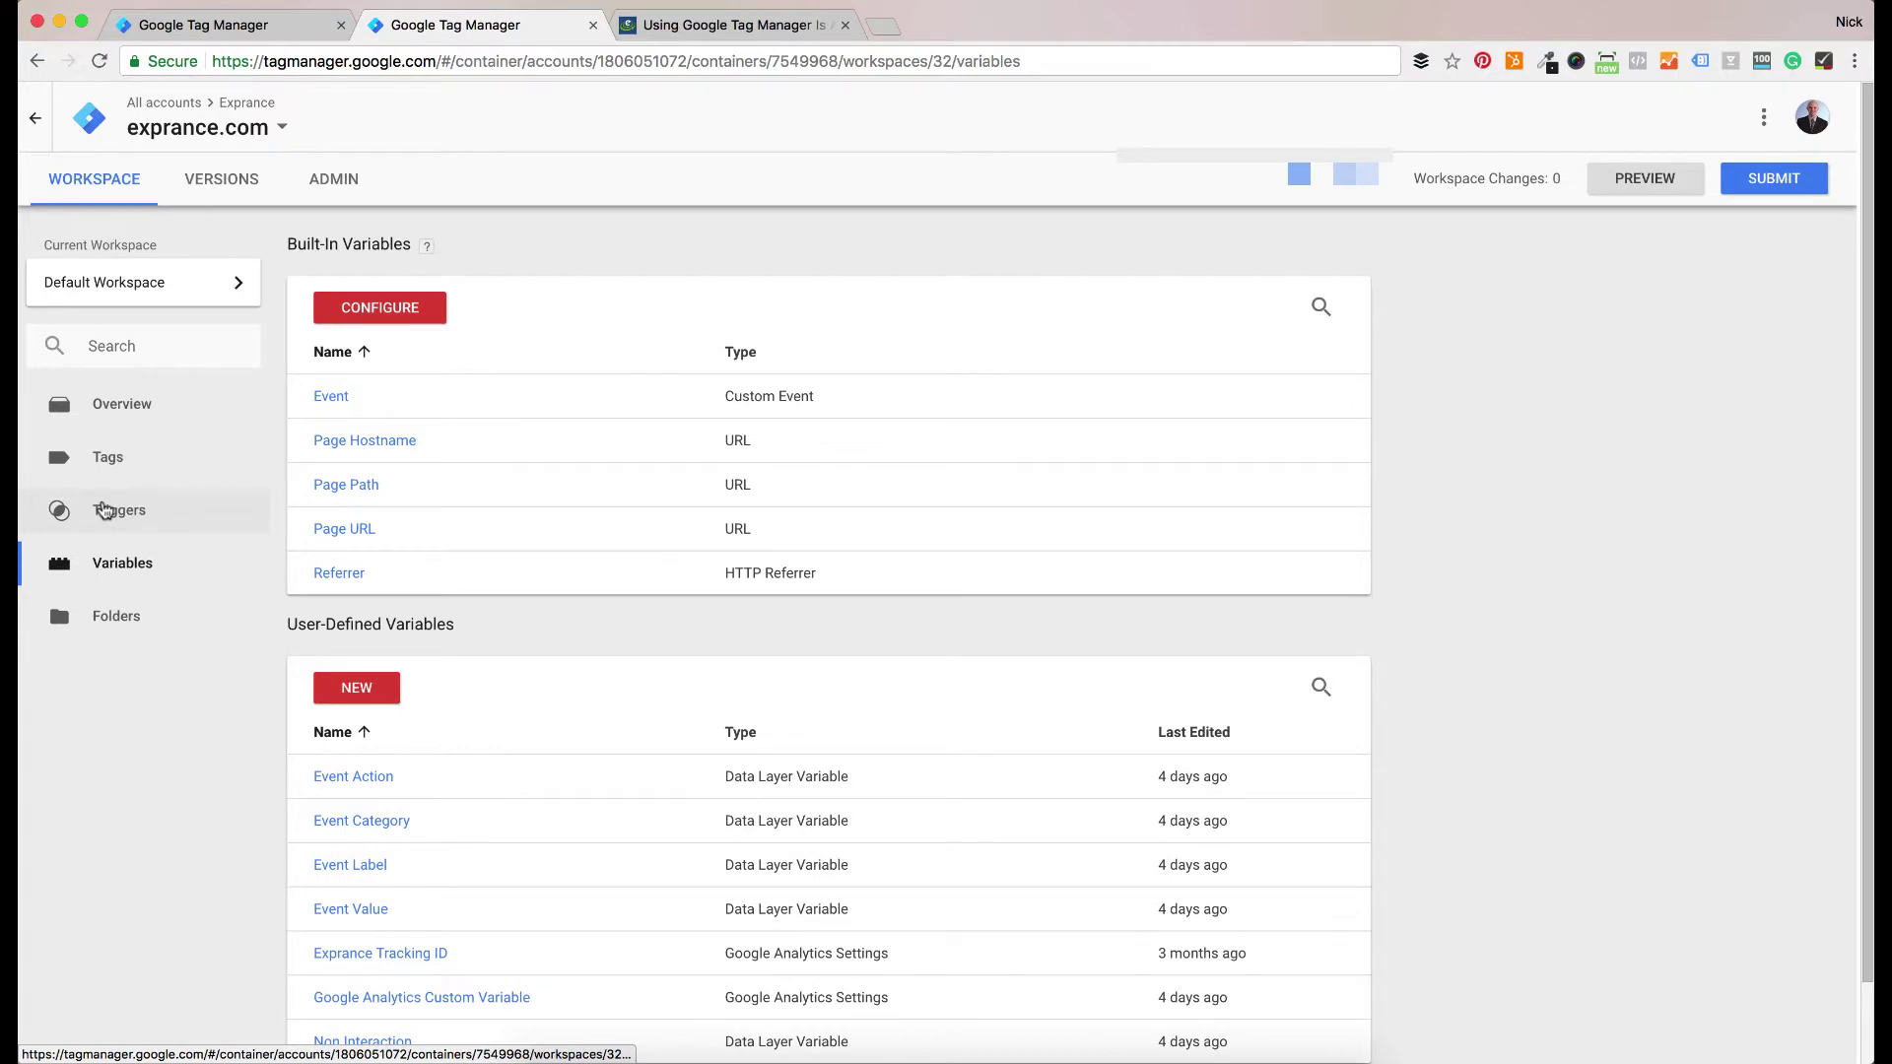
pyautogui.click(156, 404)
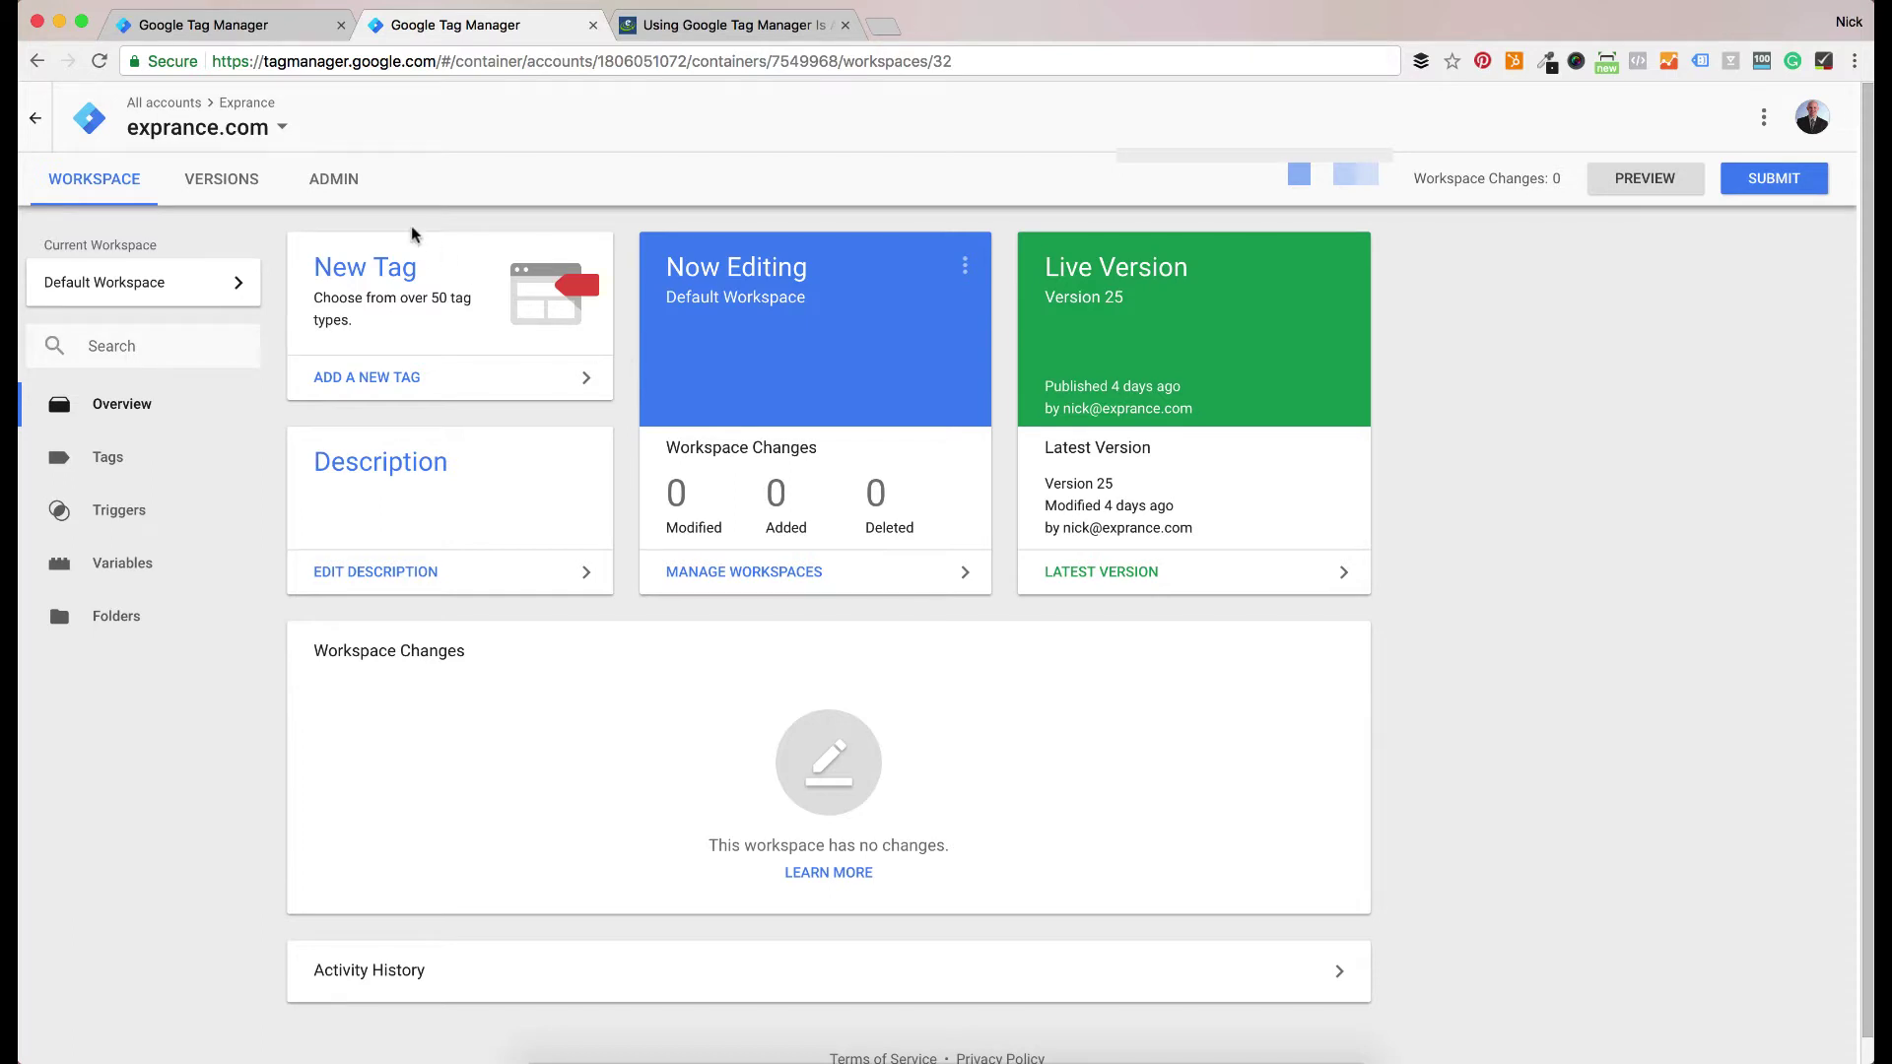
# Examine the container permission options for adding a new user to exprance.com, and return to the workspace without adding one
pyautogui.click(367, 192)
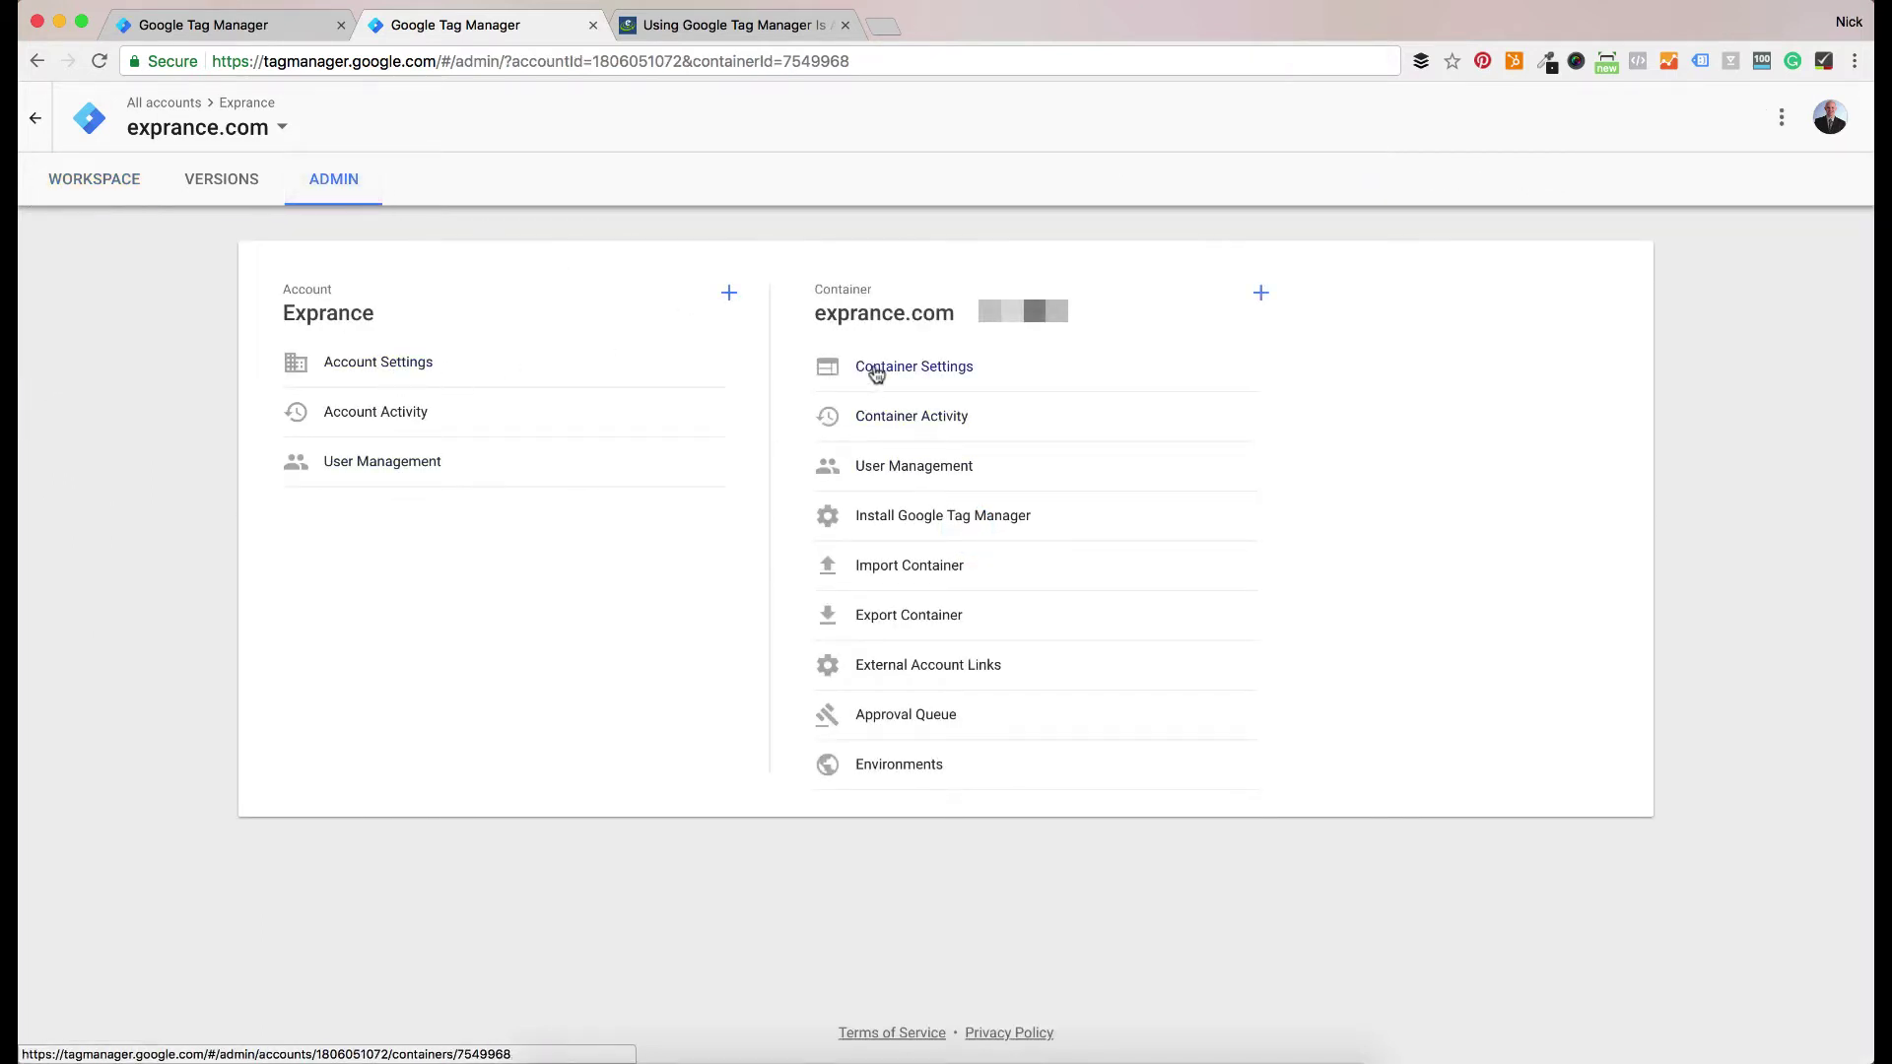
pyautogui.click(871, 466)
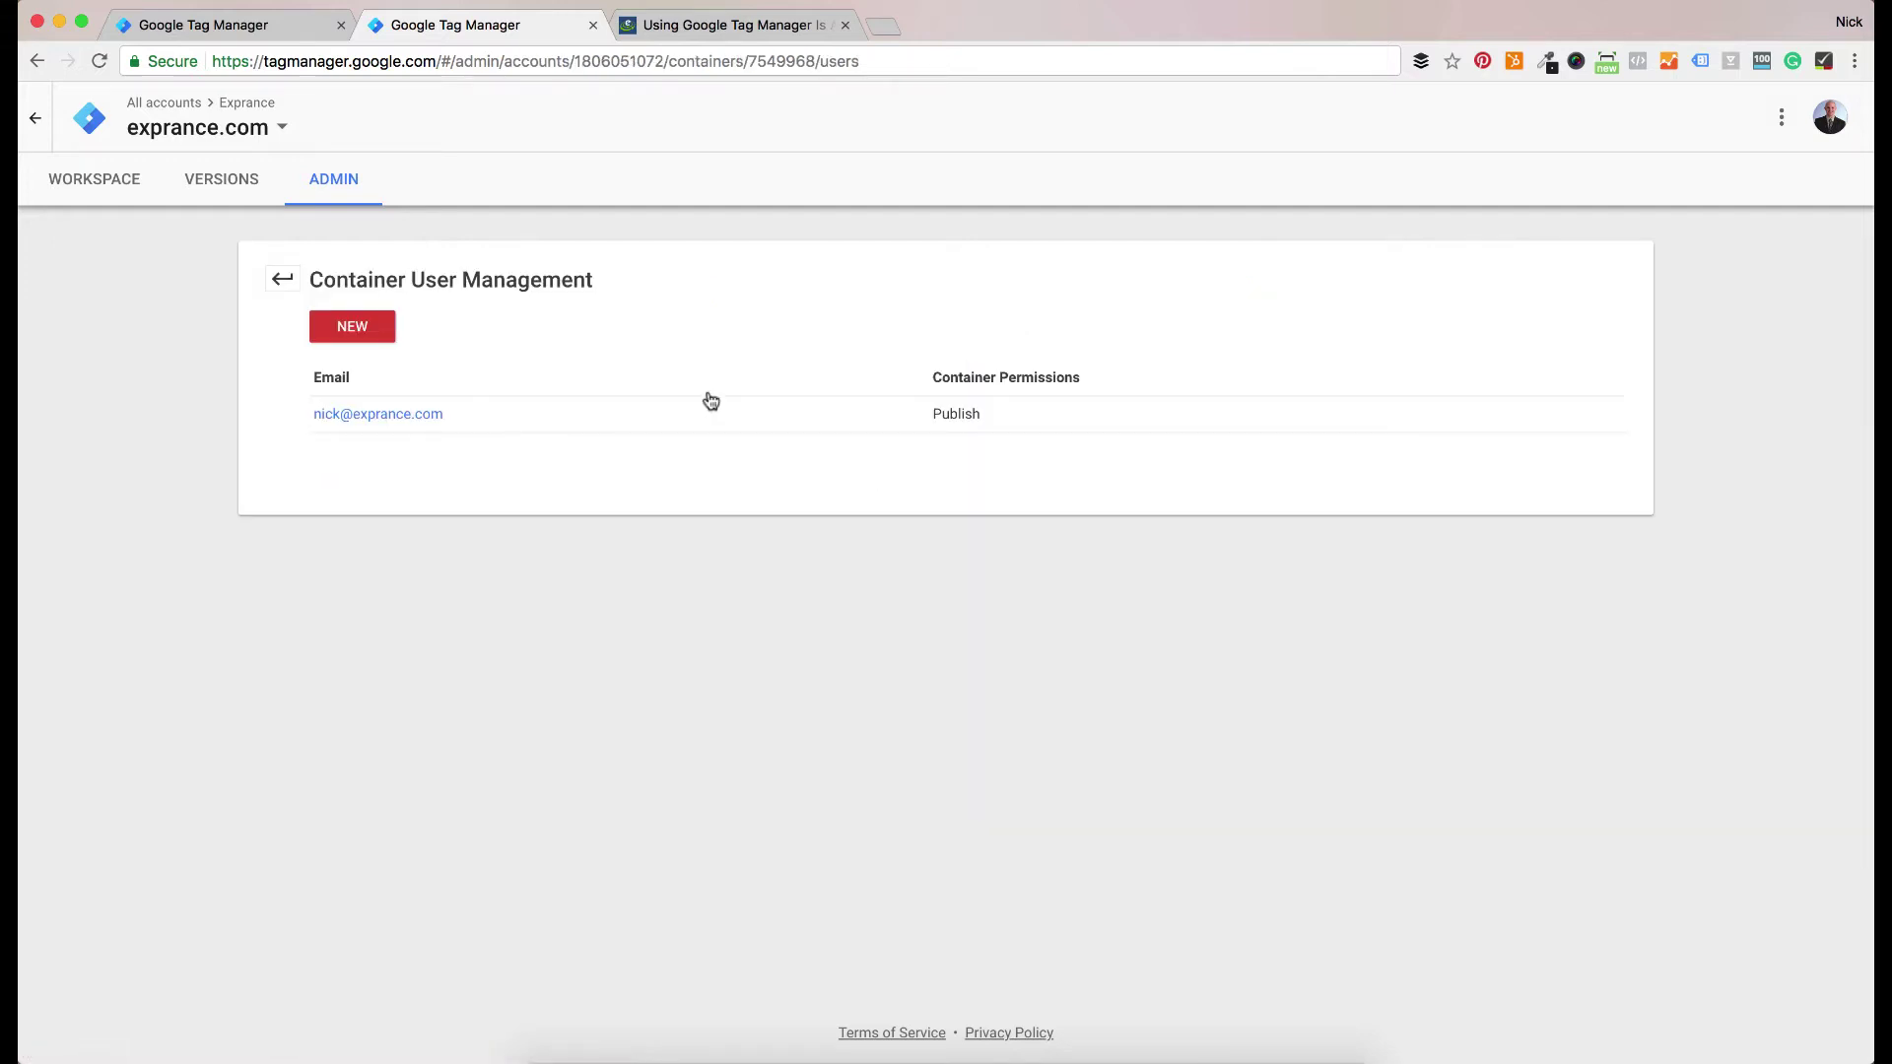
pyautogui.click(391, 328)
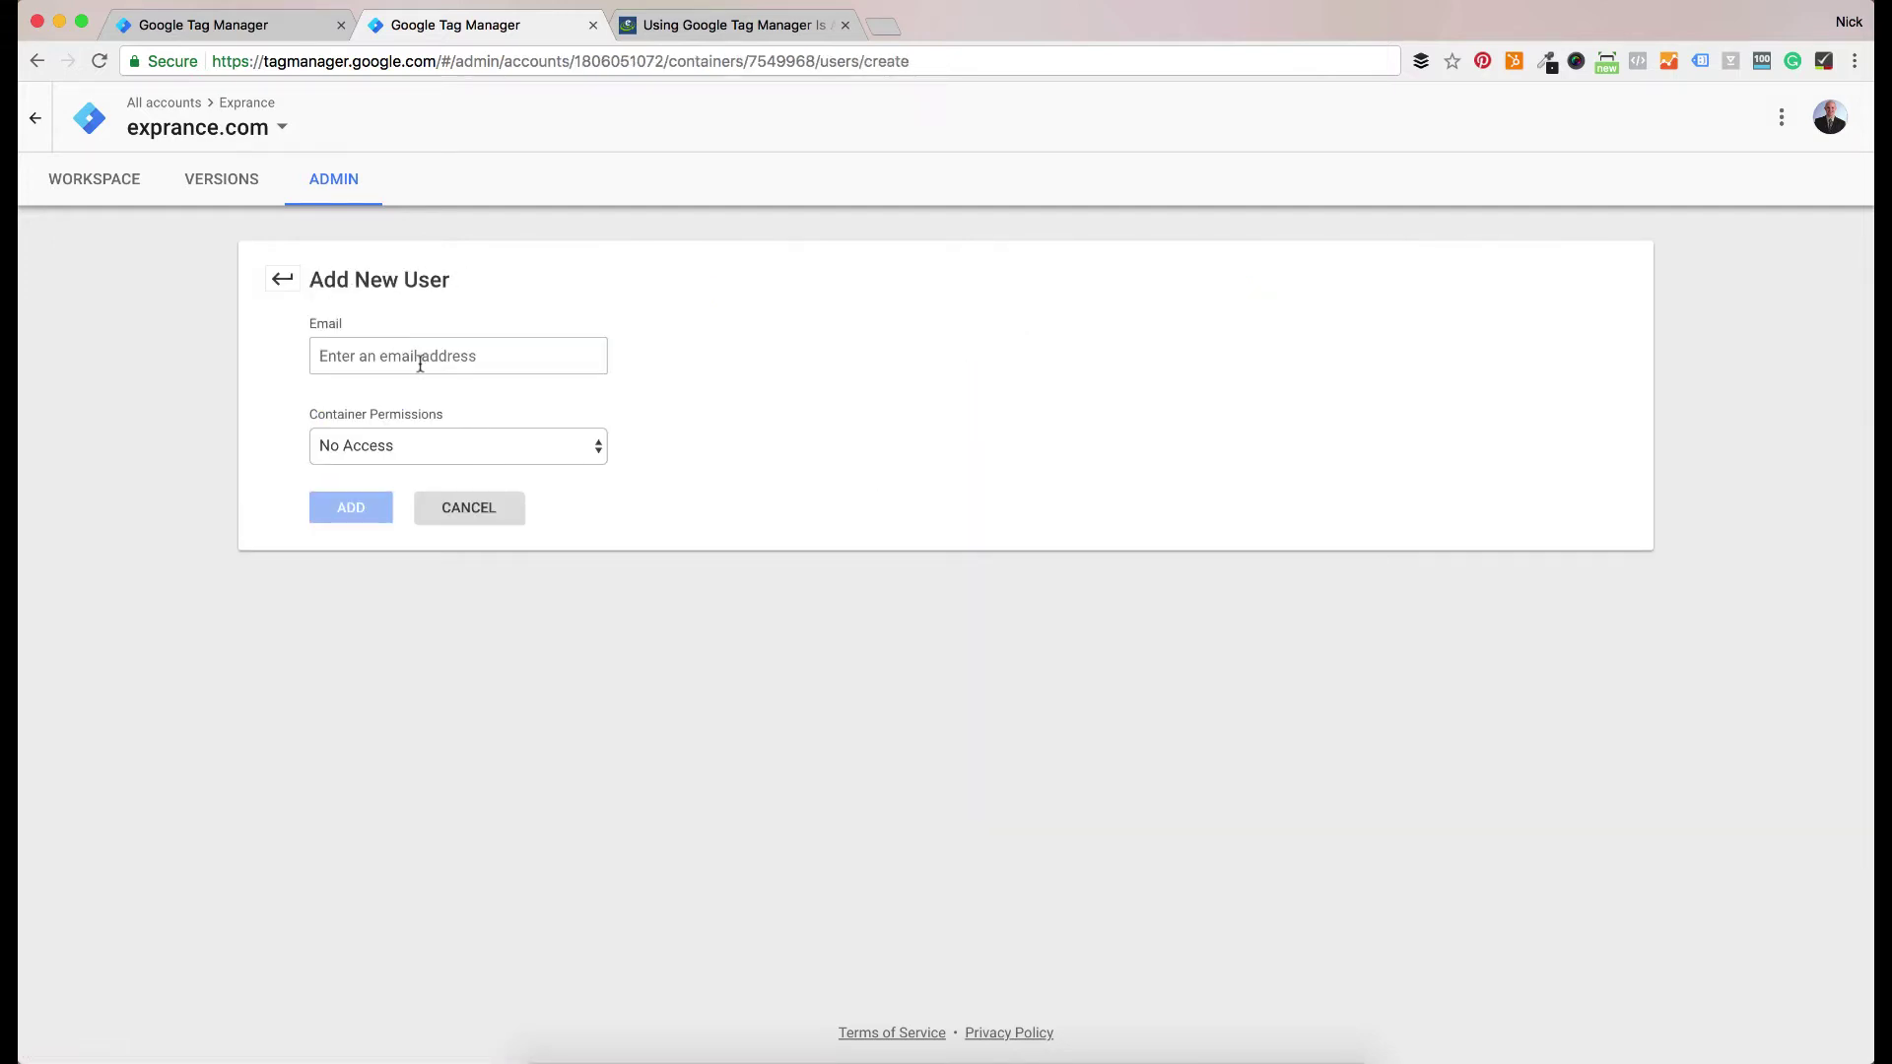
pyautogui.click(420, 361)
pyautogui.click(407, 449)
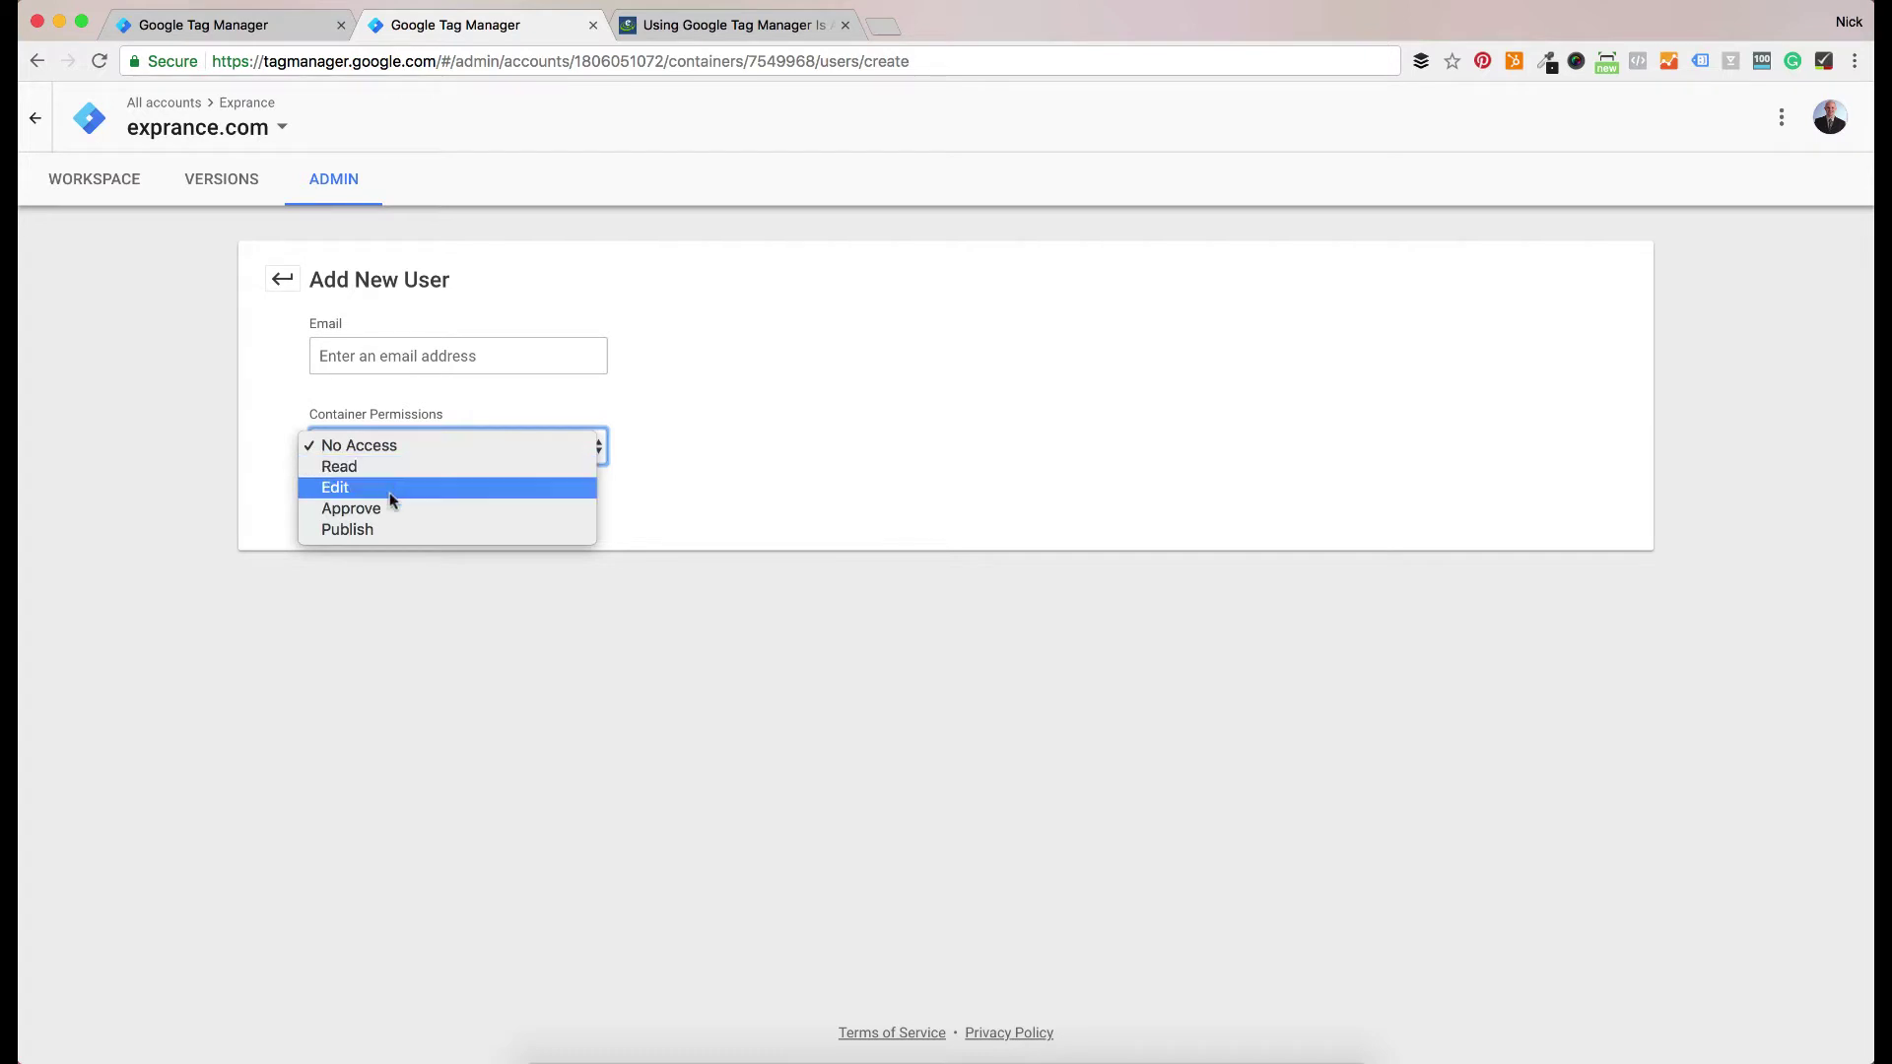
pyautogui.click(714, 464)
pyautogui.click(417, 448)
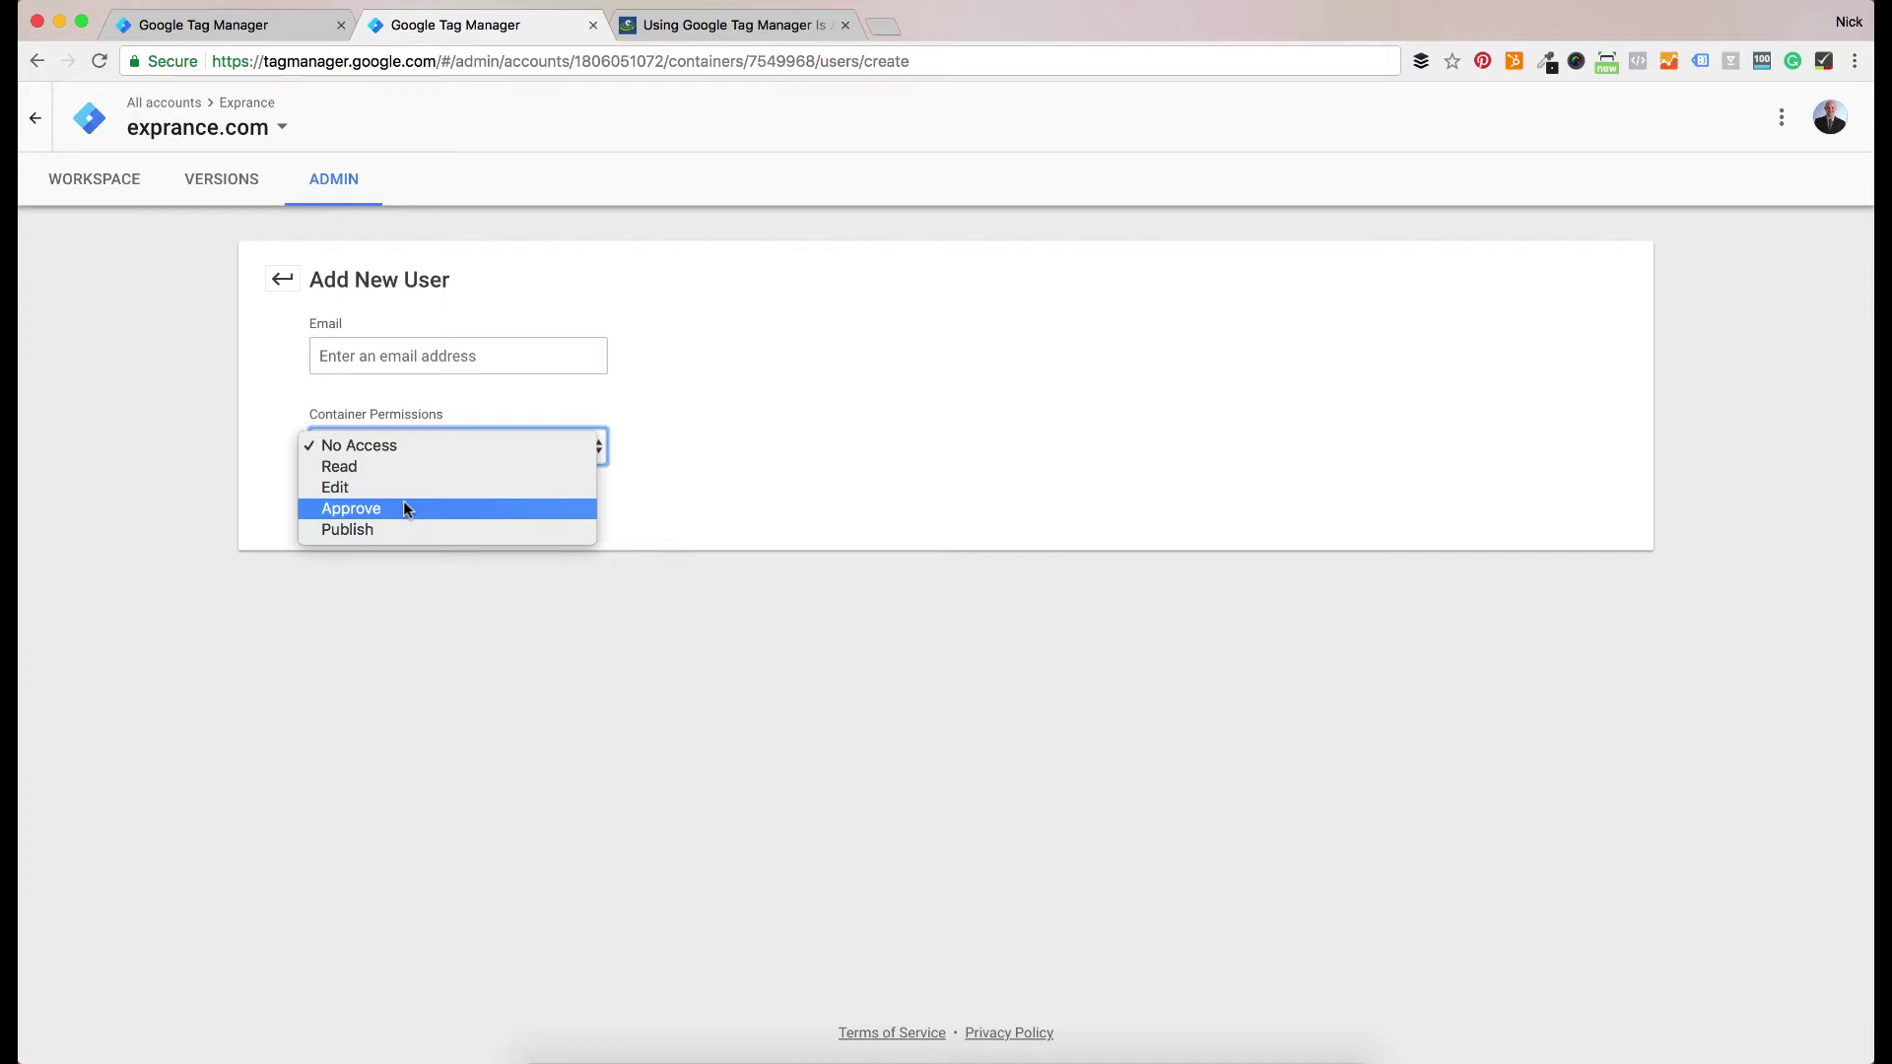
pyautogui.click(572, 261)
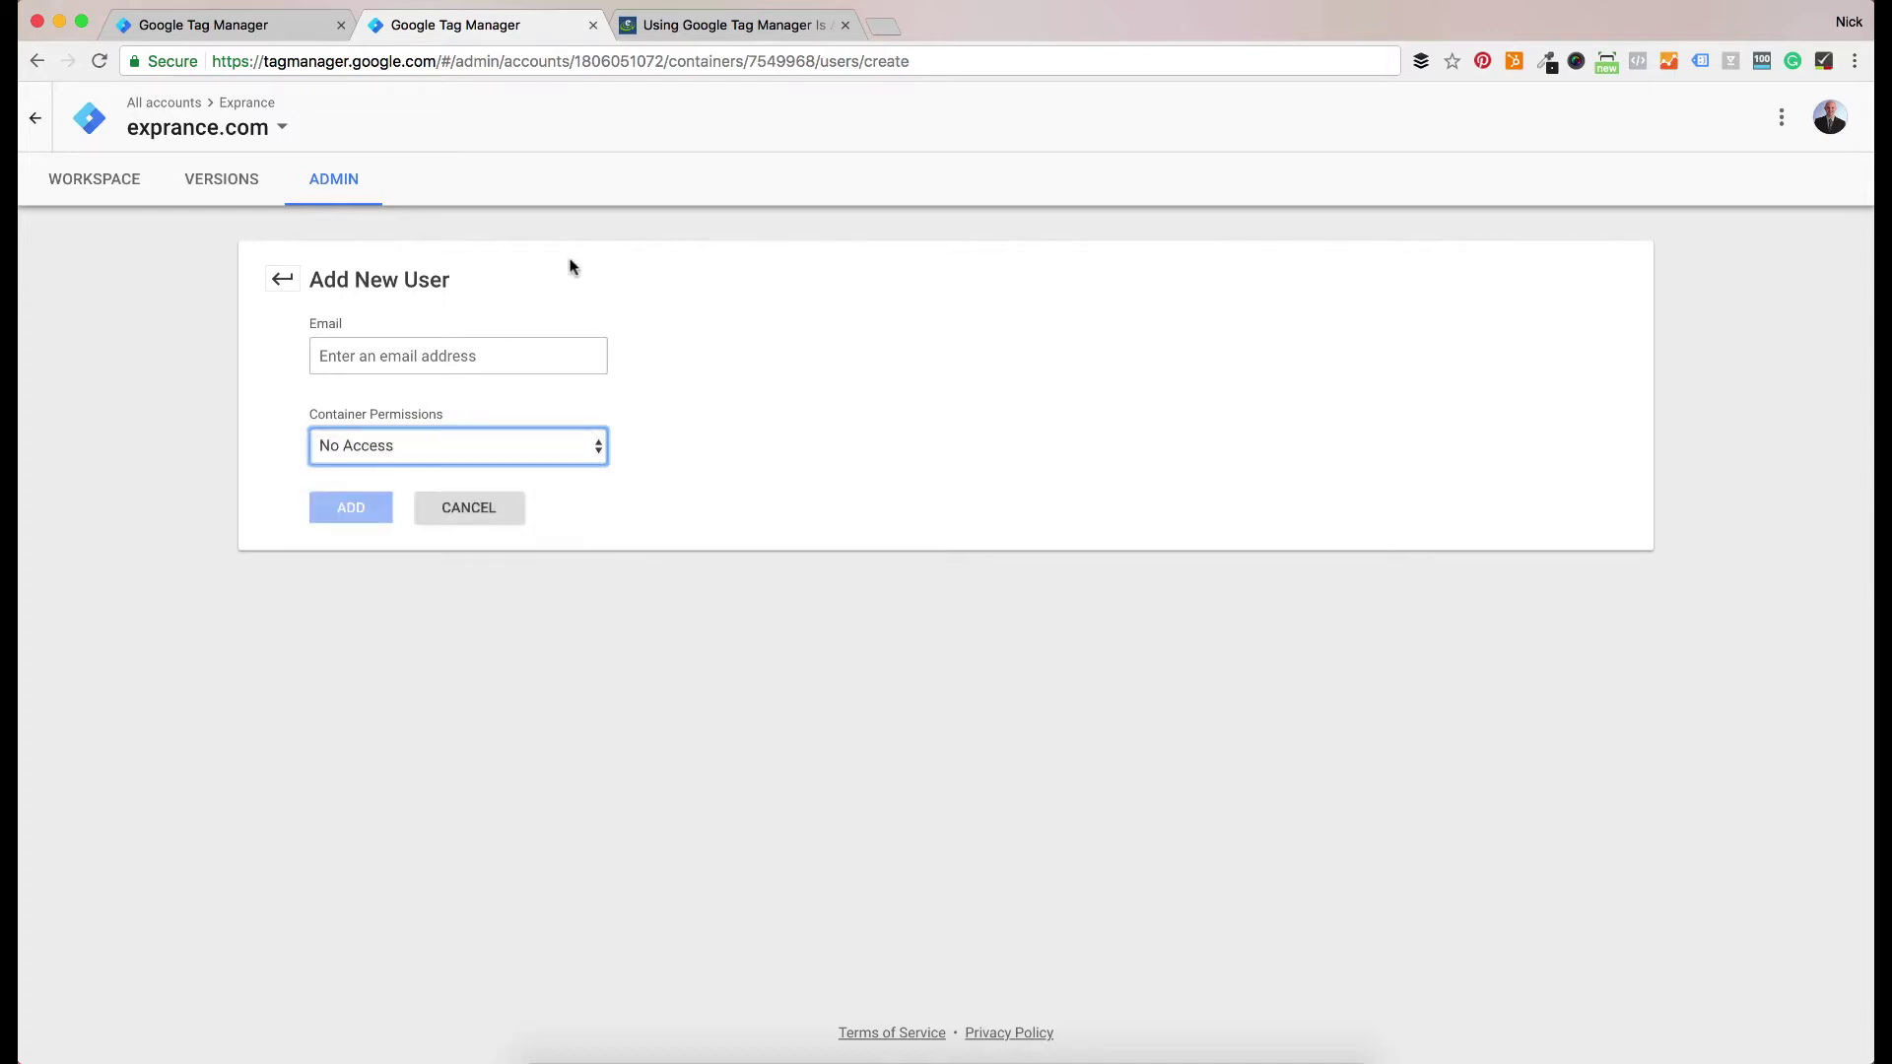
pyautogui.click(283, 281)
pyautogui.click(139, 197)
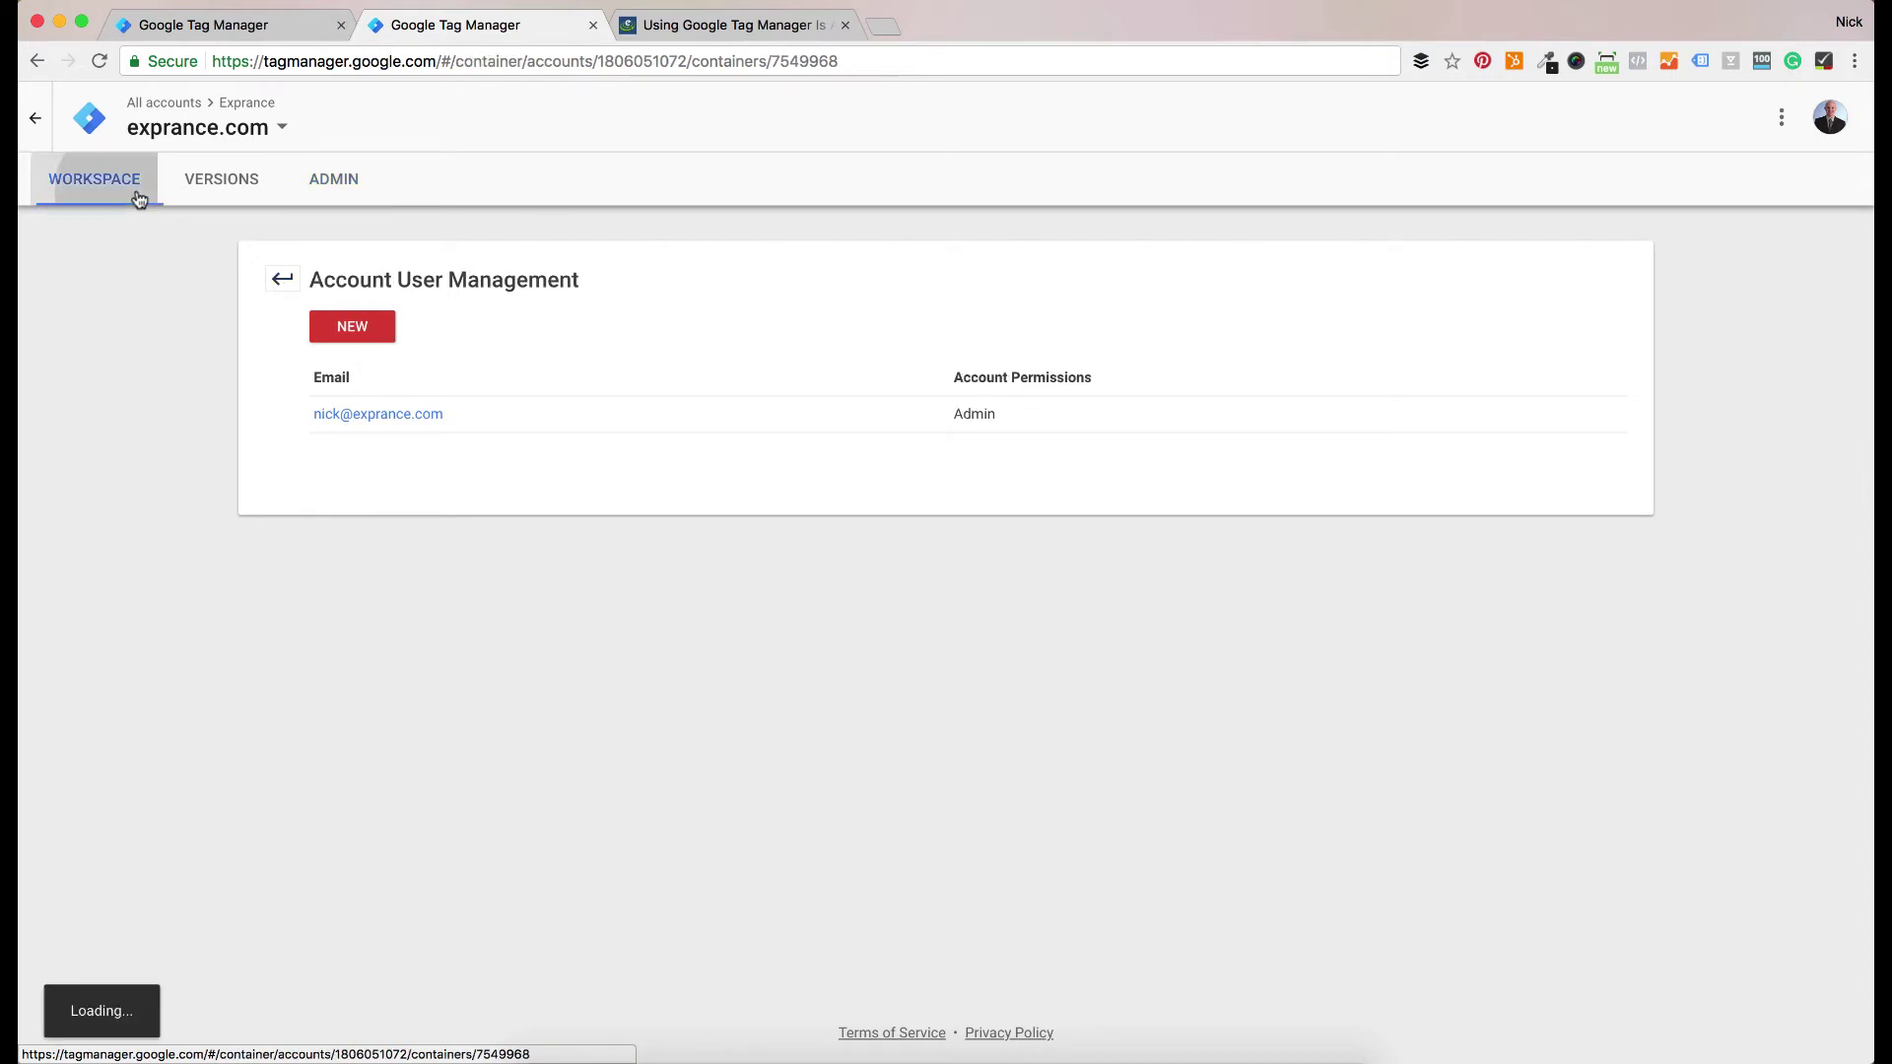
# Open the Universal Analytics tag in the testingone.com container and show its notes section
pyautogui.hotkey('ctrl', 'shift', 'Tab')
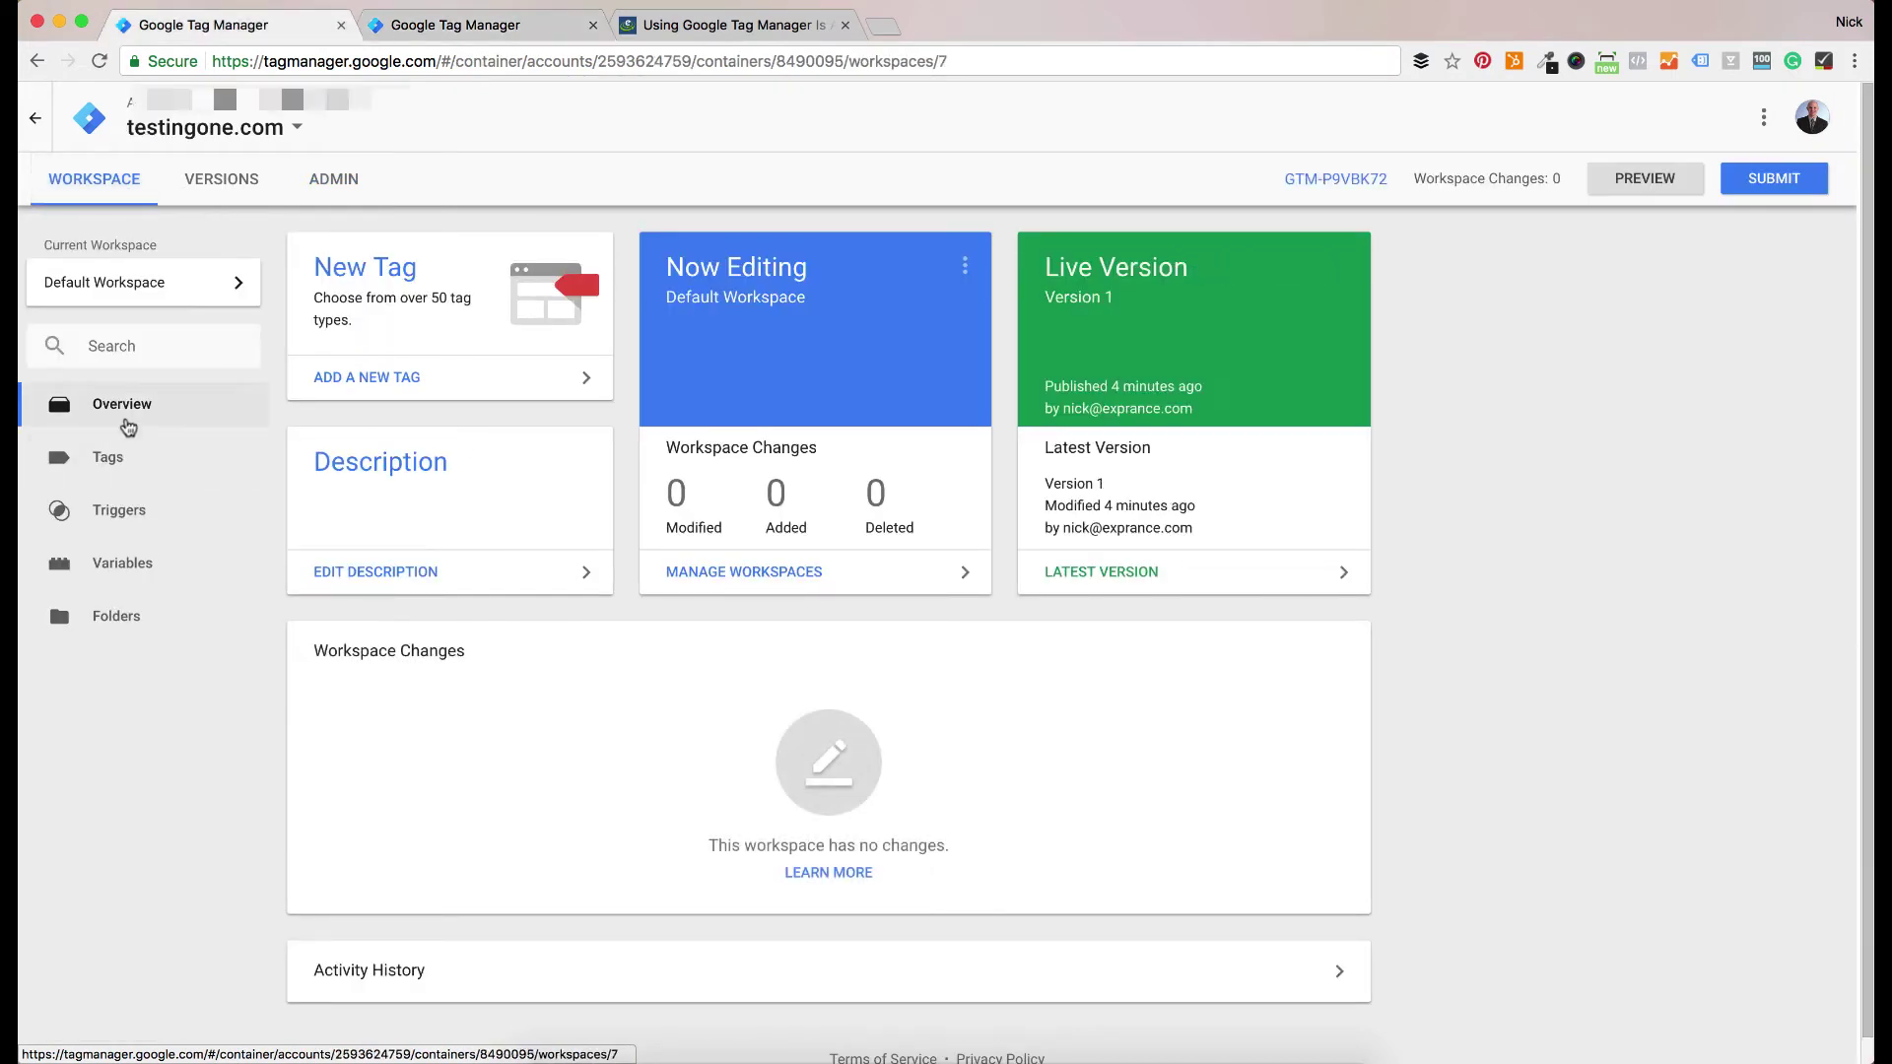
pyautogui.click(113, 456)
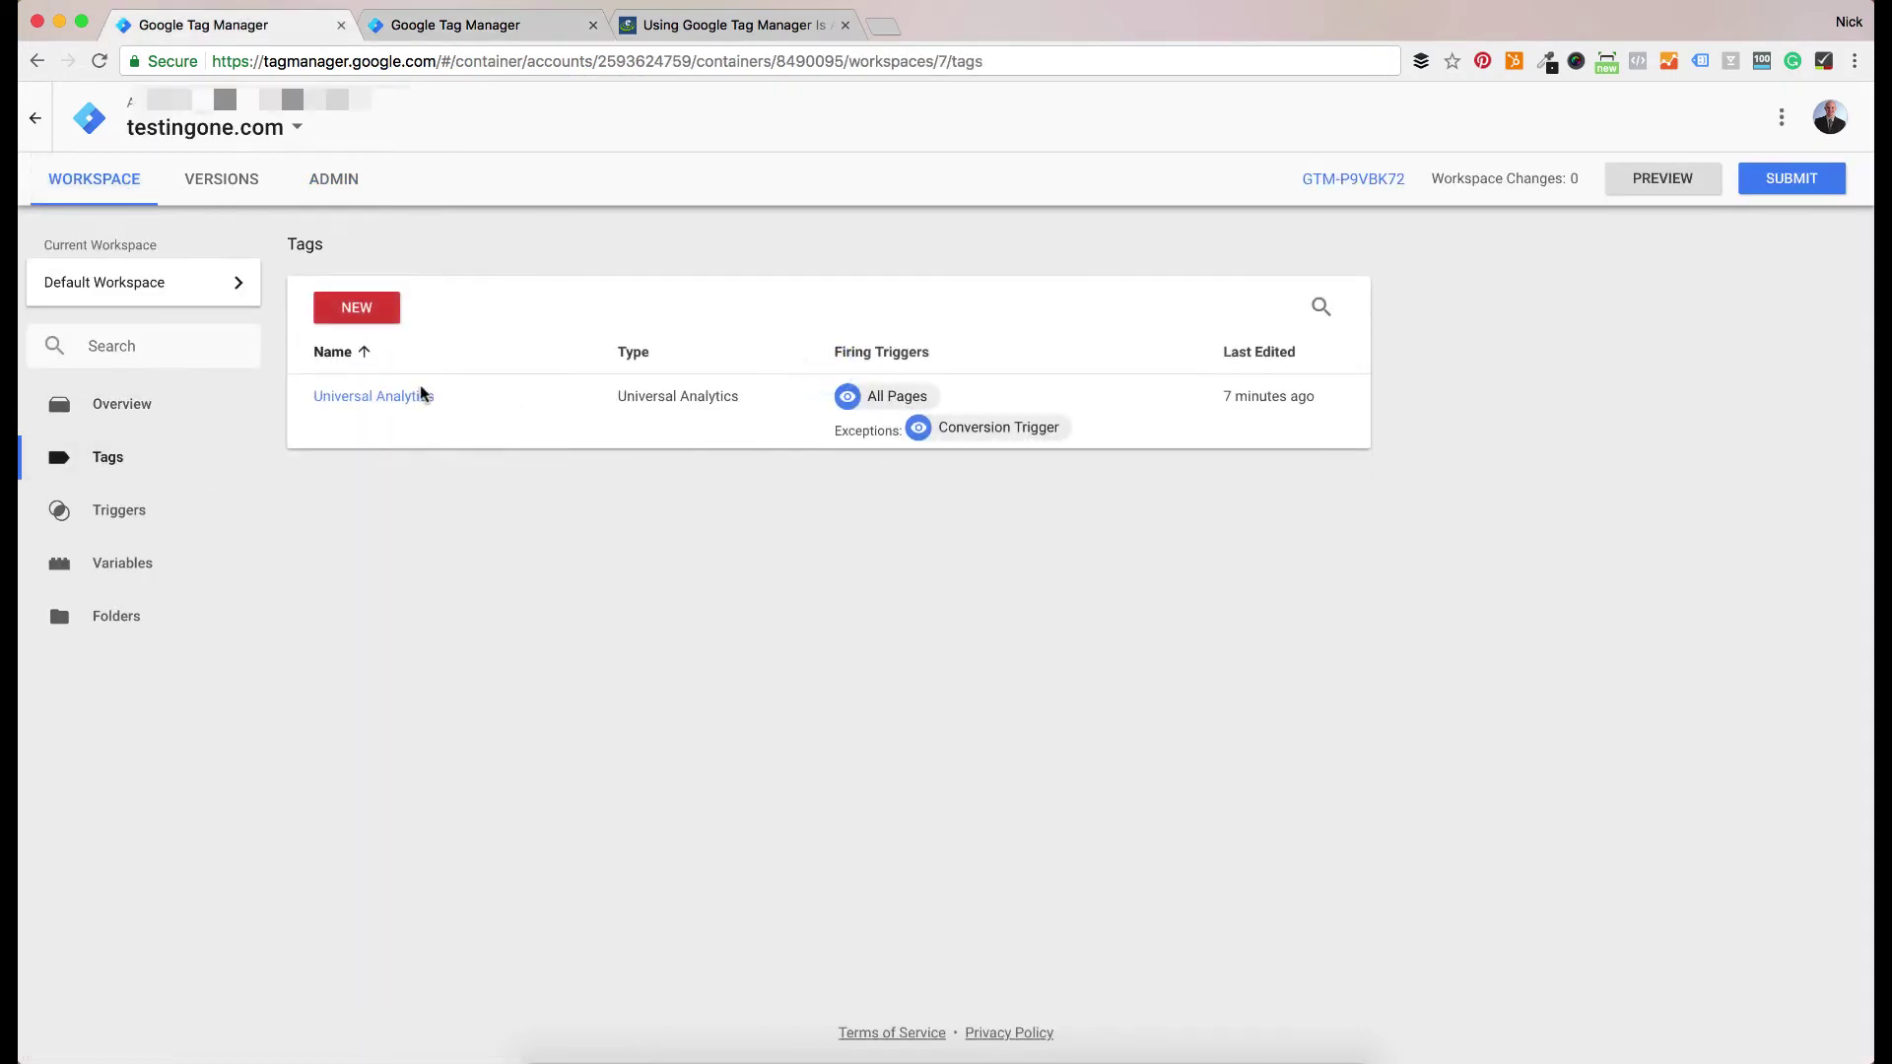
pyautogui.click(416, 396)
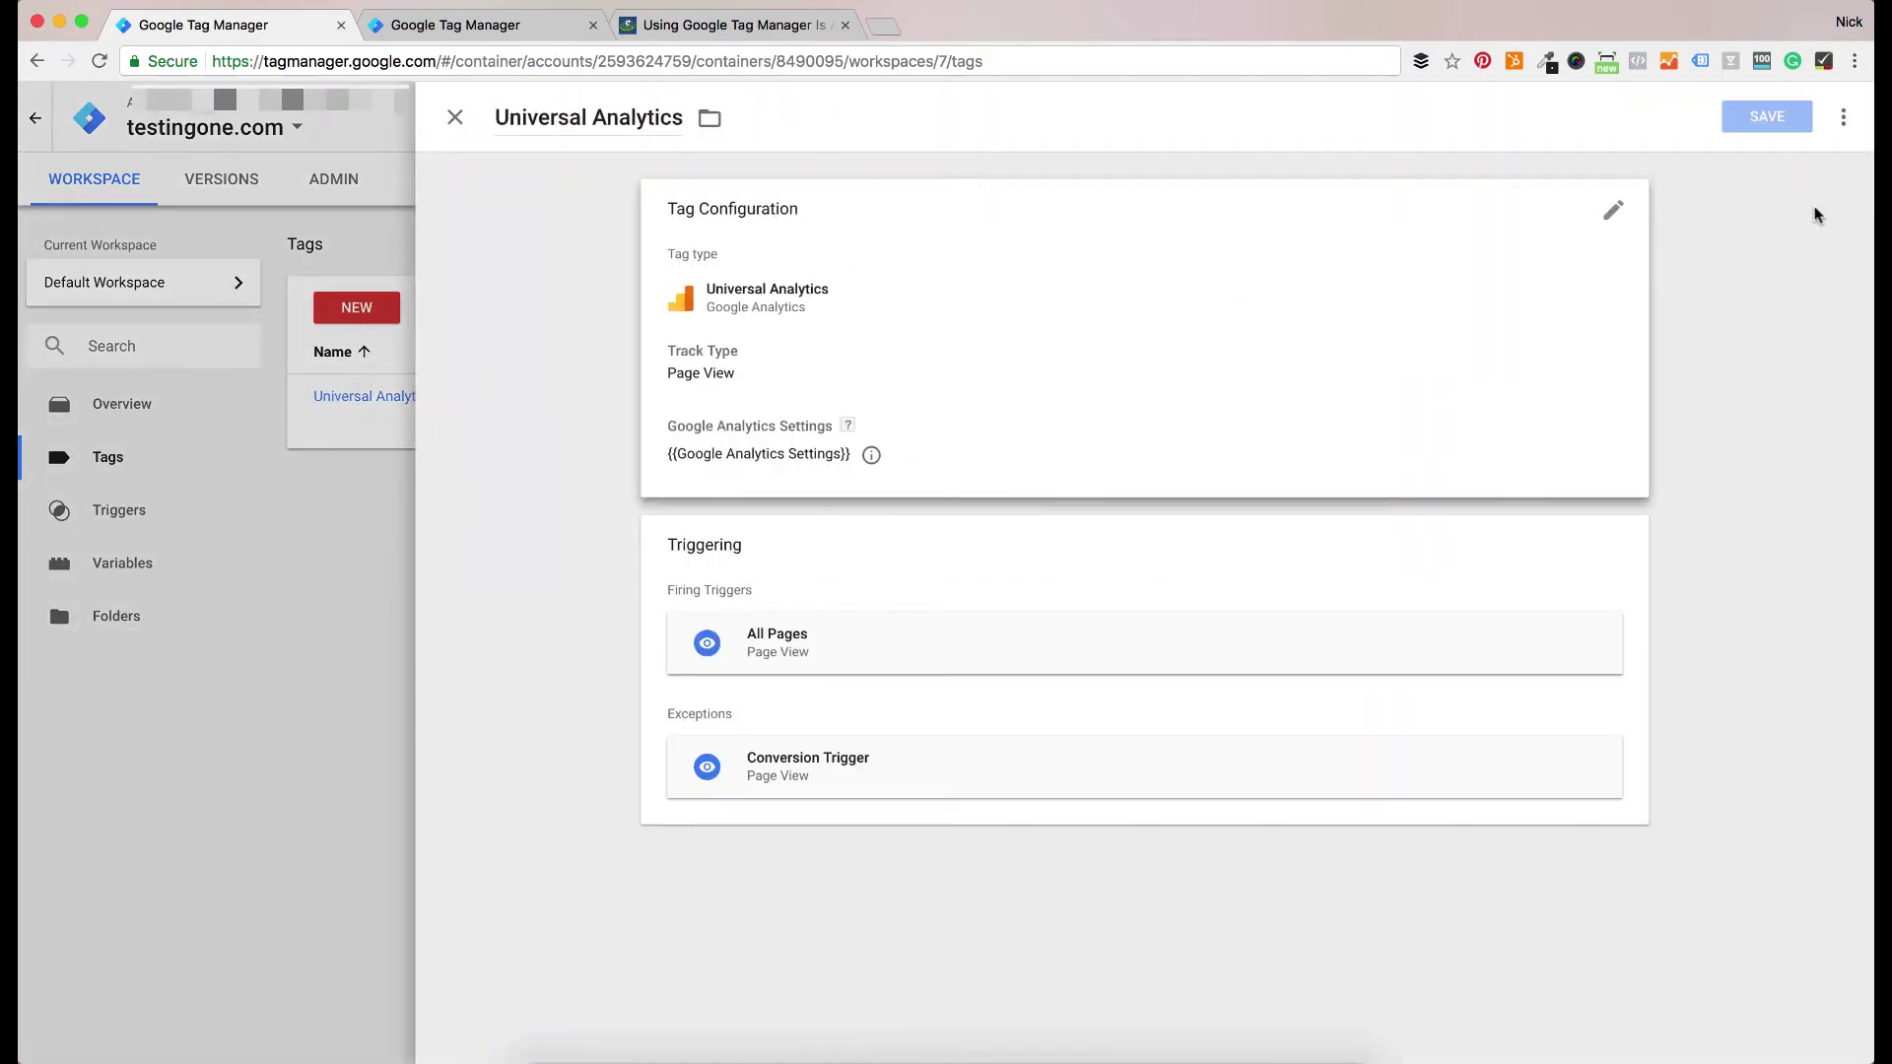
pyautogui.click(1843, 117)
pyautogui.click(1774, 298)
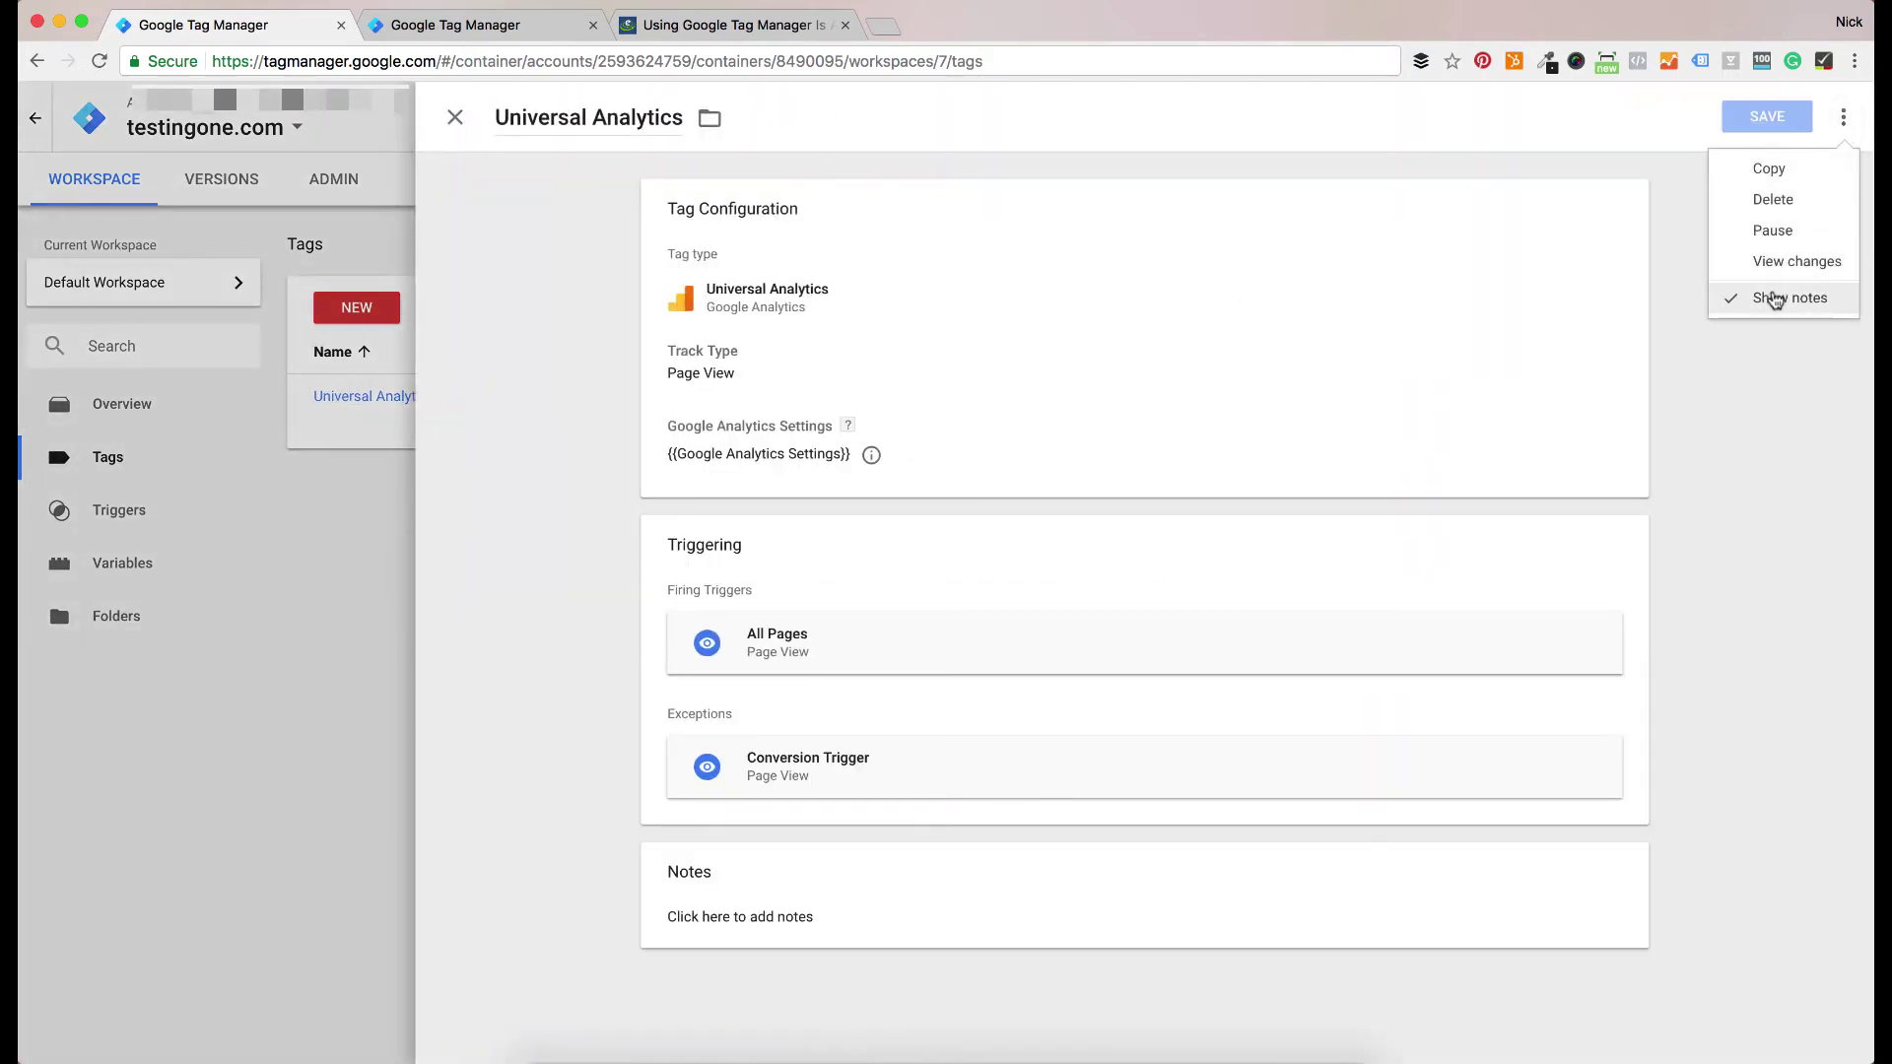
# View the tag's notes field and additional actions, and close the tag without adding a note
pyautogui.click(784, 902)
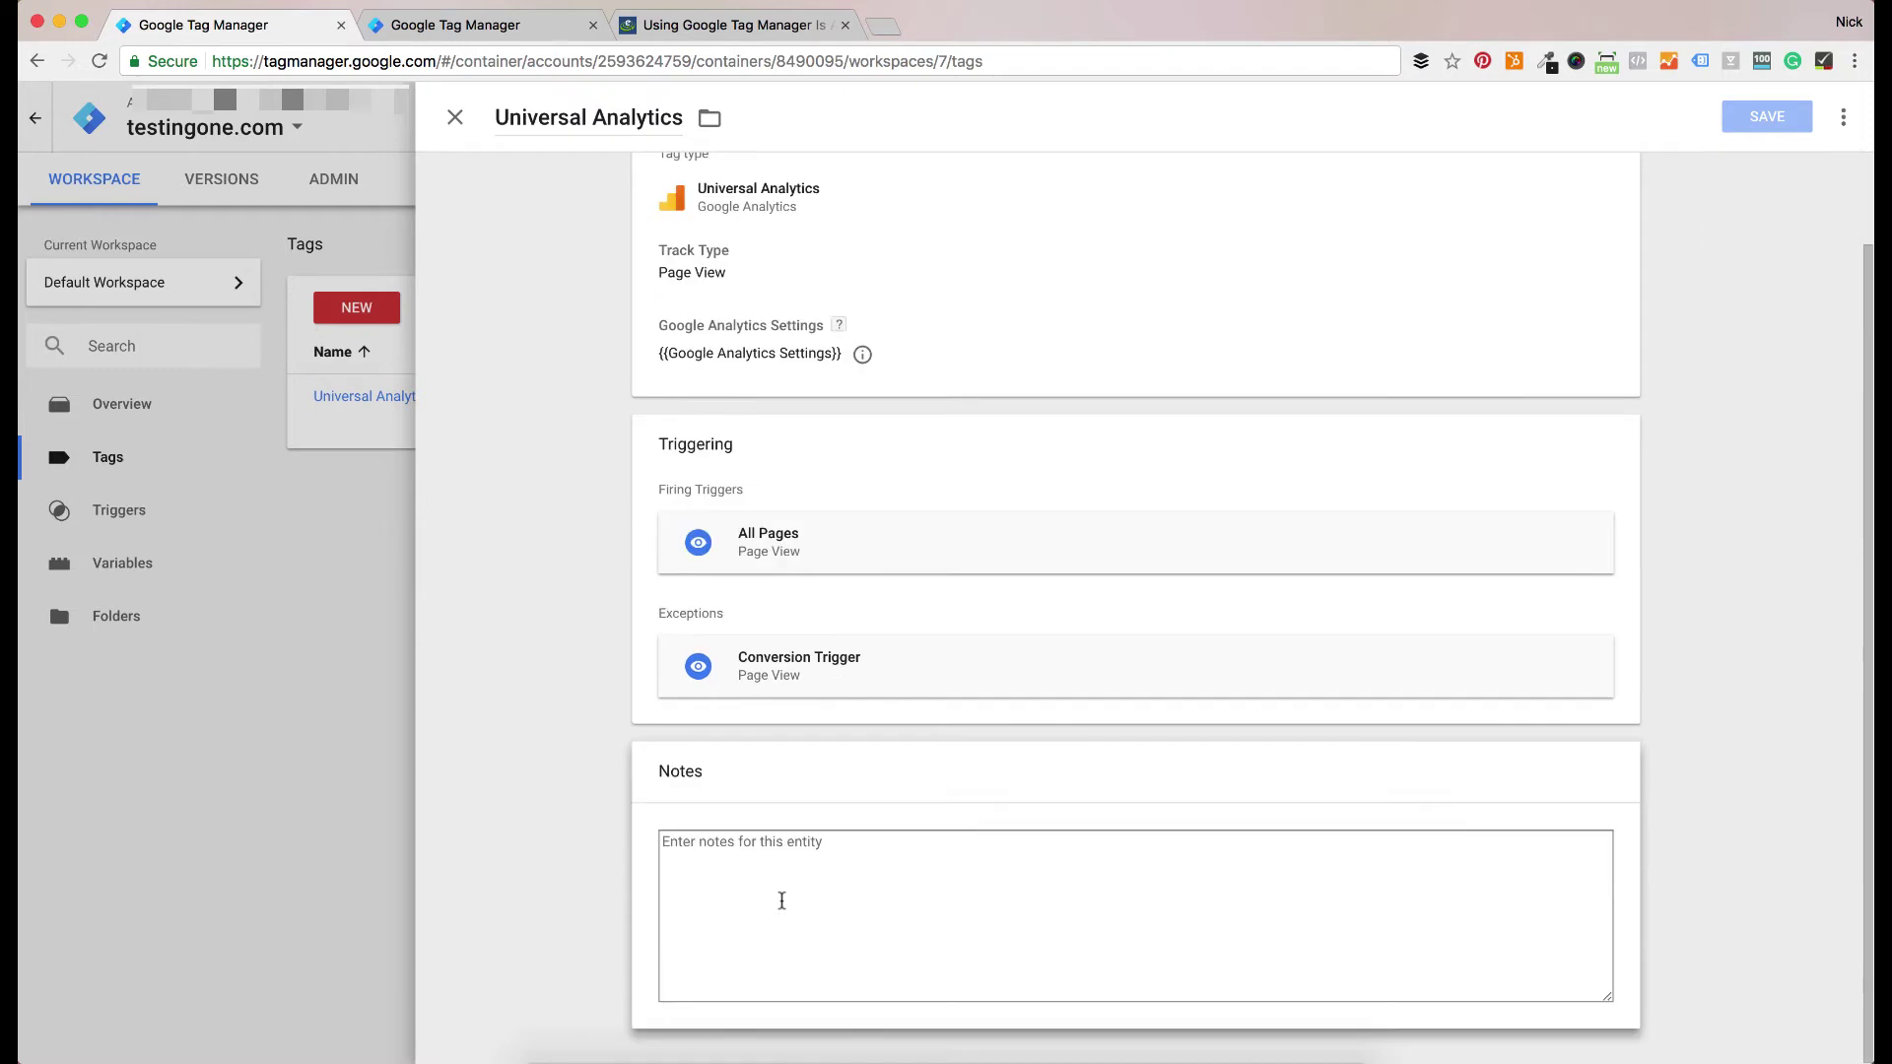
pyautogui.click(731, 855)
pyautogui.scroll(2, 603, 595)
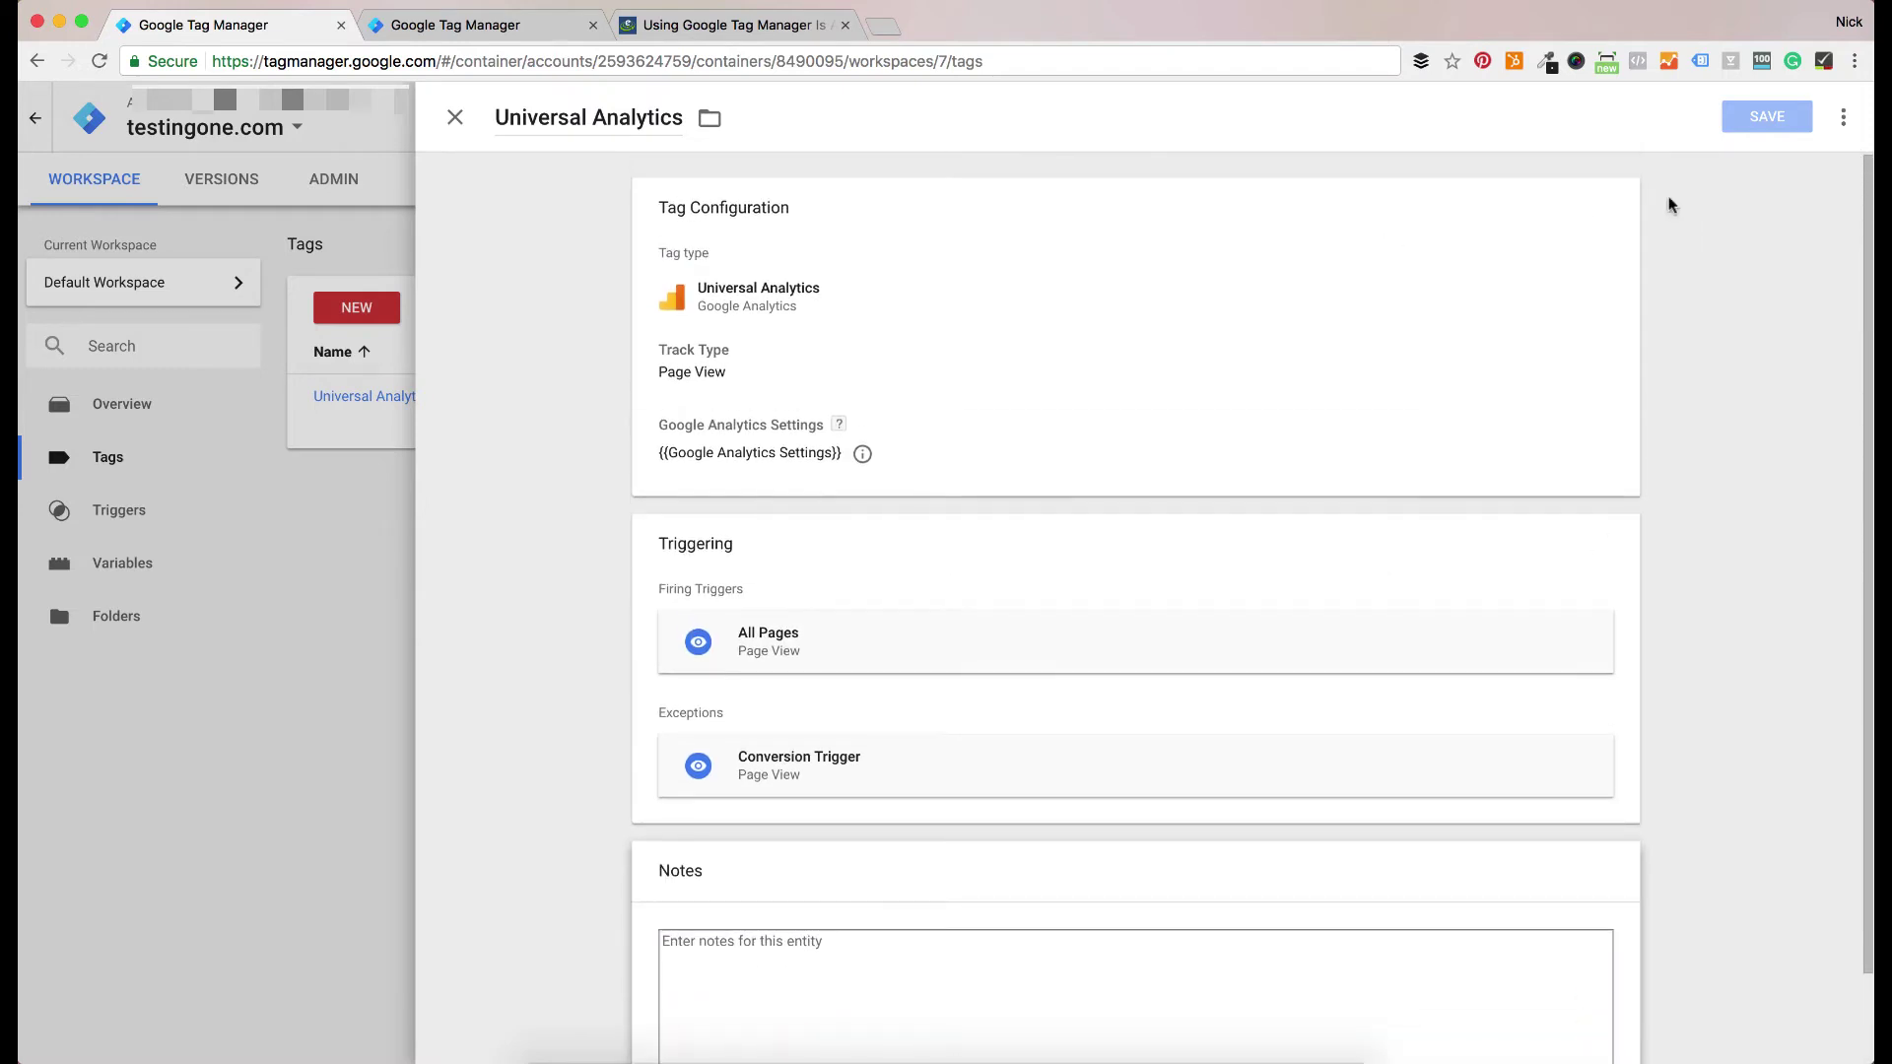
pyautogui.click(1841, 123)
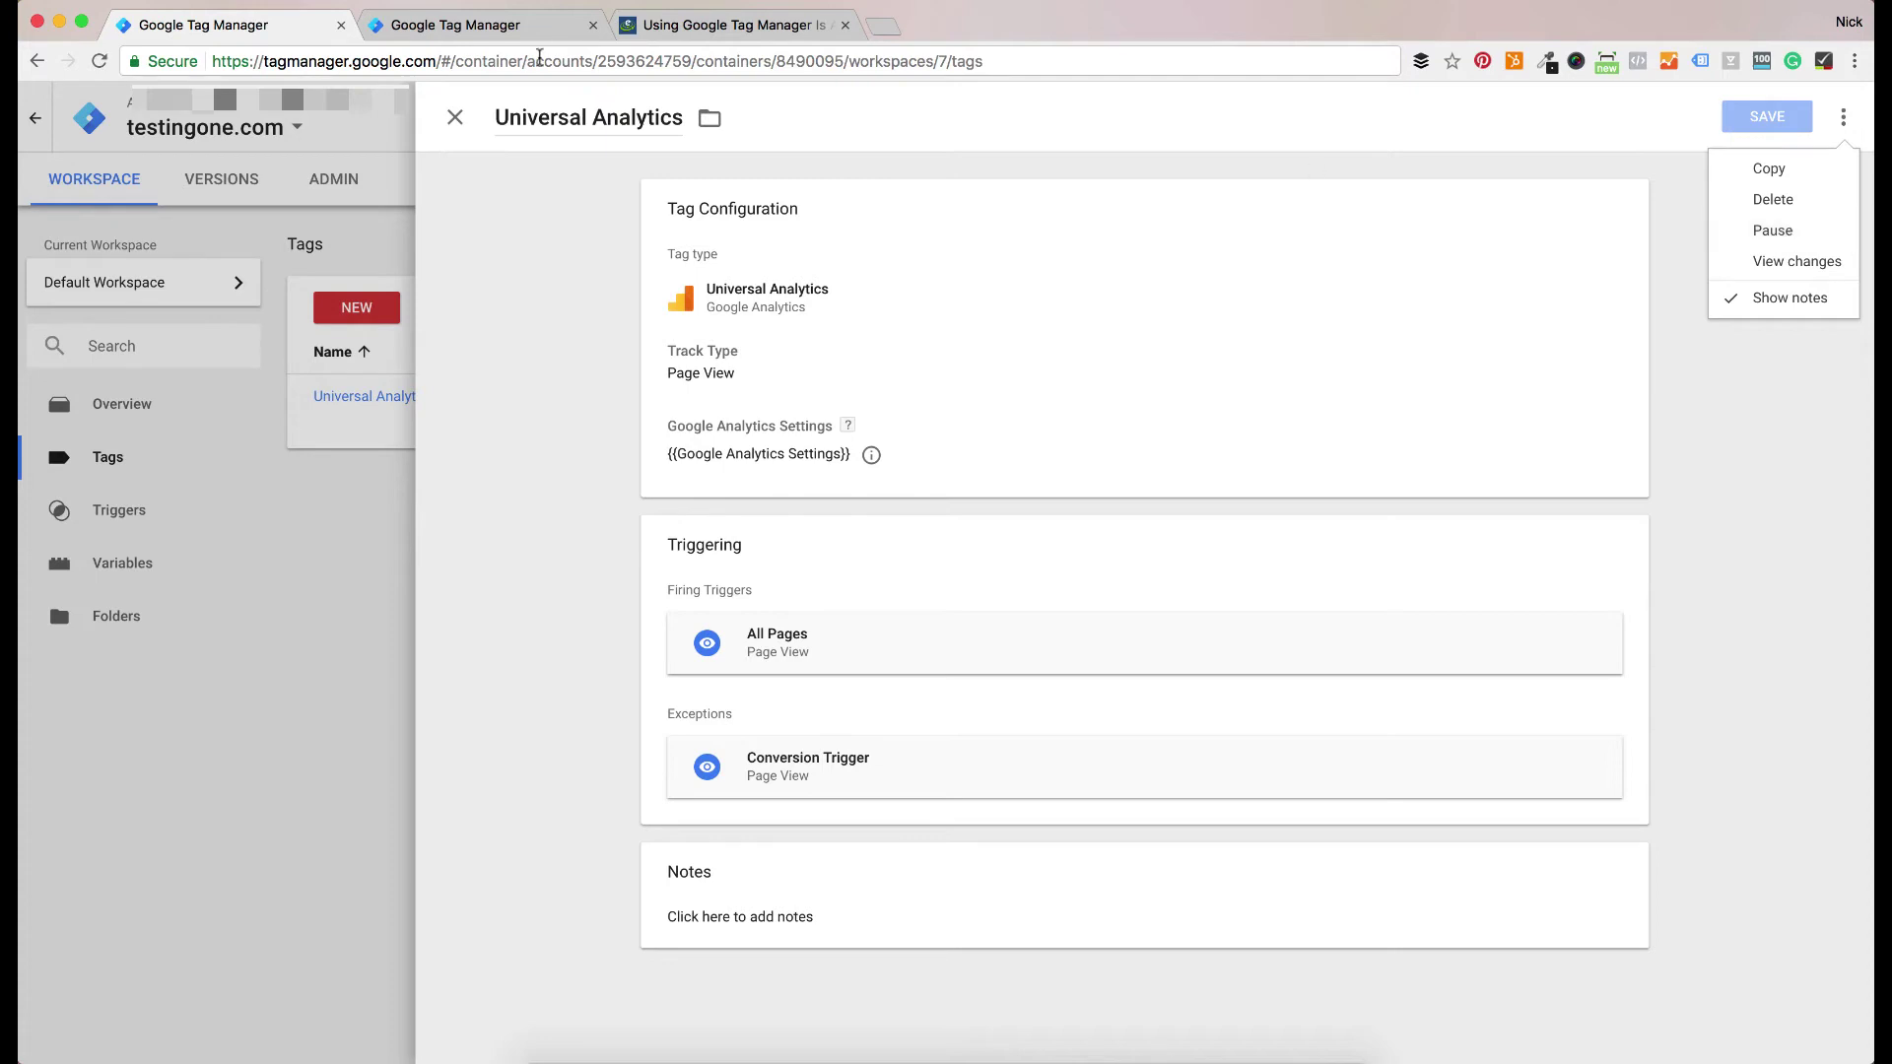
pyautogui.click(455, 117)
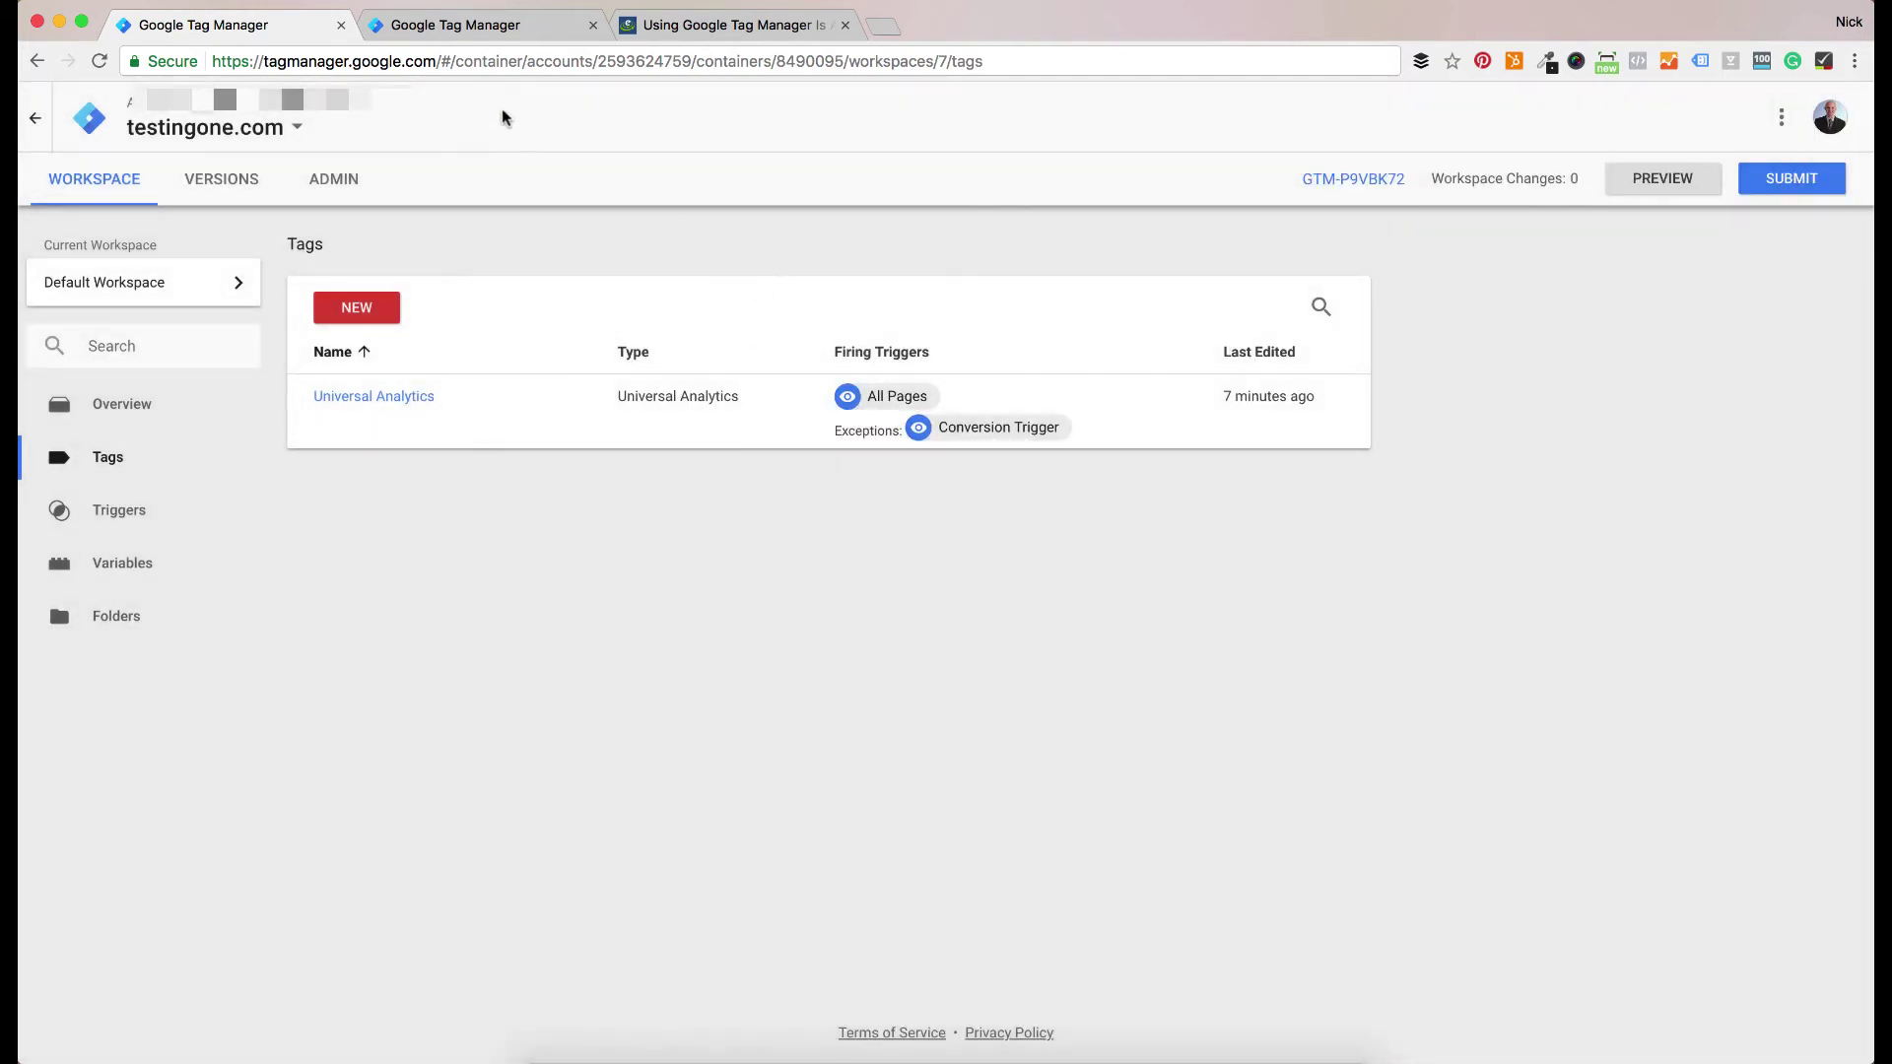
# Look at the exprance.com tags list and return to the testingone.com tags list
pyautogui.click(498, 30)
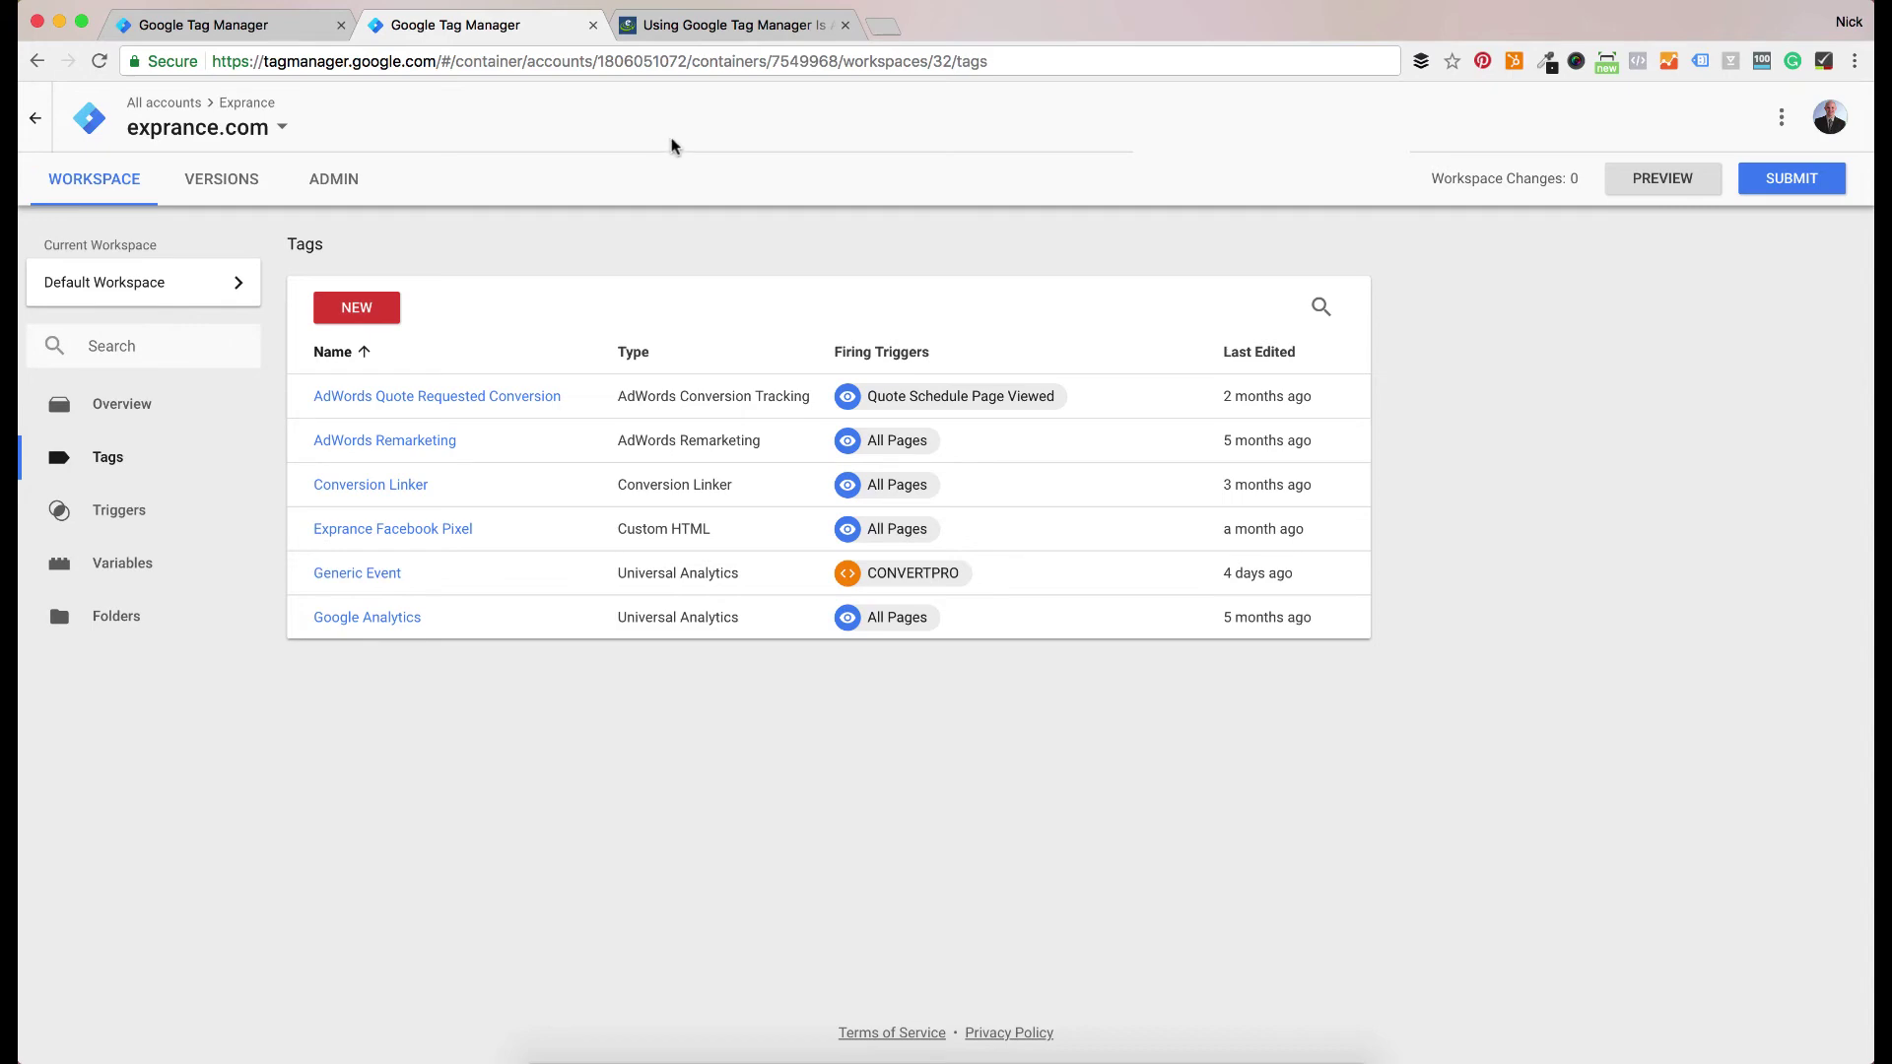
pyautogui.click(717, 34)
pyautogui.press('super+1')
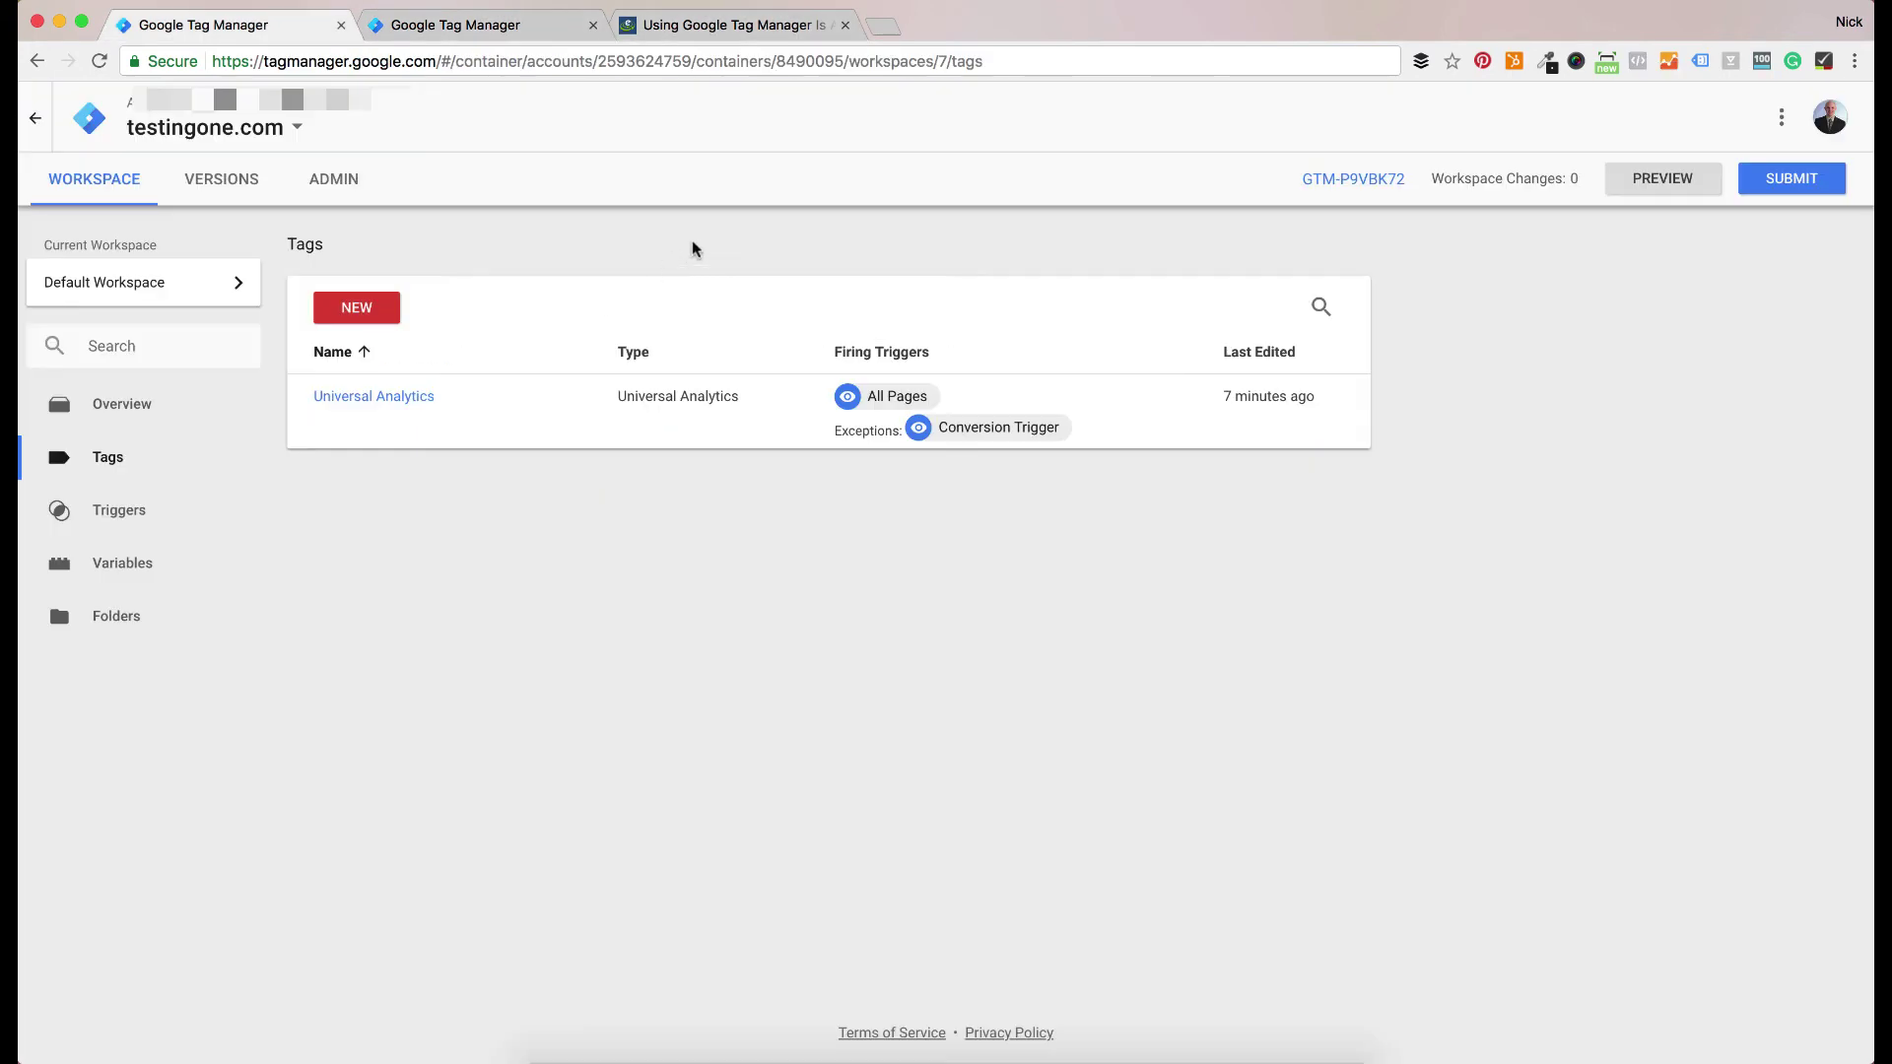